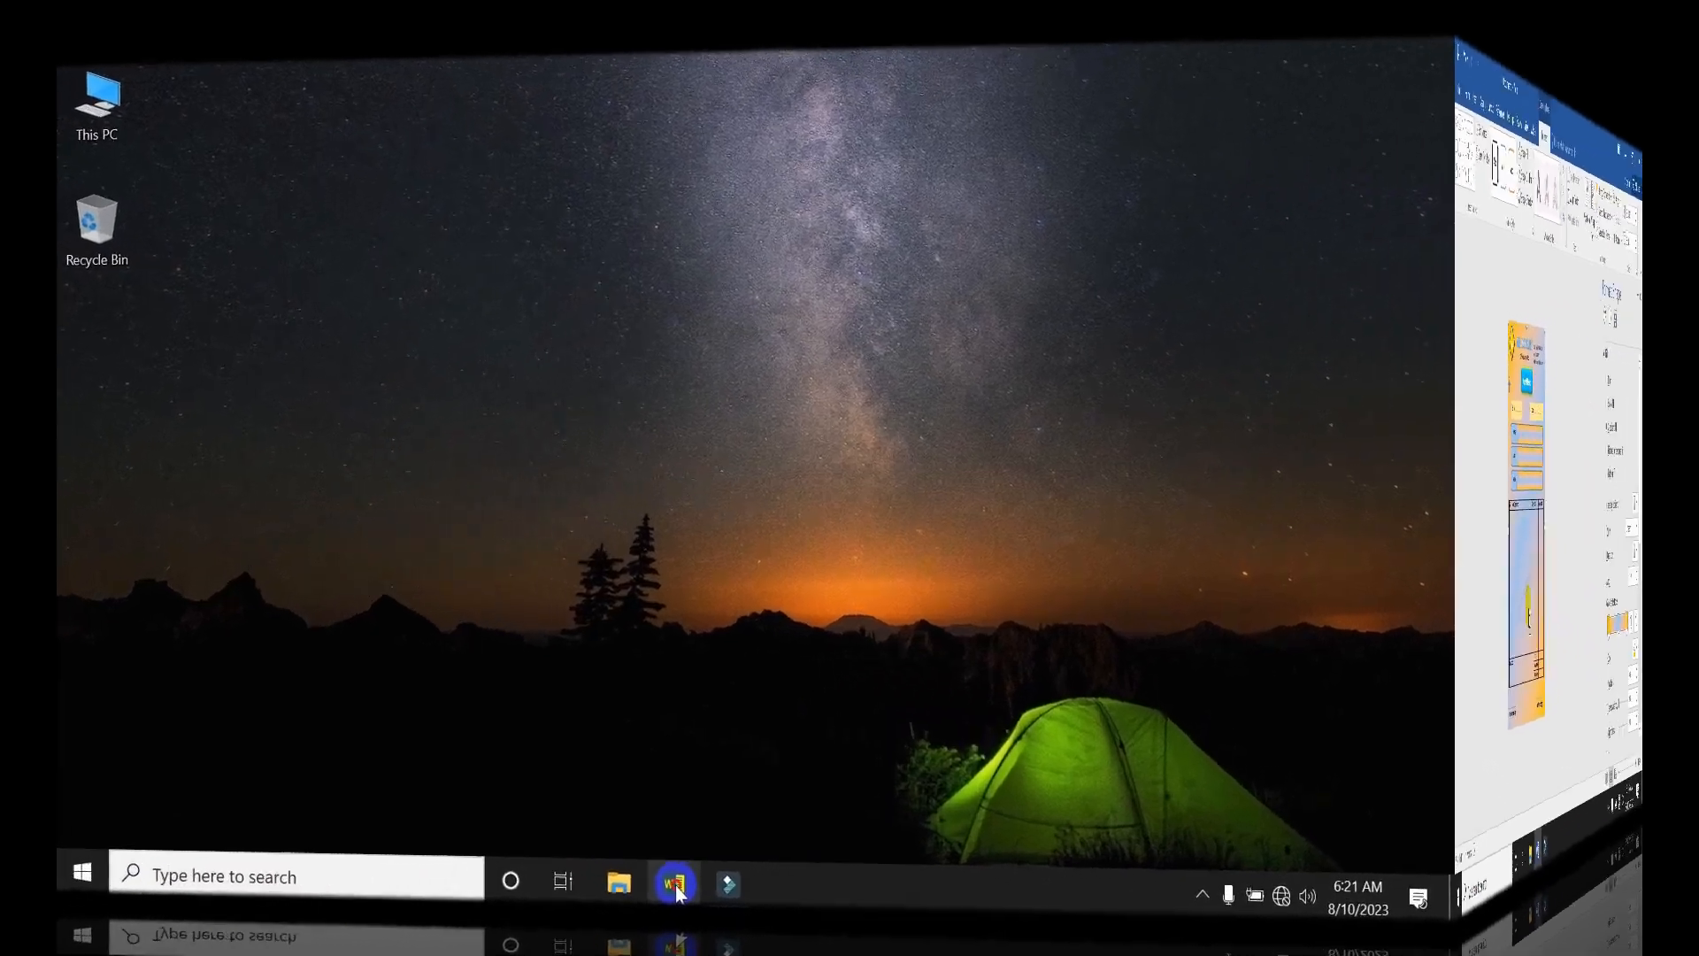
Launch Word and start a blank document with the Layout ribbon showing.
left_click(752, 927)
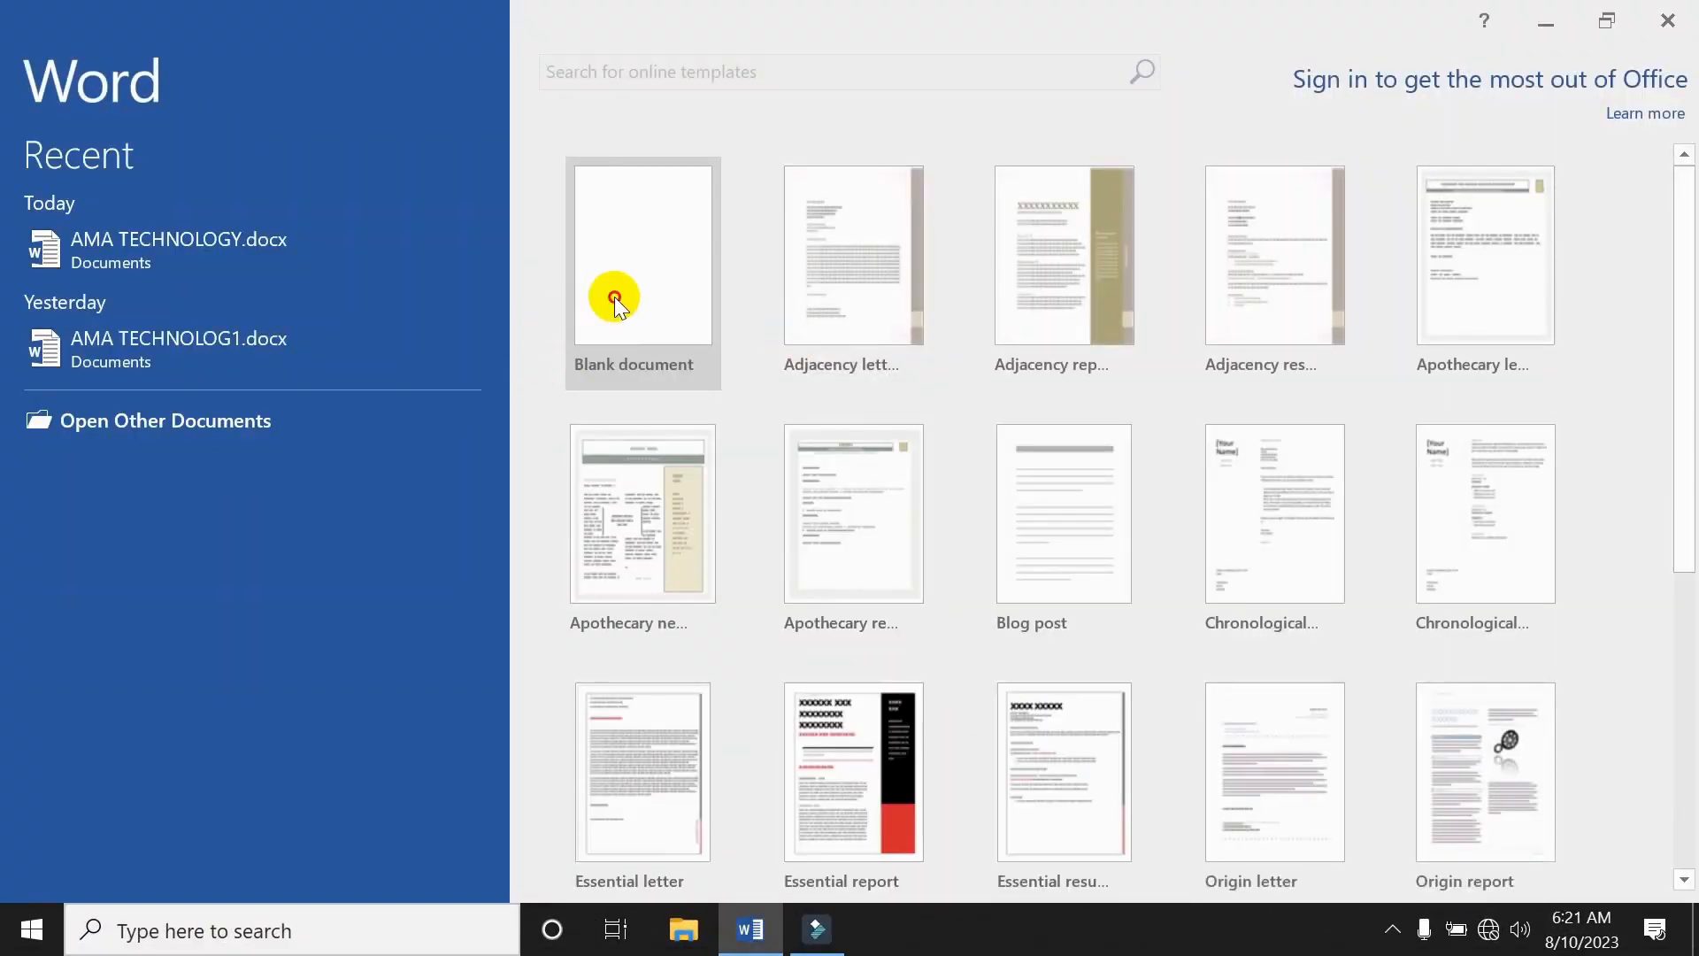
left_click(614, 289)
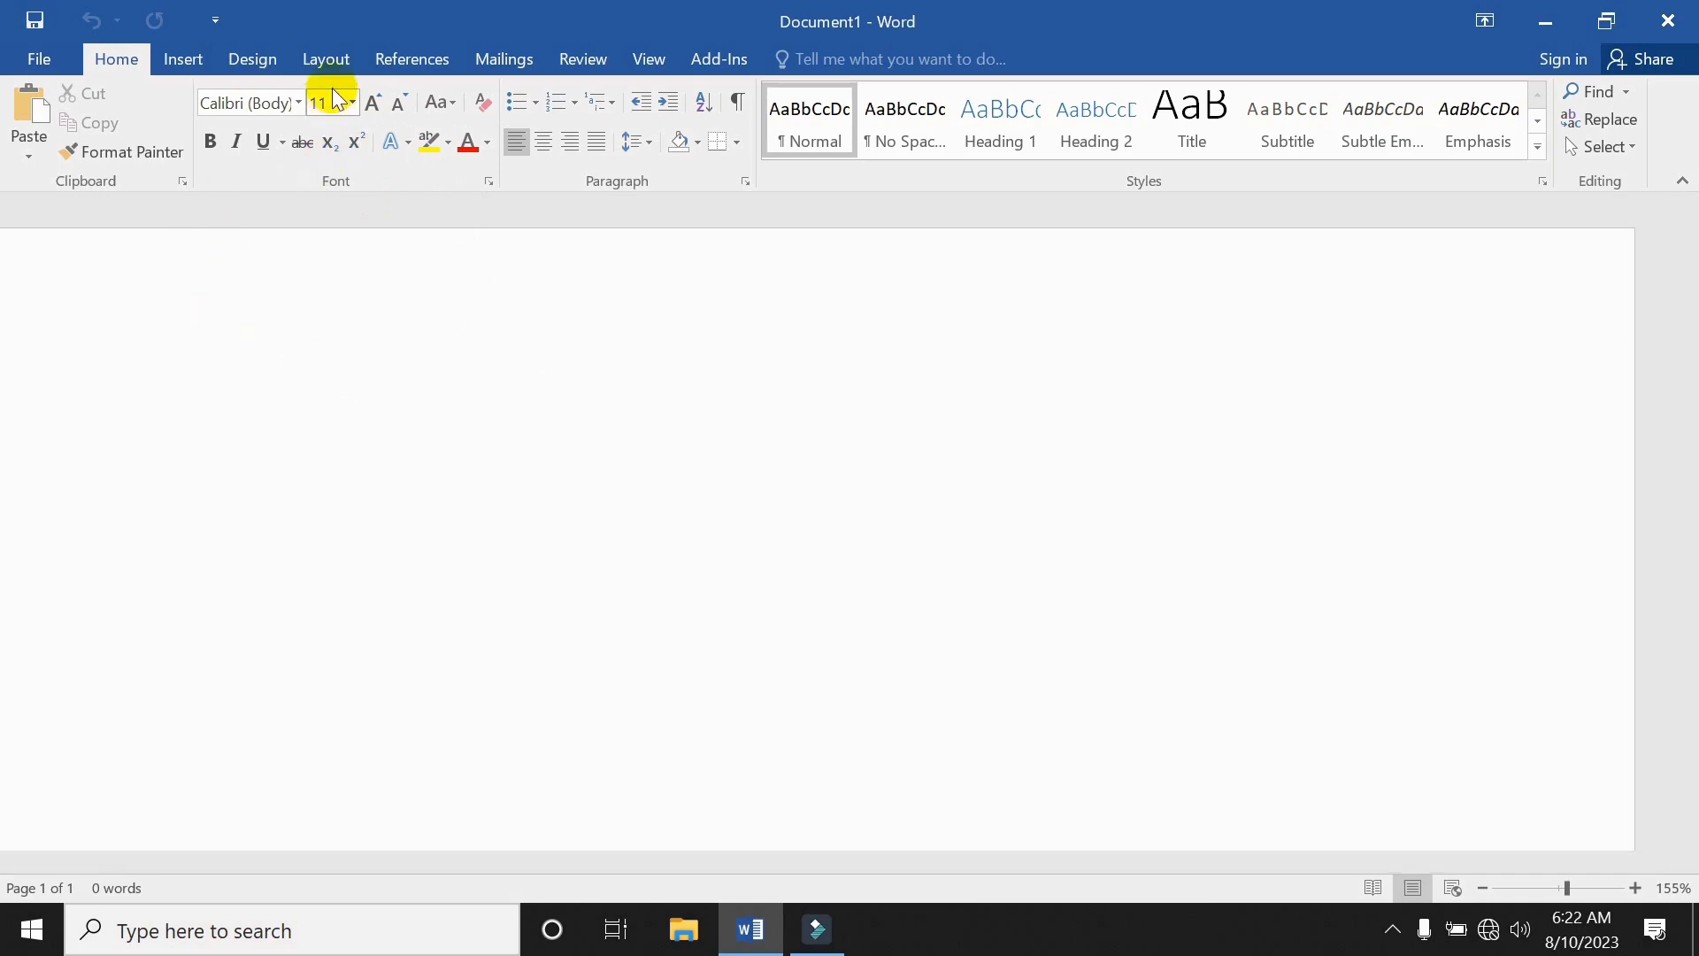
left_click(343, 68)
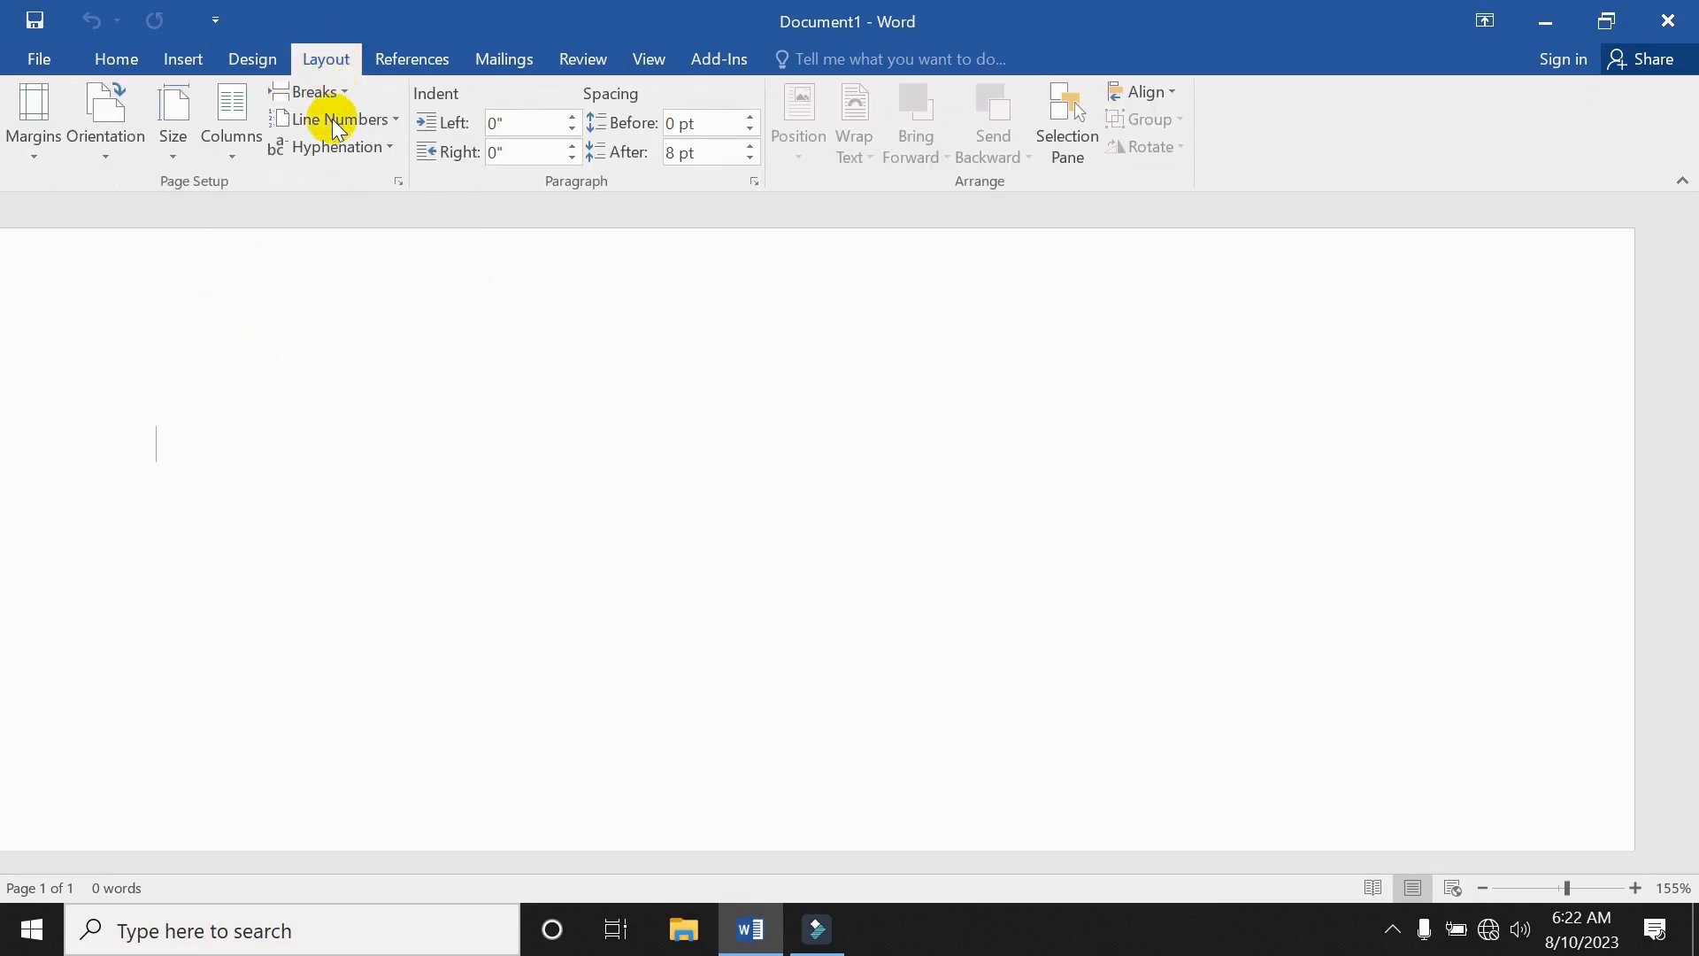
Set the top, bottom, left and right page margins to 0.2" in Page Setup.
left_click(397, 183)
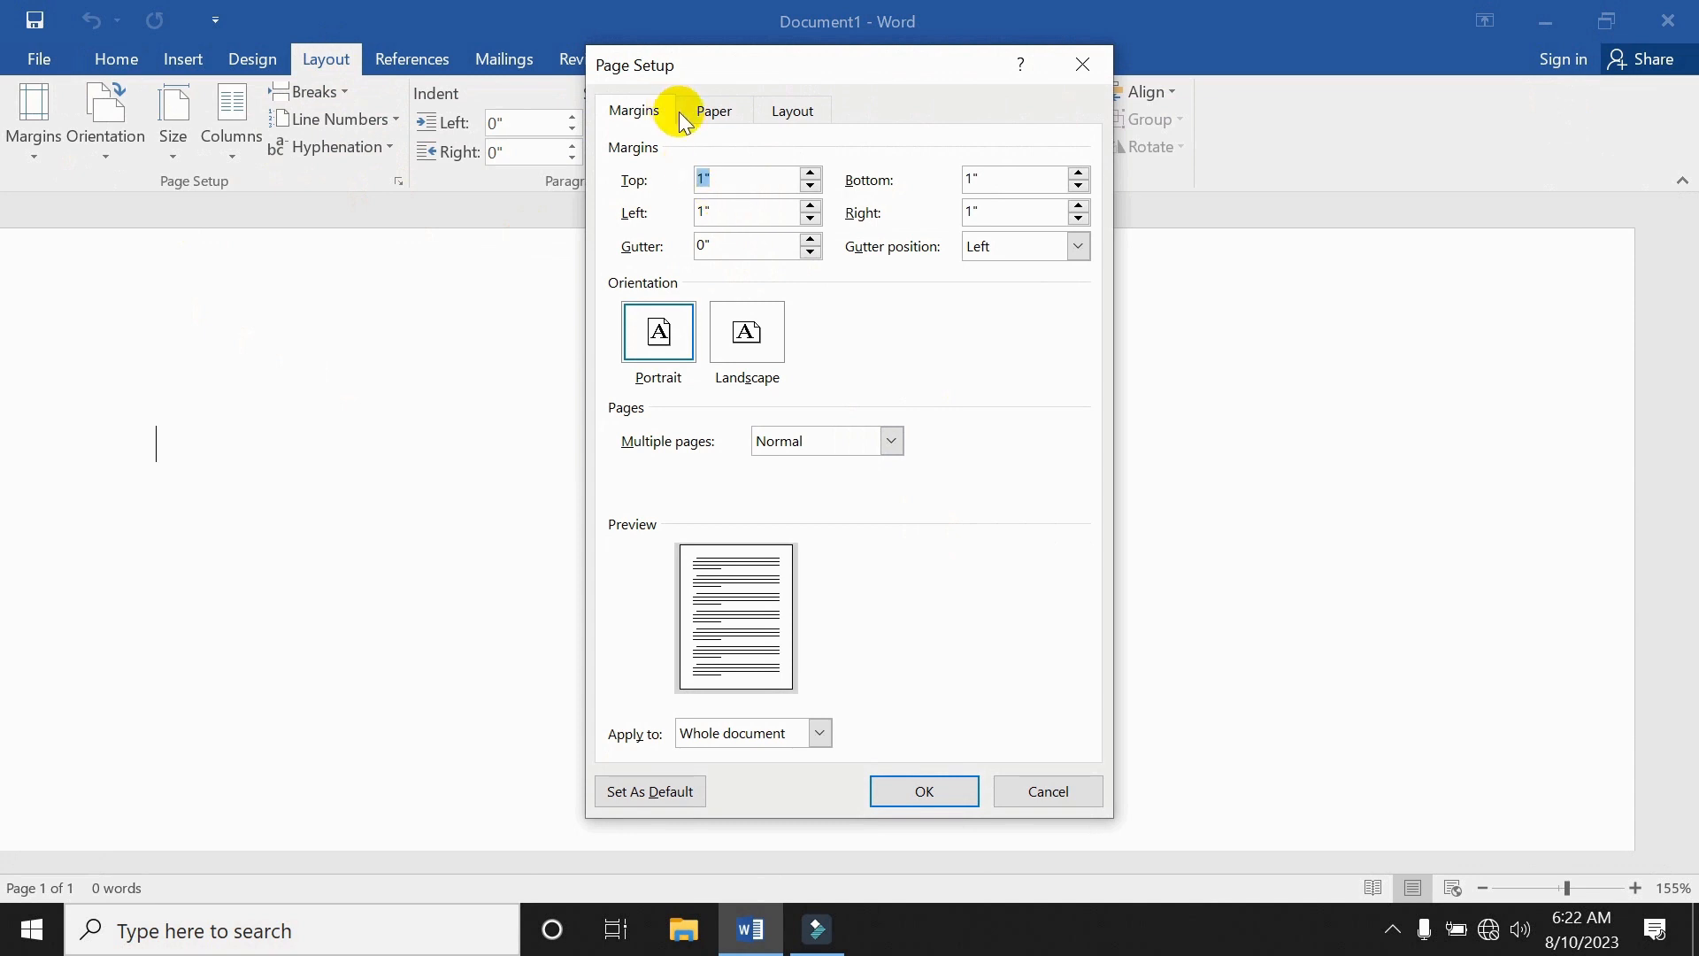
left_click(705, 179)
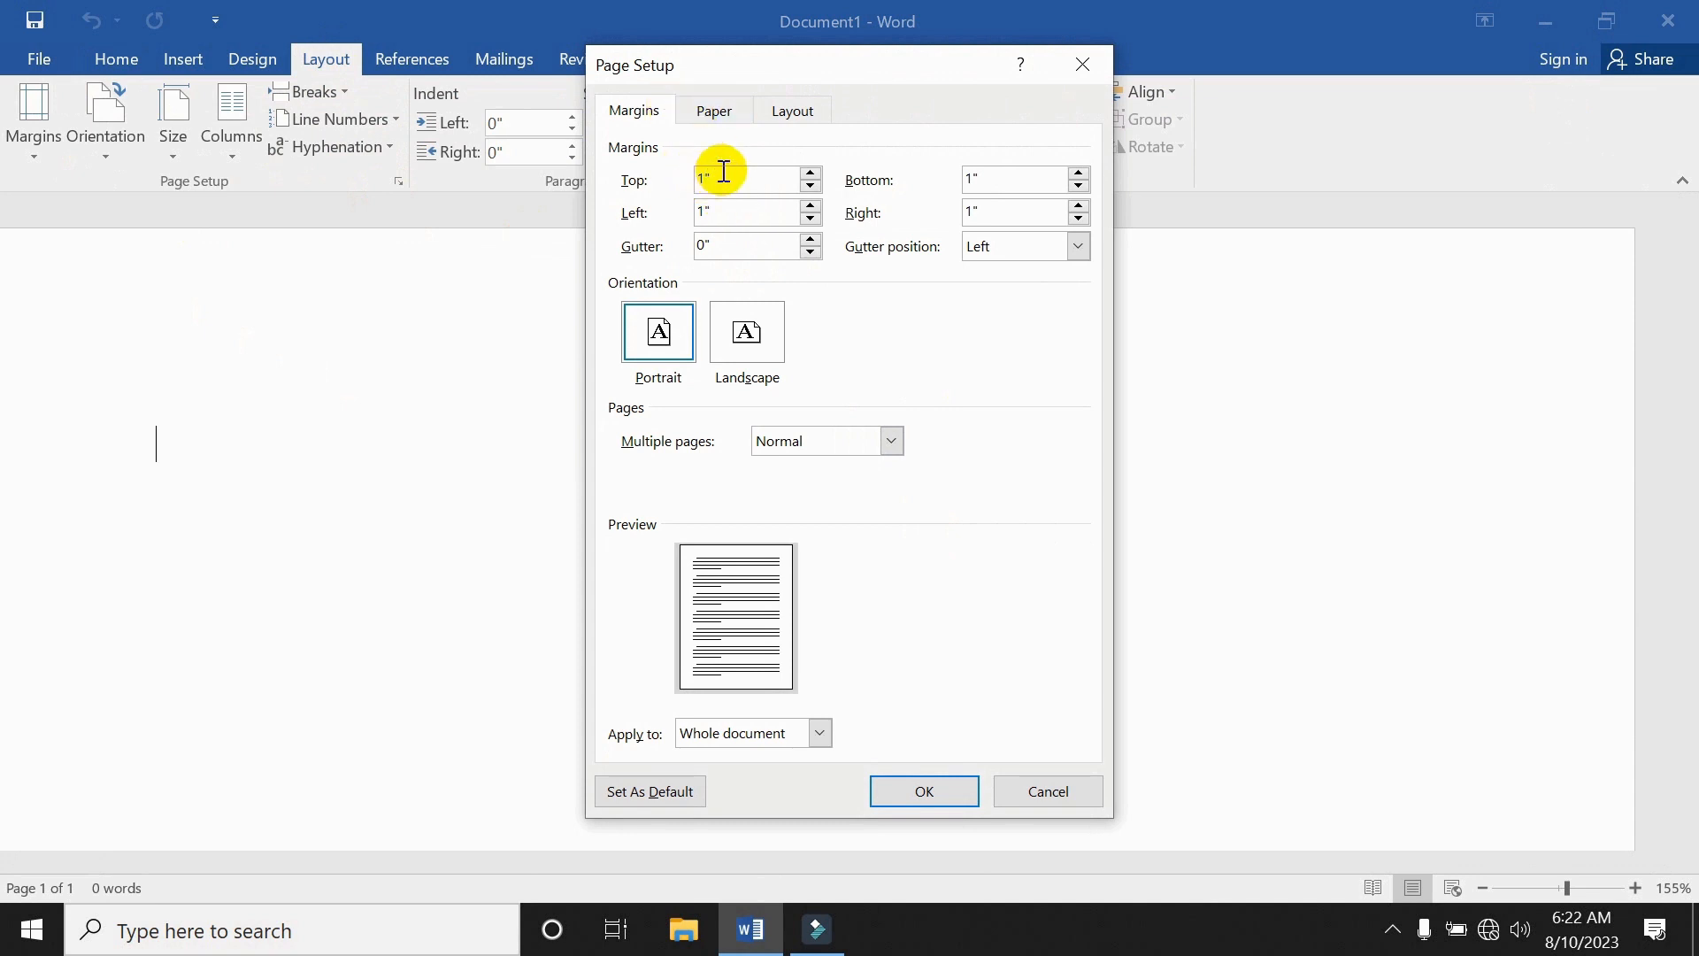
left_click_drag(727, 175, 663, 174)
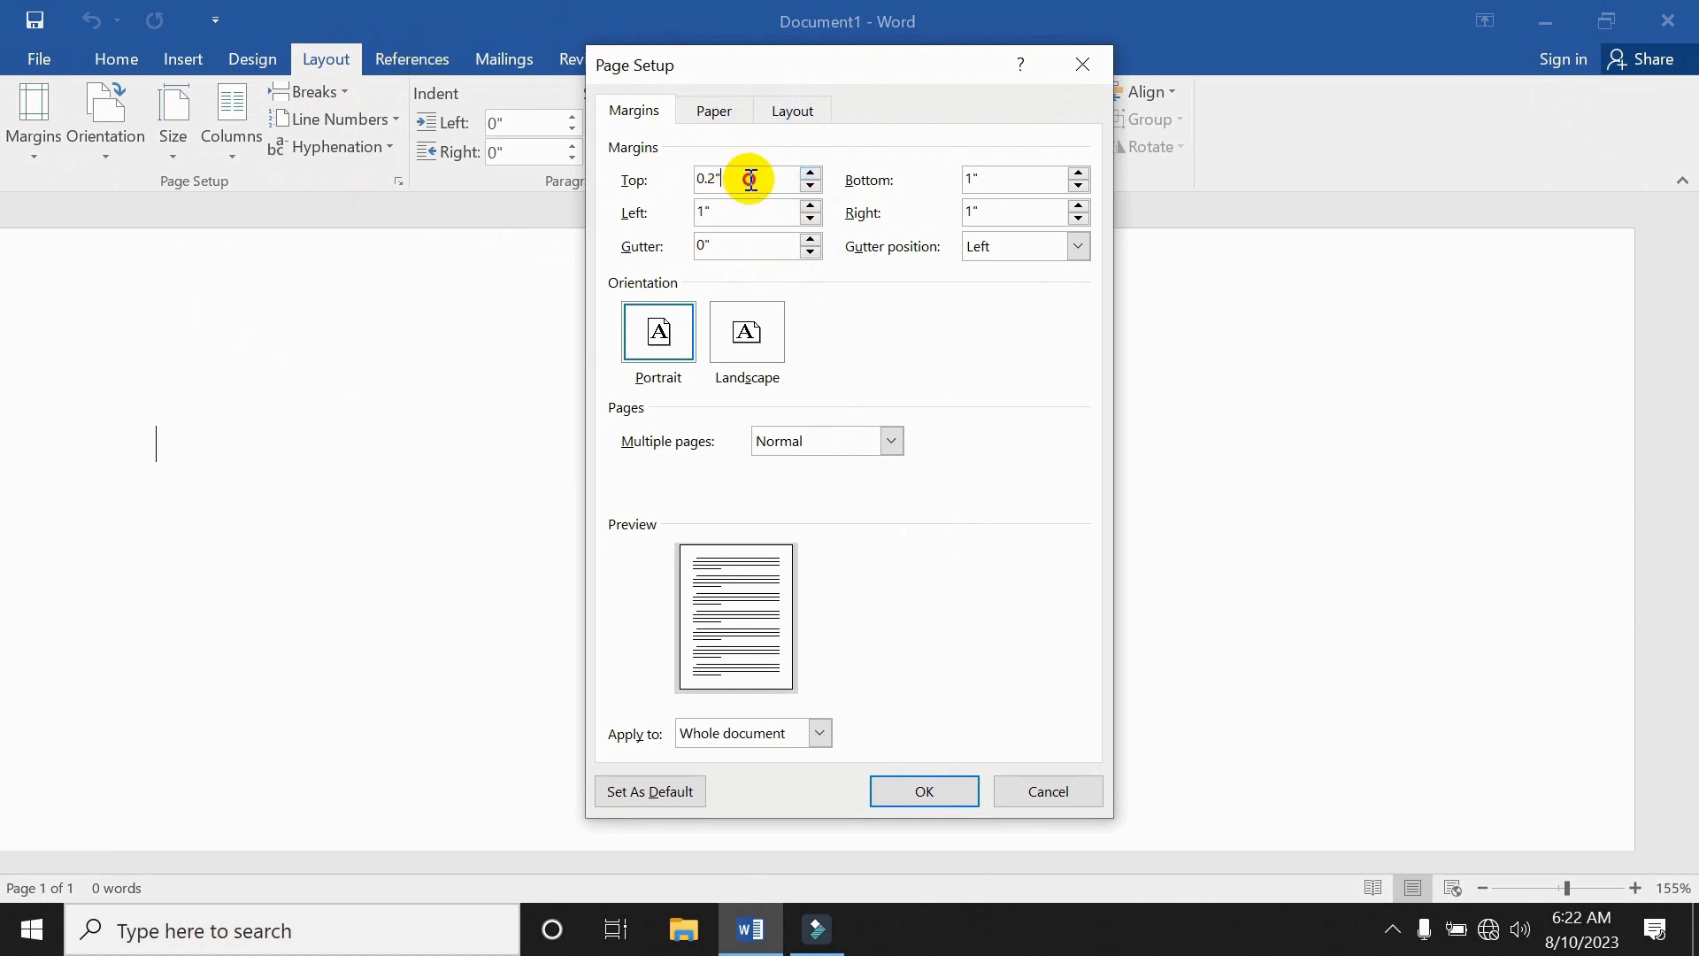
left_click_drag(750, 180, 593, 183)
key("ctrl+c")
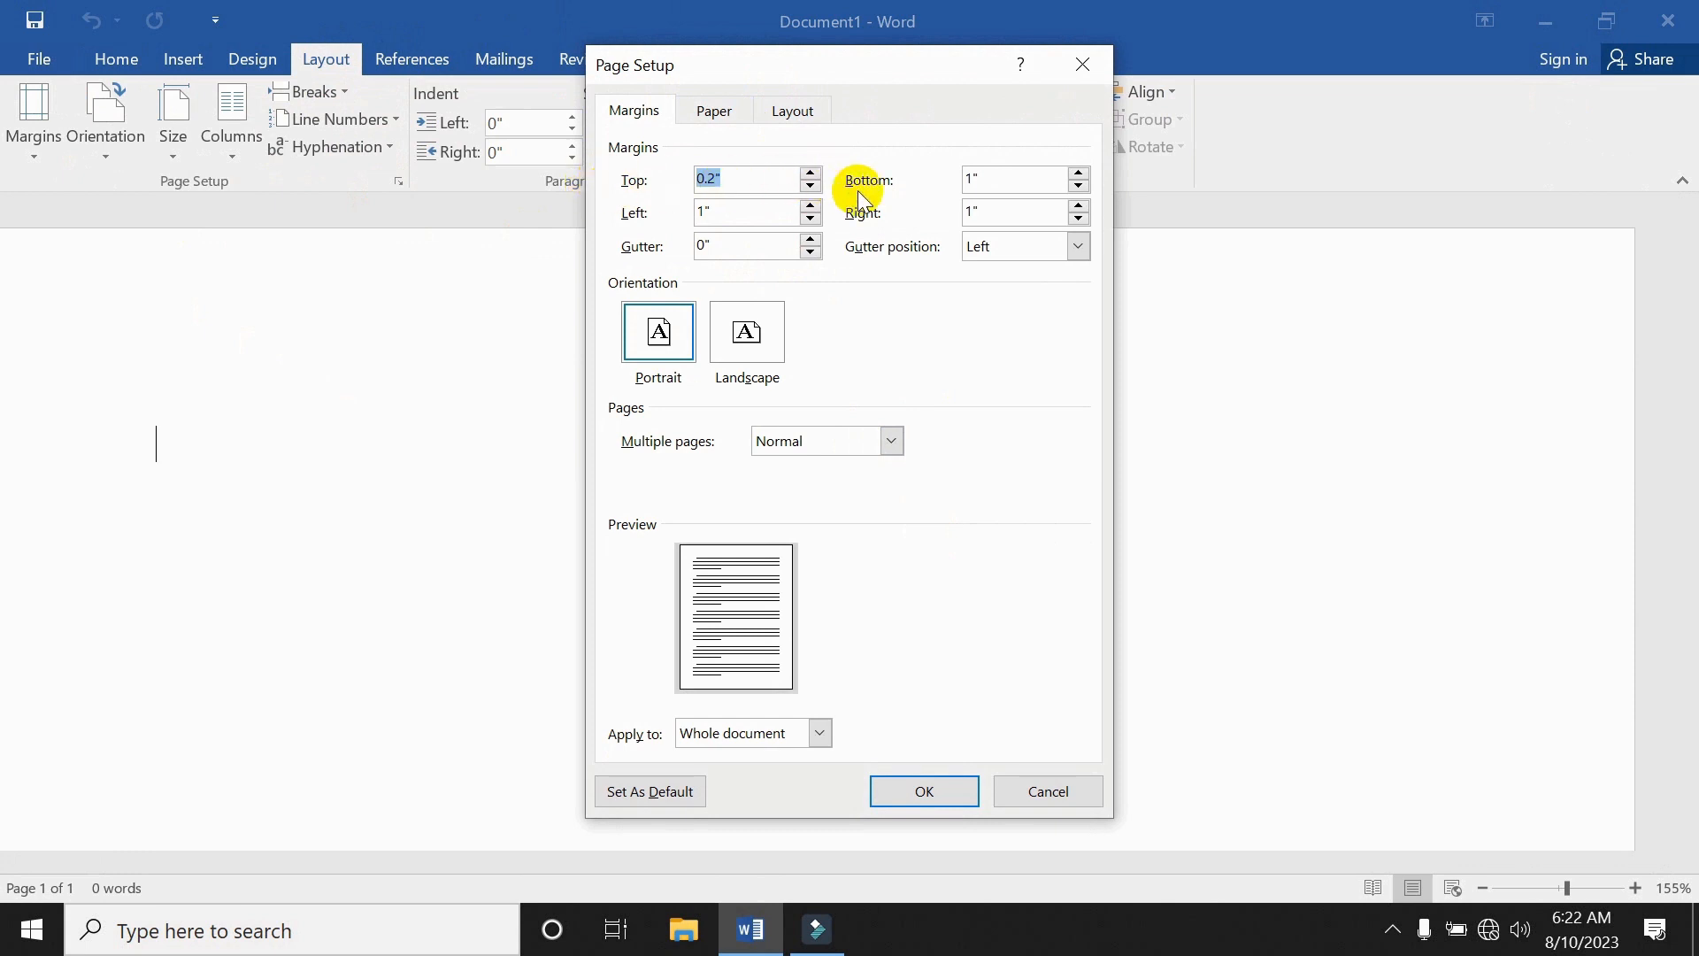
left_click_drag(996, 179, 911, 164)
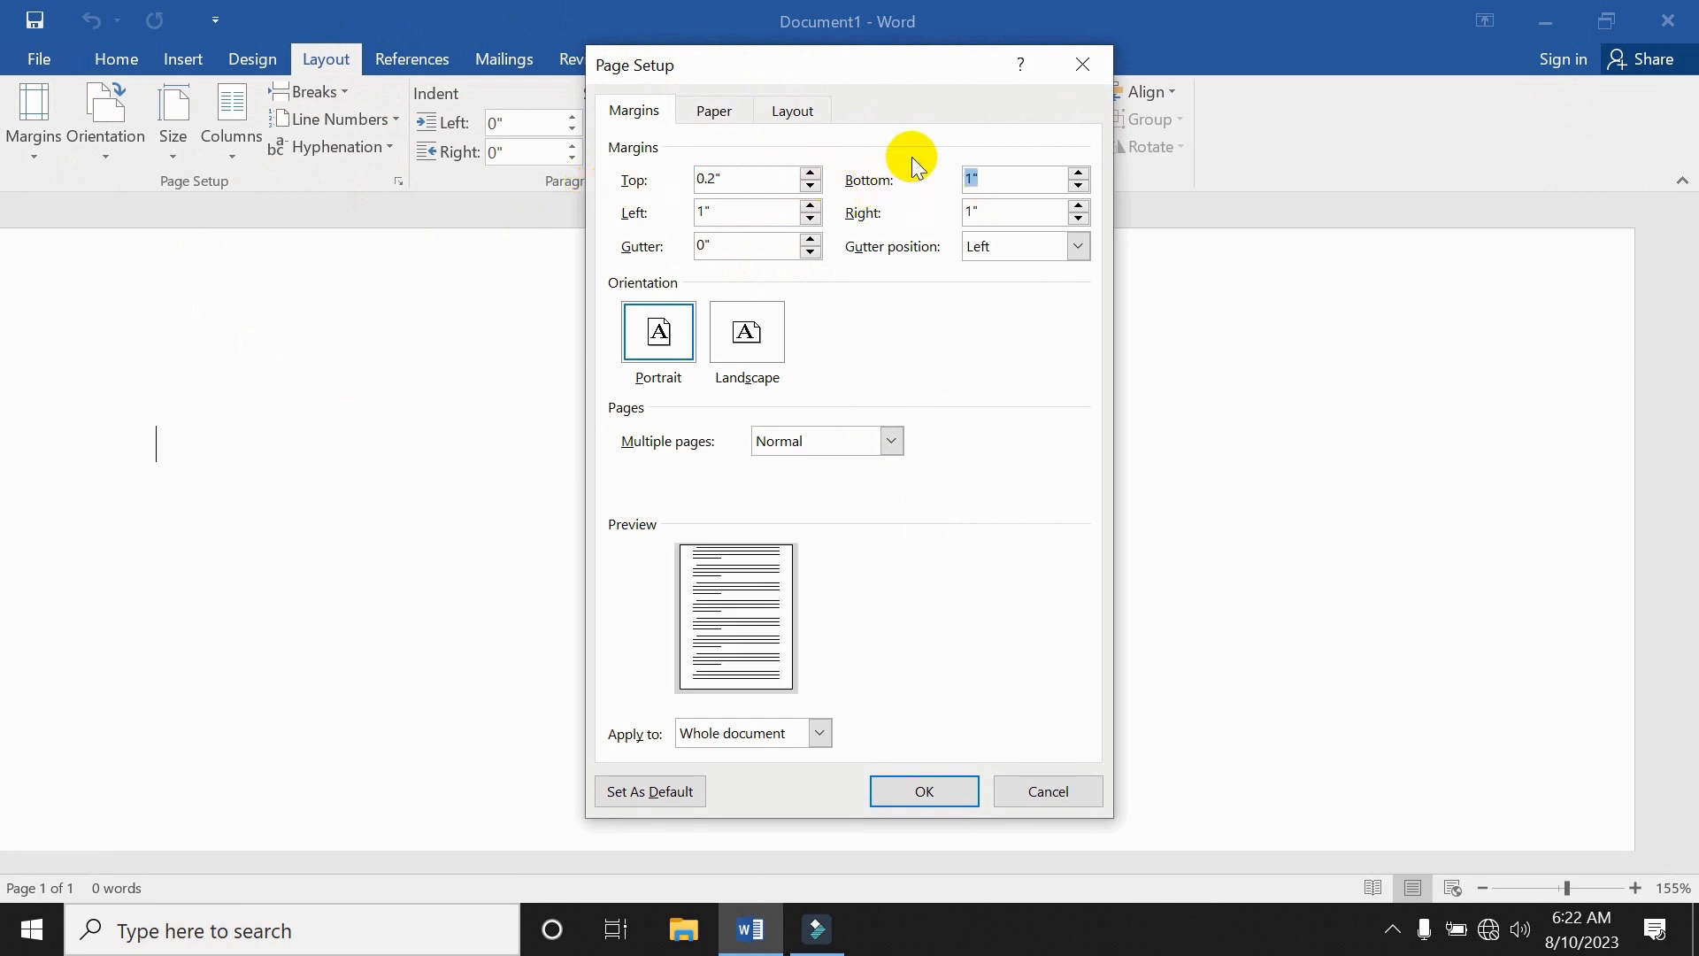
key("ctrl+v")
left_click_drag(1065, 220, 864, 197)
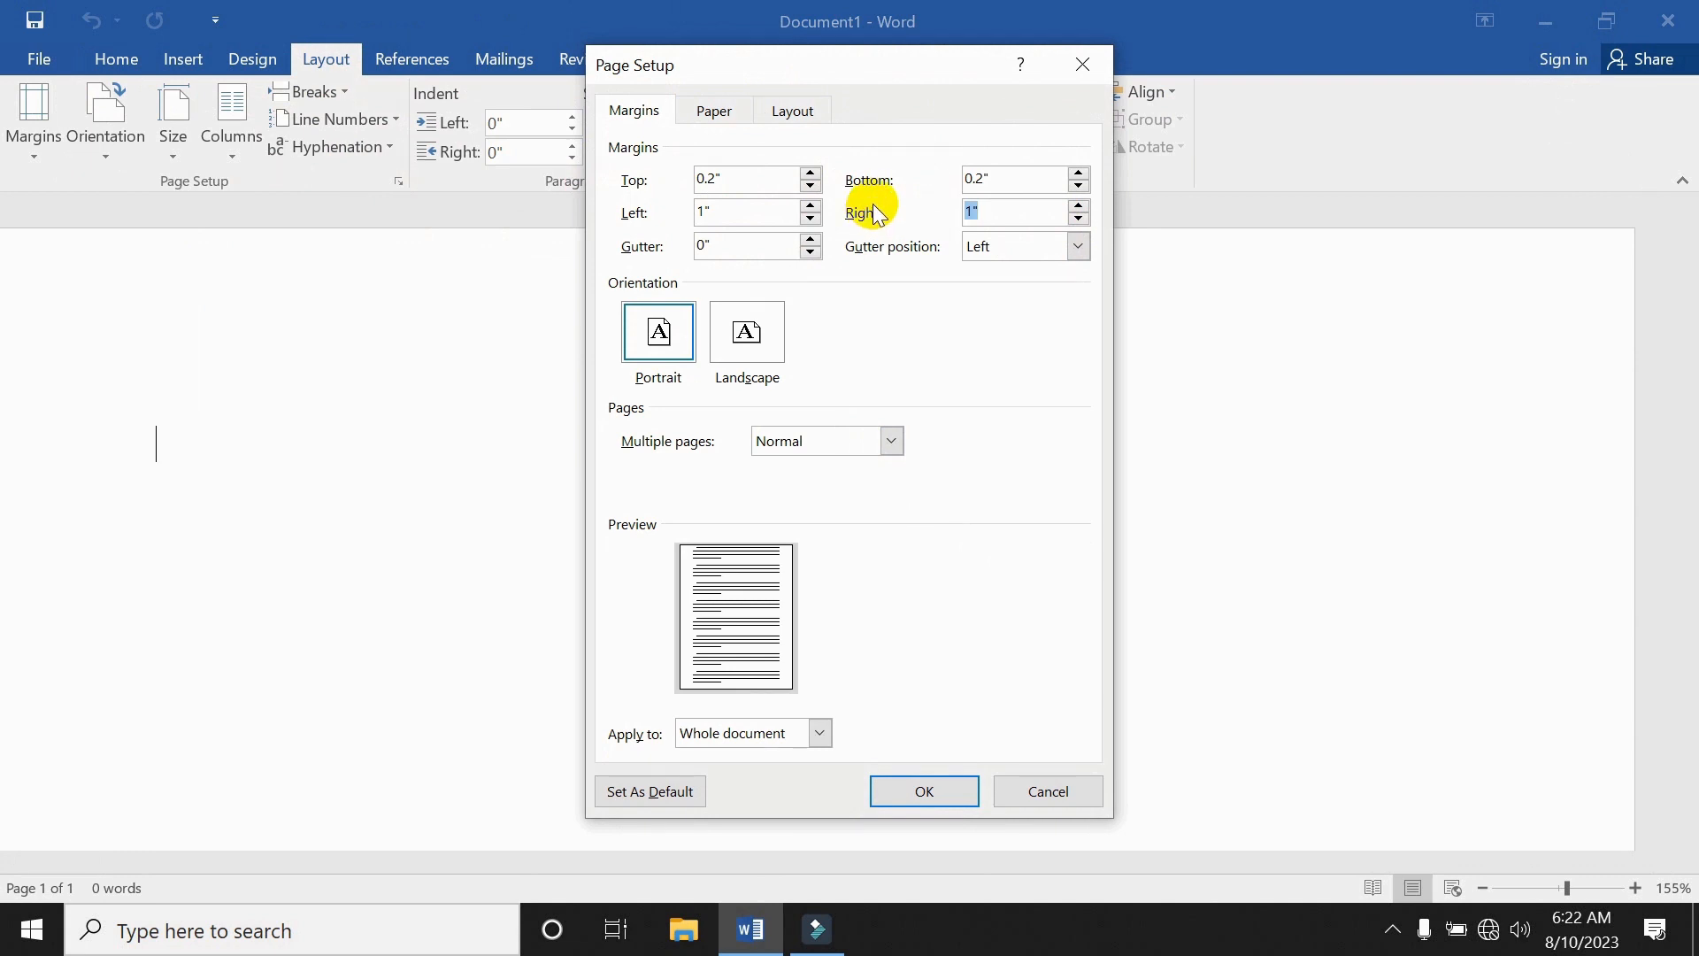
key("ctrl+v")
left_click_drag(738, 205, 561, 213)
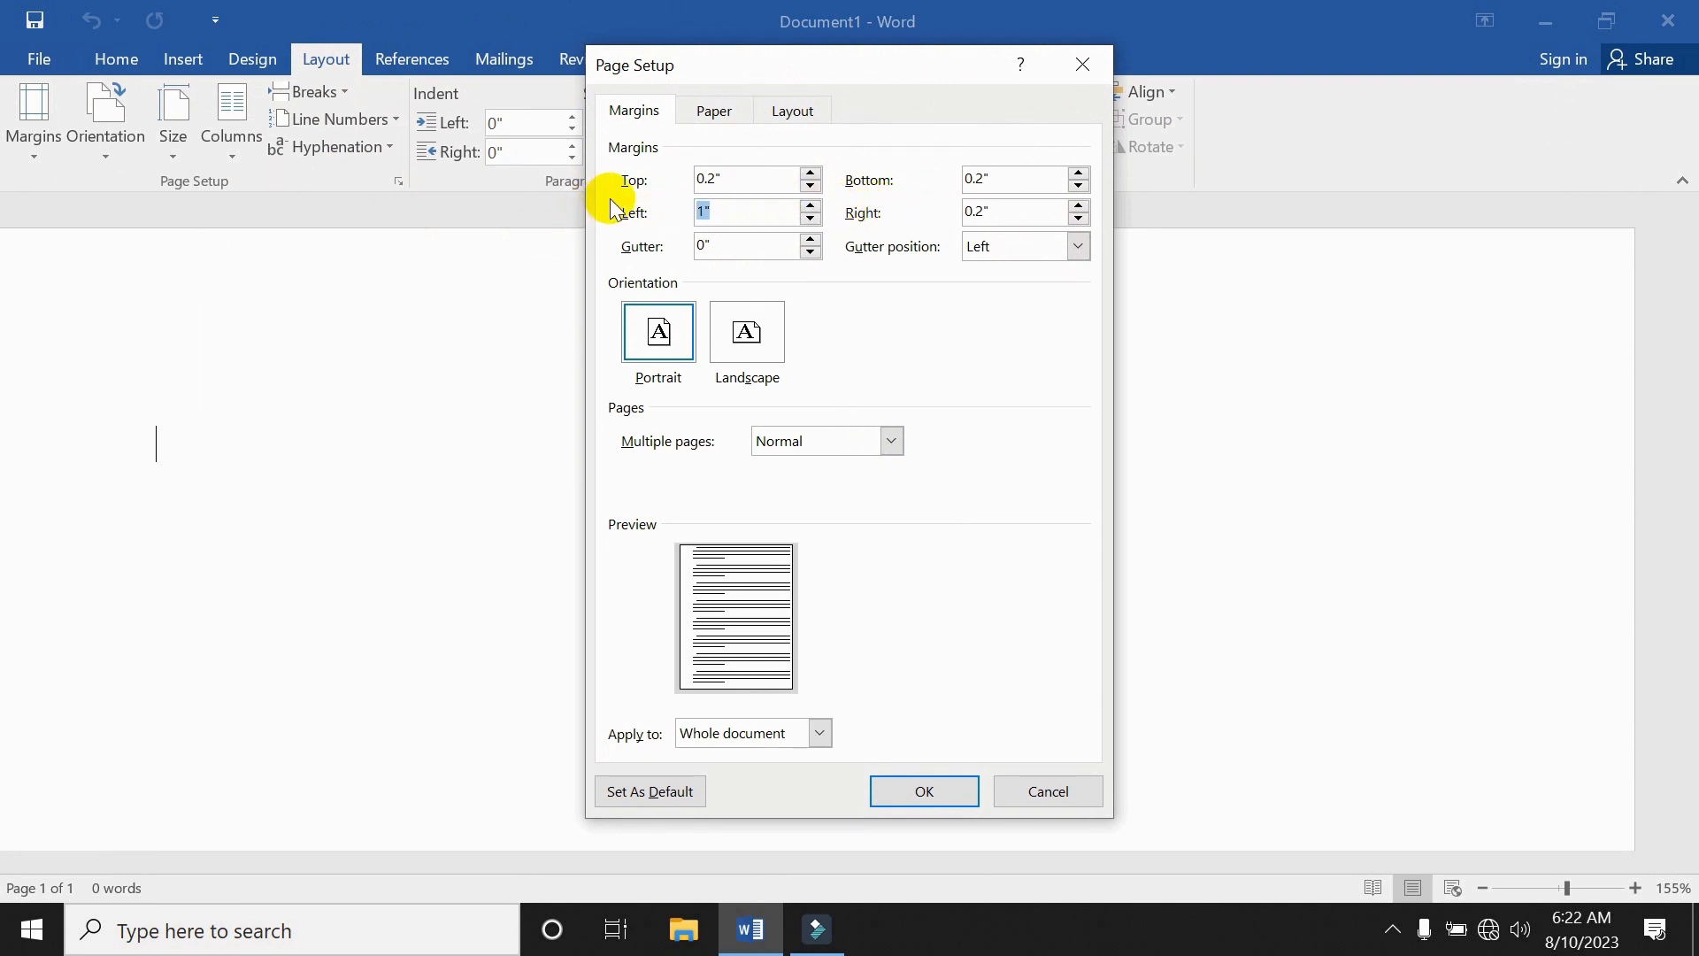
key("ctrl+v")
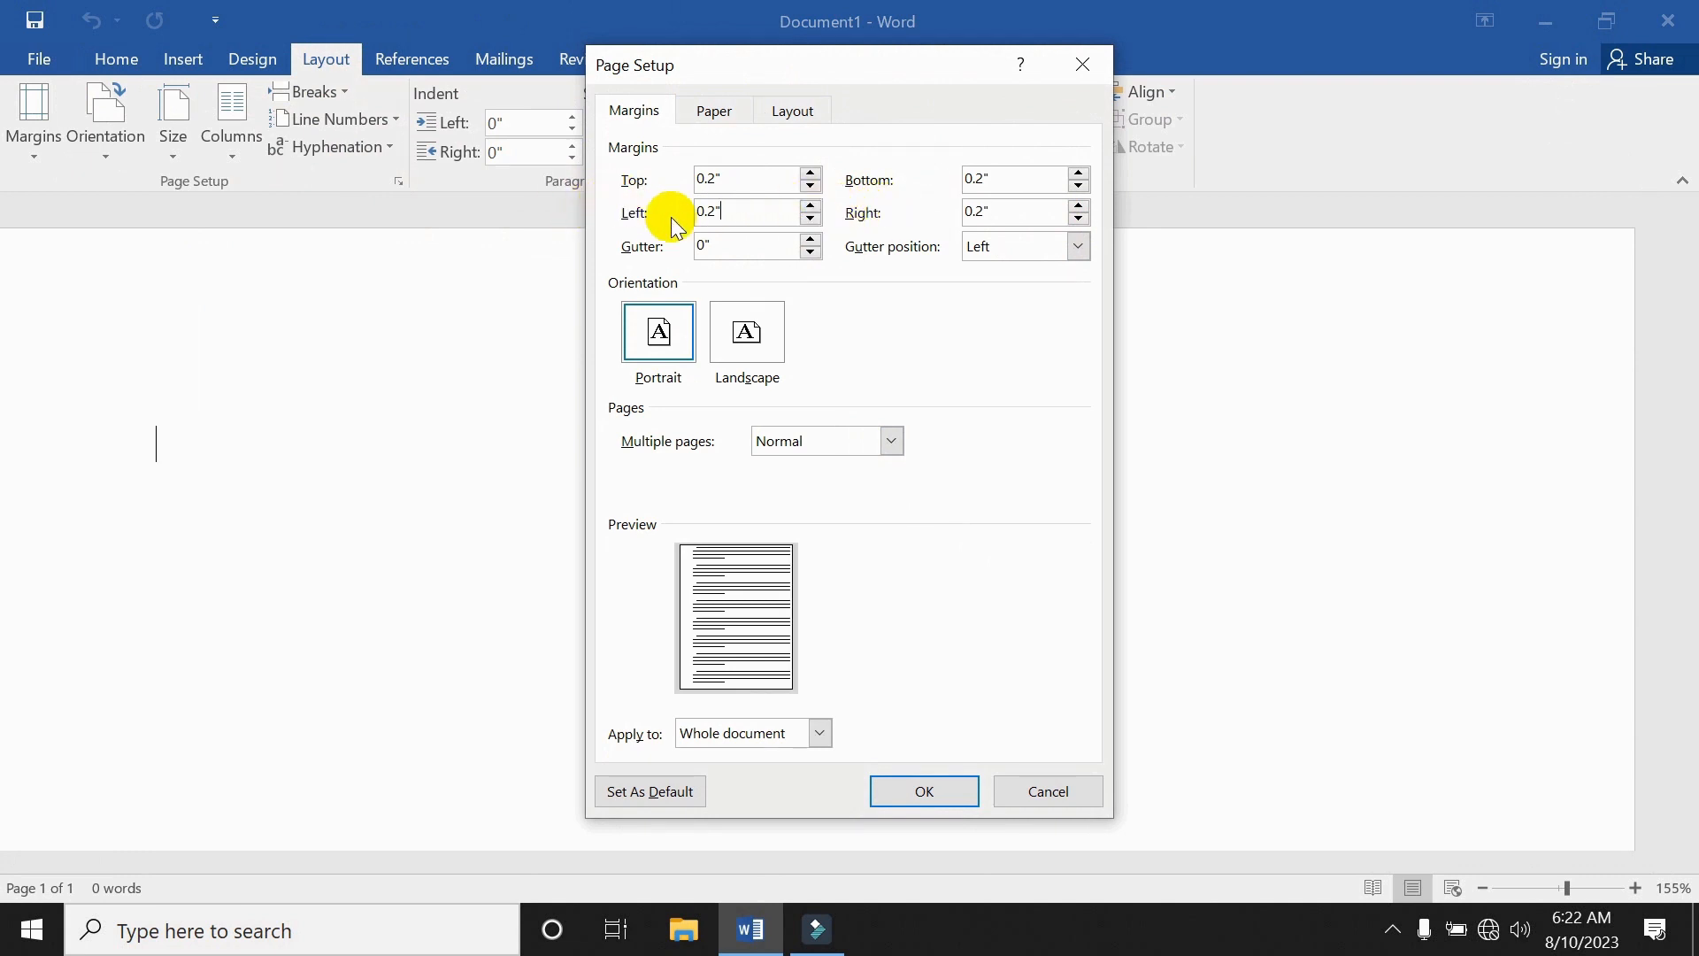
Change the paper size to A5 and apply the page setup.
left_click(705, 120)
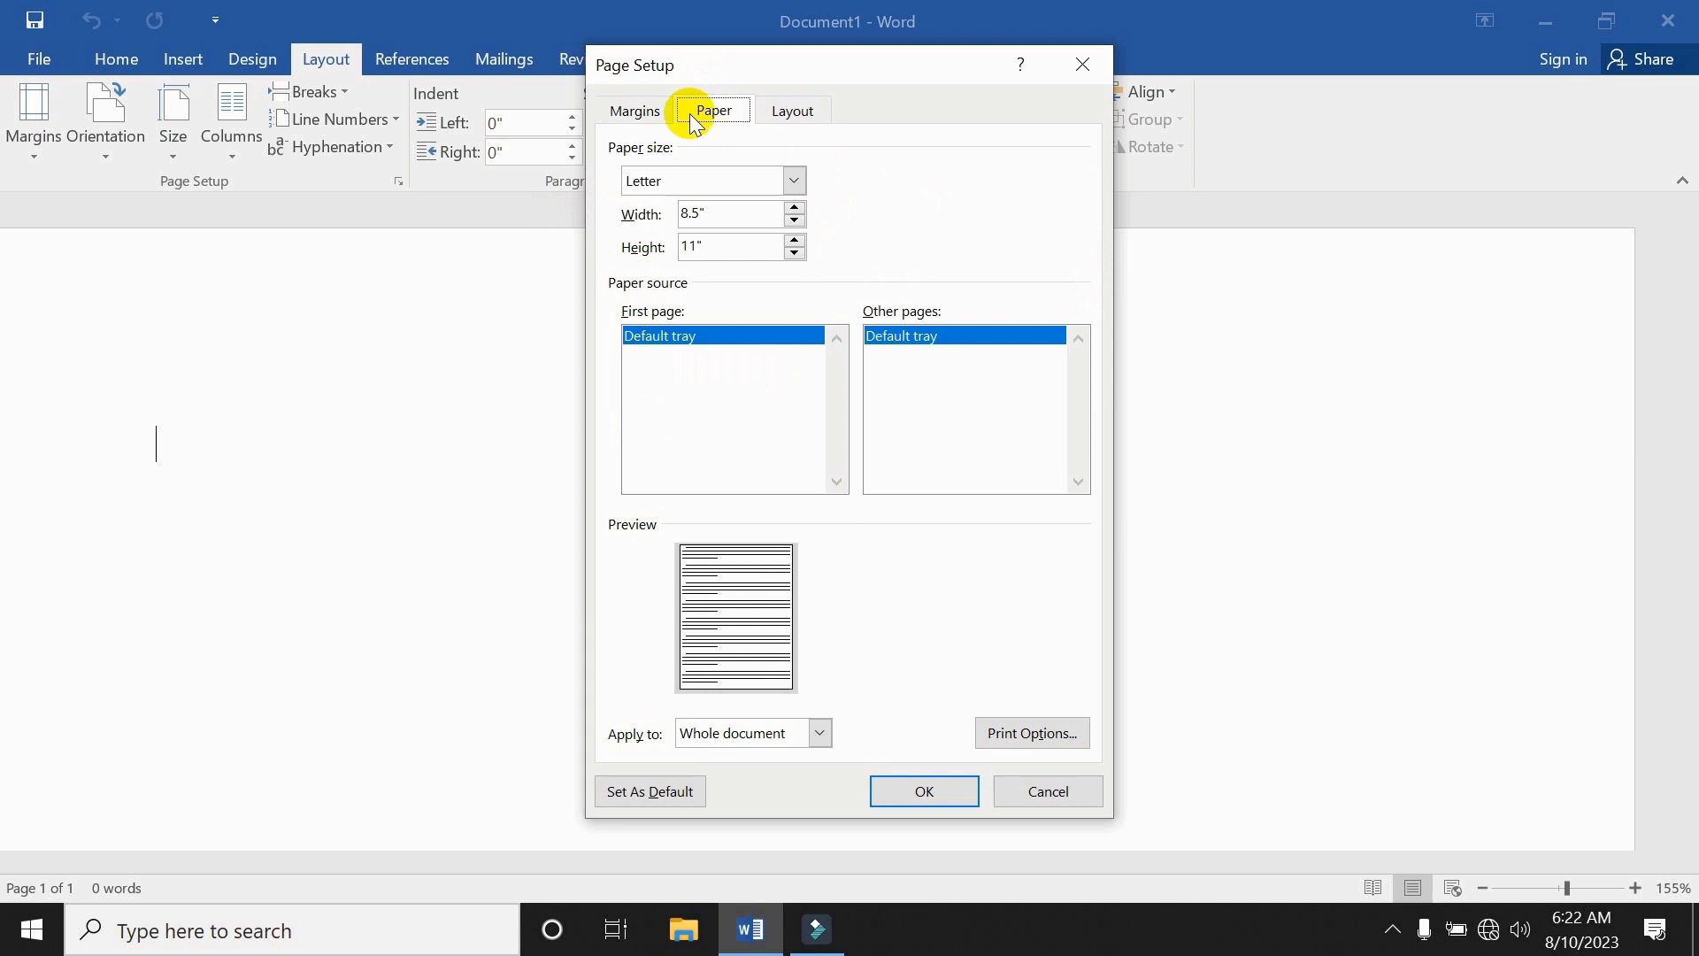
left_click(706, 182)
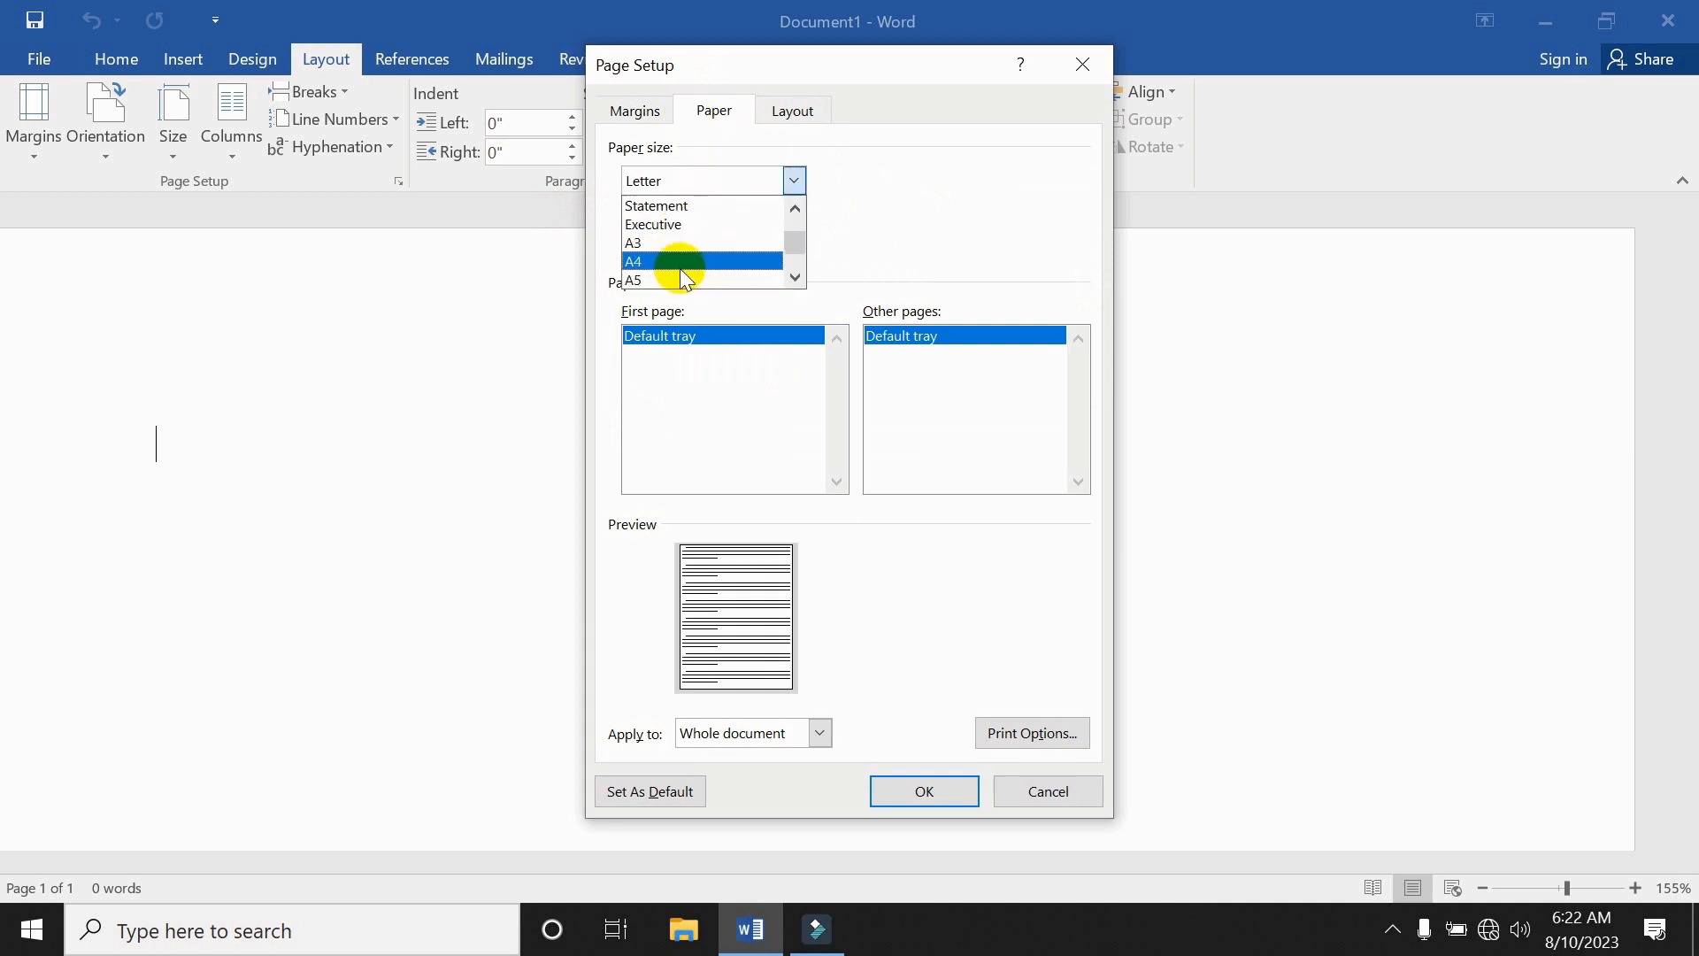
left_click(665, 278)
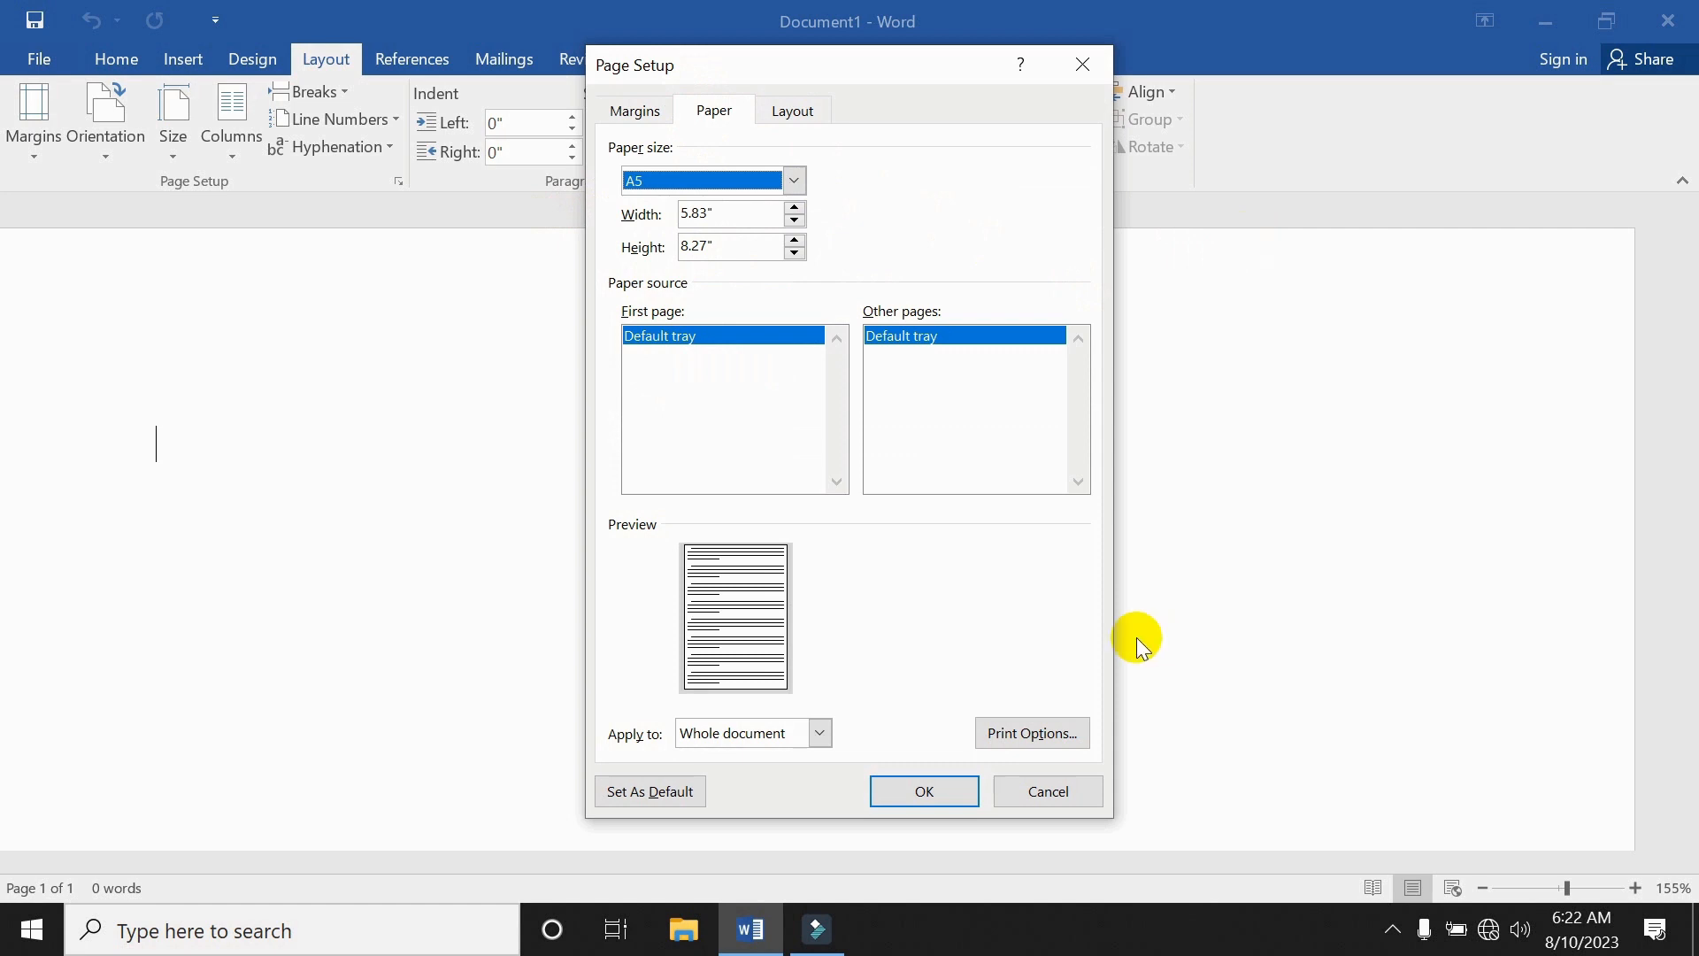
left_click(923, 791)
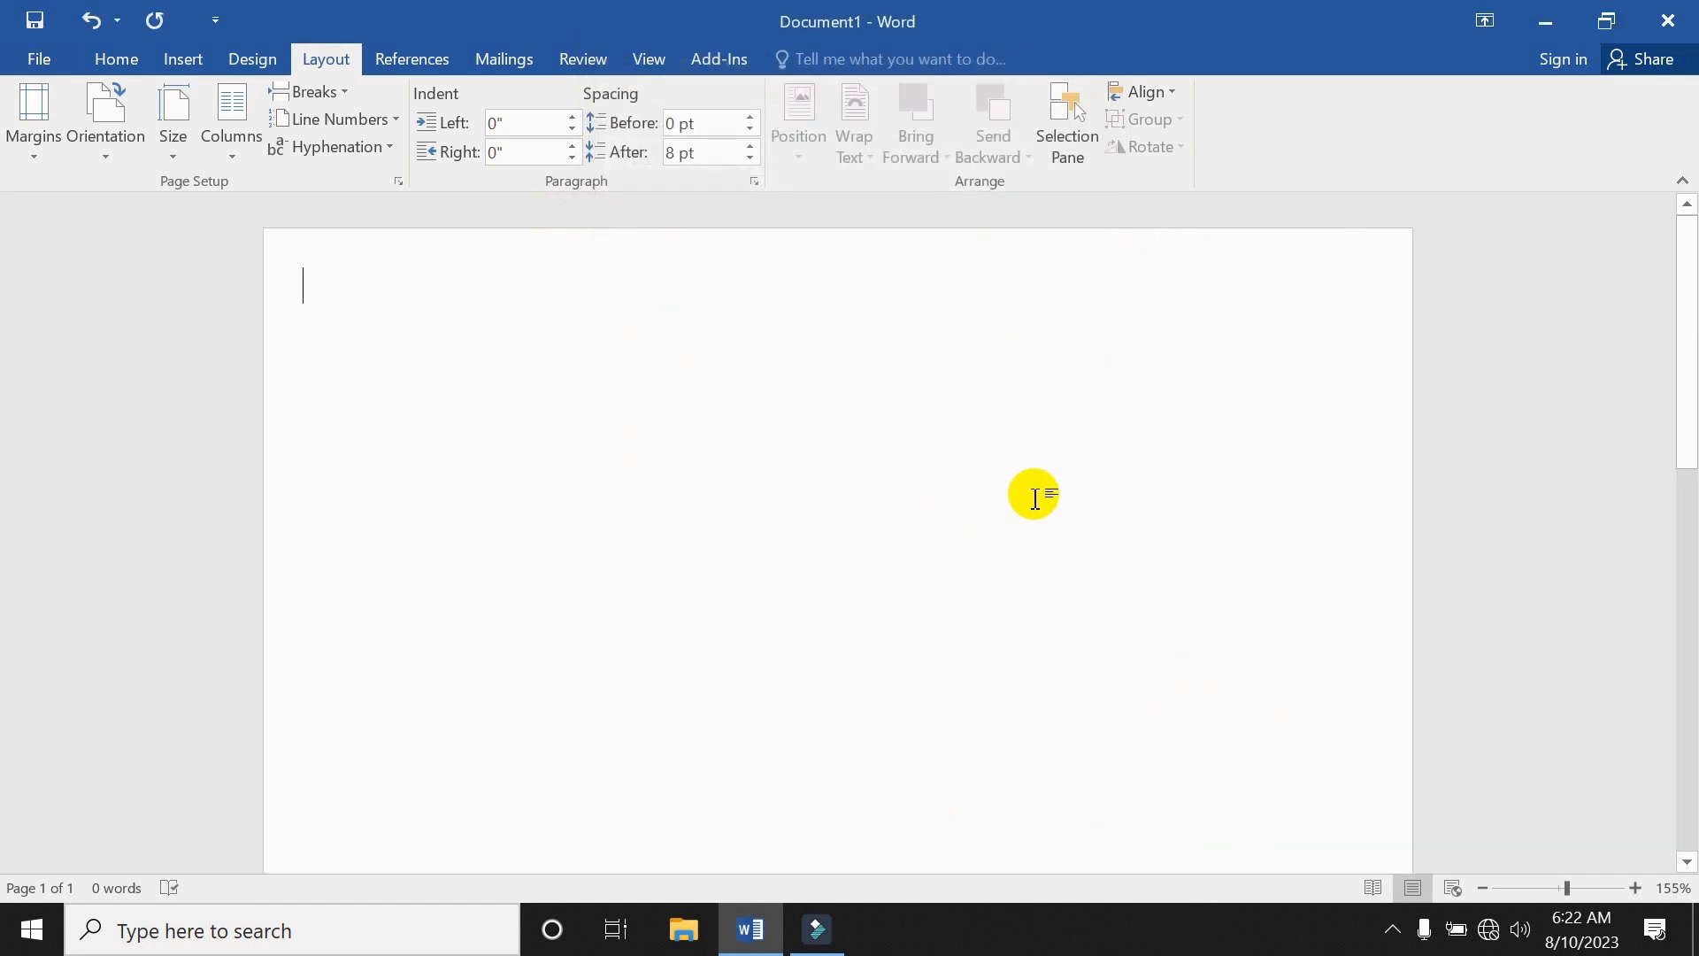
Look through the Insert Shapes and Text Box galleries, then open the Table size grid.
scroll(1035, 499, "down", 13)
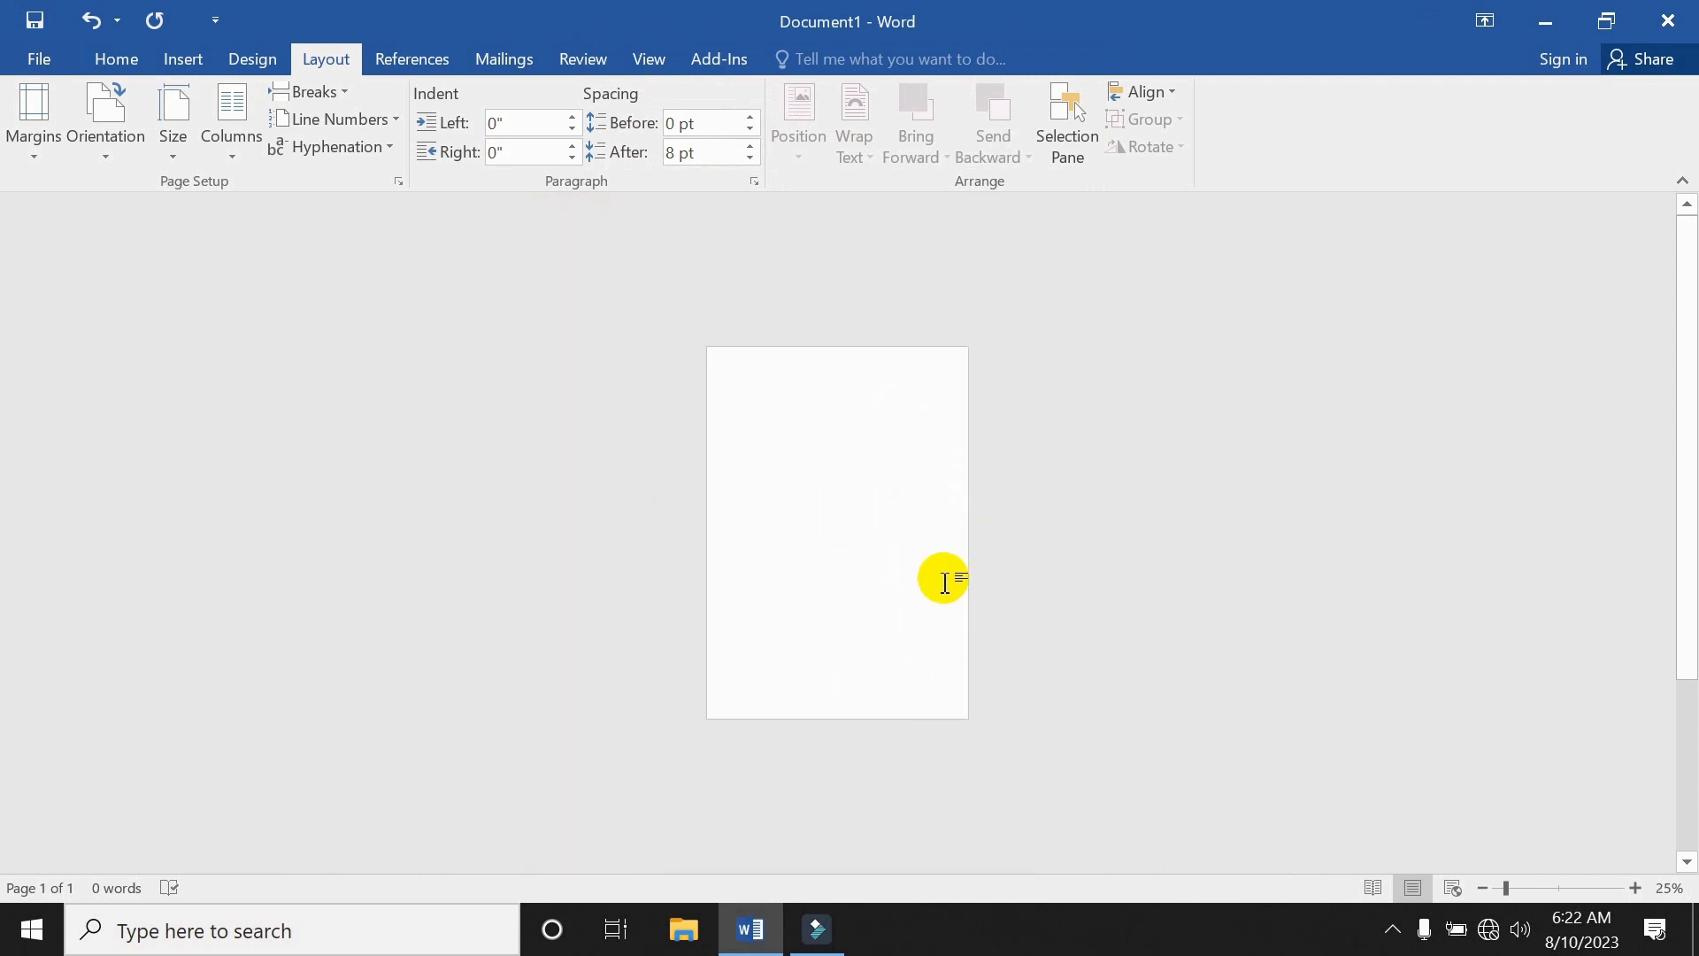
scroll(944, 581, "down", 2)
scroll(937, 561, "up", 9)
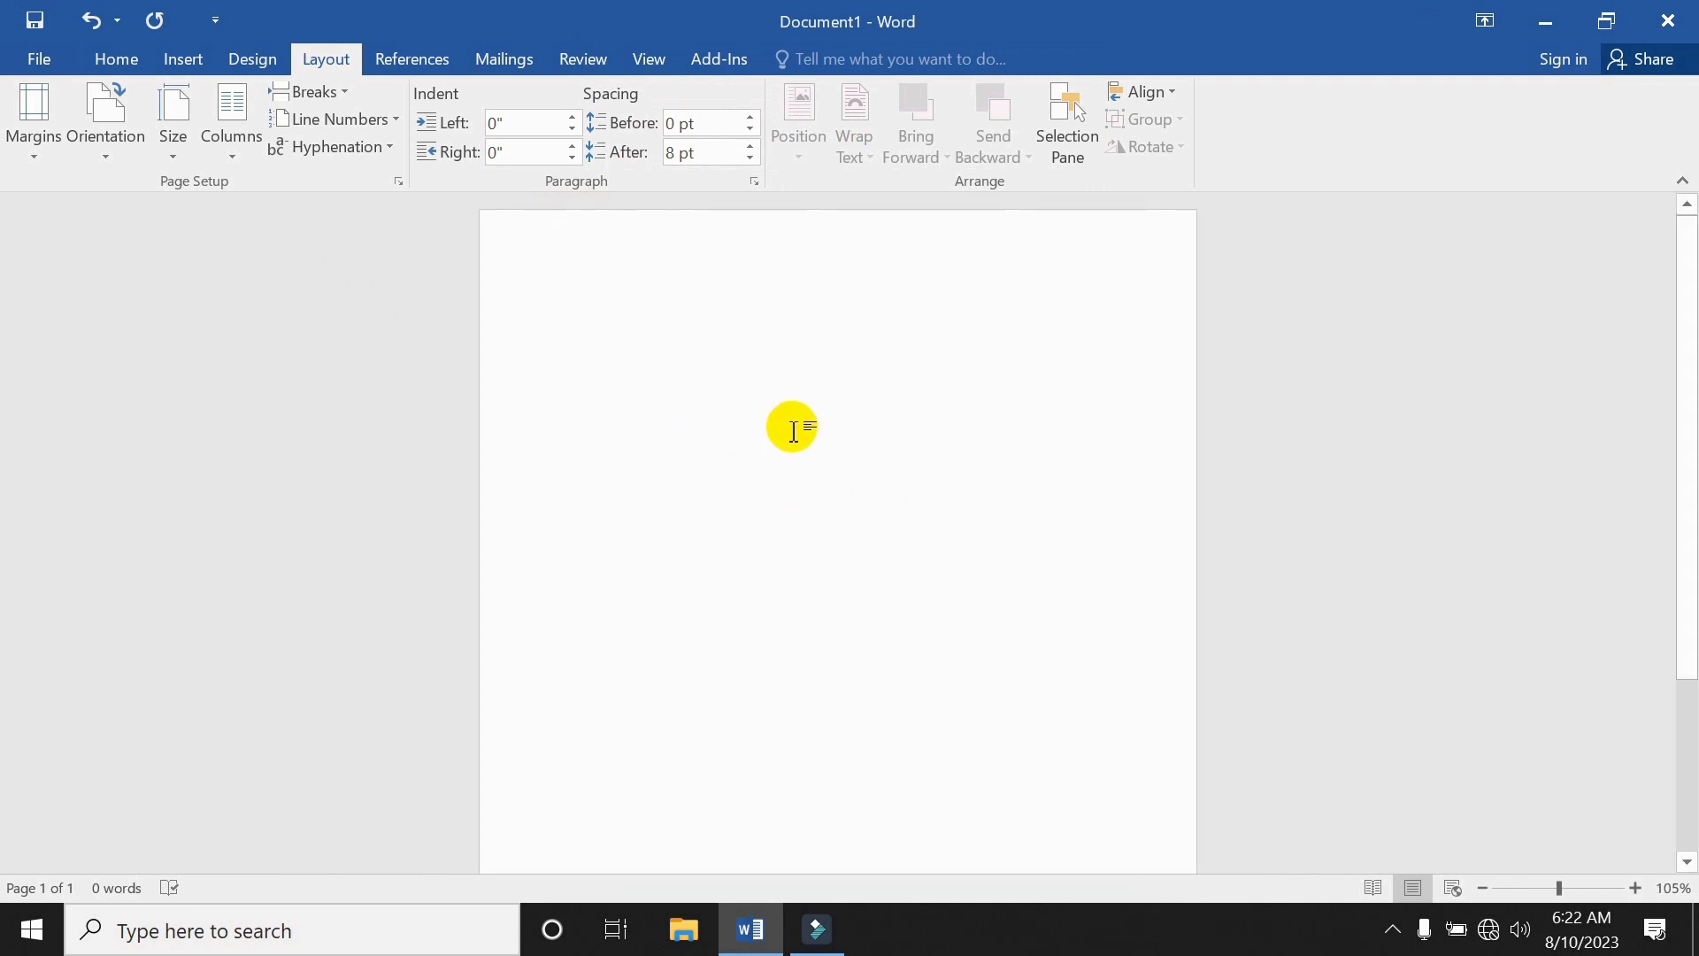
scroll(793, 430, "up", 1)
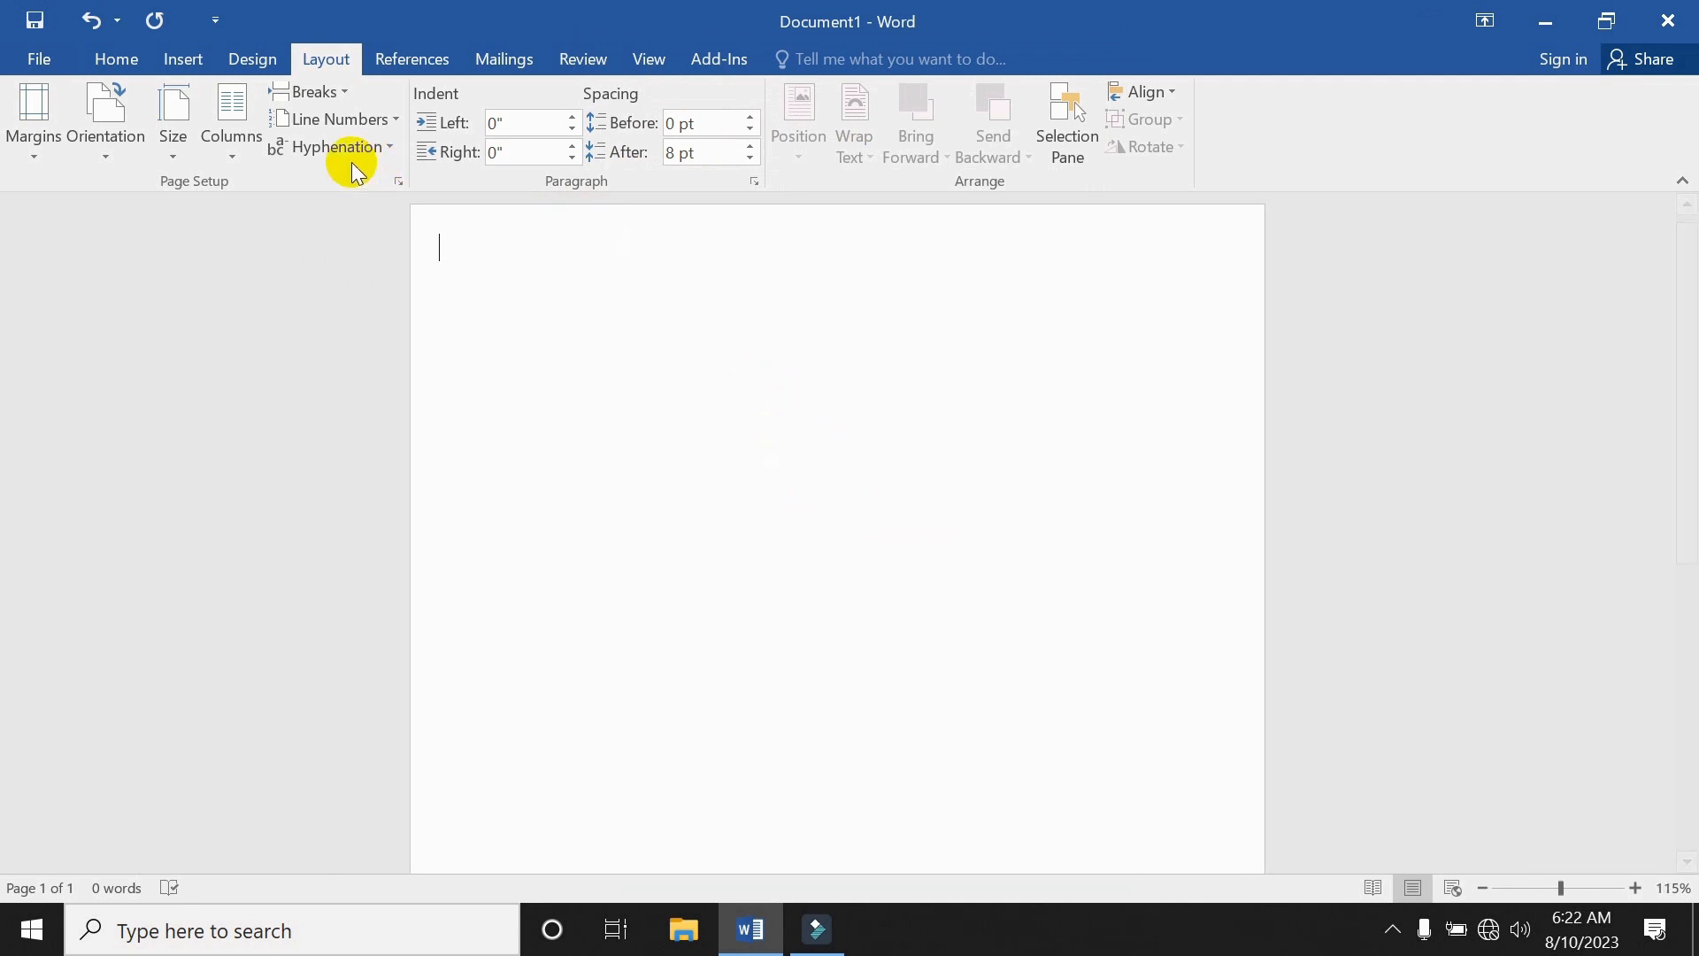
left_click(187, 64)
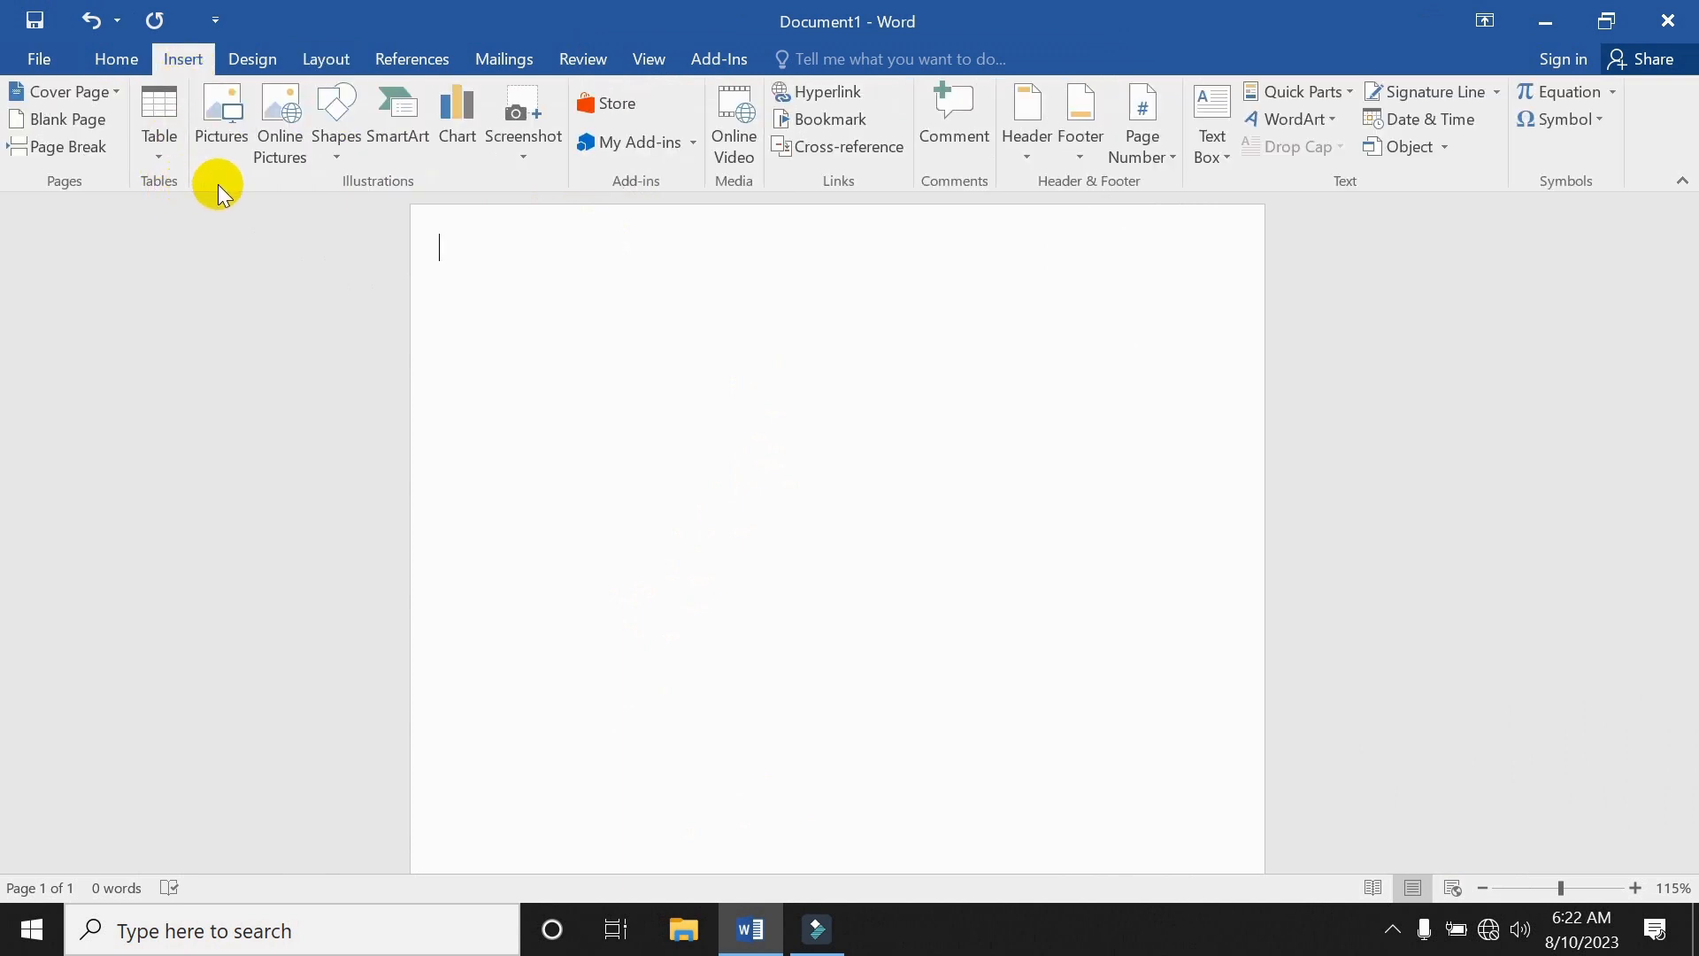
left_click(337, 150)
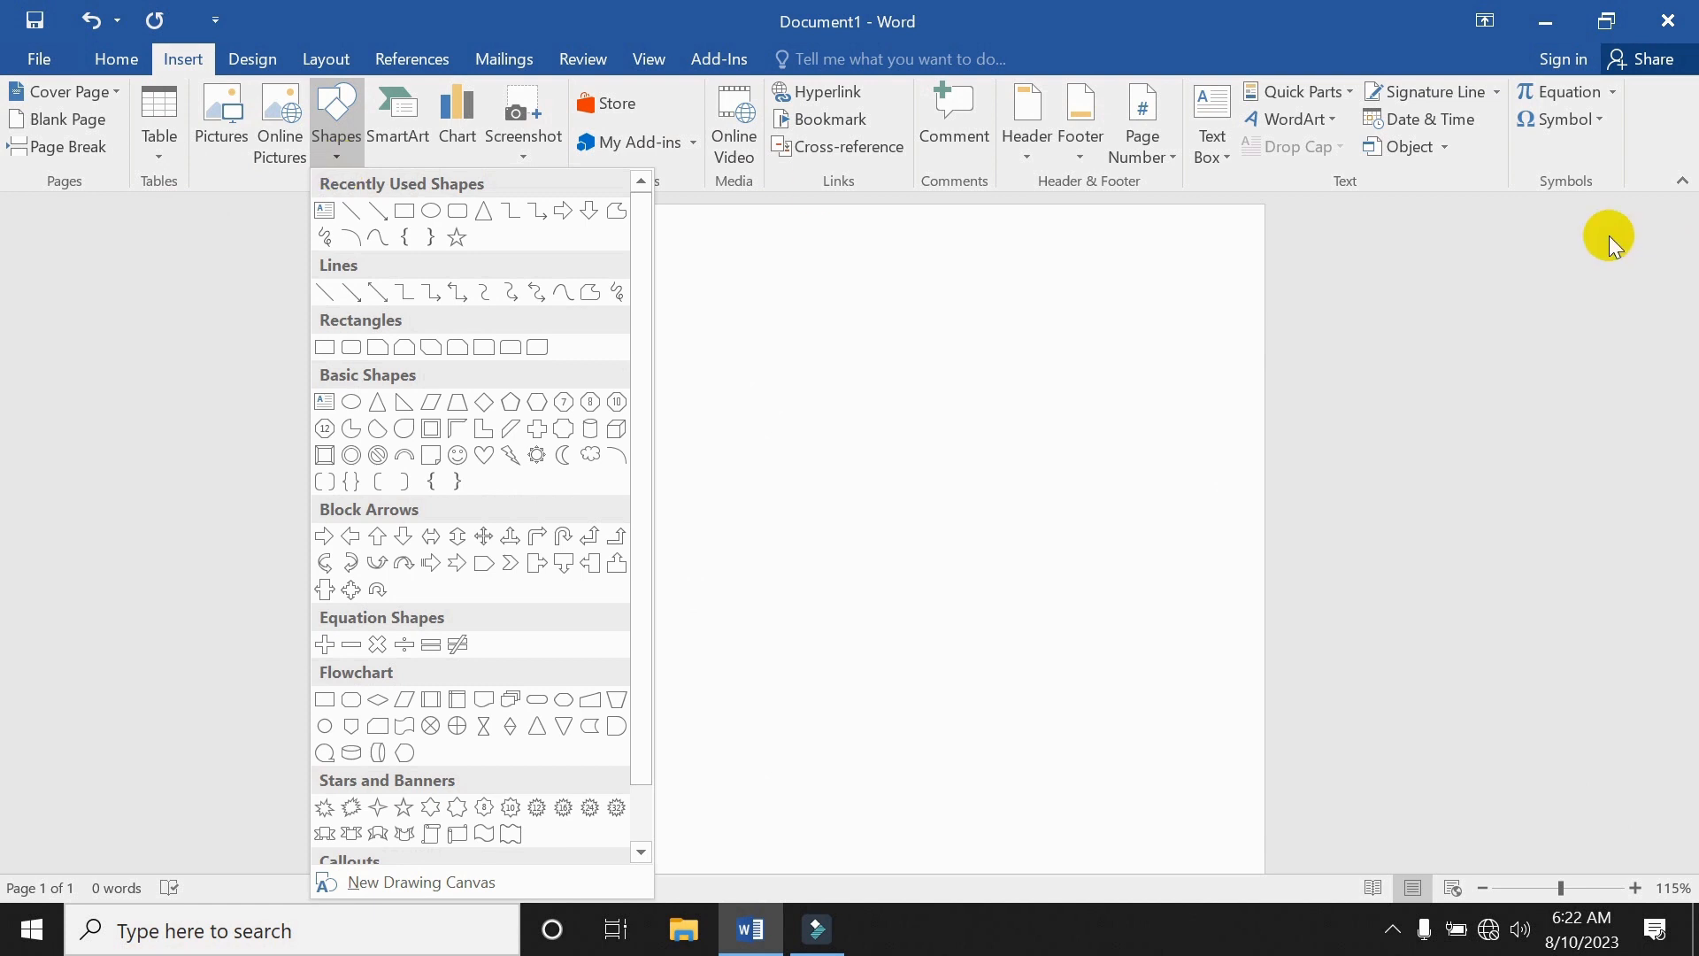
left_click(1225, 149)
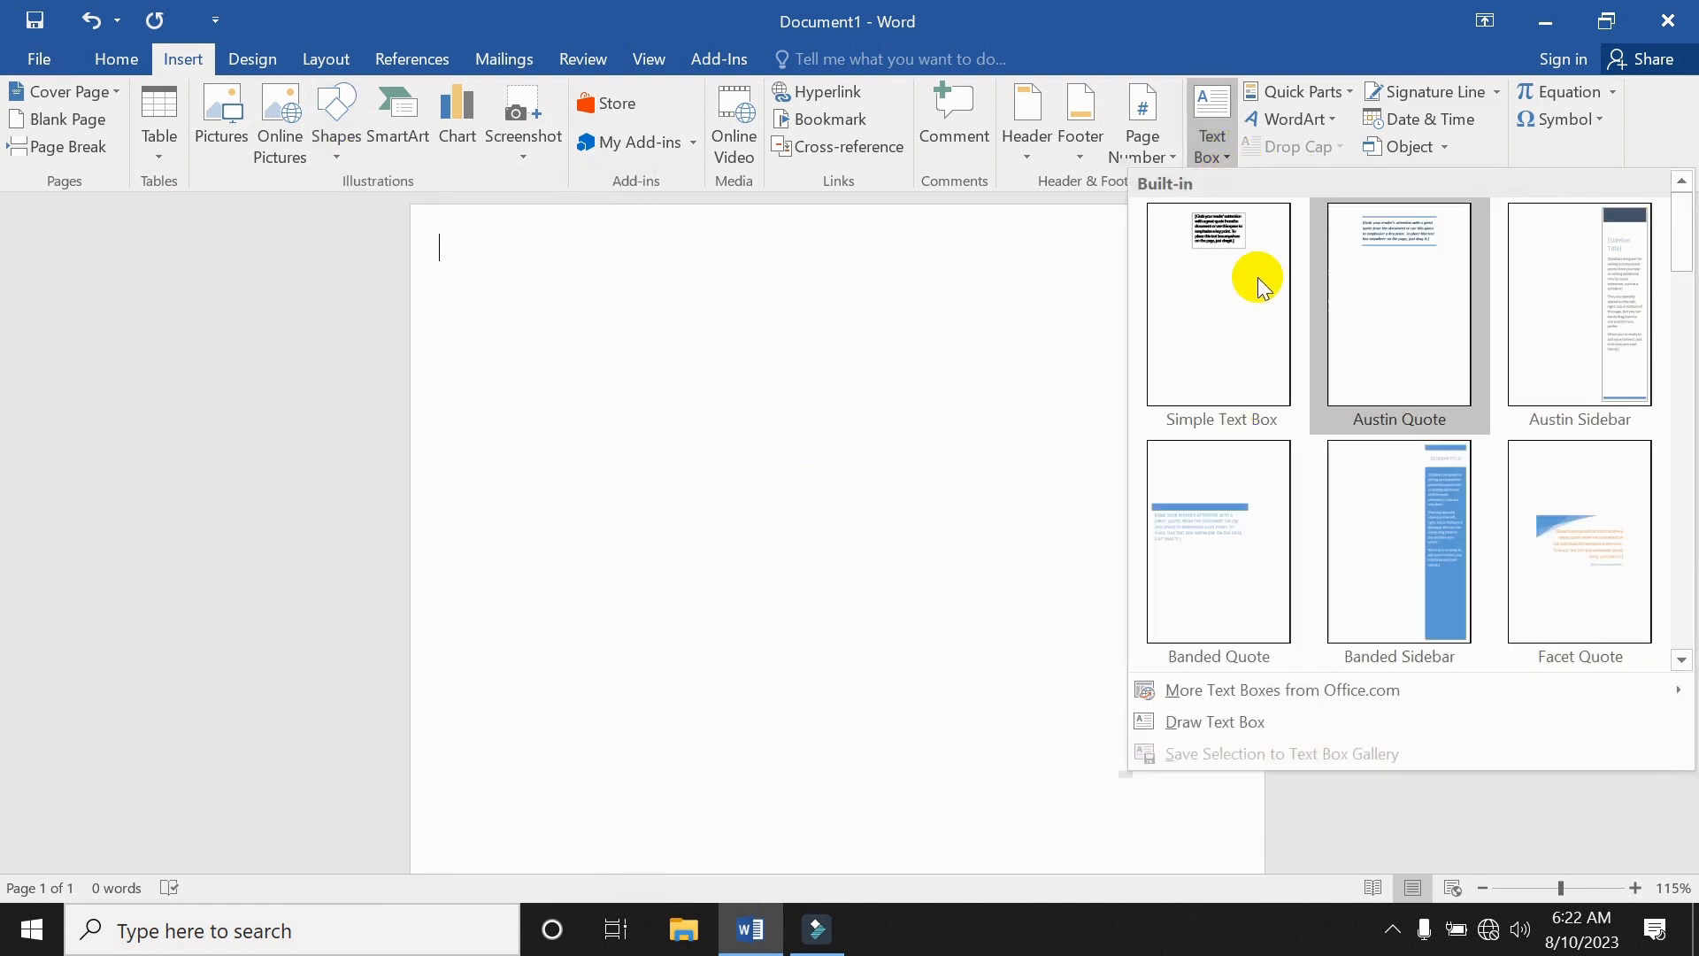
left_click(774, 283)
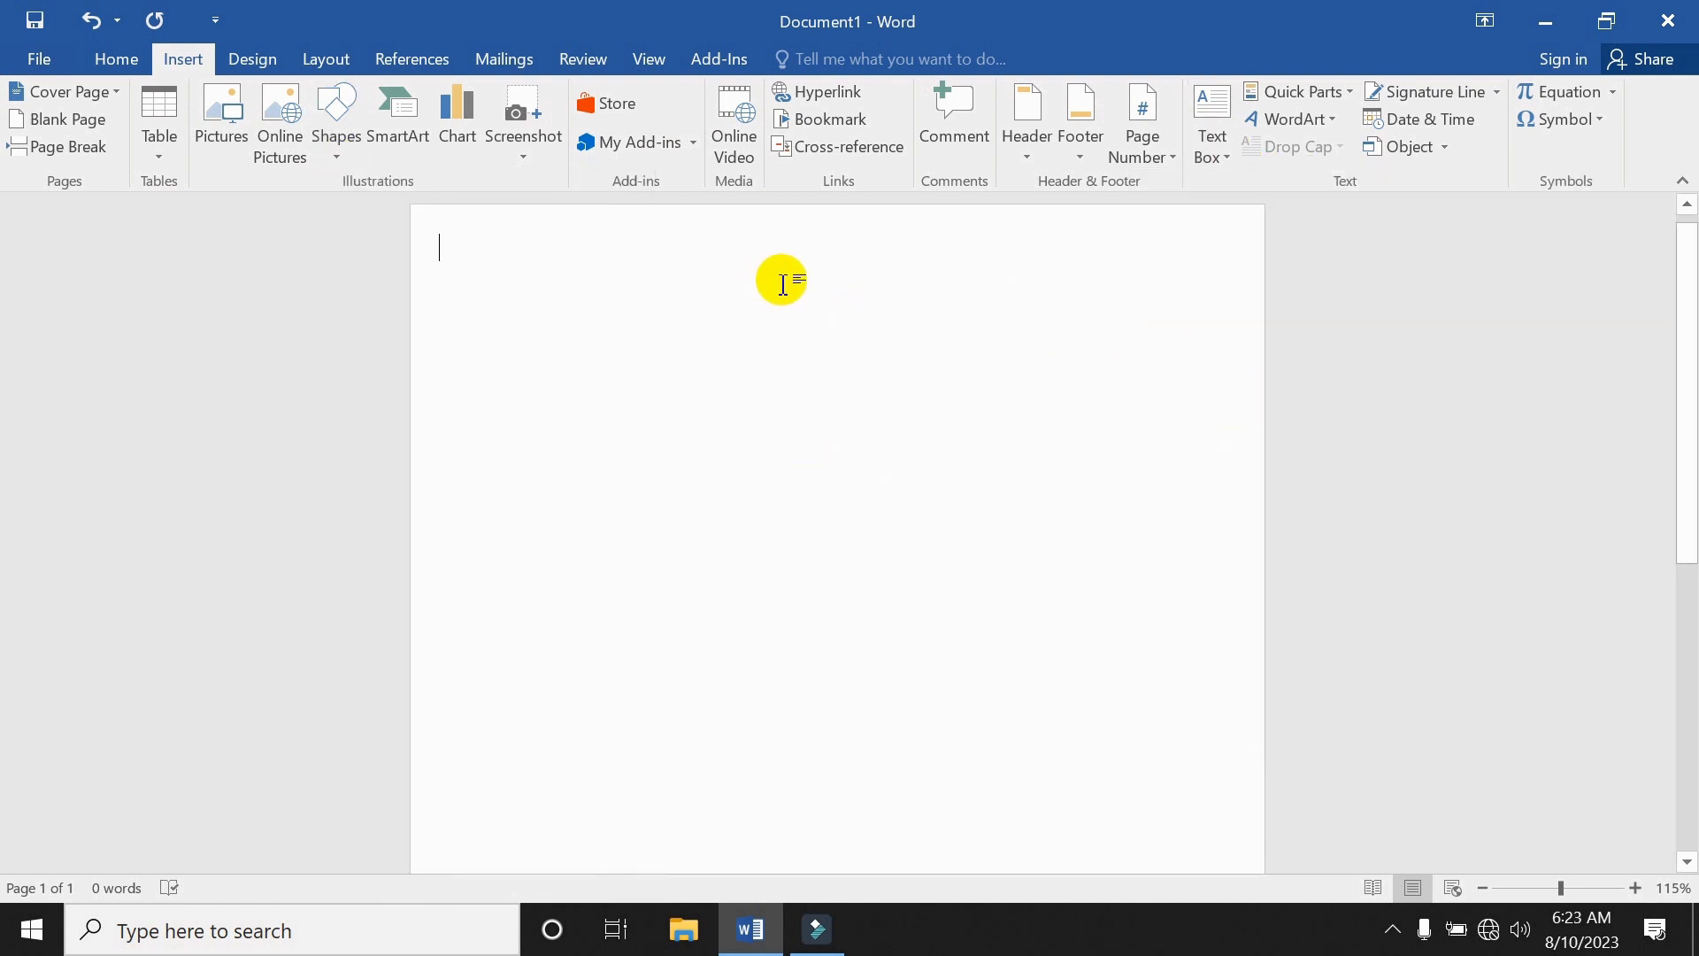
left_click(163, 156)
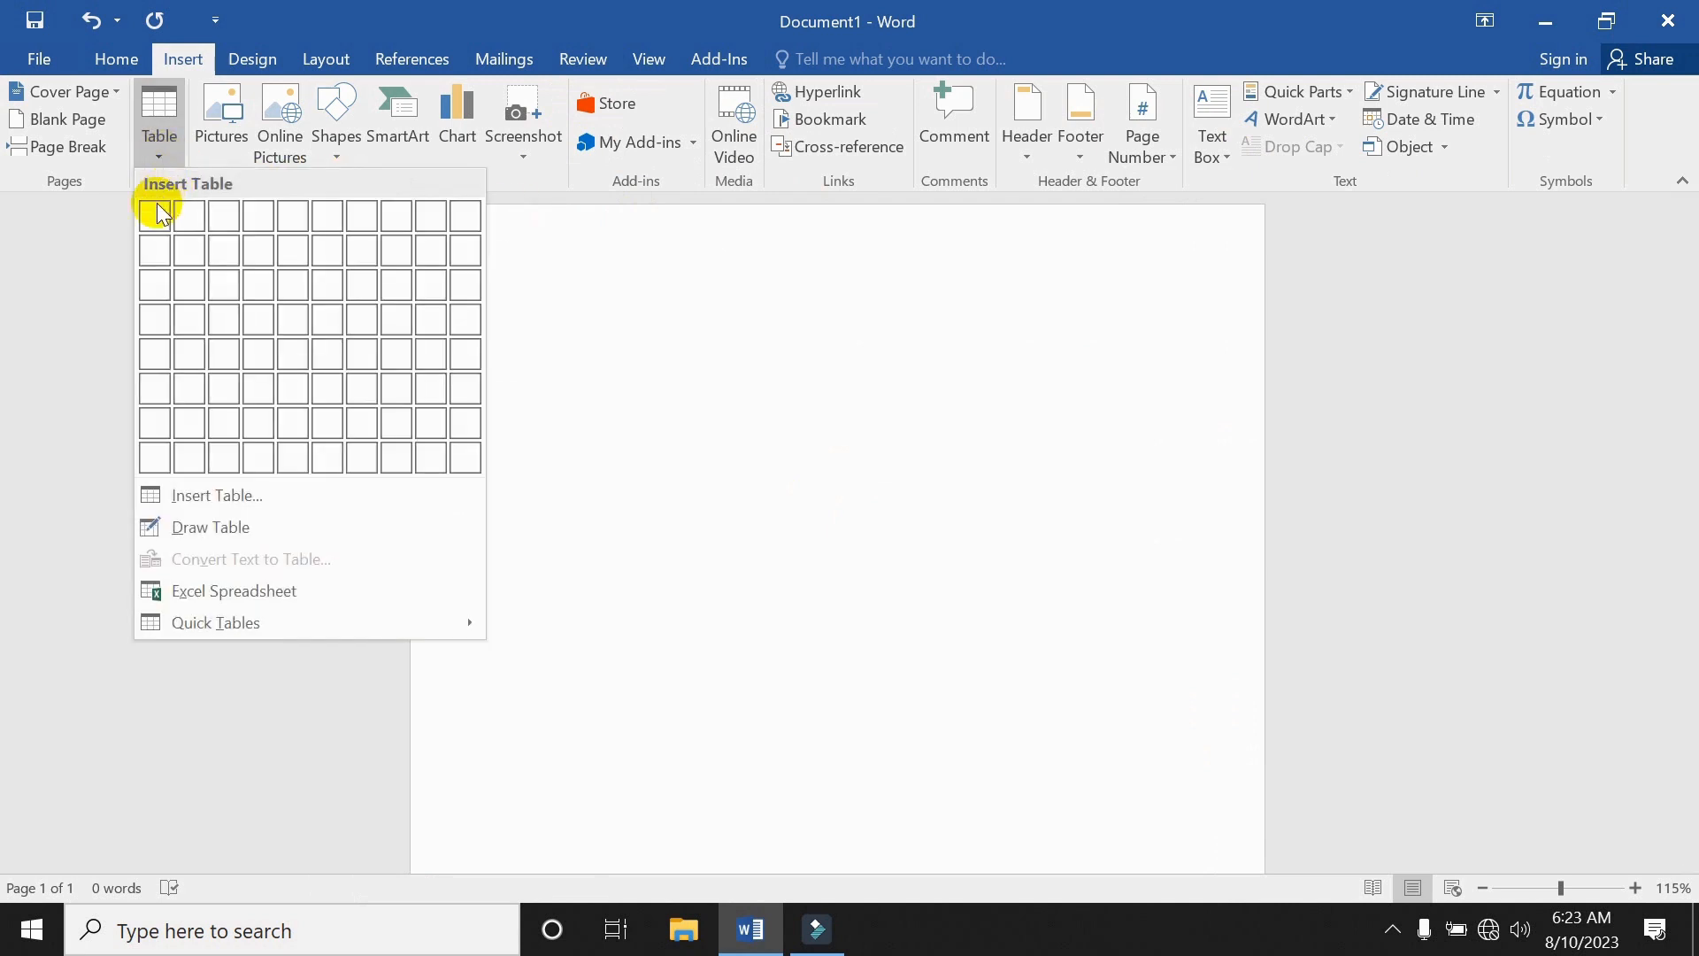
Insert a 3x1 table, make its row taller and narrow the first column.
left_click(232, 219)
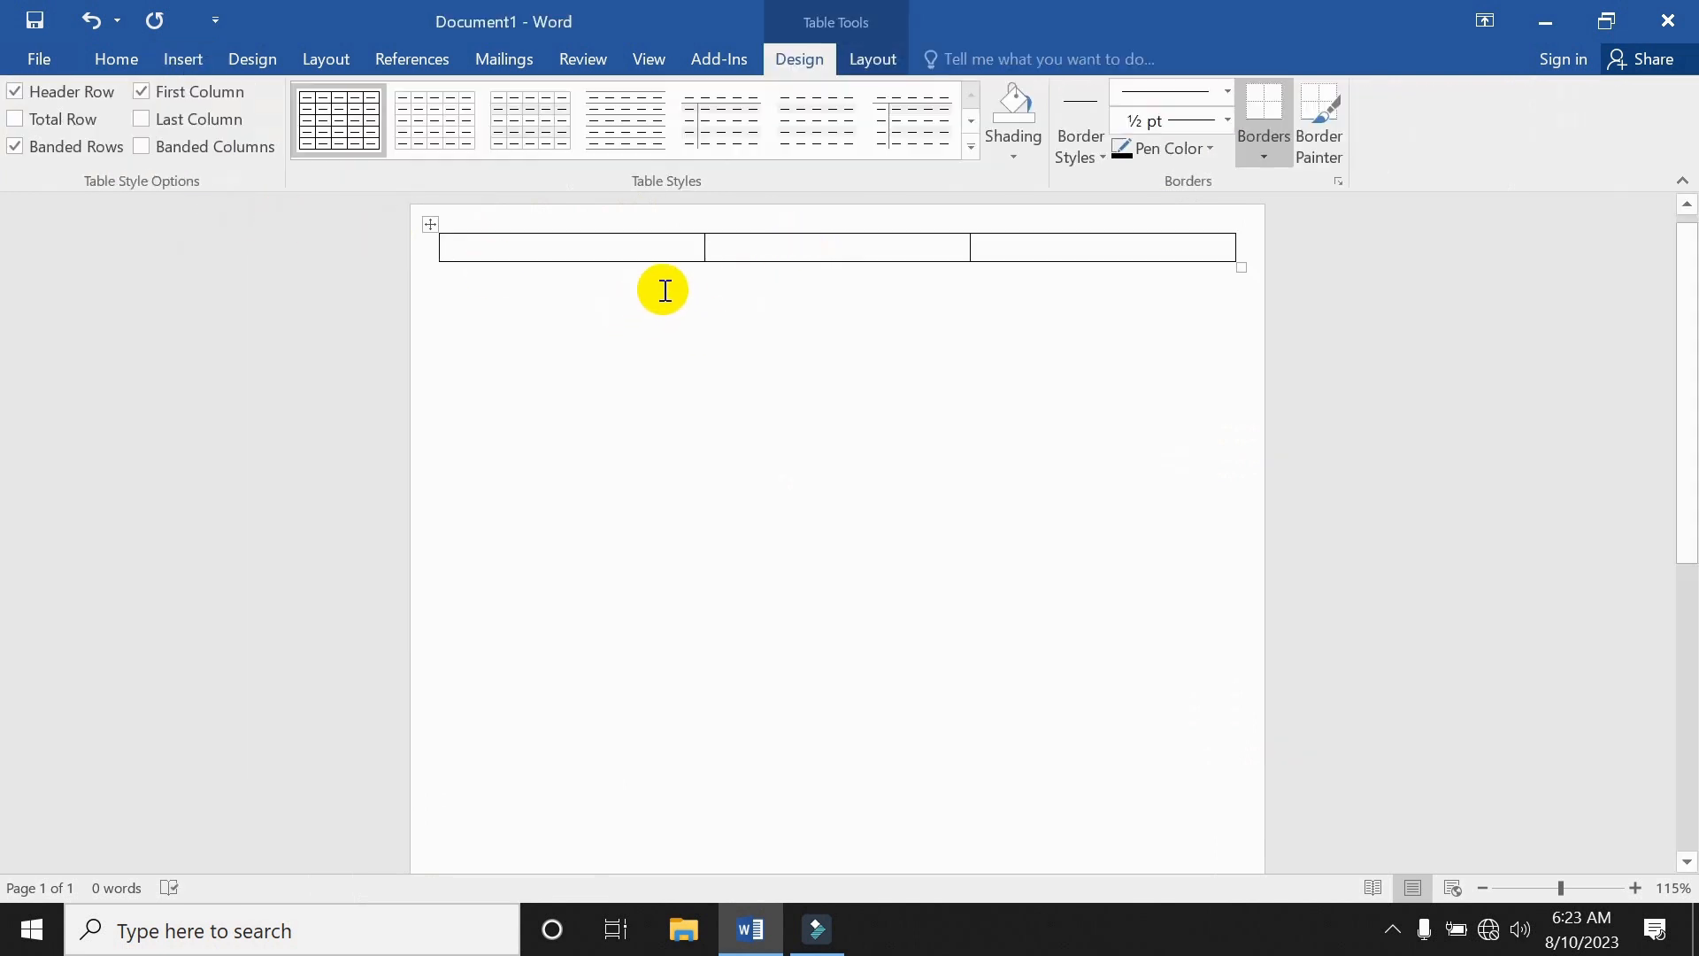
left_click_drag(751, 265, 705, 371)
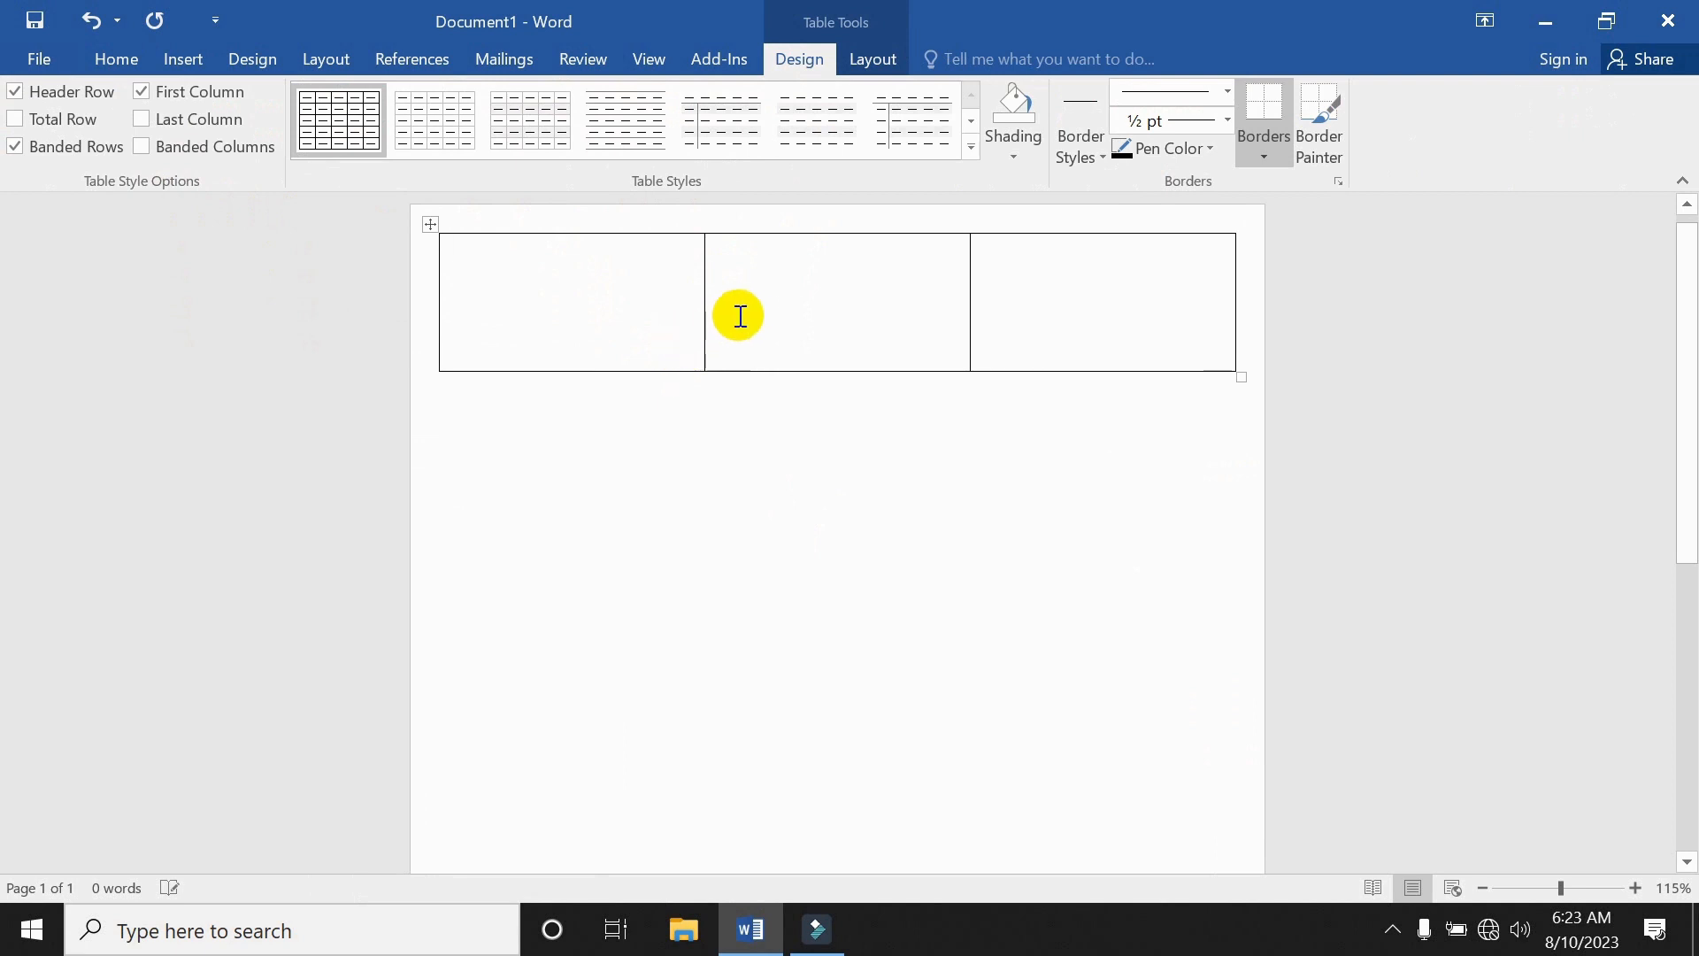
left_click_drag(705, 289, 567, 301)
left_click(738, 286)
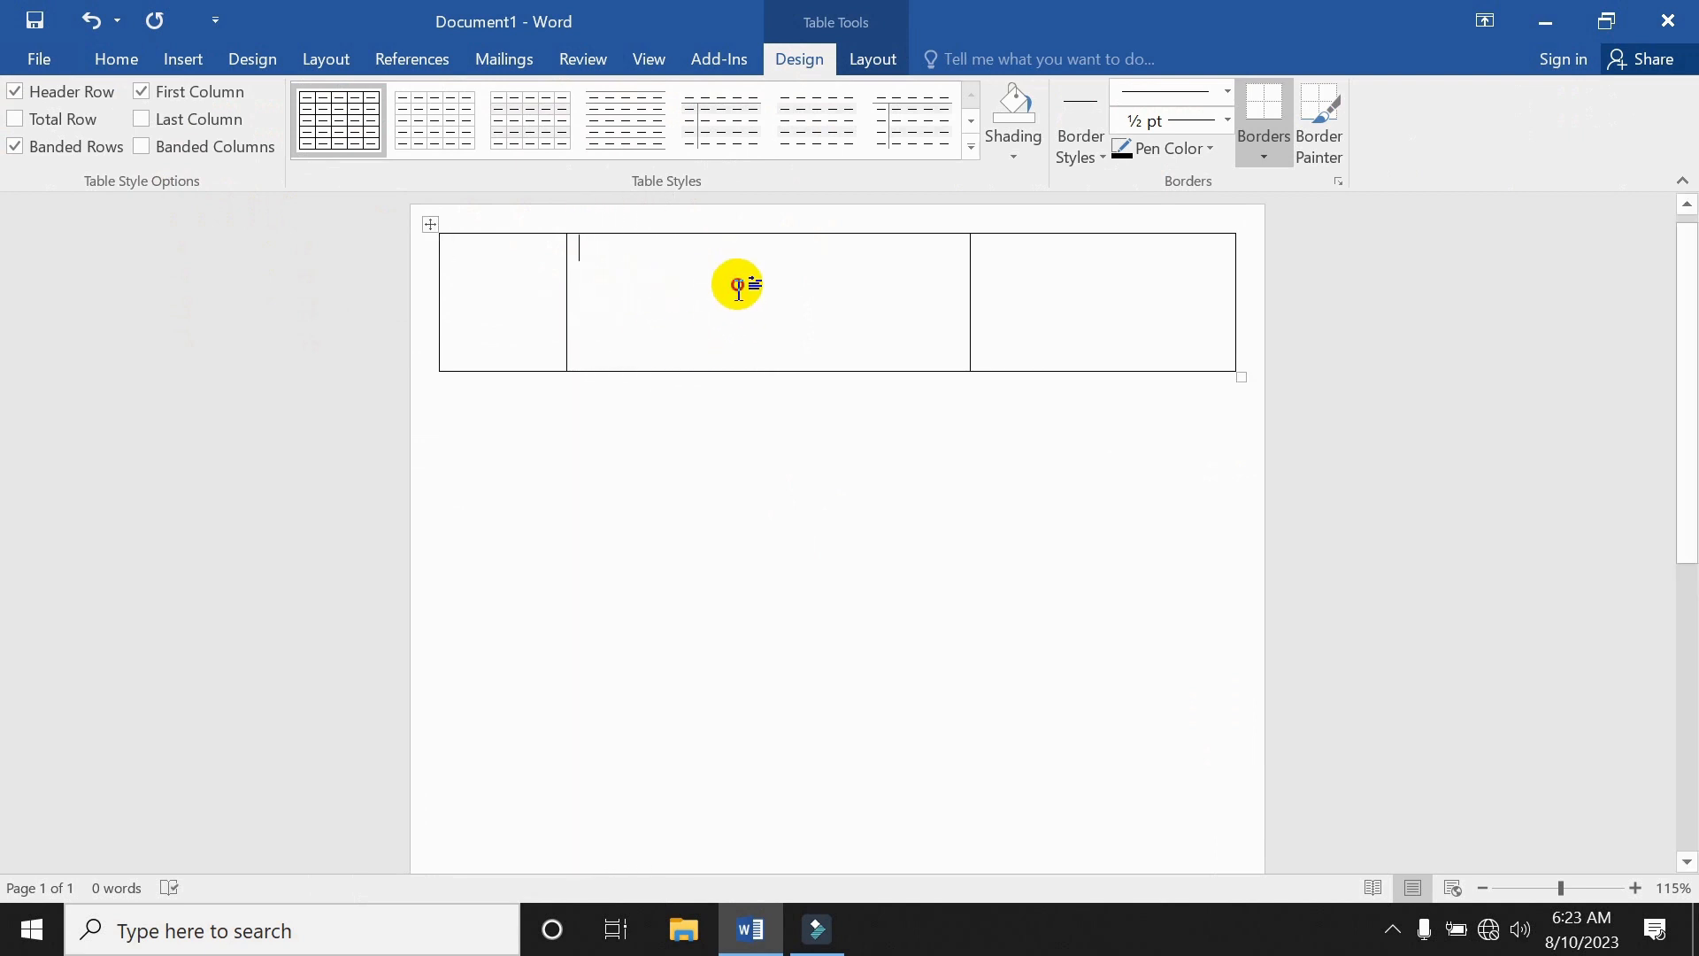
left_click(1181, 303)
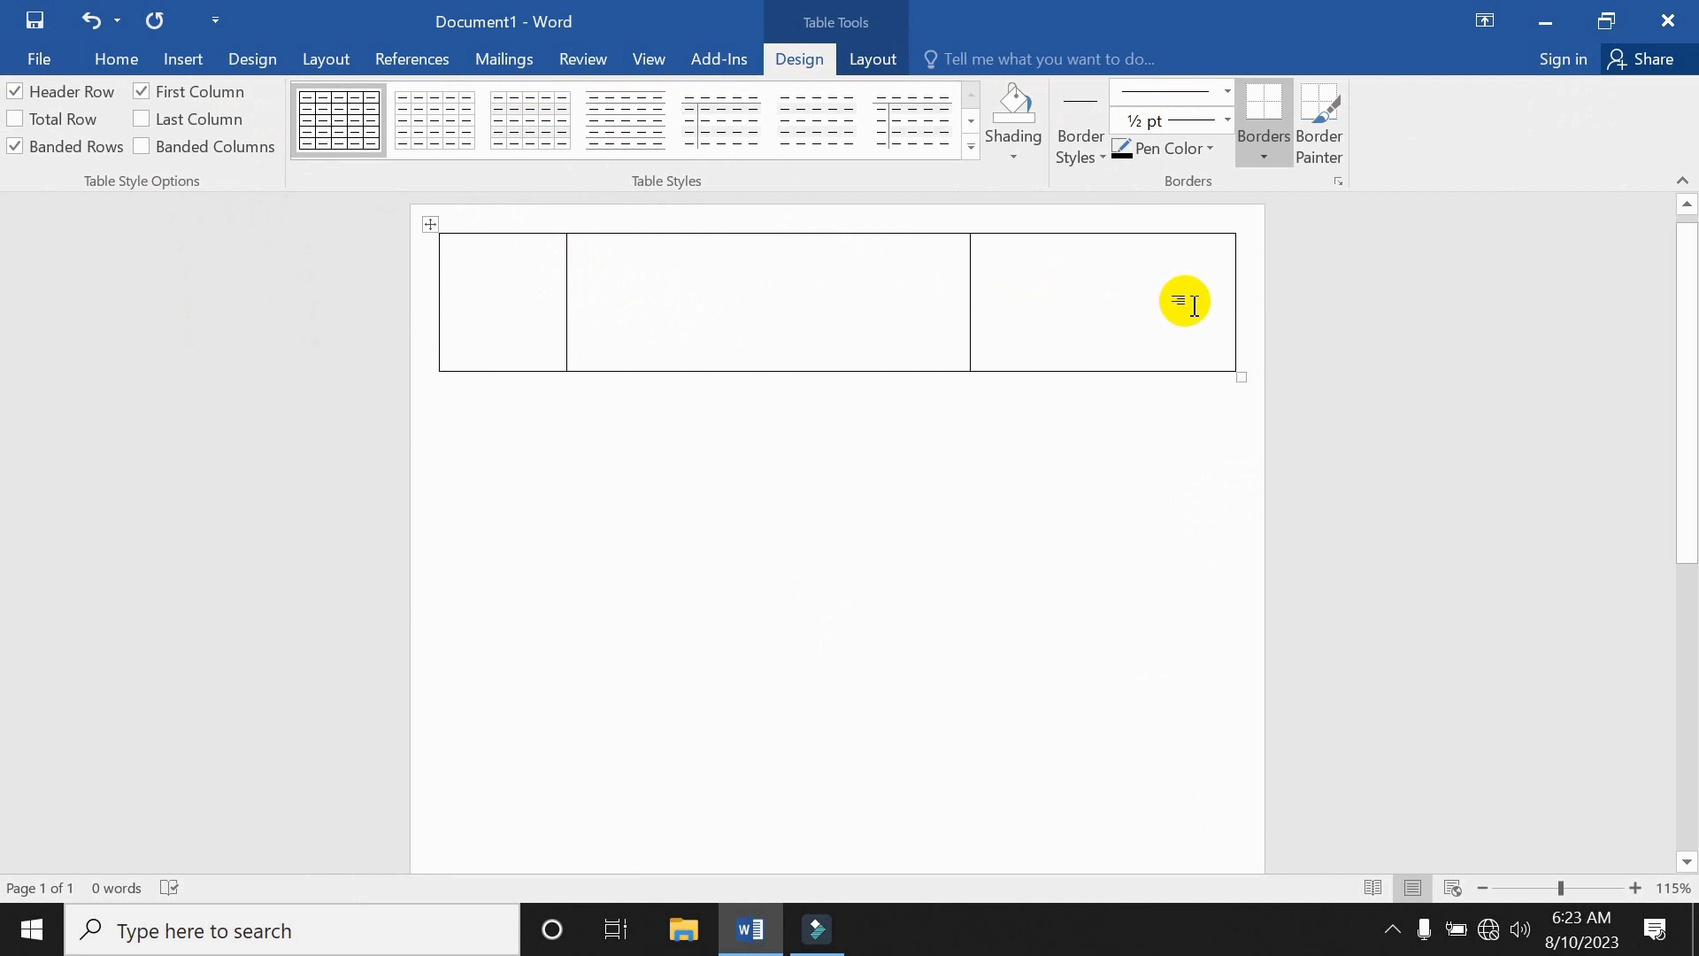
Type AMA TECHNOLOGY with the tagline '100% Genuine Product' beneath it in the middle cell.
left_click(736, 286)
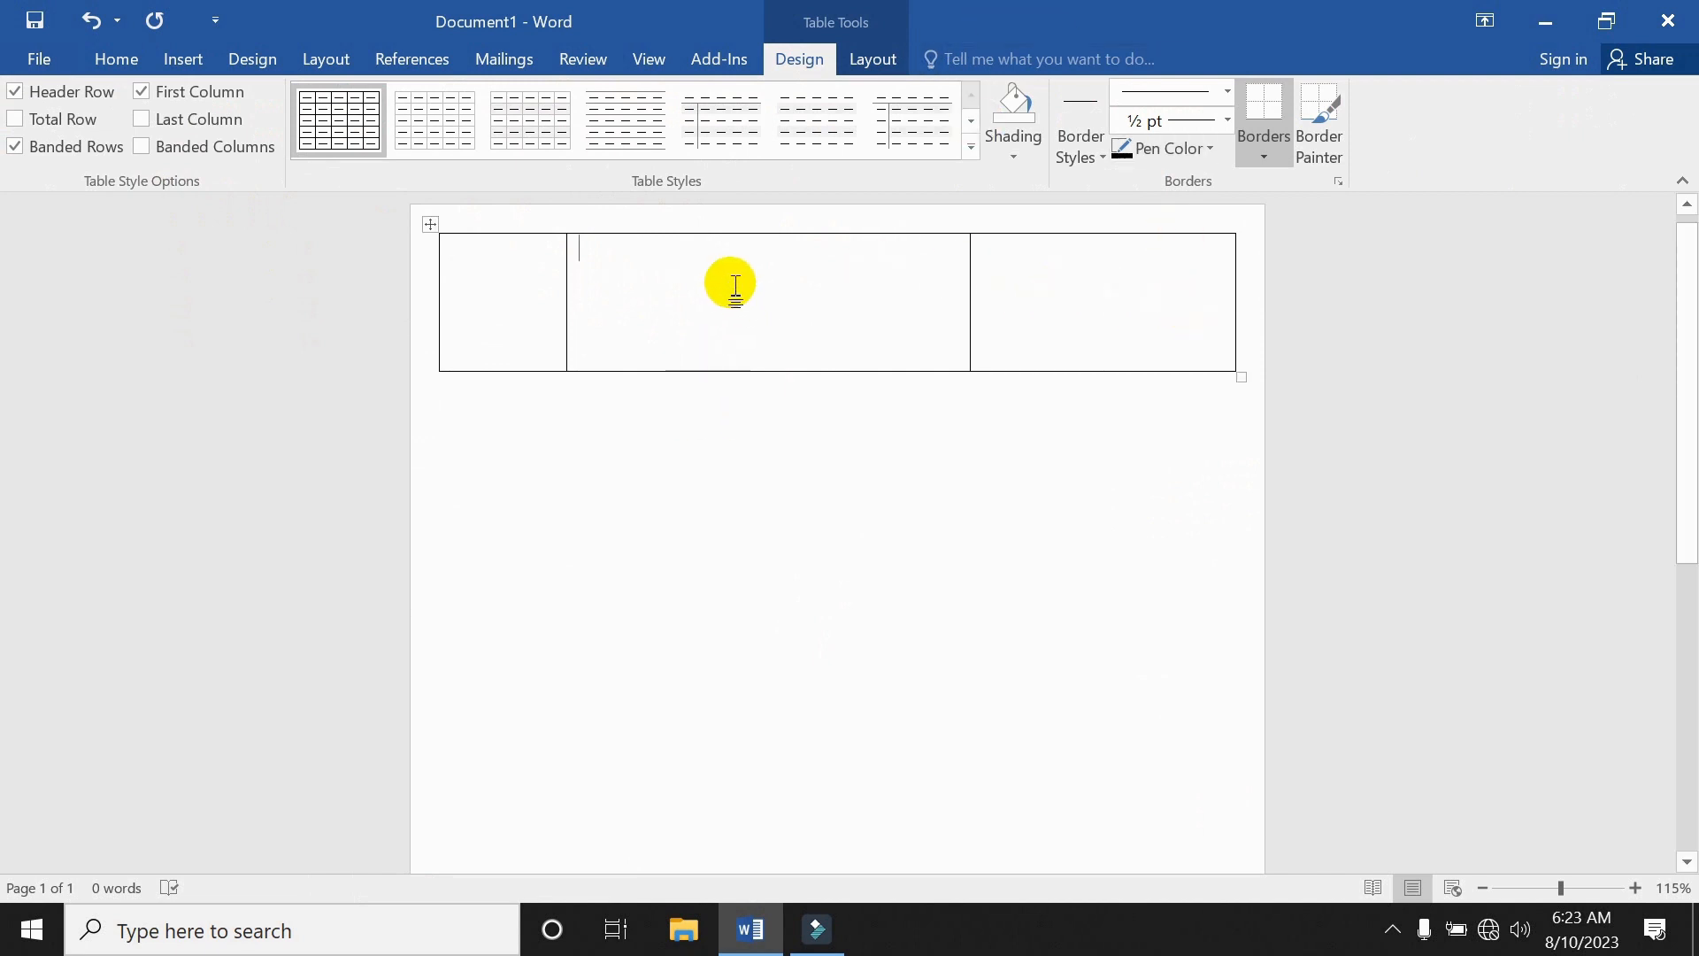
type("AMA")
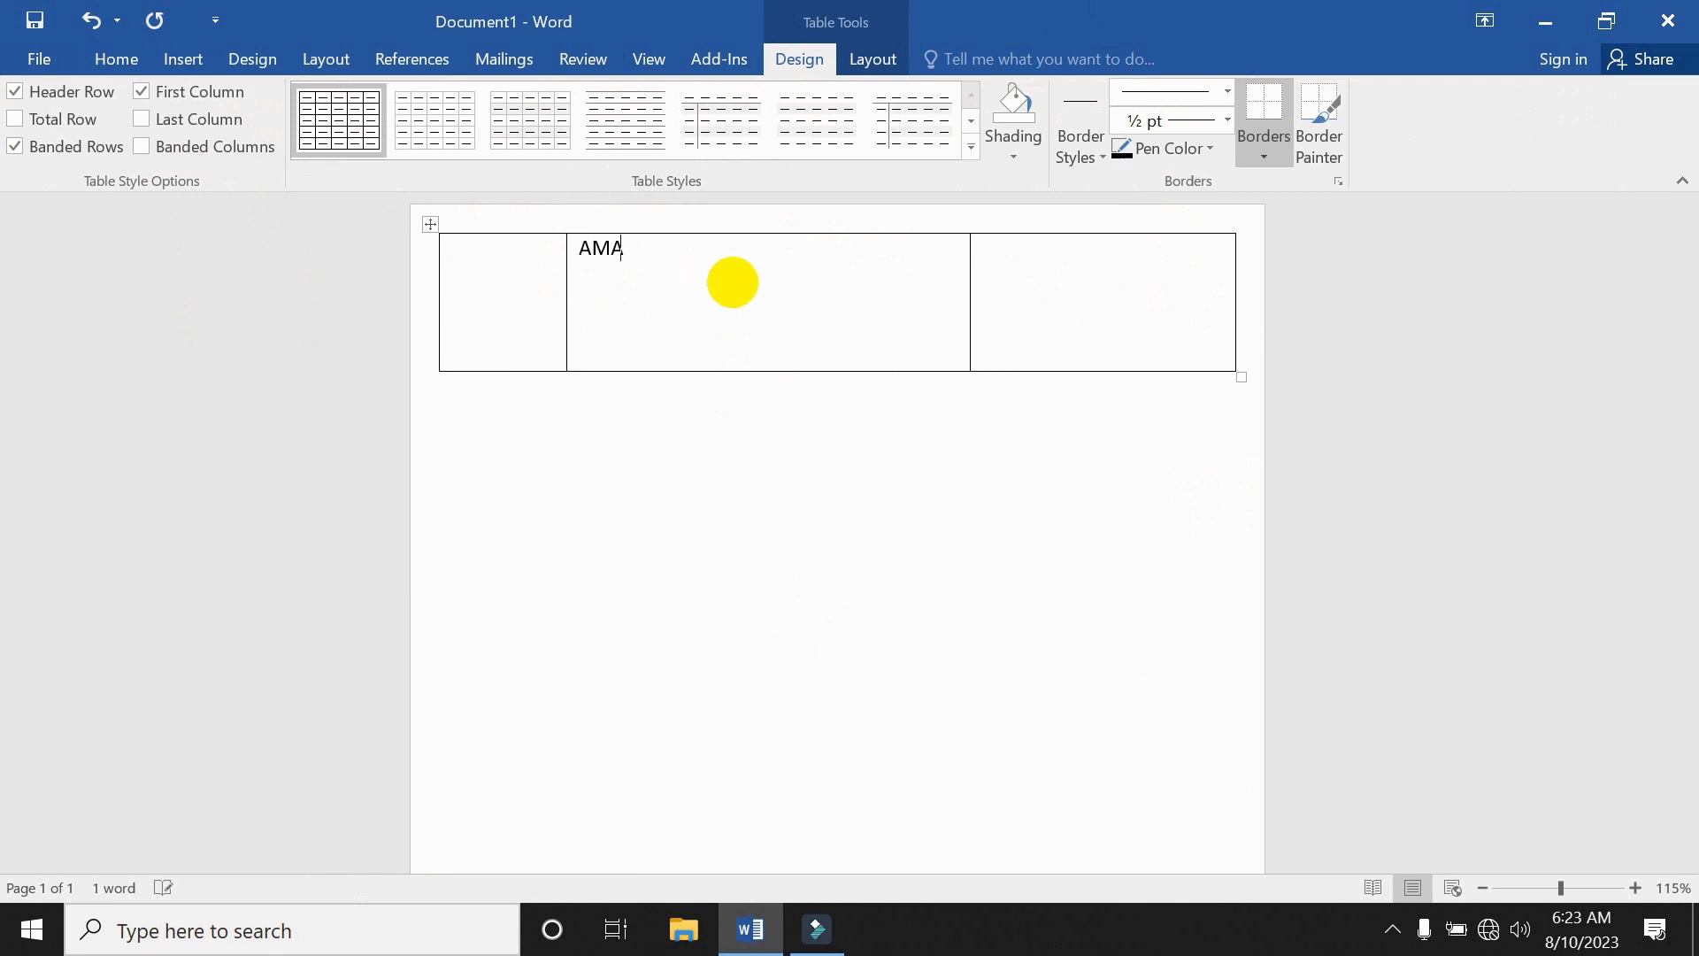
type(" TECHNOLOGY")
key("Return")
type("100% GENUINE")
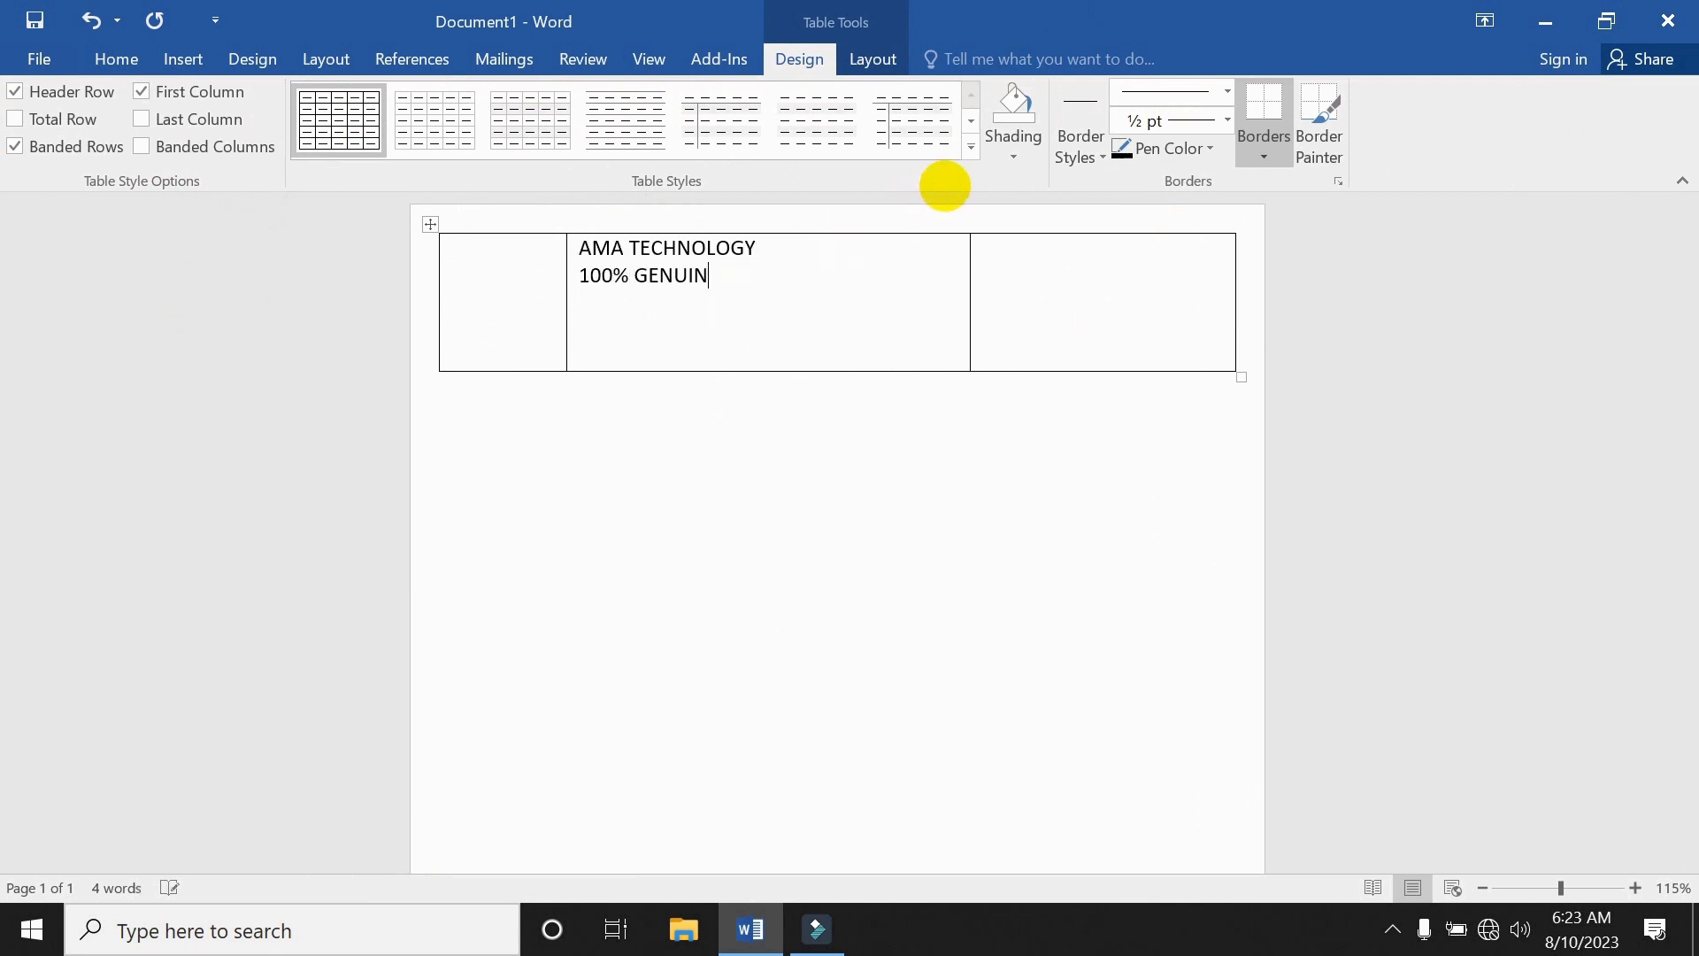
key("BackSpace")
key("BackSpace")
key("BackSpace")
key("BackSpace")
key("BackSpace")
key("BackSpace")
key("BackSpace")
key("BackSpace")
type("Genuine Product")
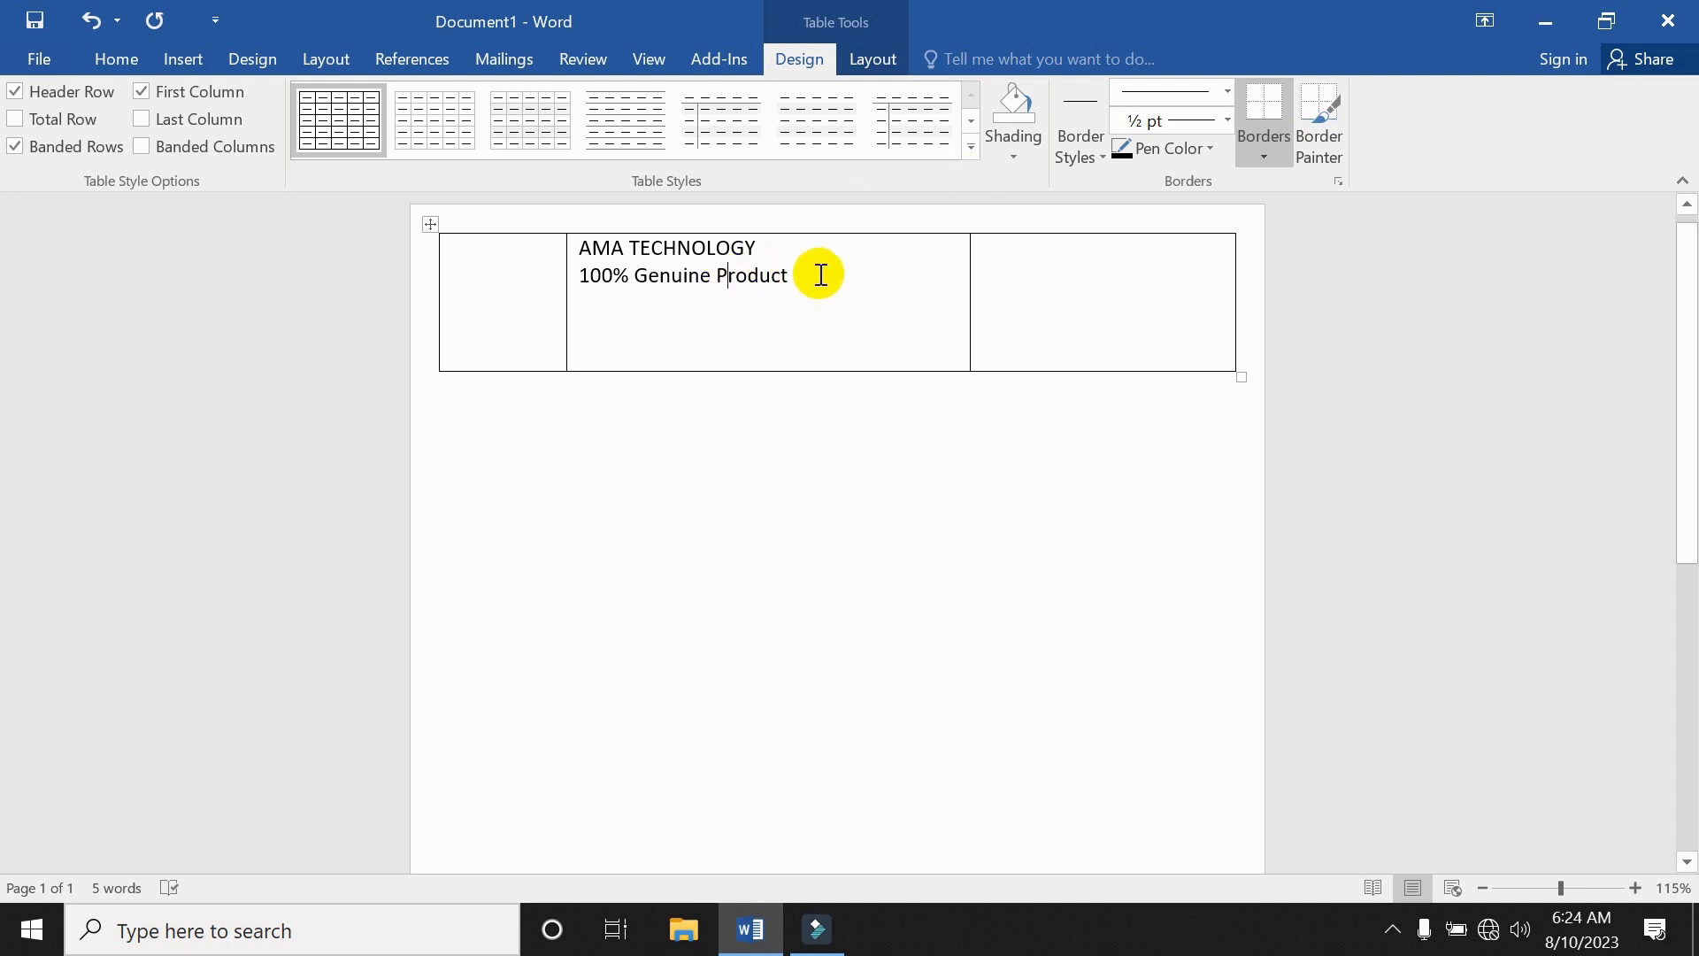
Enter the company's address, Tel phone number and mail e-mail lines in the right cell.
left_click(1041, 270)
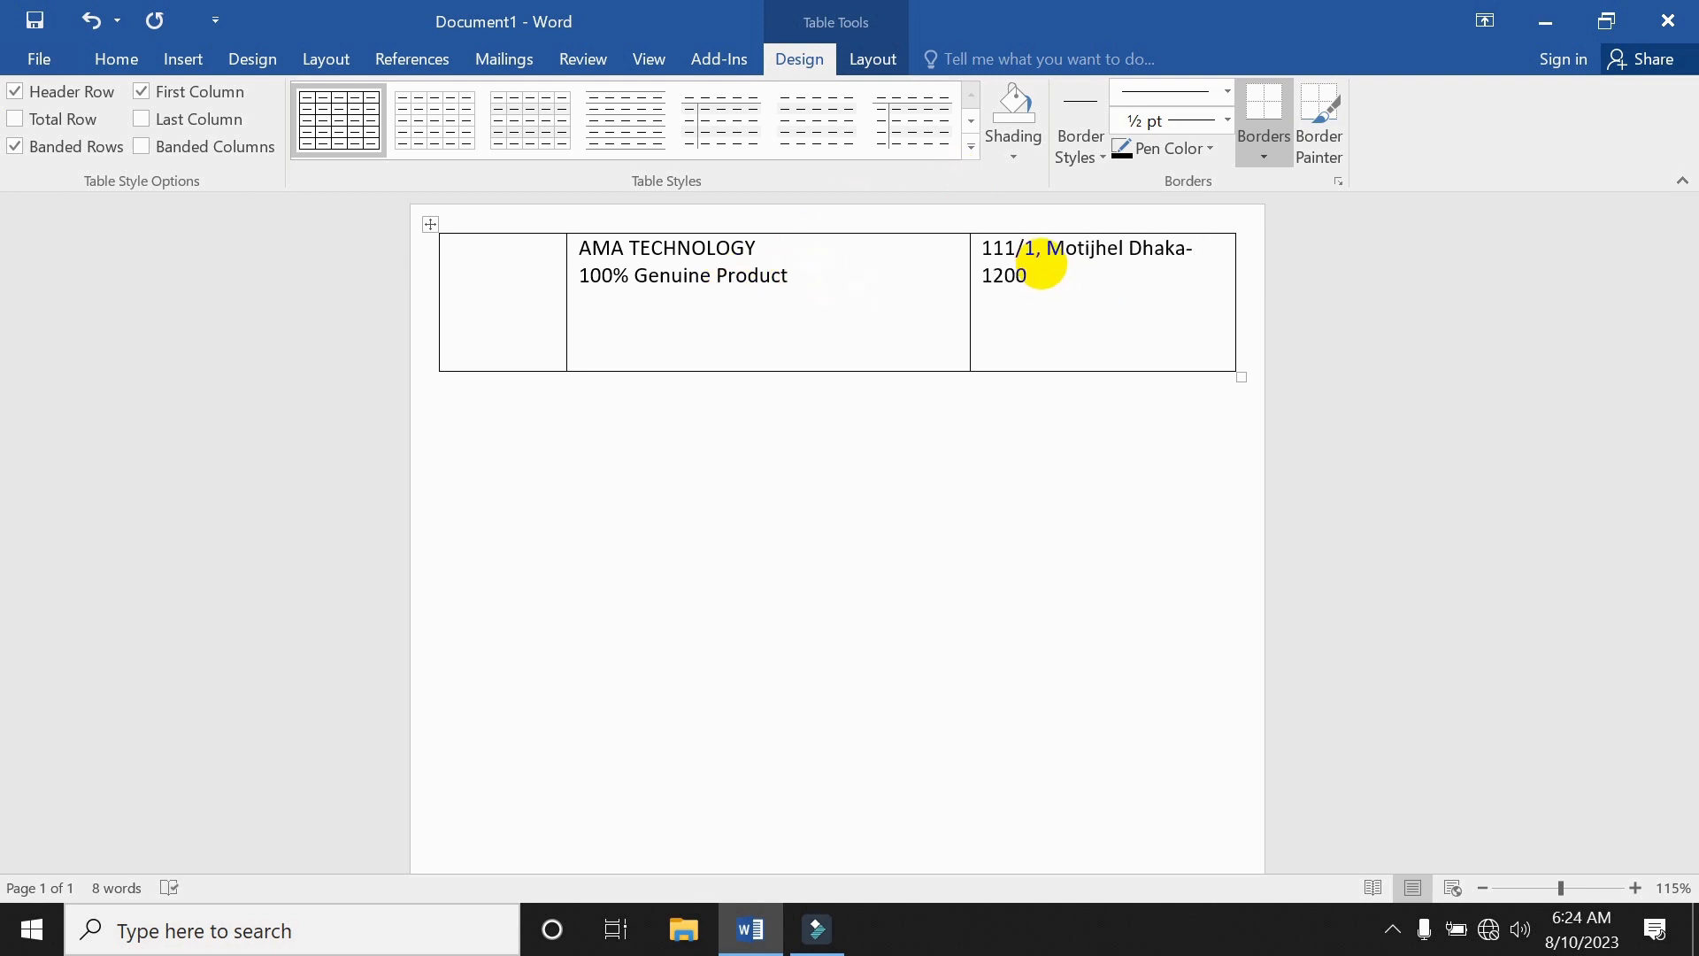
key("Return")
type("Tel: 0222222222")
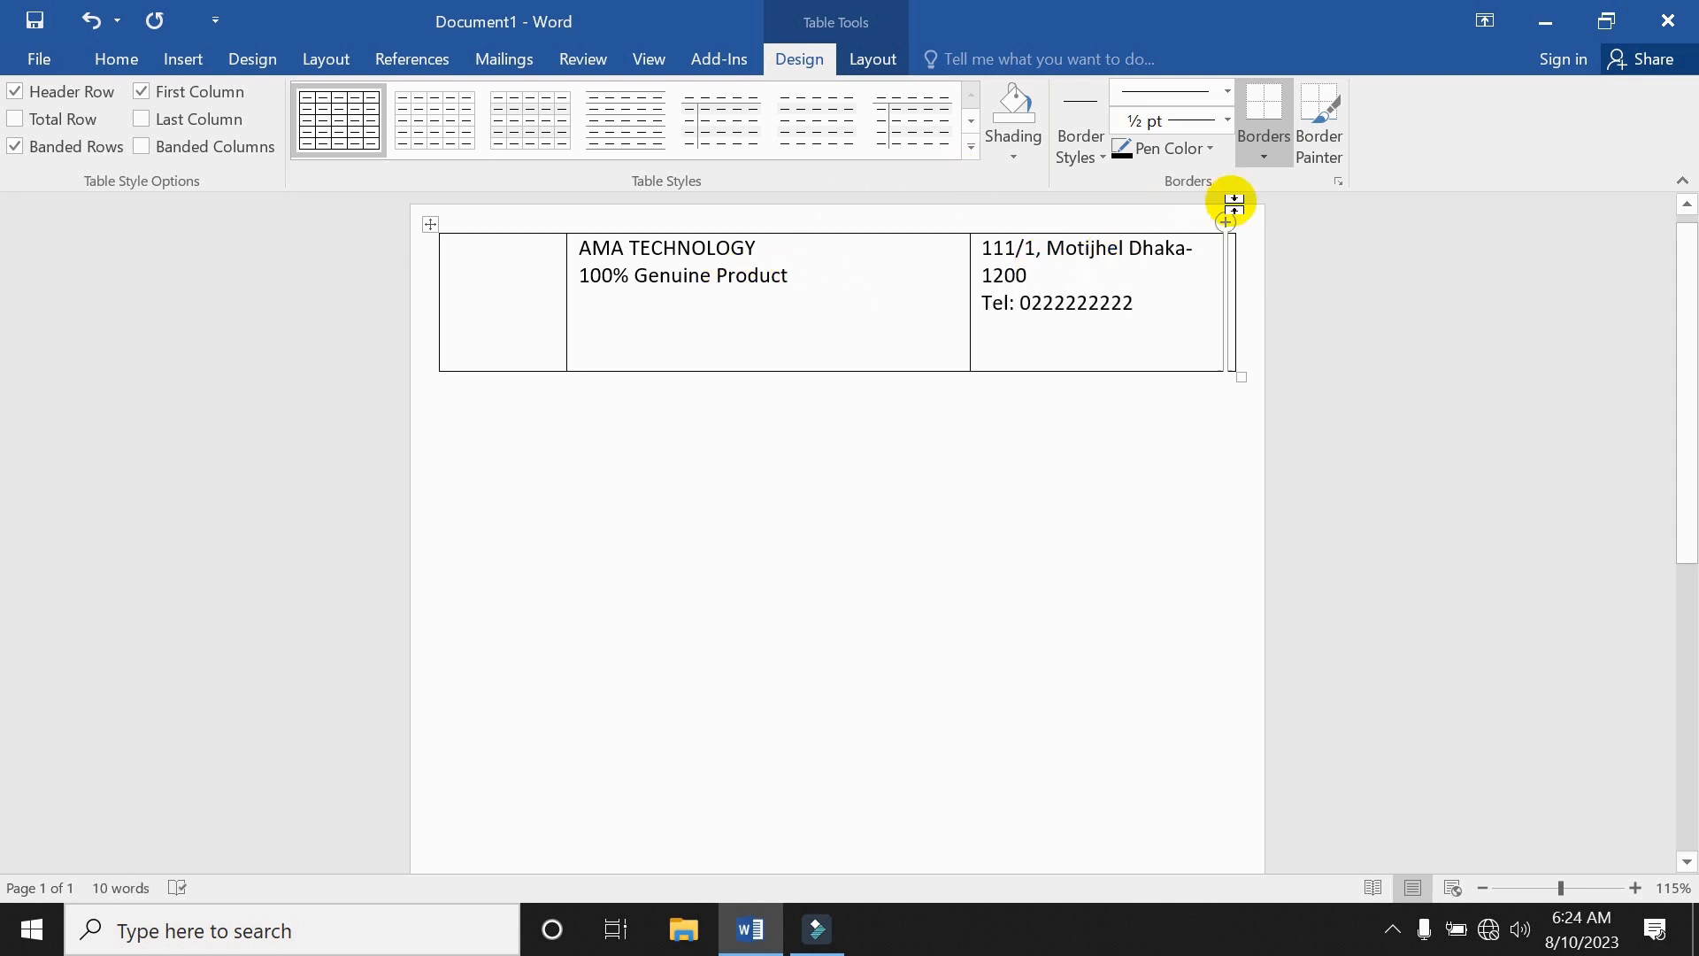
key("Return")
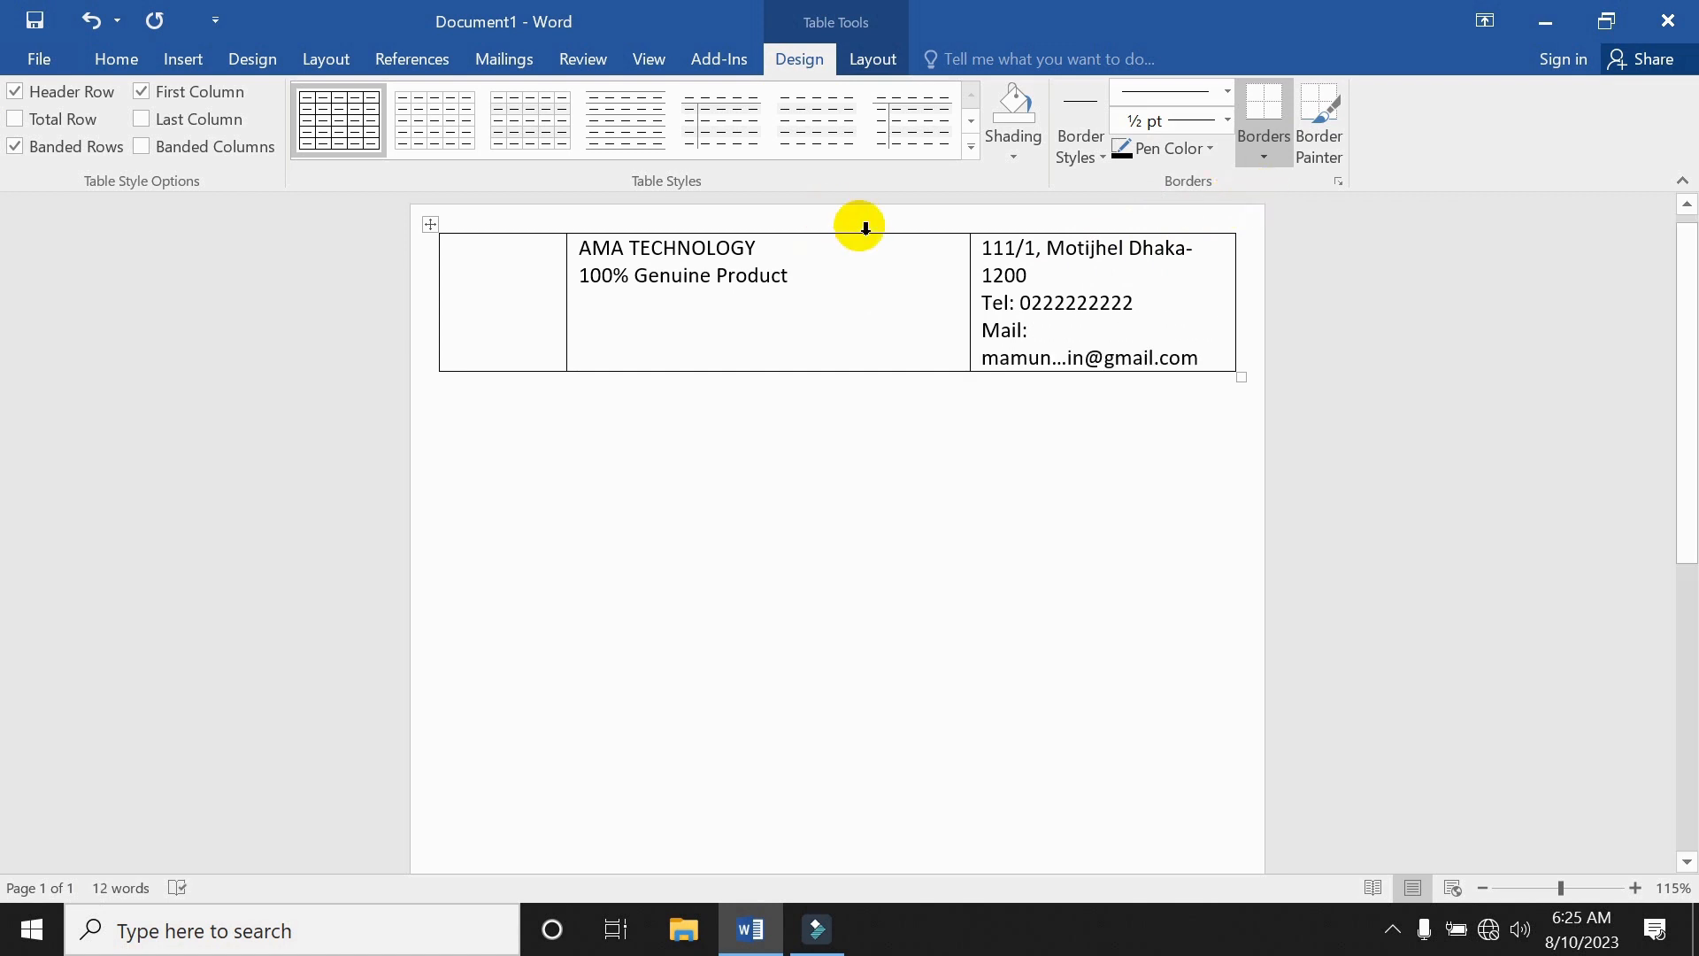
key("Right")
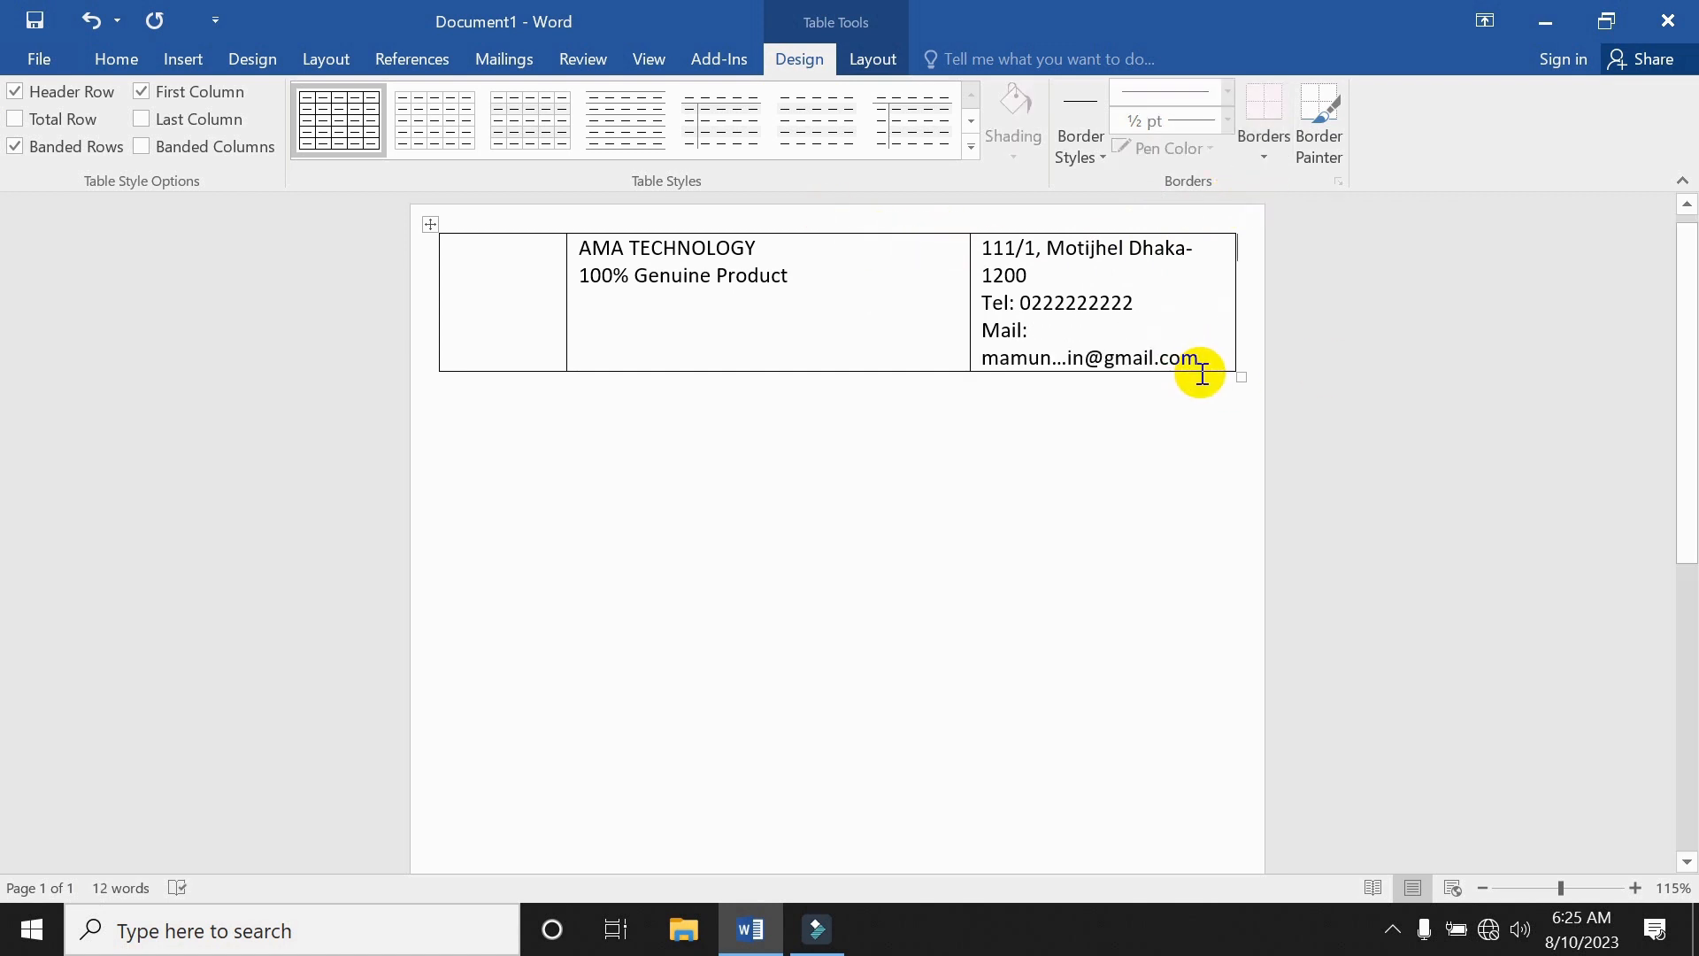
Set the right-cell contact details to 9 pt and widen the middle column.
left_click_drag(1201, 357, 981, 259)
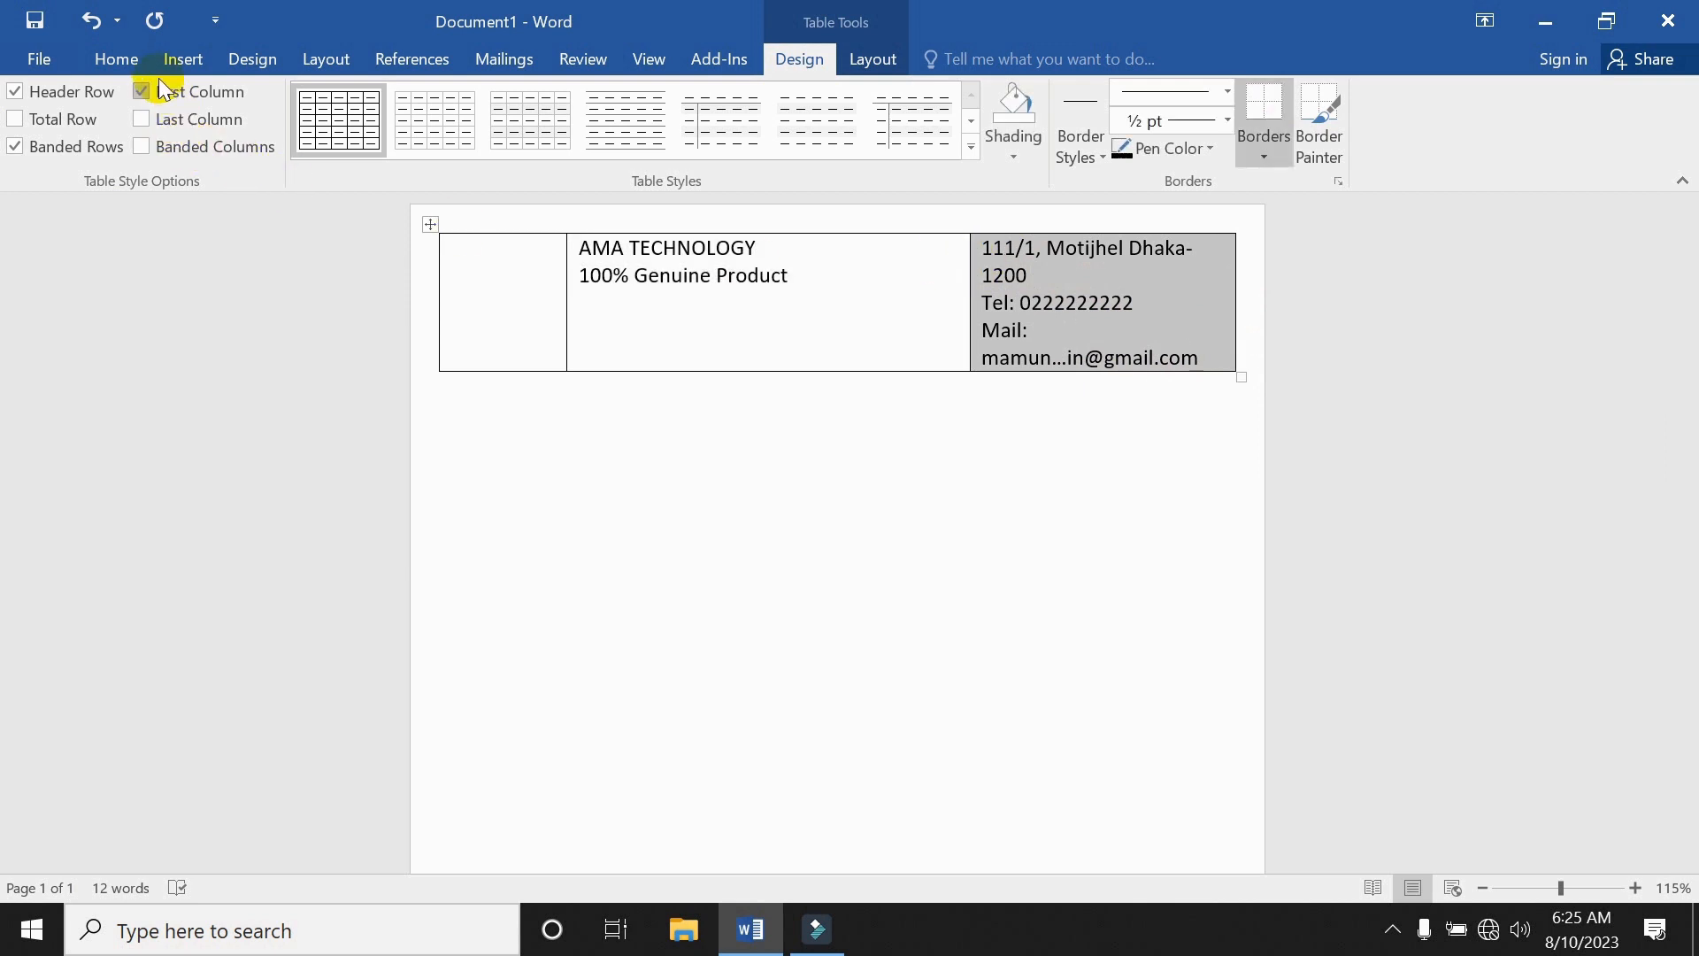
left_click(125, 62)
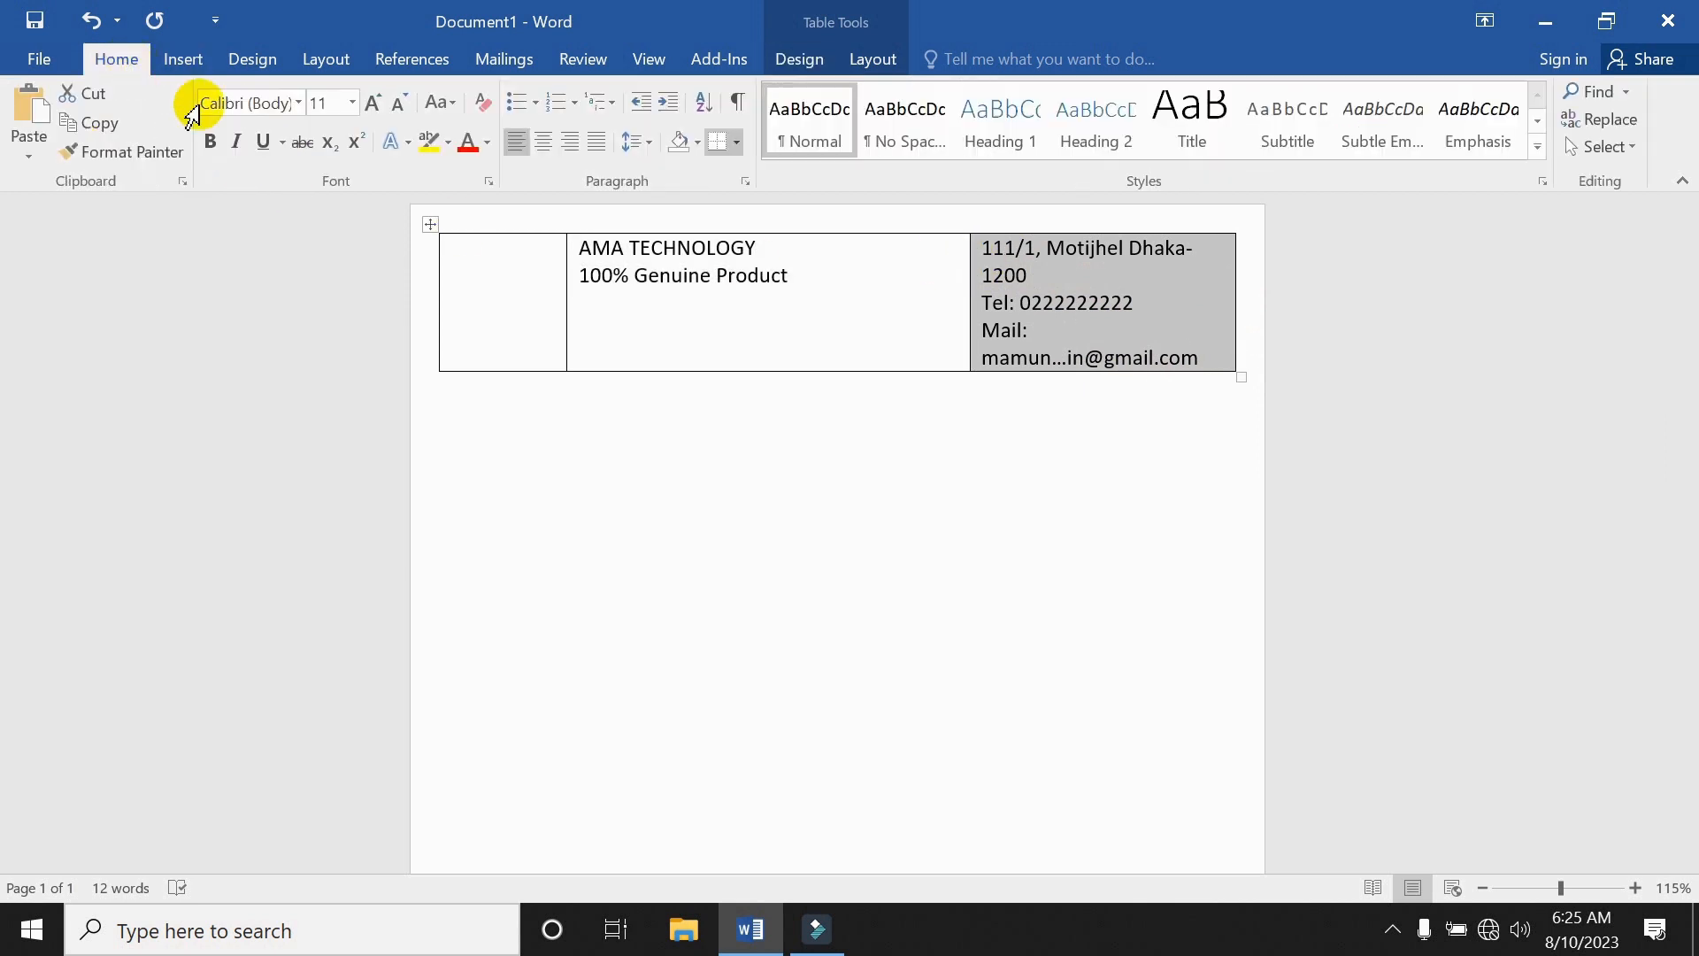
left_click(353, 103)
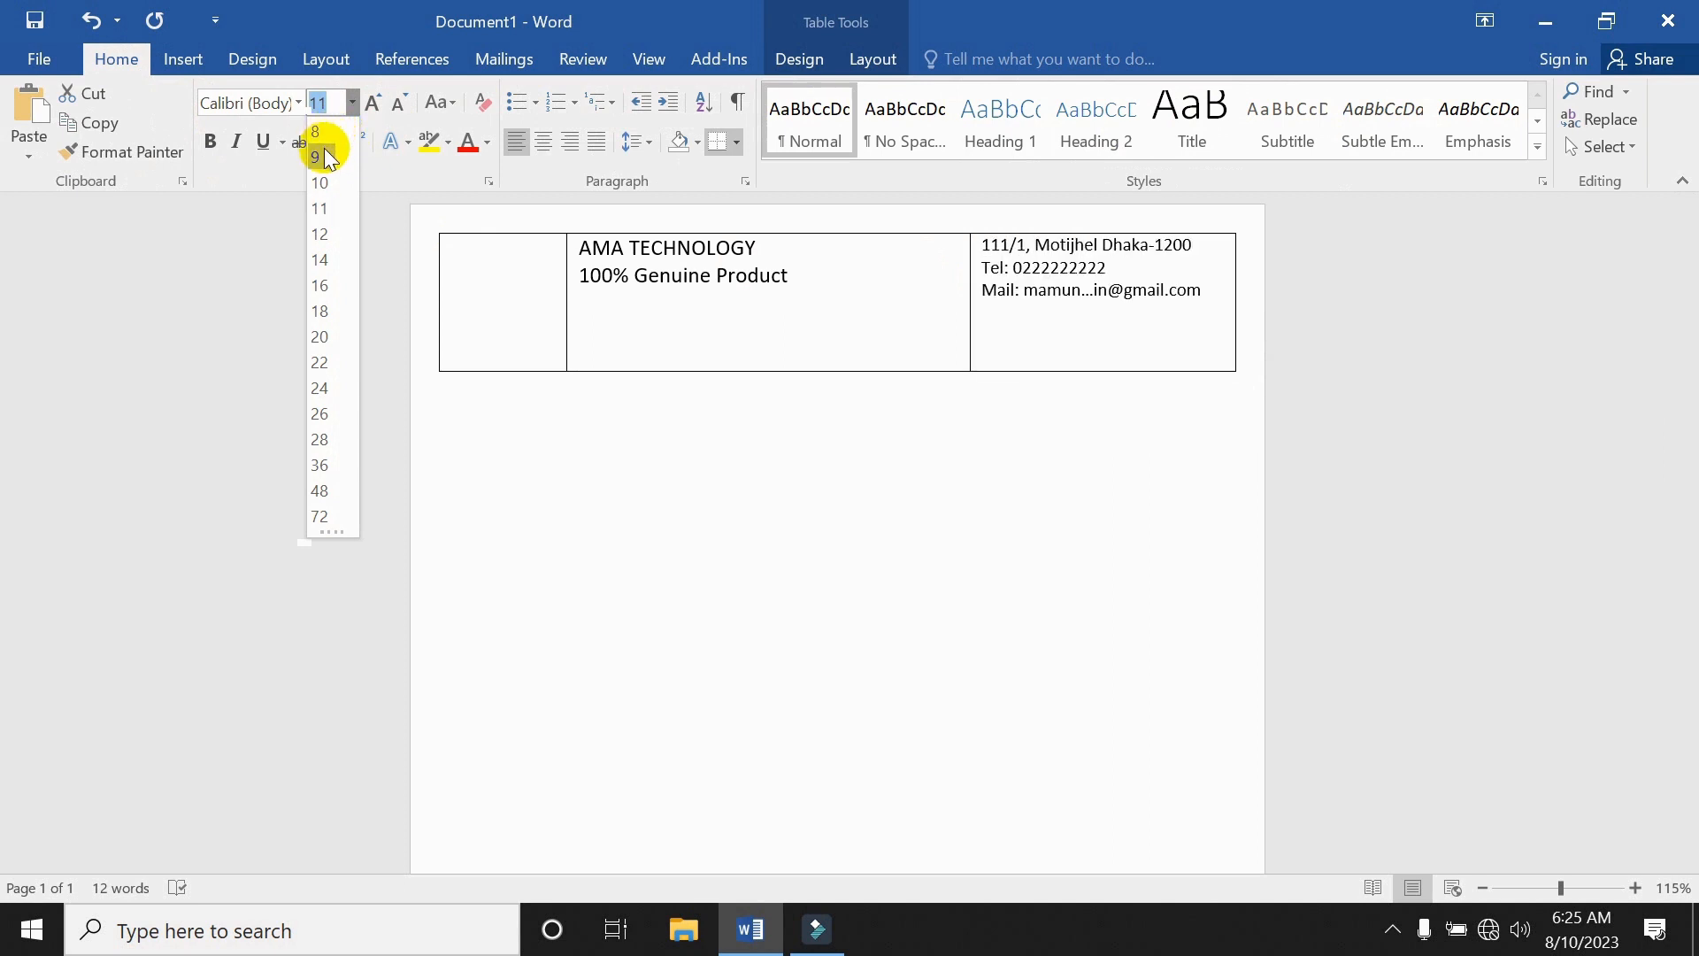
left_click(320, 157)
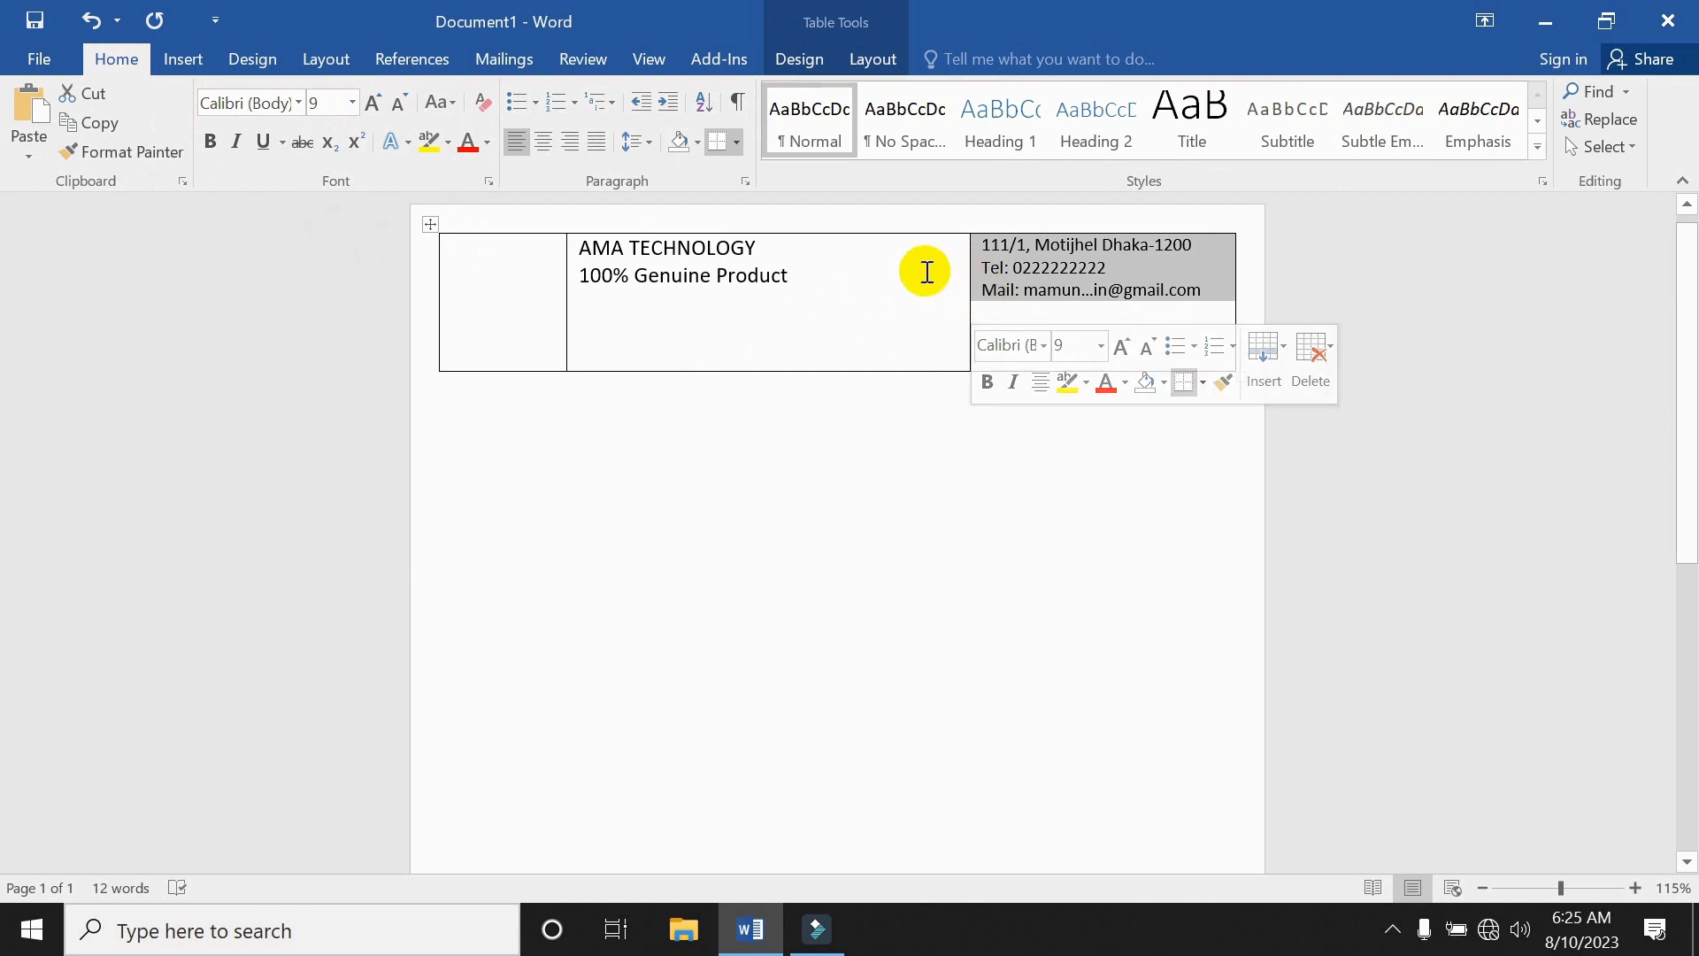
left_click(922, 269)
left_click_drag(974, 295, 990, 285)
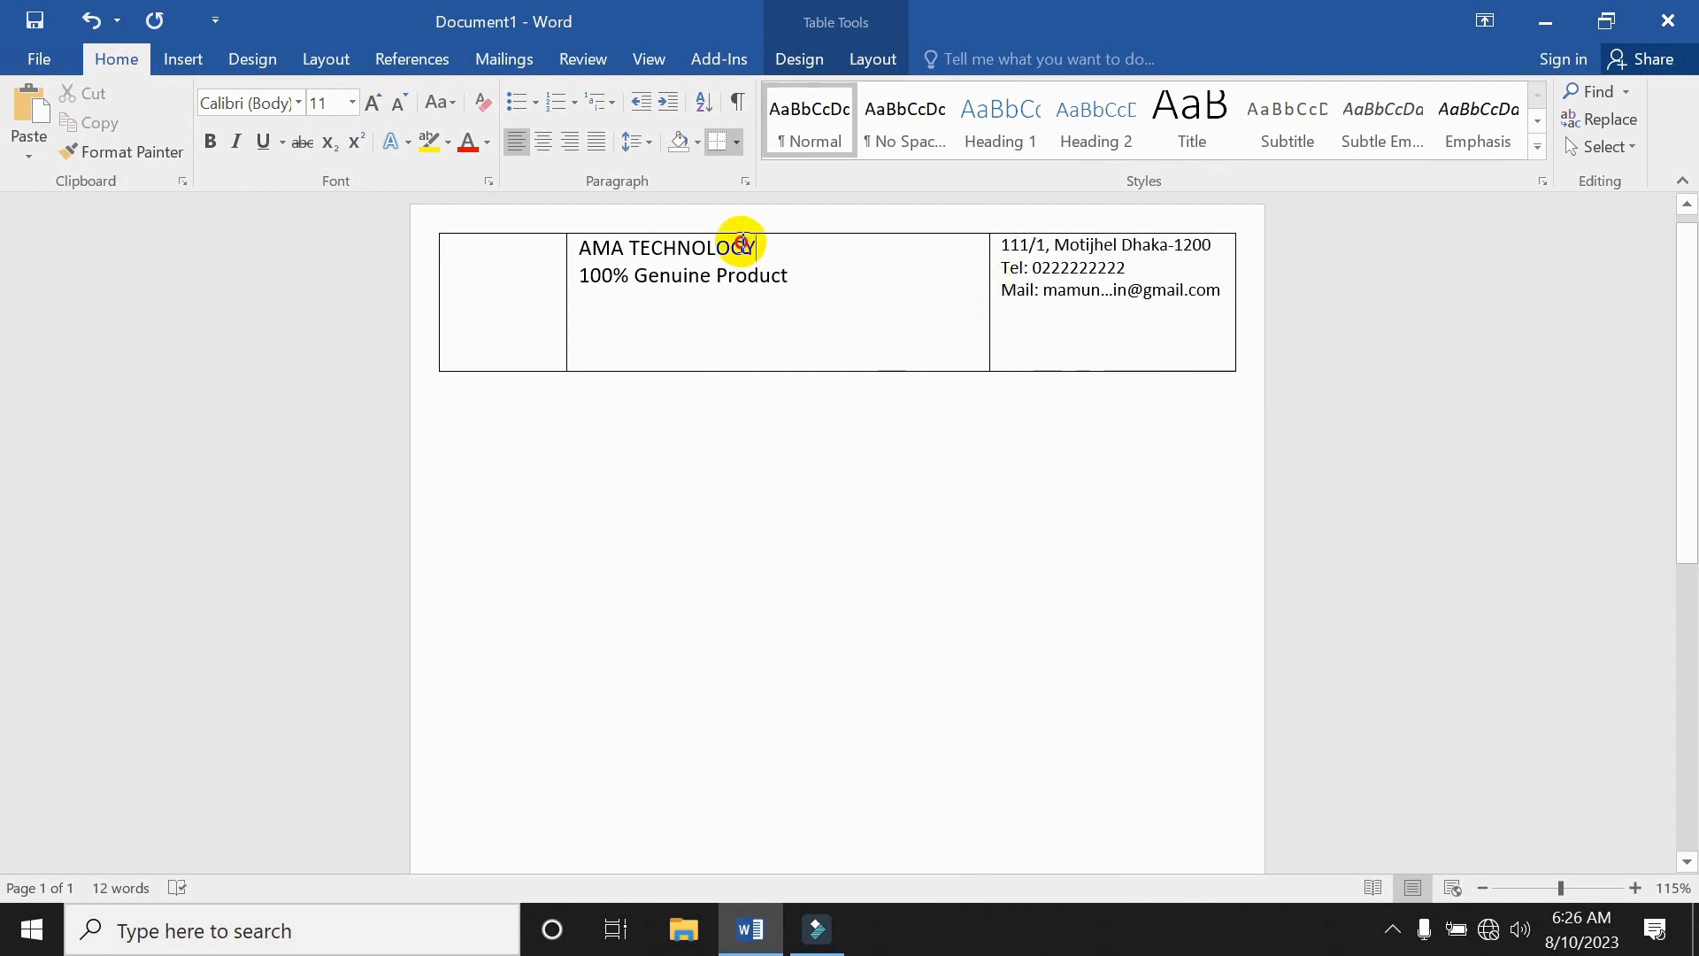
Set the AMA TECHNOLOGY title in 20 pt Algerian.
left_click_drag(757, 246, 584, 250)
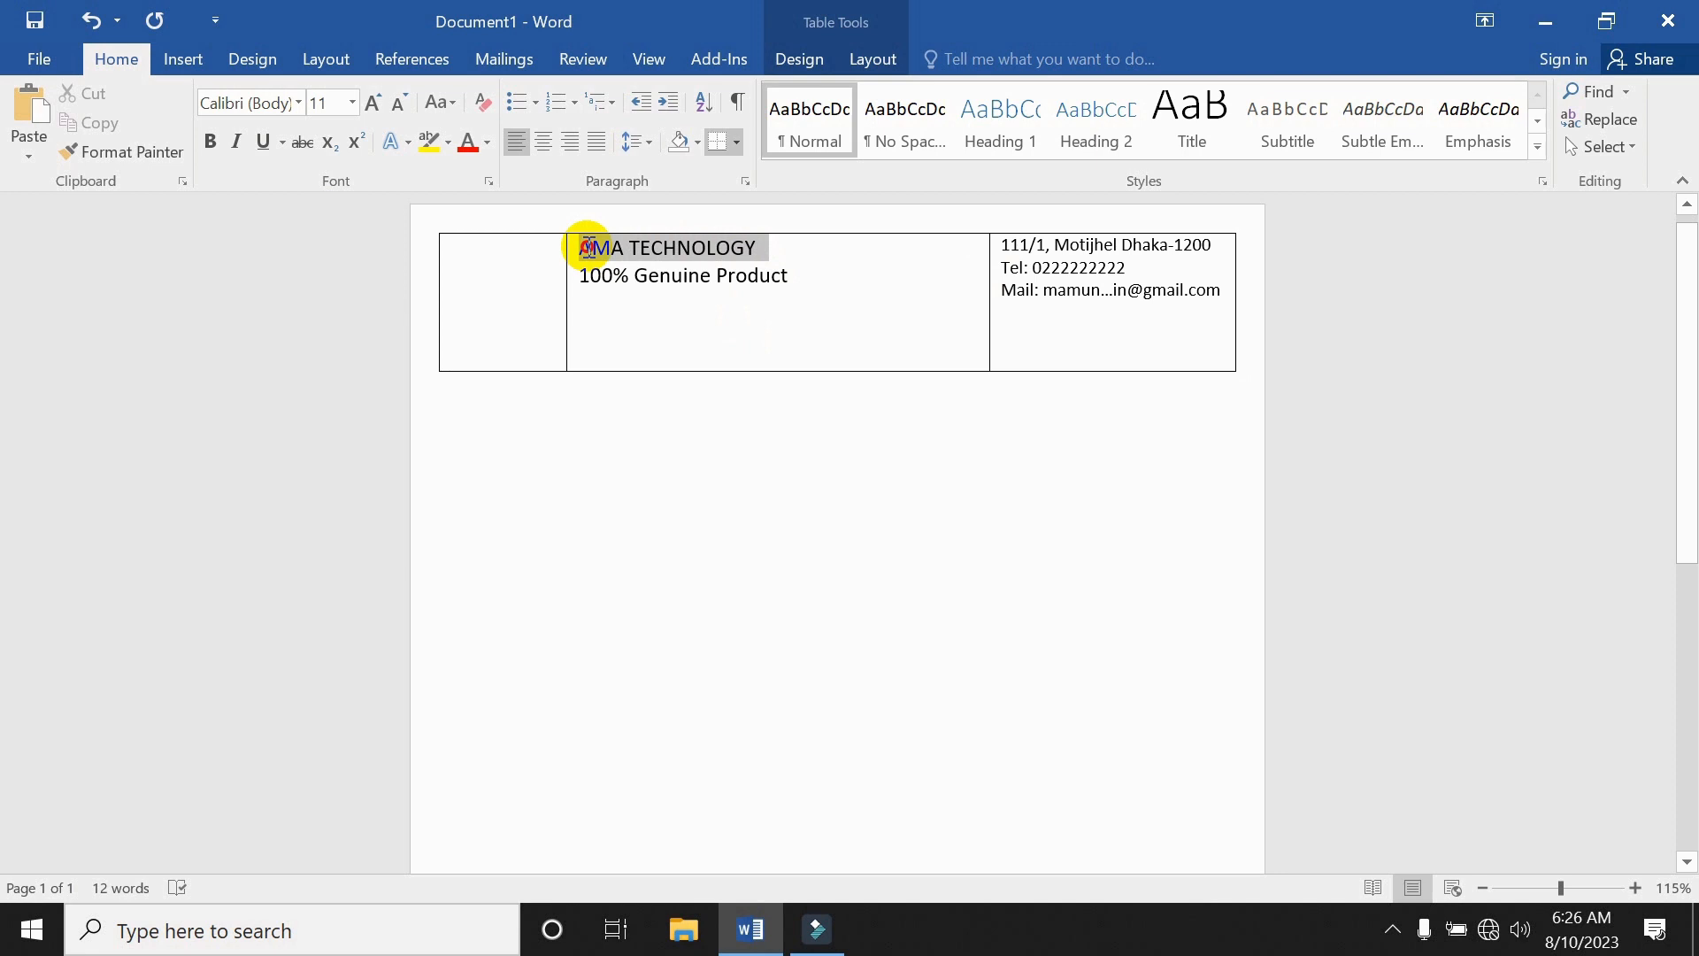
left_click(352, 102)
left_click(322, 334)
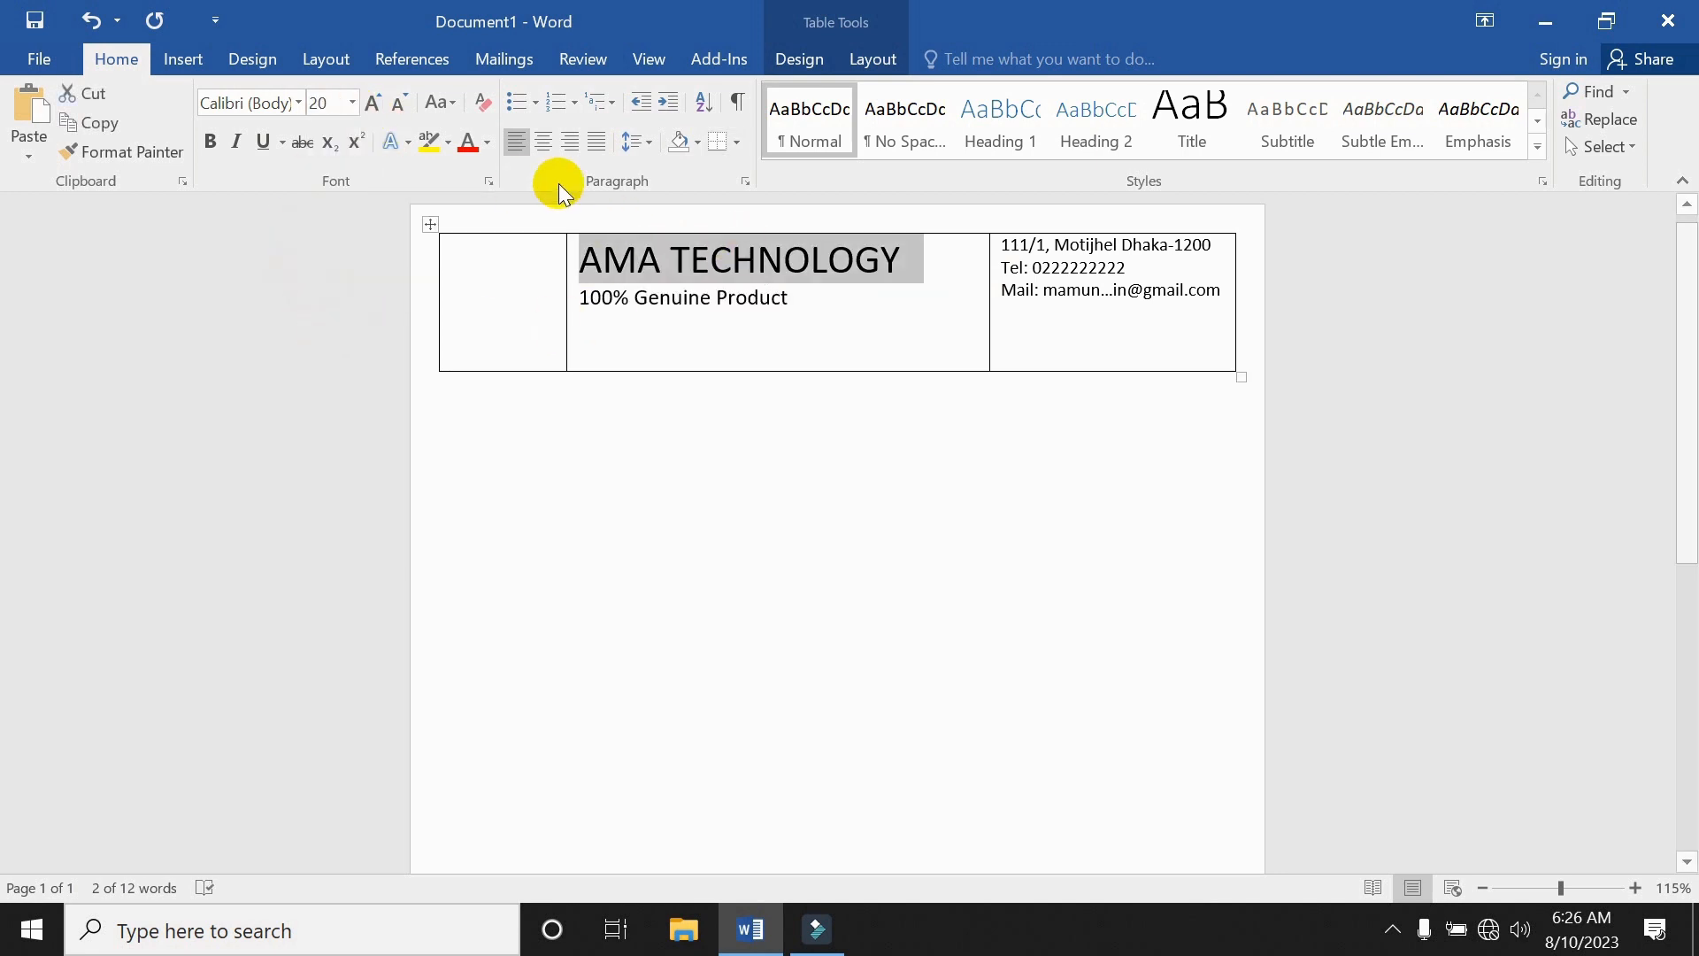
left_click(298, 102)
left_click(292, 236)
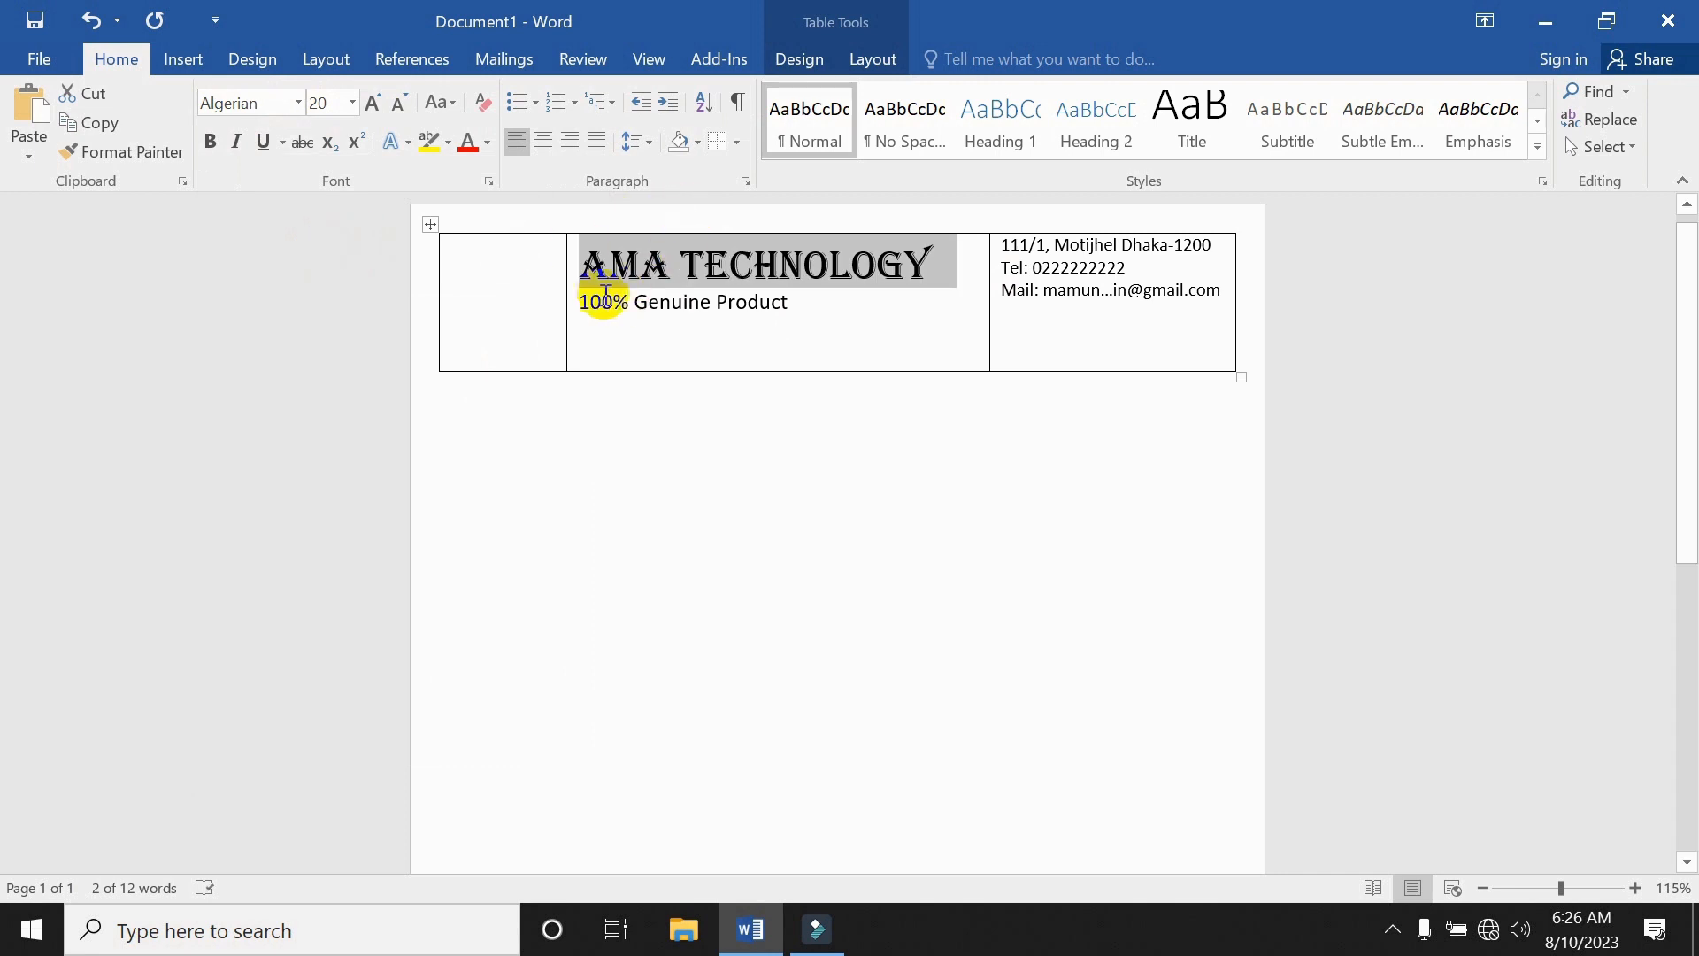
Widen the first column slightly and centre the tagline.
left_click_drag(566, 274, 595, 266)
left_click_drag(841, 299, 595, 292)
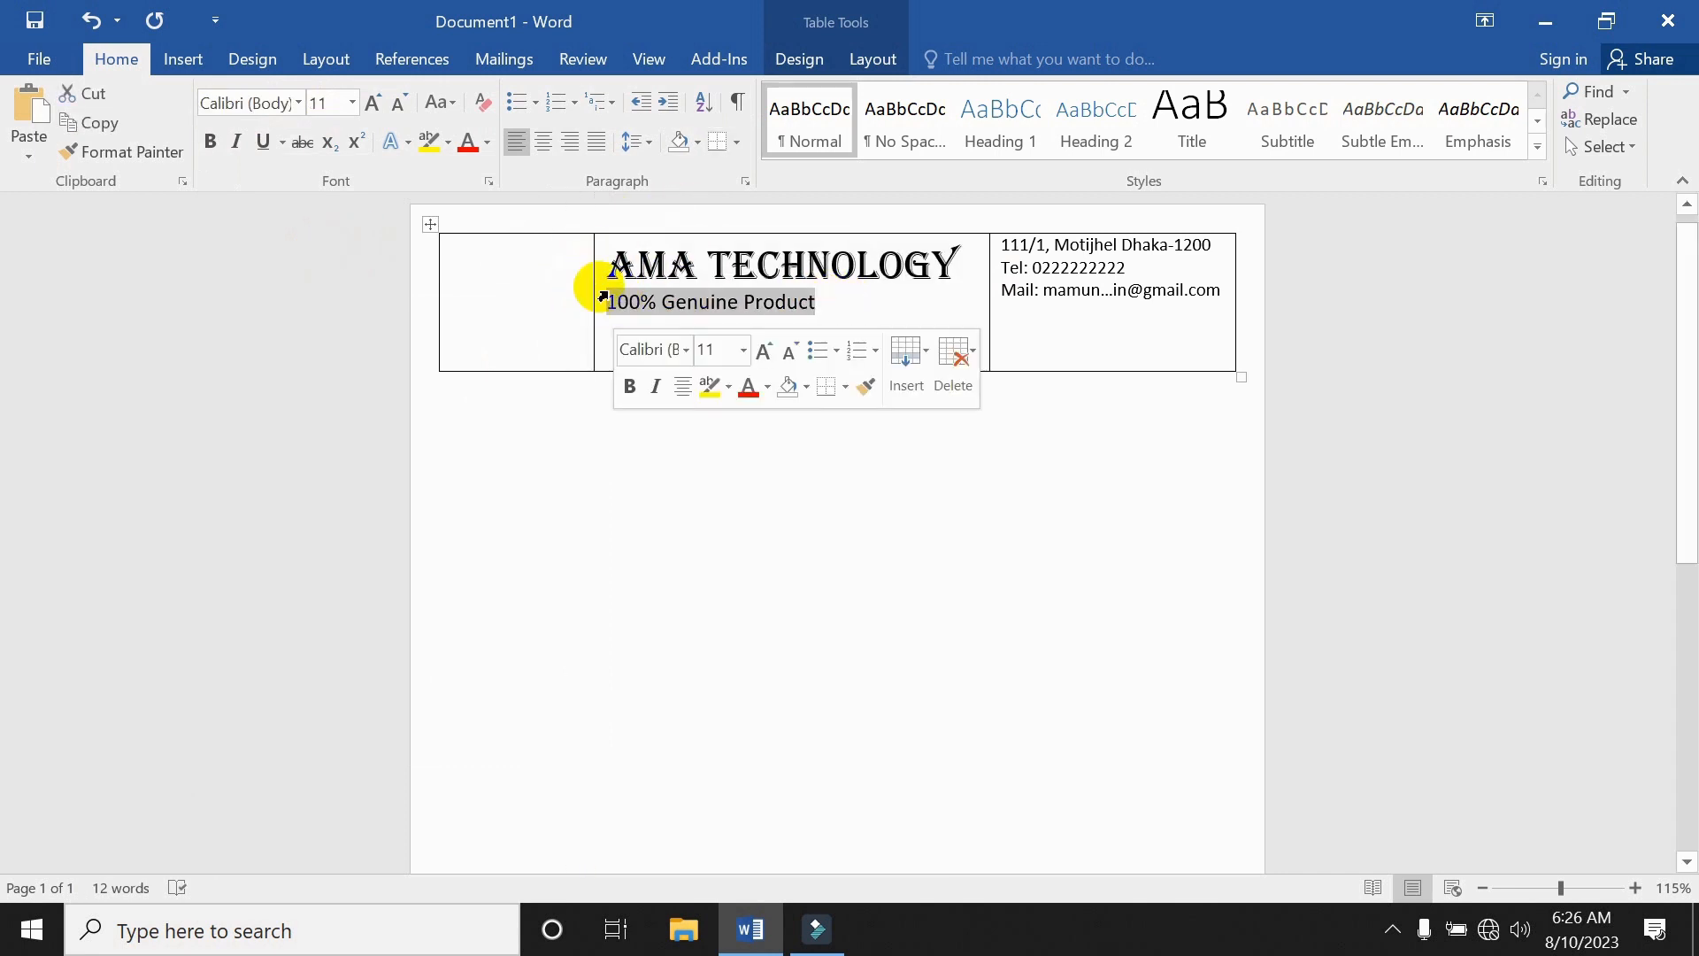
left_click(553, 150)
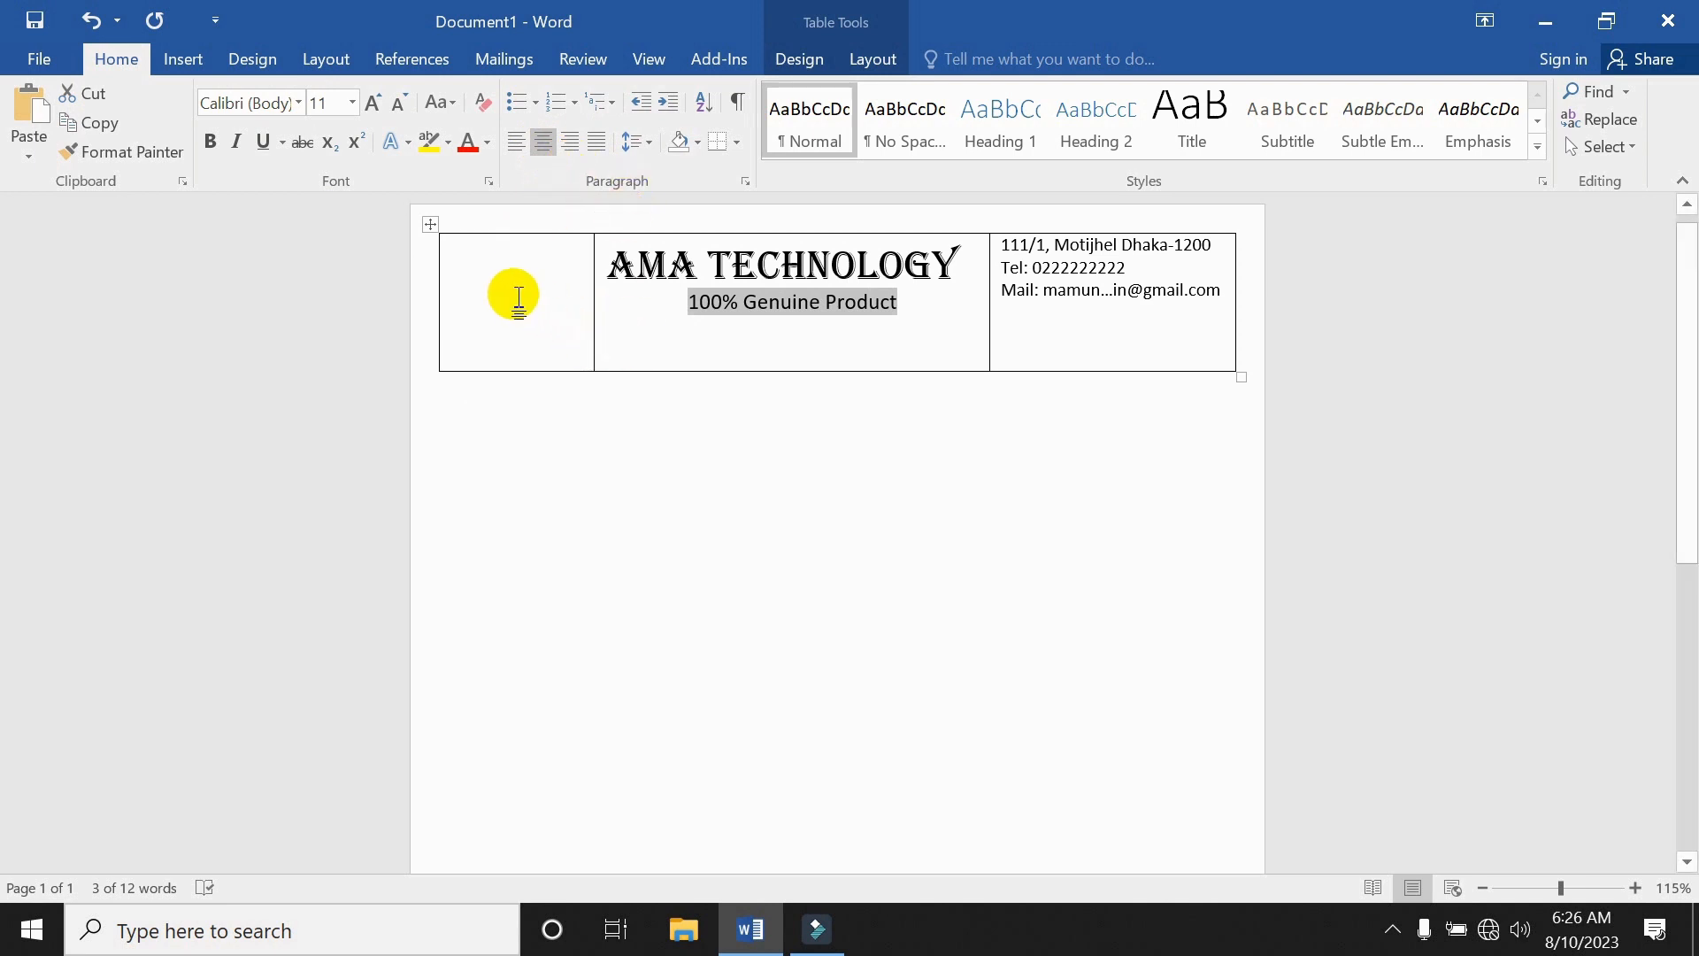
left_click(881, 264)
Apply the light-blue outline text effect to the AMA TECHNOLOGY title.
left_click_drag(953, 255, 636, 265)
left_click(699, 264)
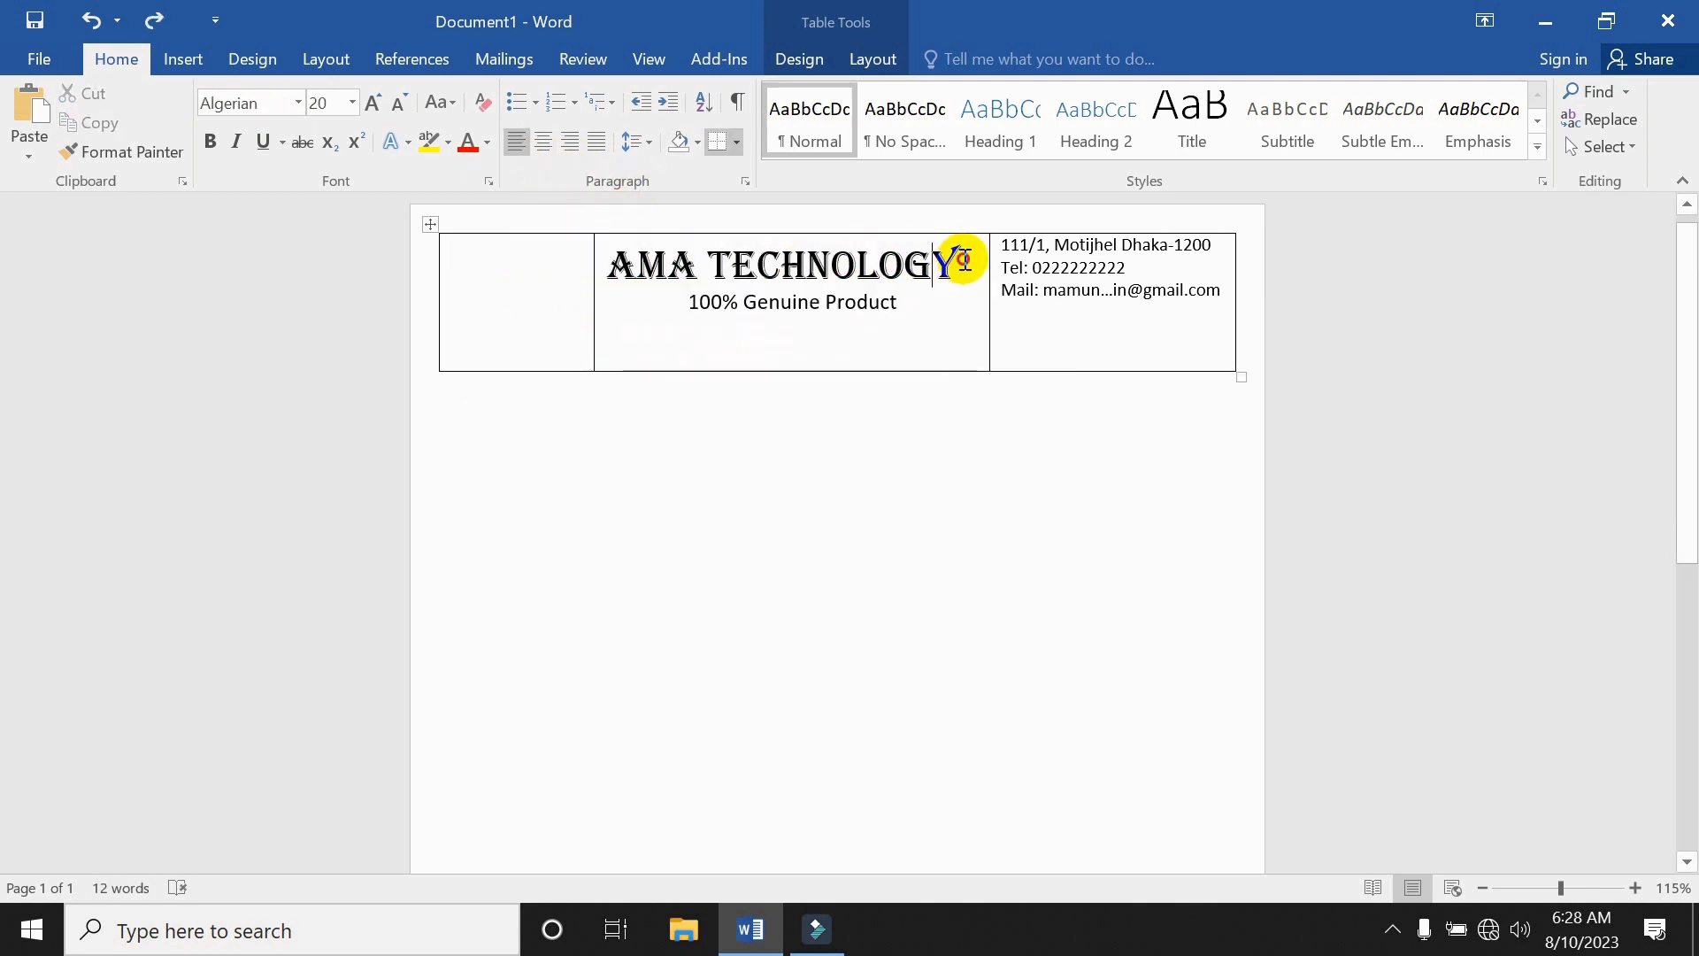
left_click_drag(962, 259, 619, 257)
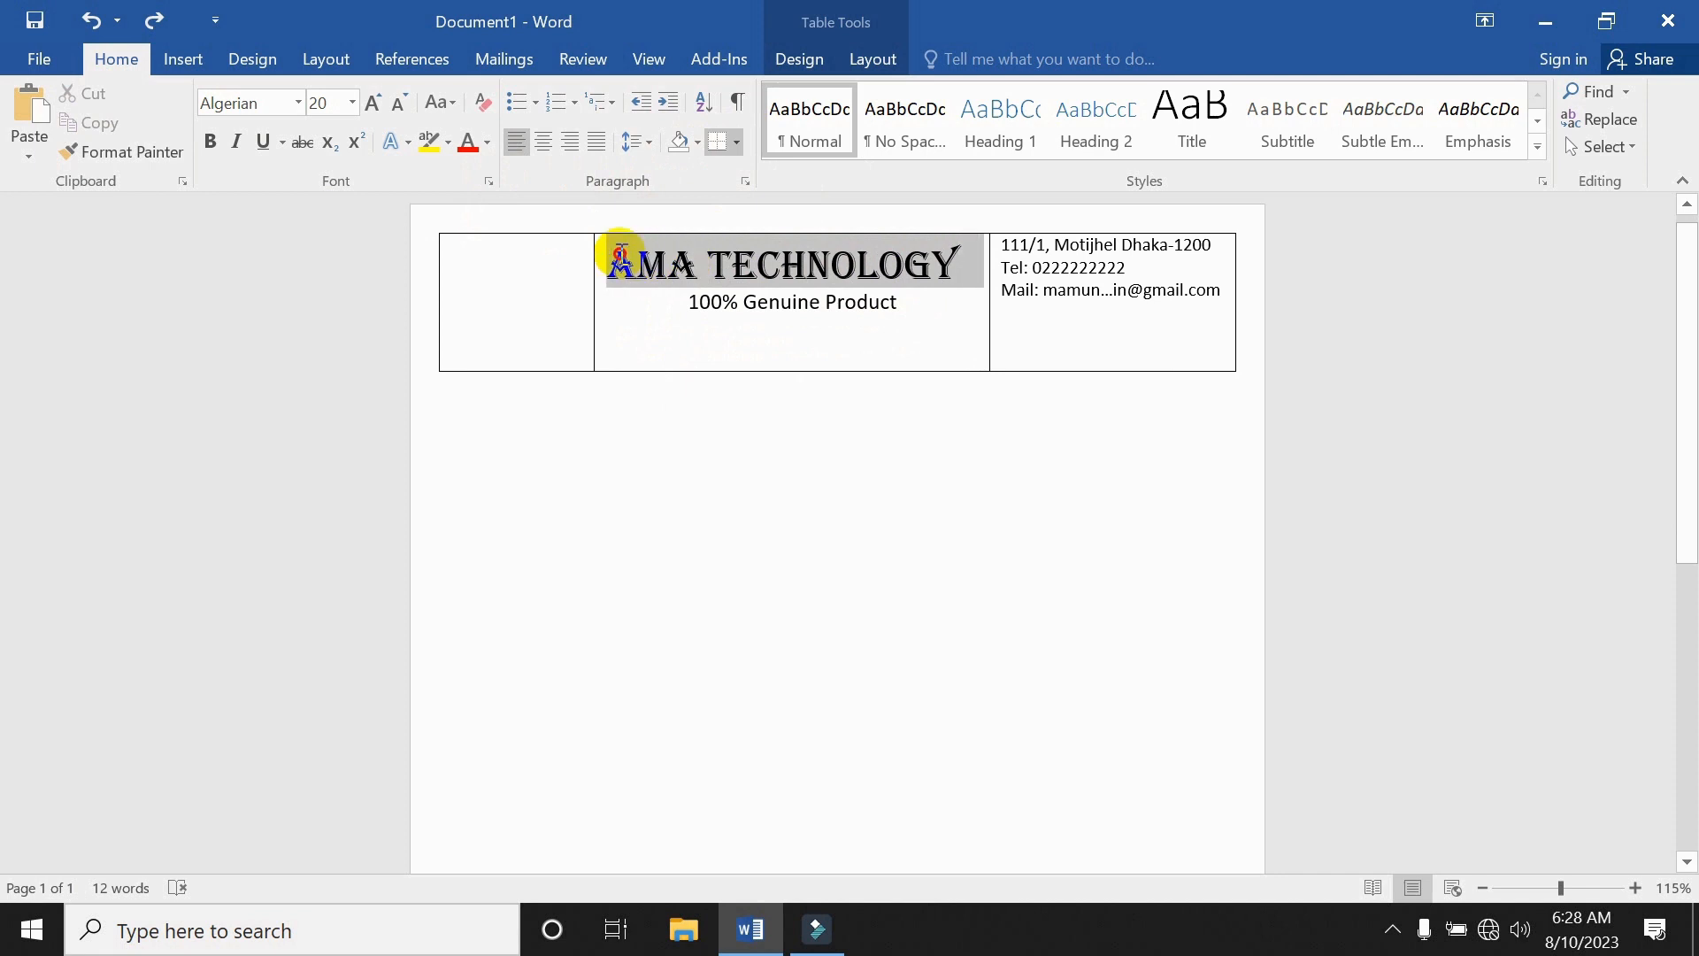
left_click(410, 144)
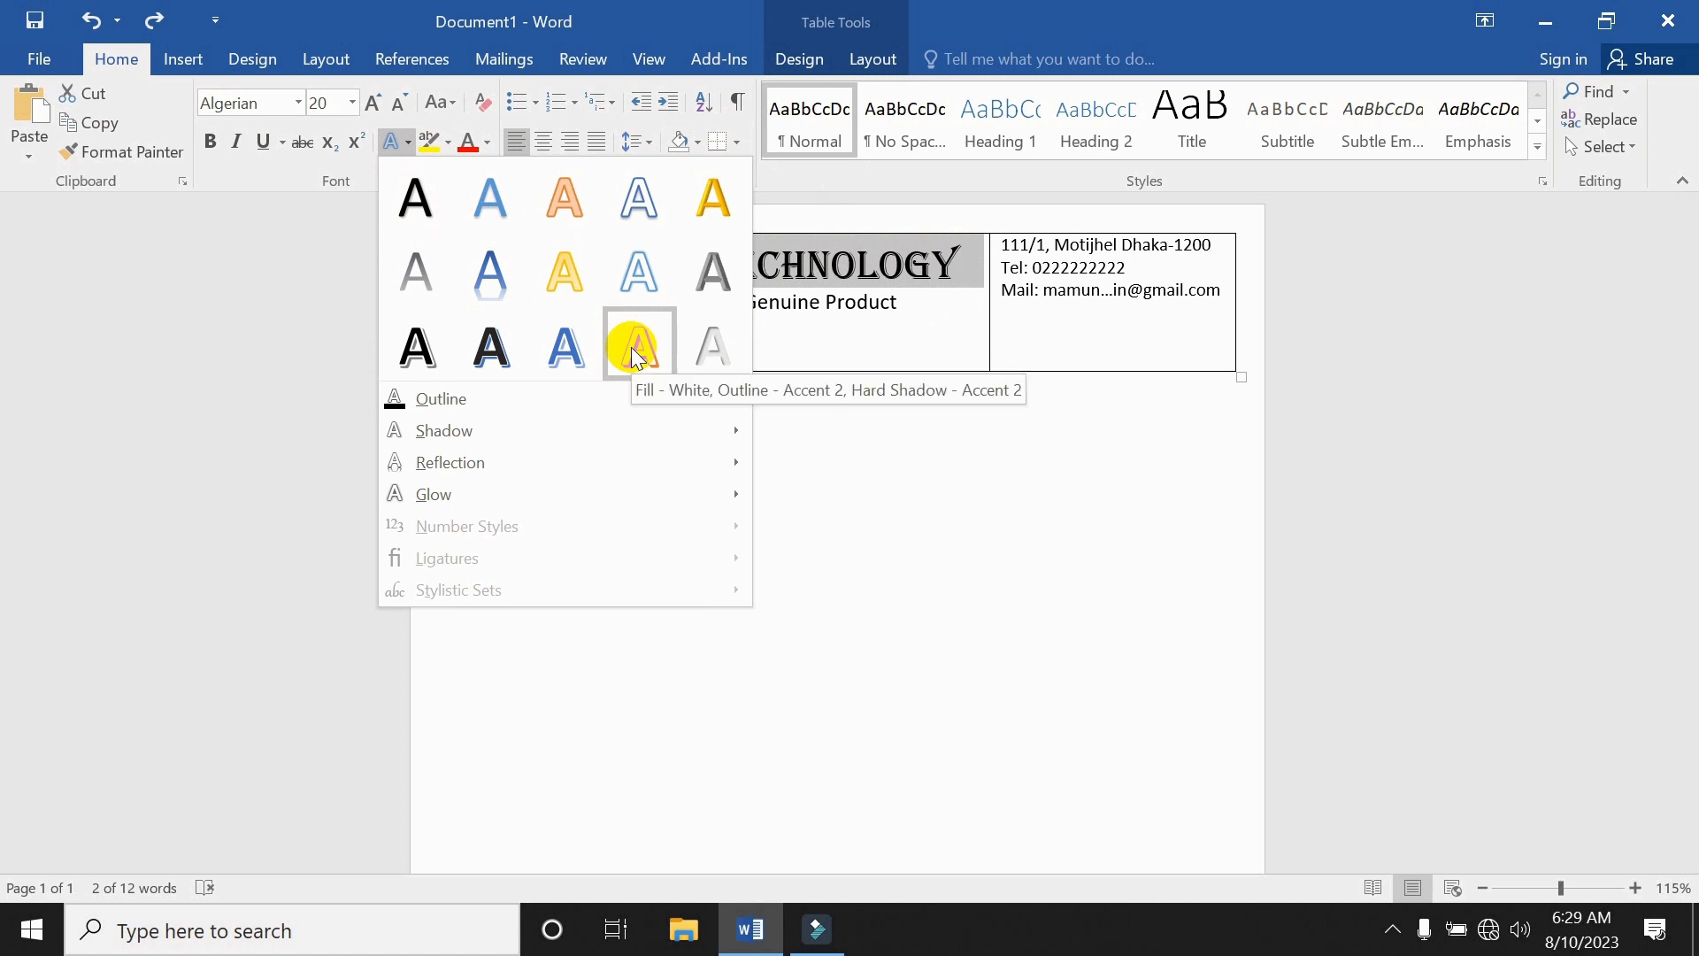
left_click(638, 270)
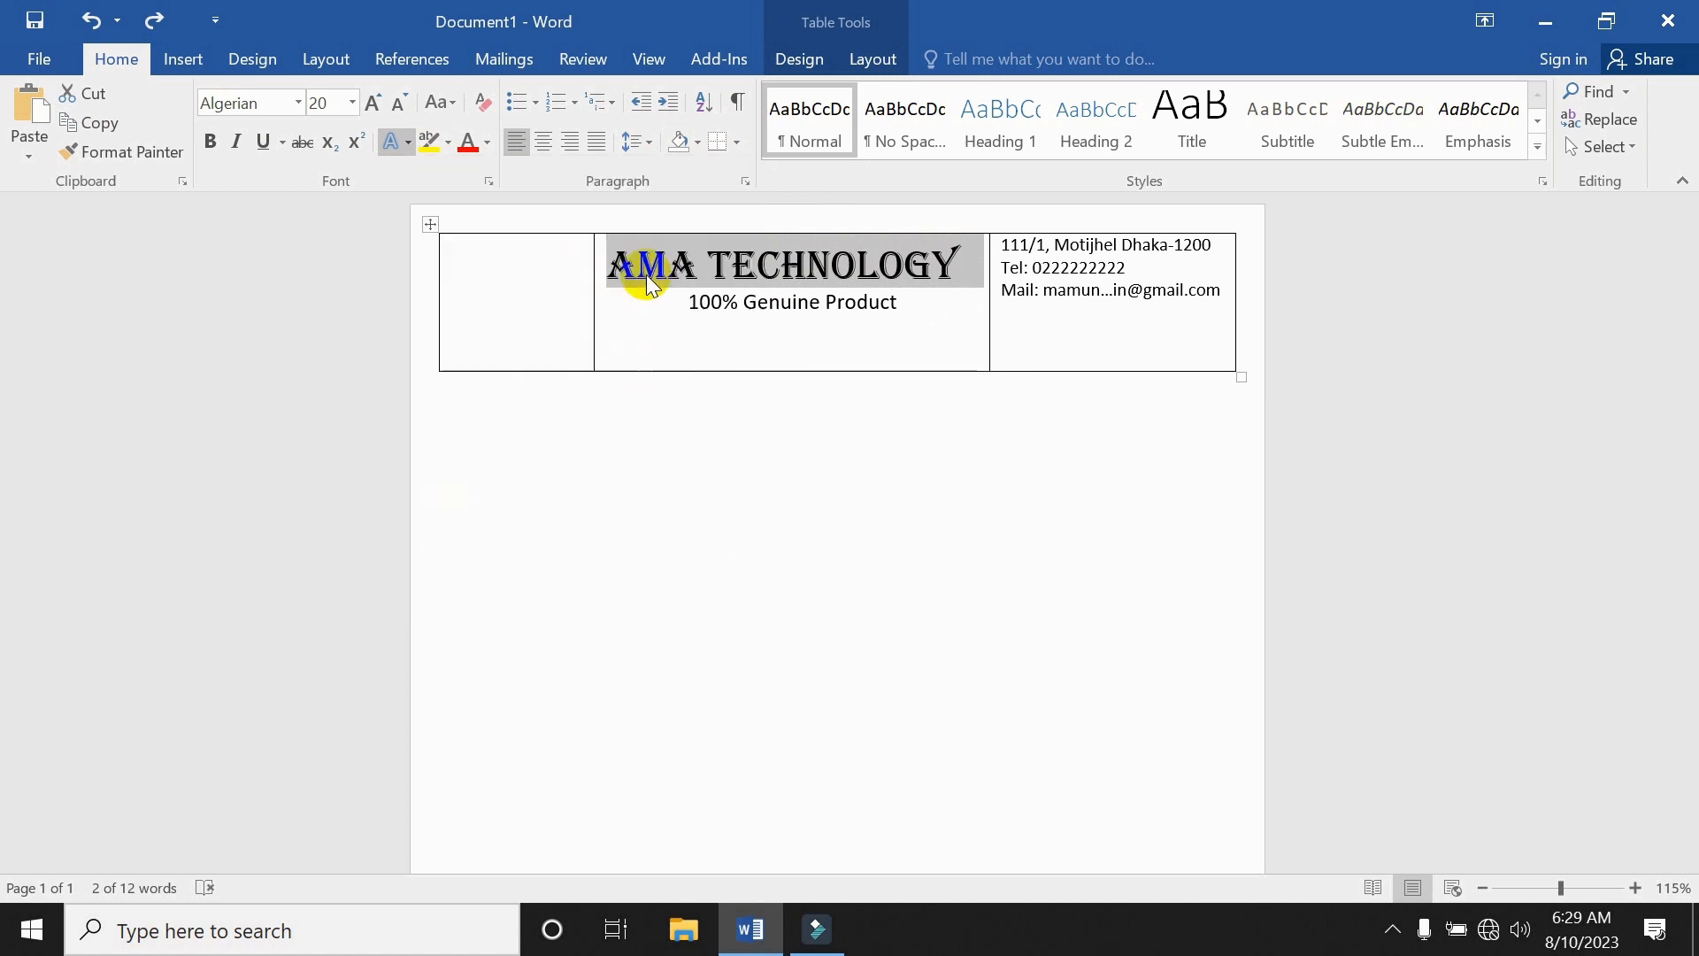
left_click(847, 339)
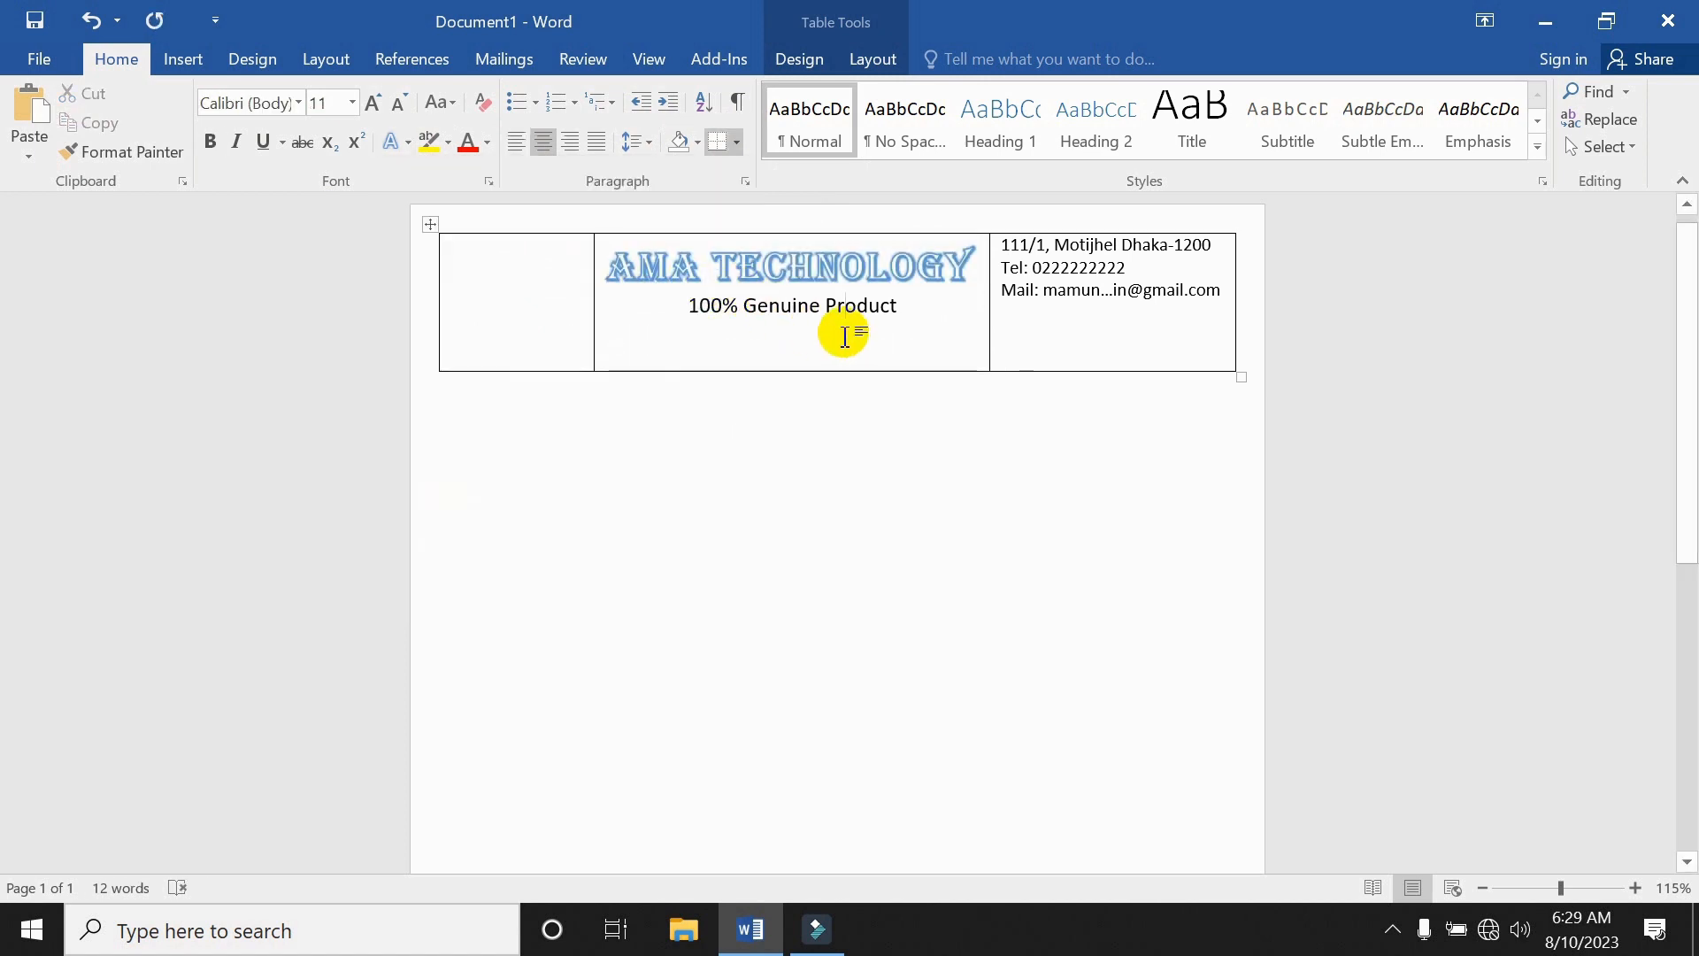
triple_click(861, 249)
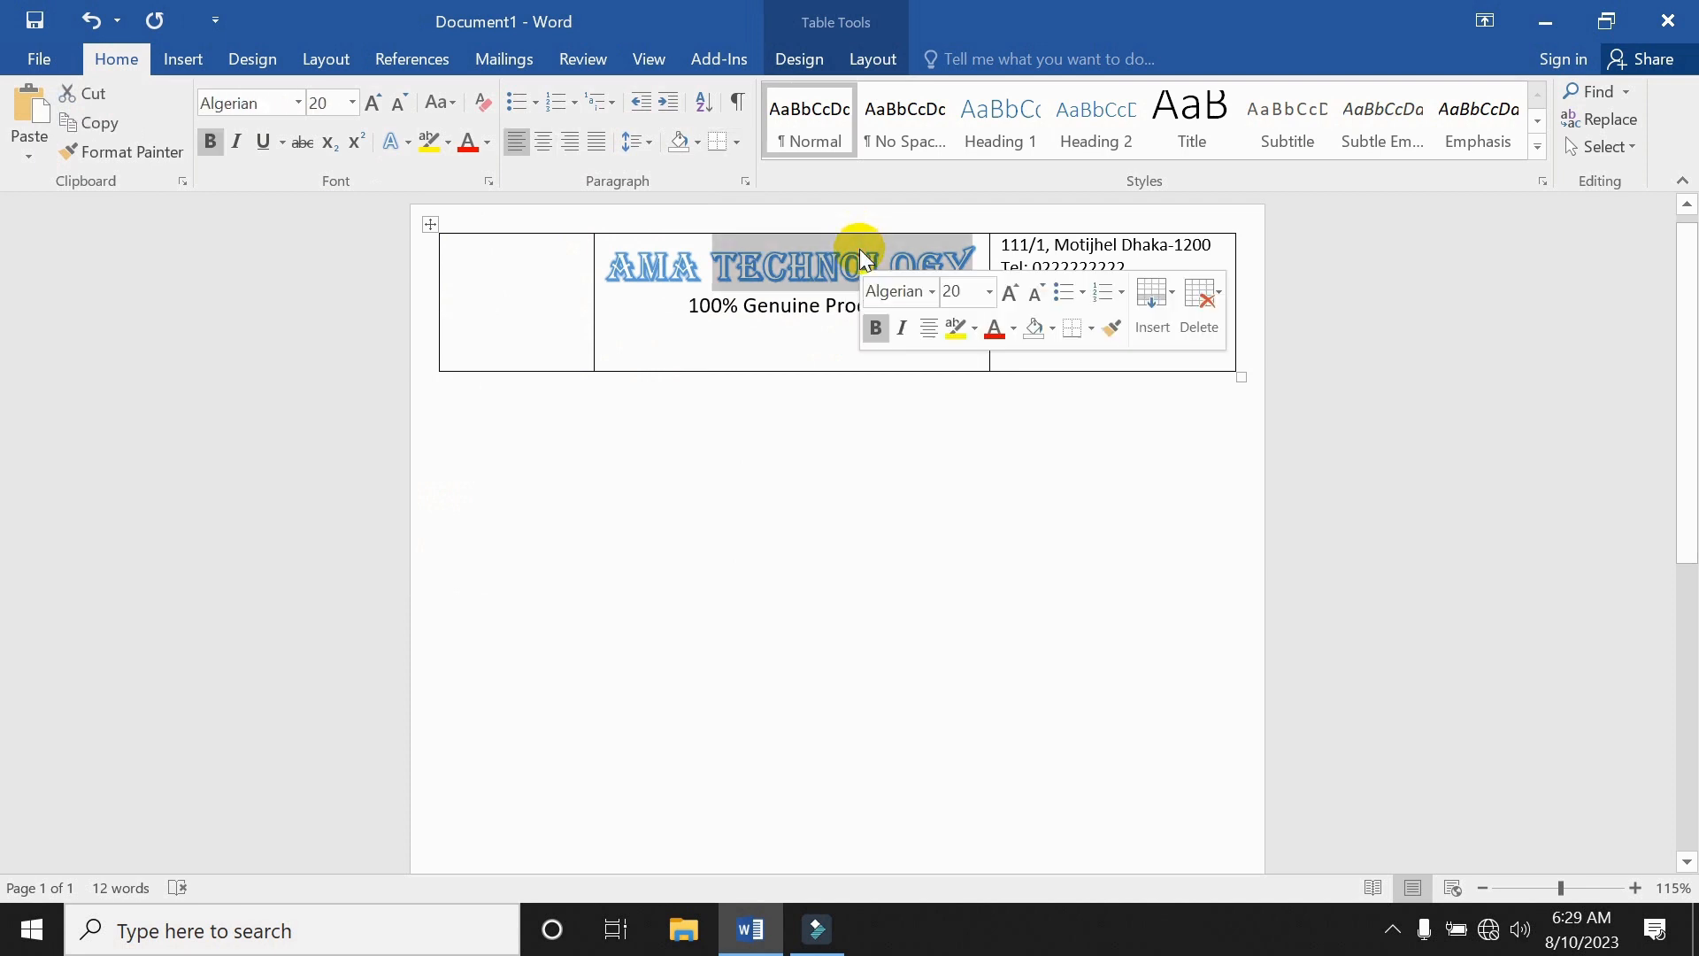
left_click(730, 304)
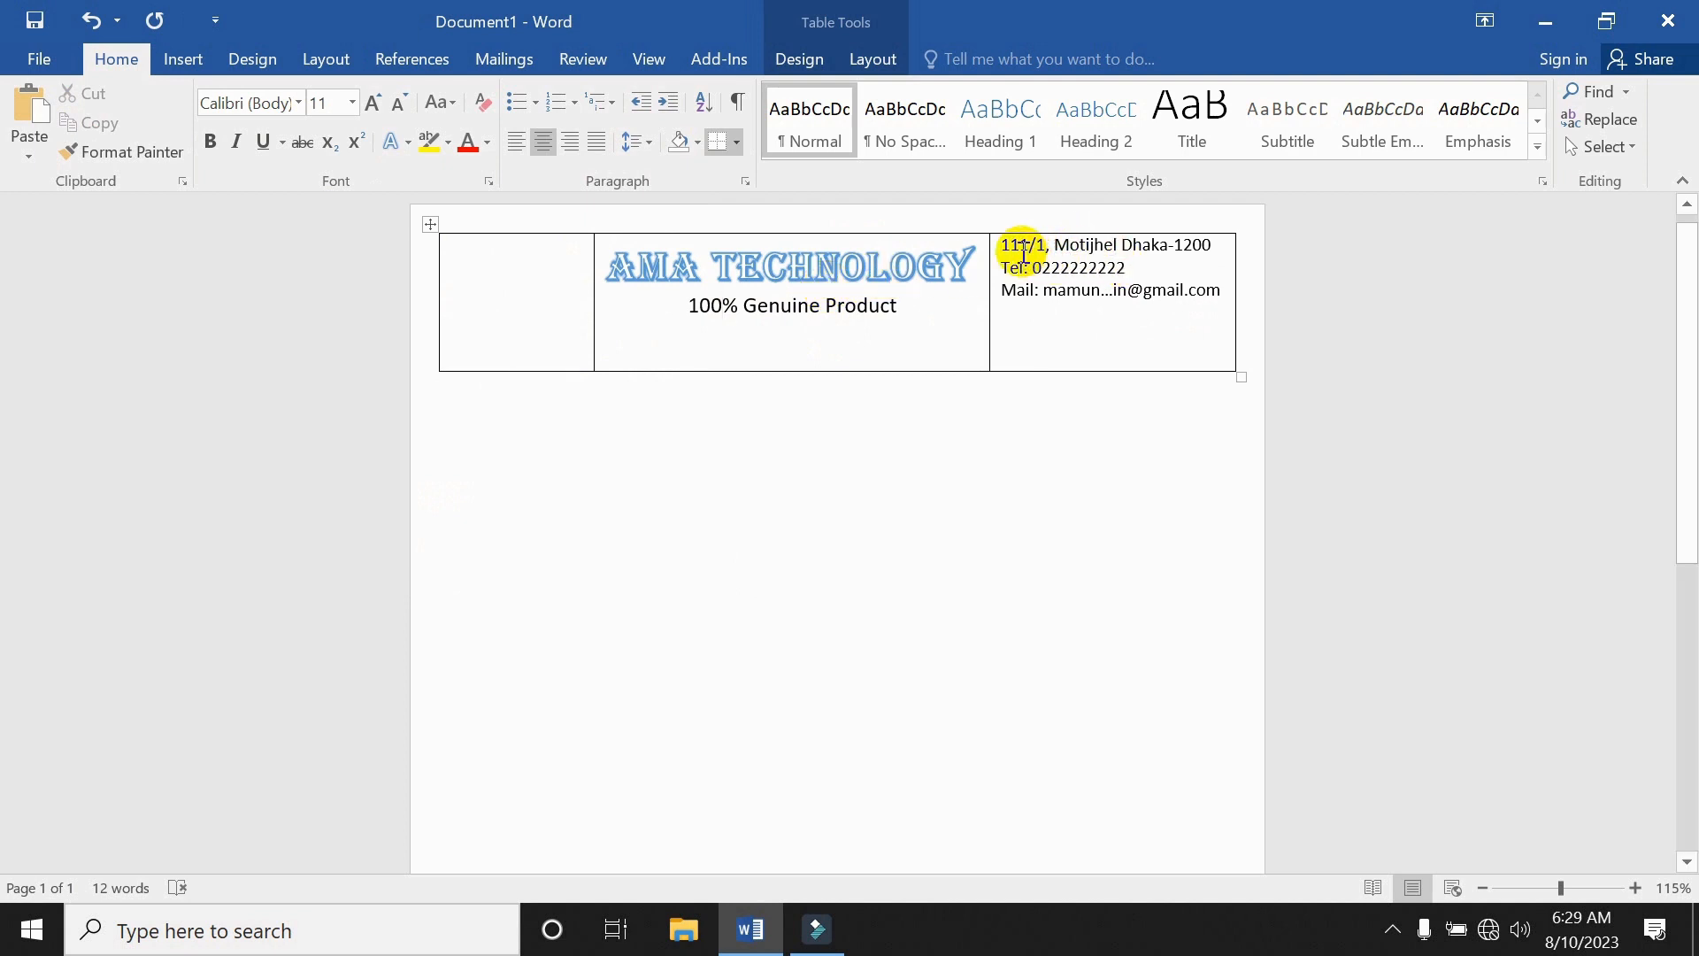
Push the contact details down one line with a blank line above the address.
left_click(1000, 256)
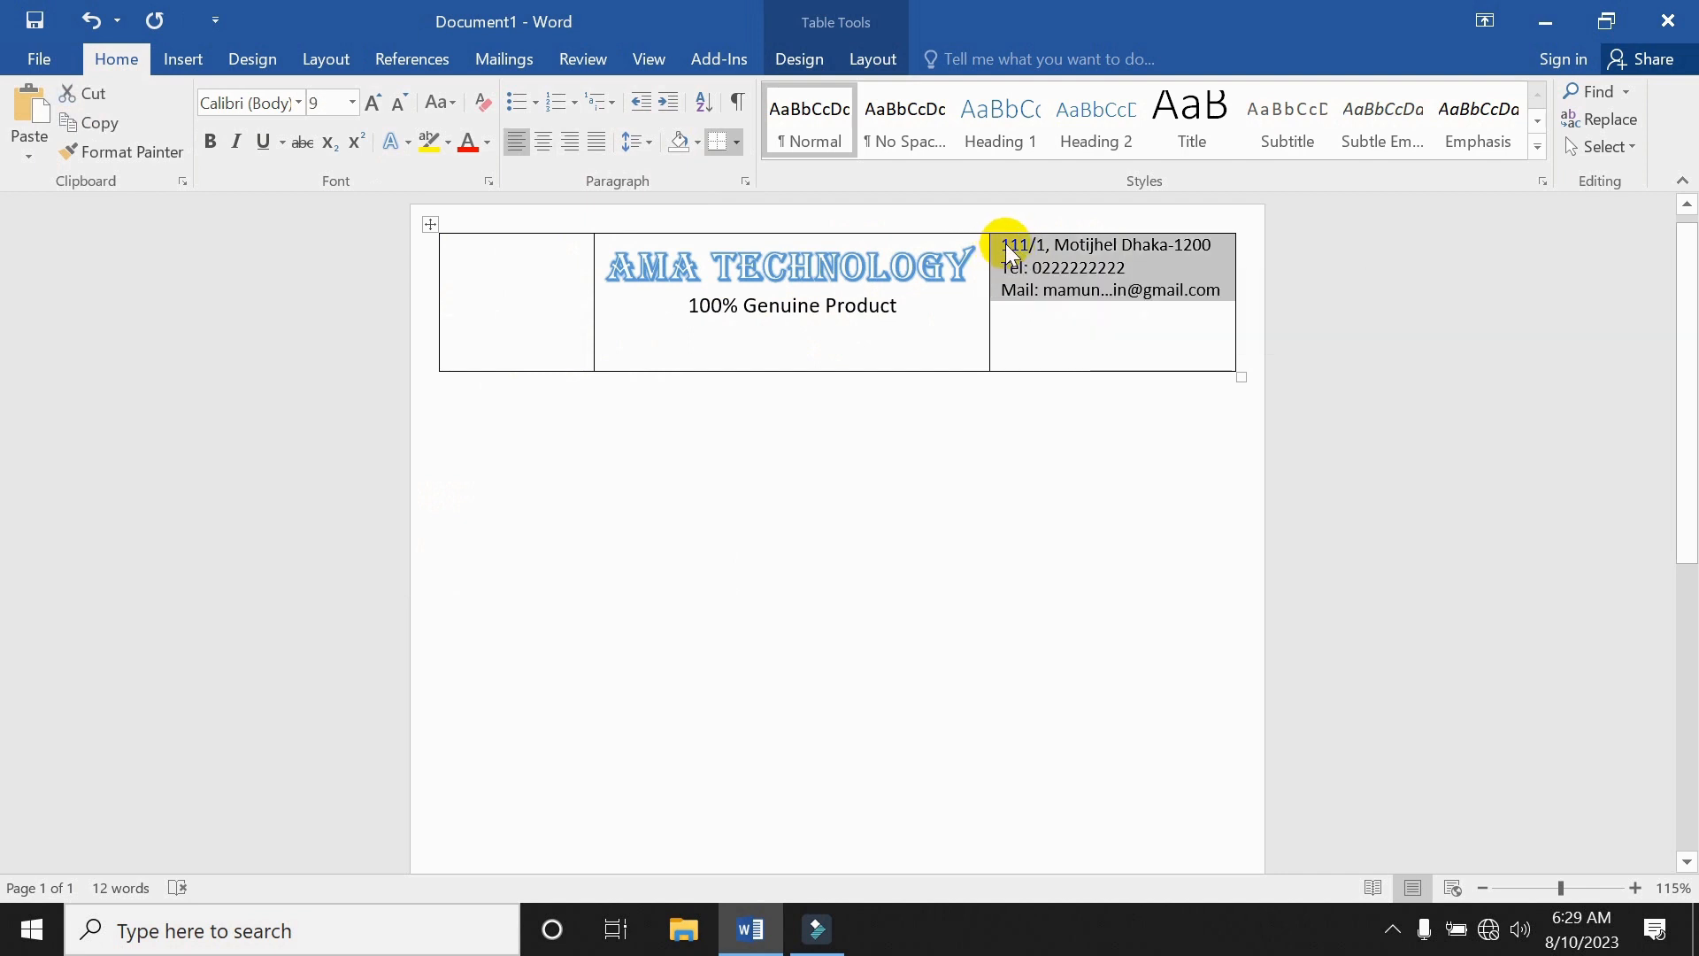
left_click(1007, 244)
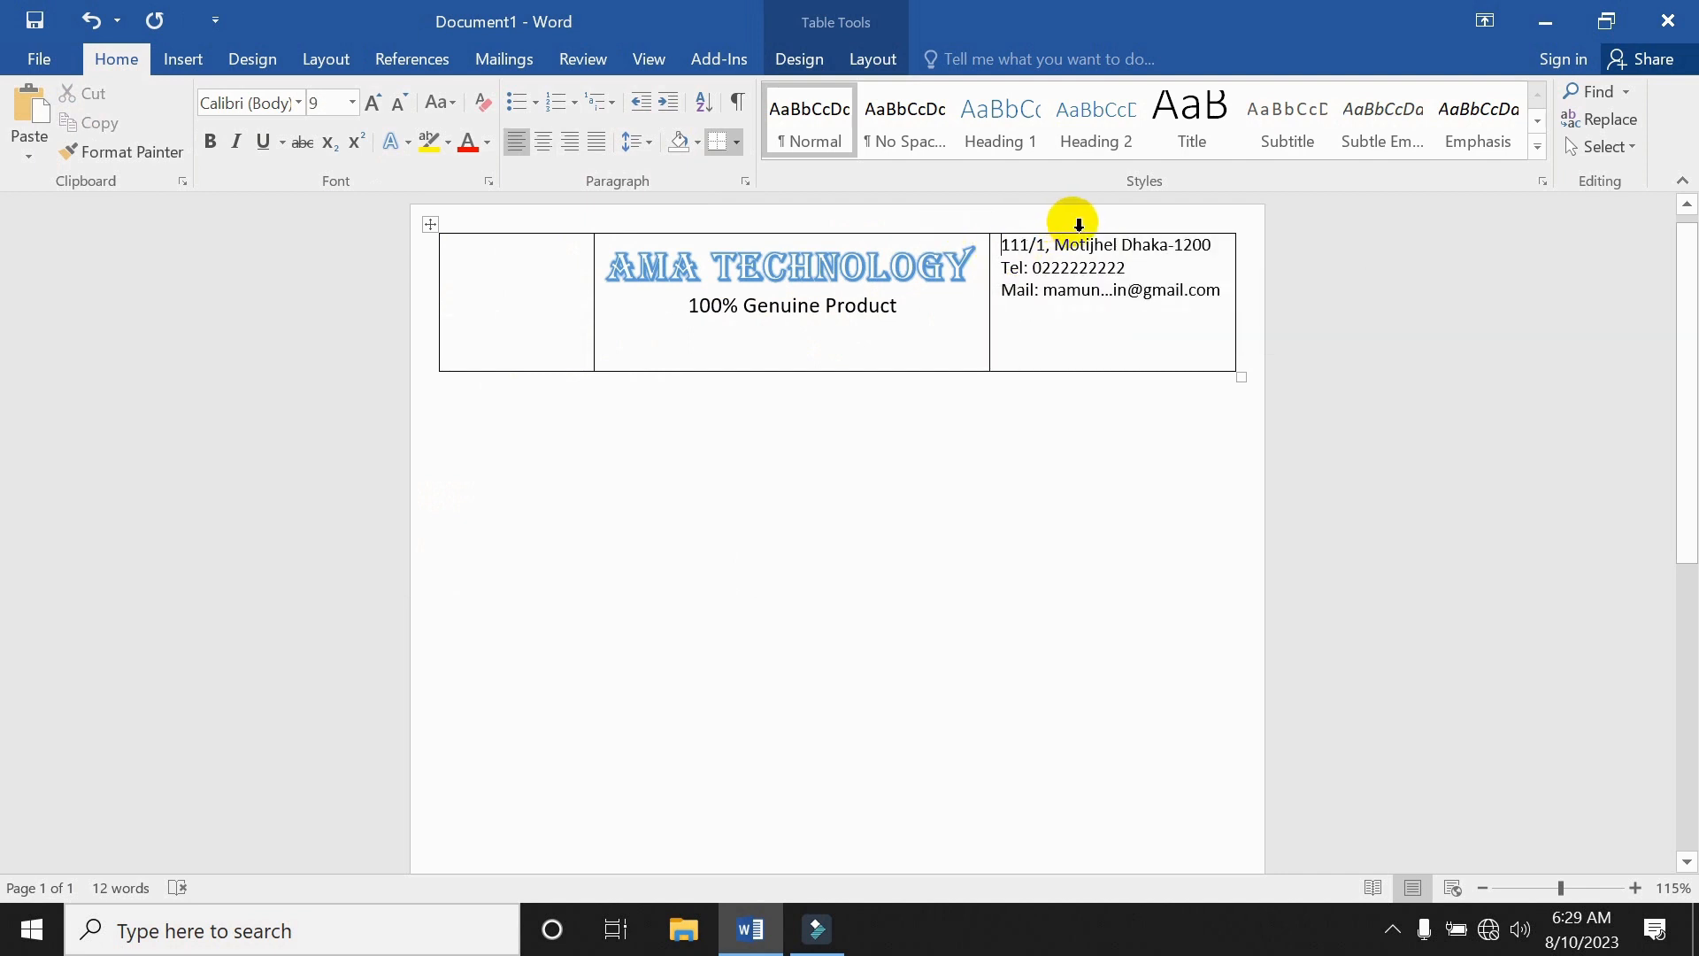
key("Return")
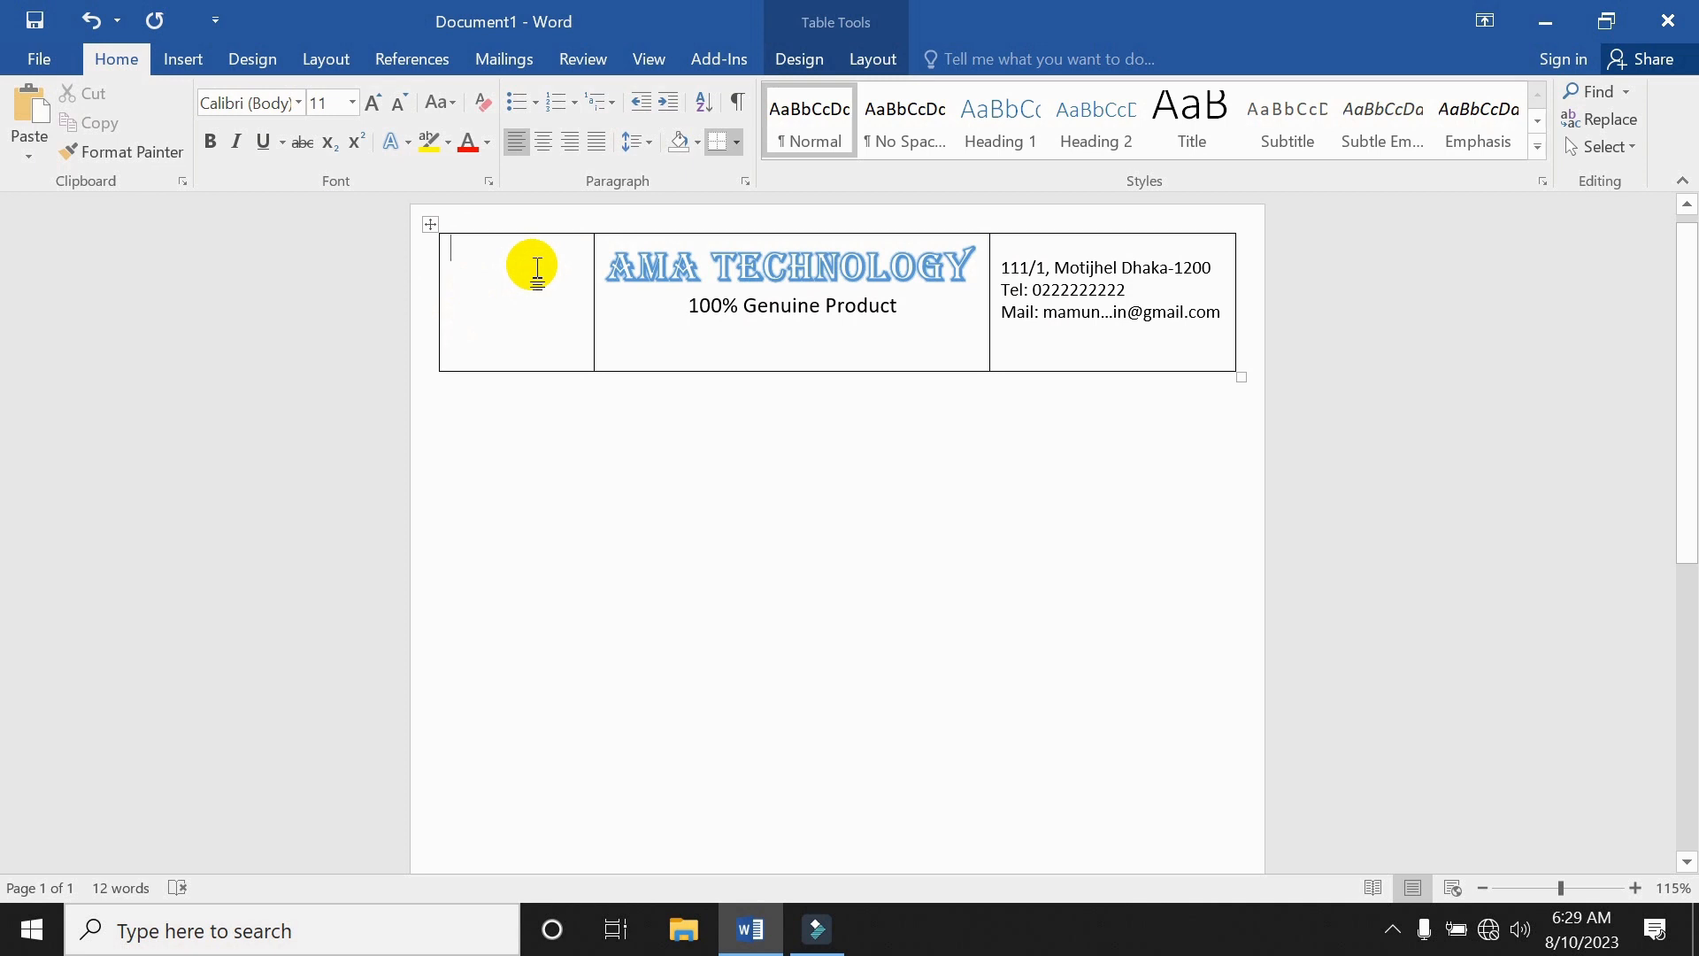
Draw a Flowchart: Decision diamond in the table's left cell and add the letter M inside it.
left_click(173, 64)
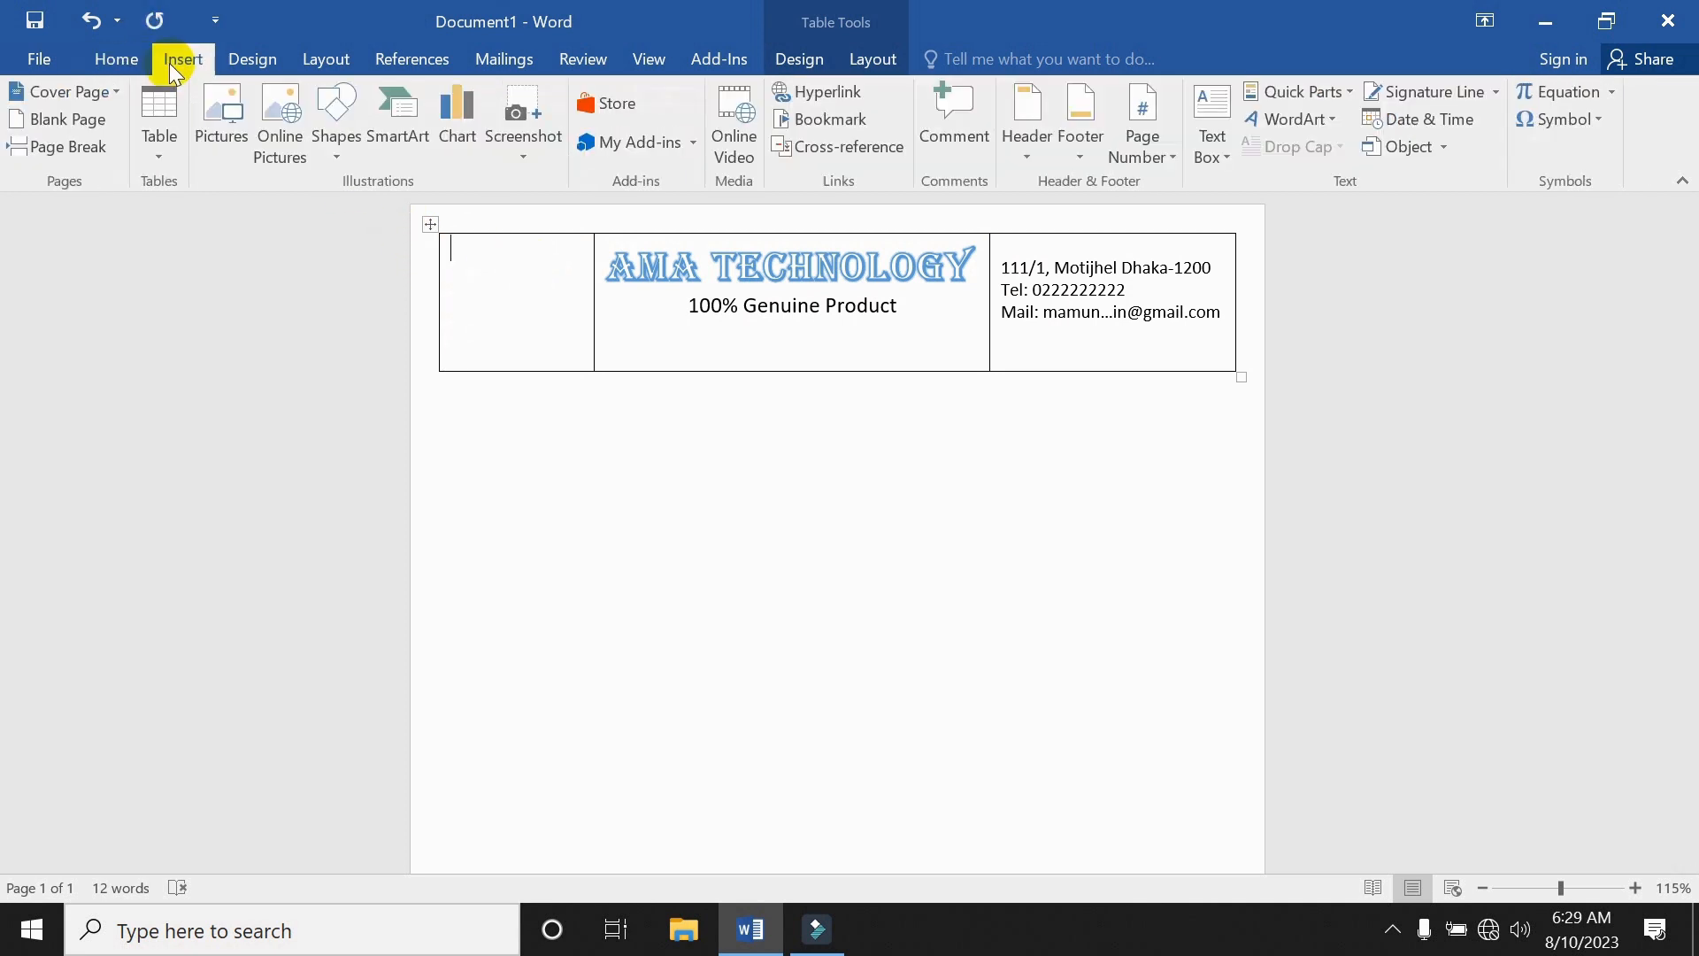
left_click(353, 157)
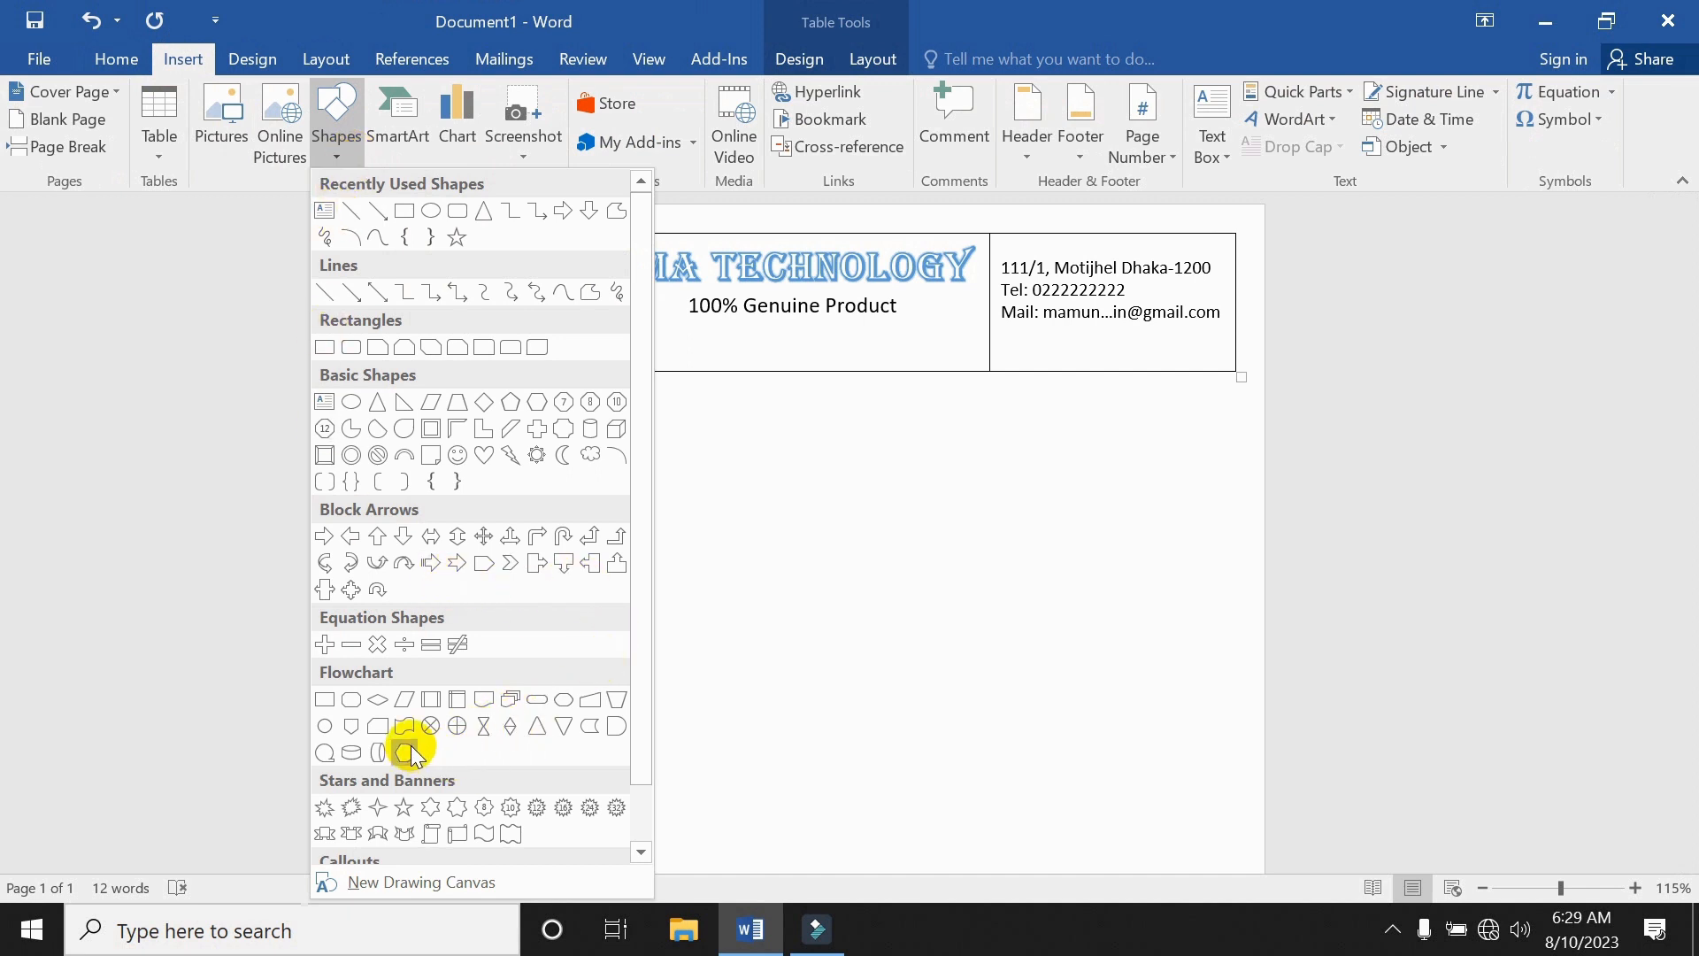
left_click(387, 705)
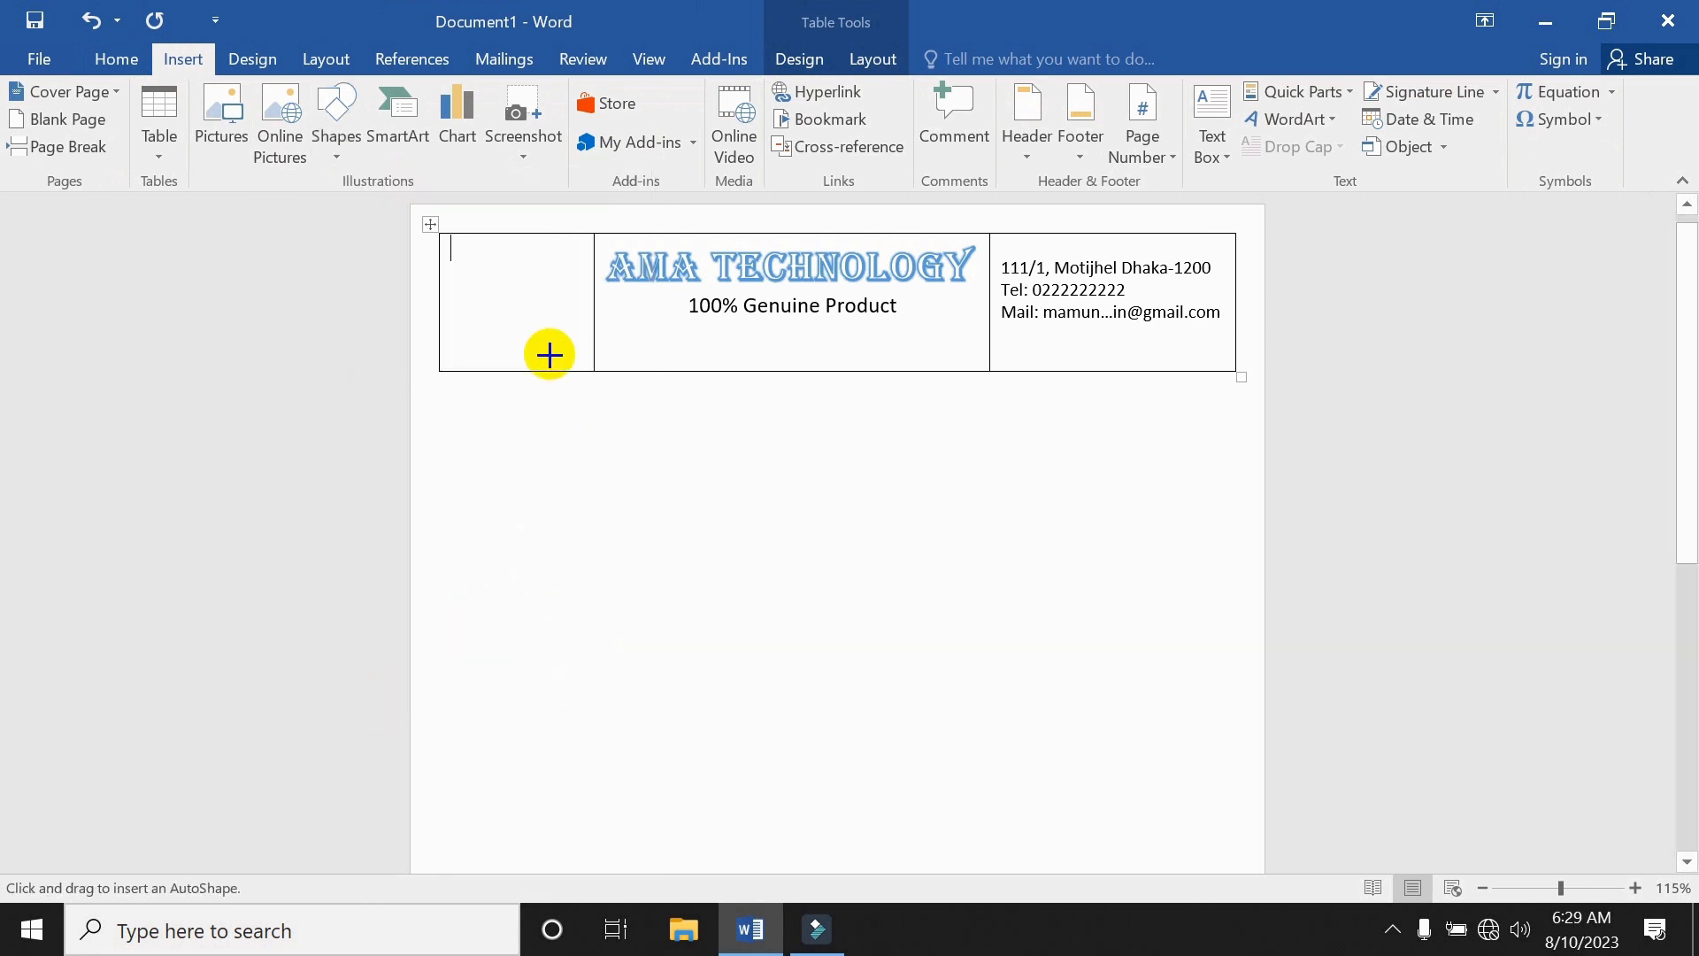
left_click_drag(482, 279, 581, 356)
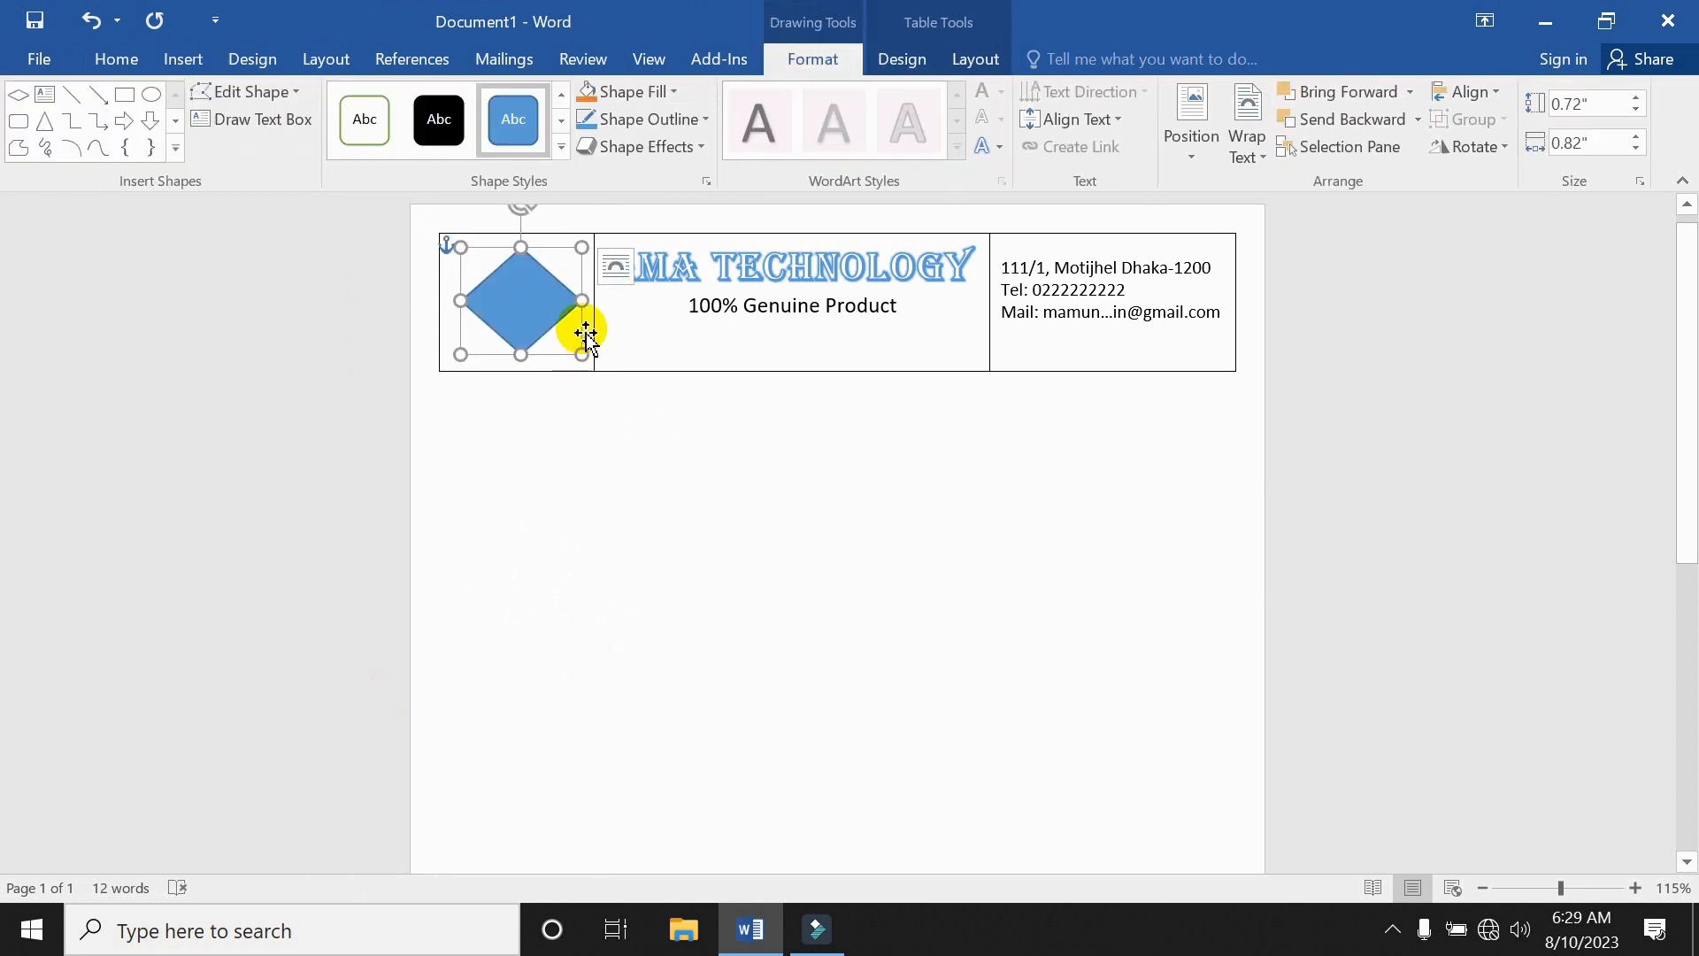
right_click(520, 308)
left_click(566, 326)
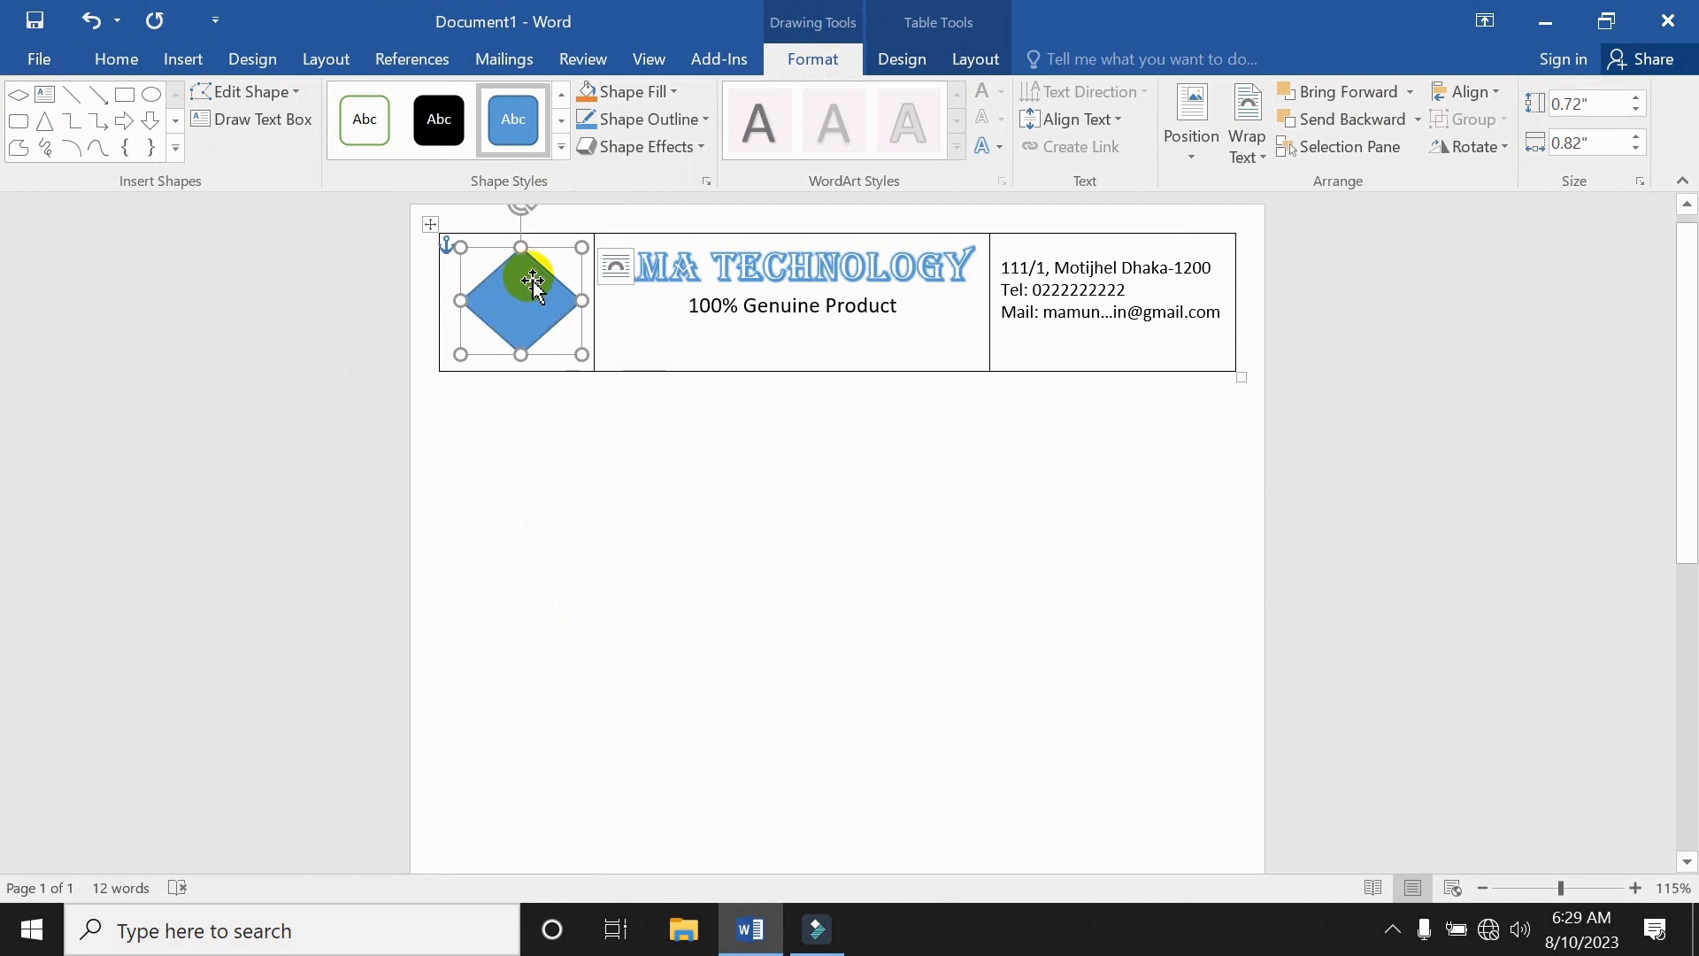
right_click(538, 283)
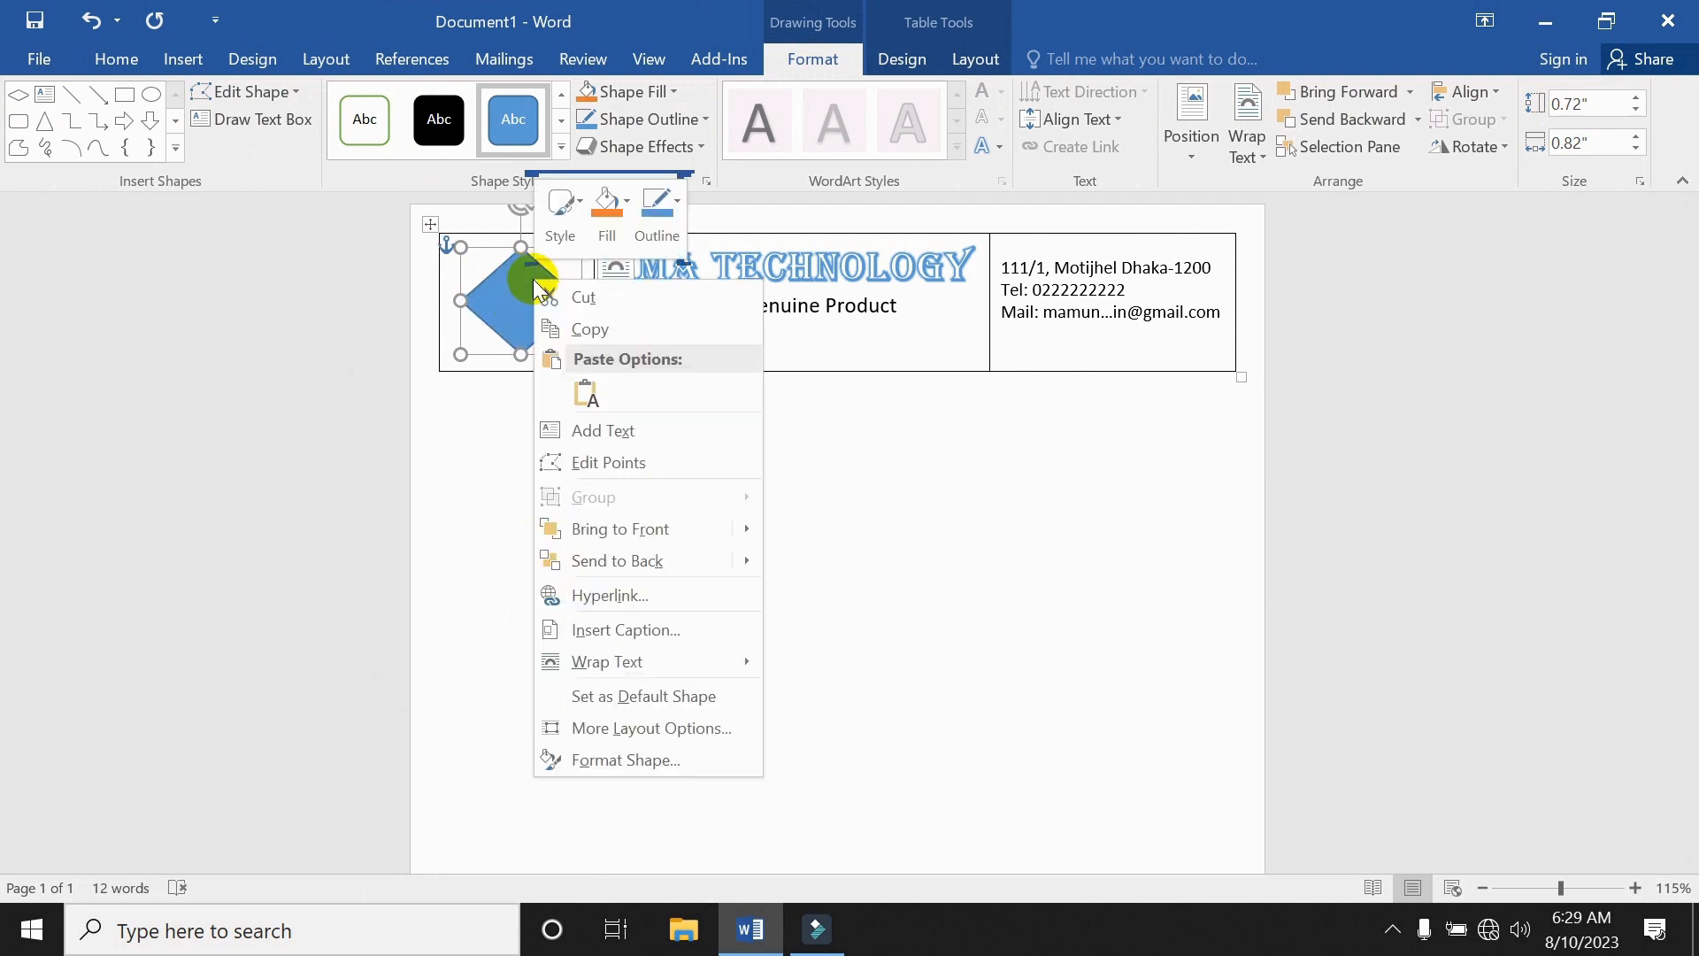
left_click(620, 432)
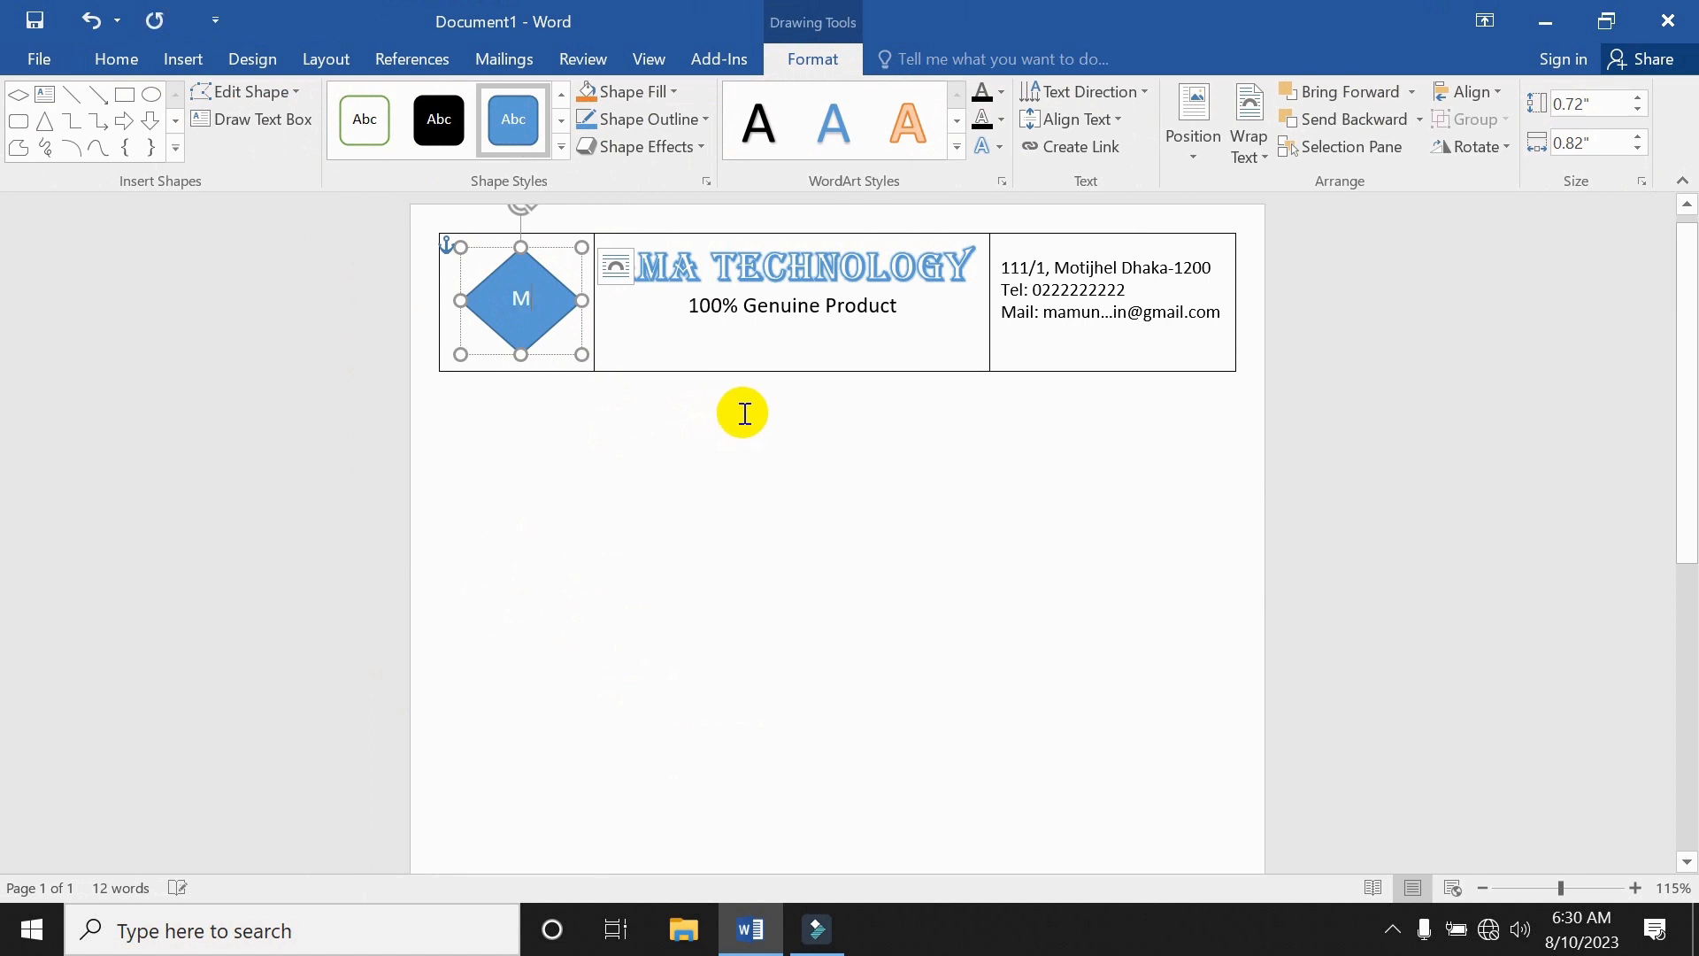
left_click(628, 440)
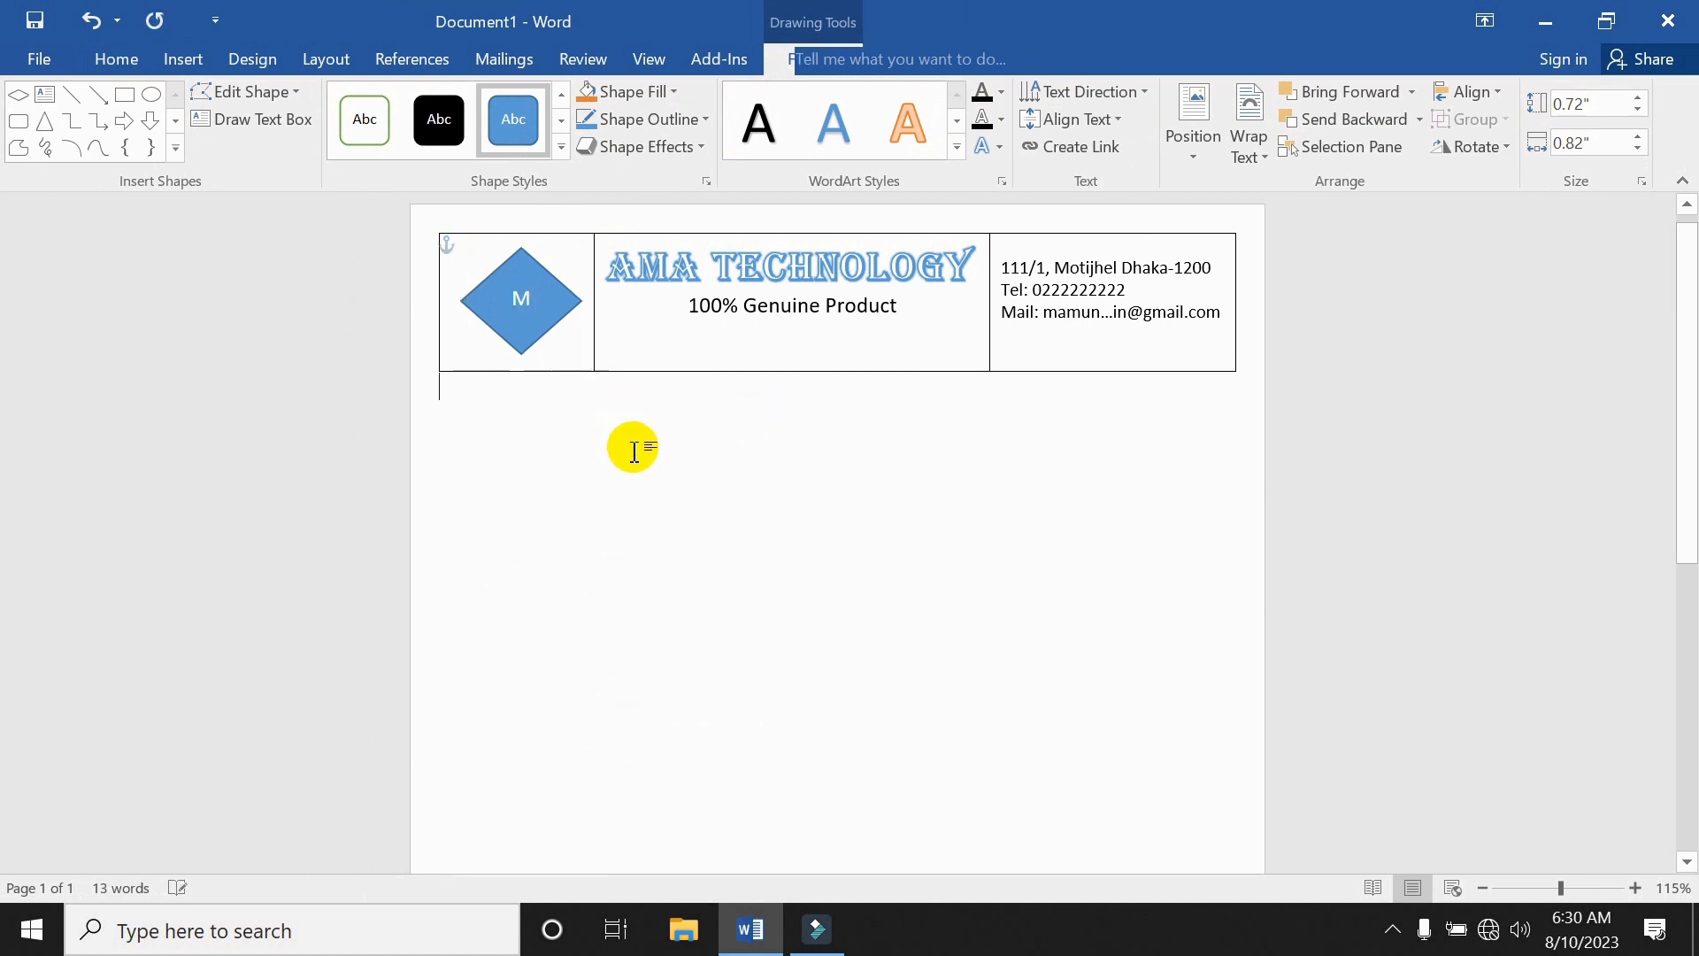
left_click(548, 311)
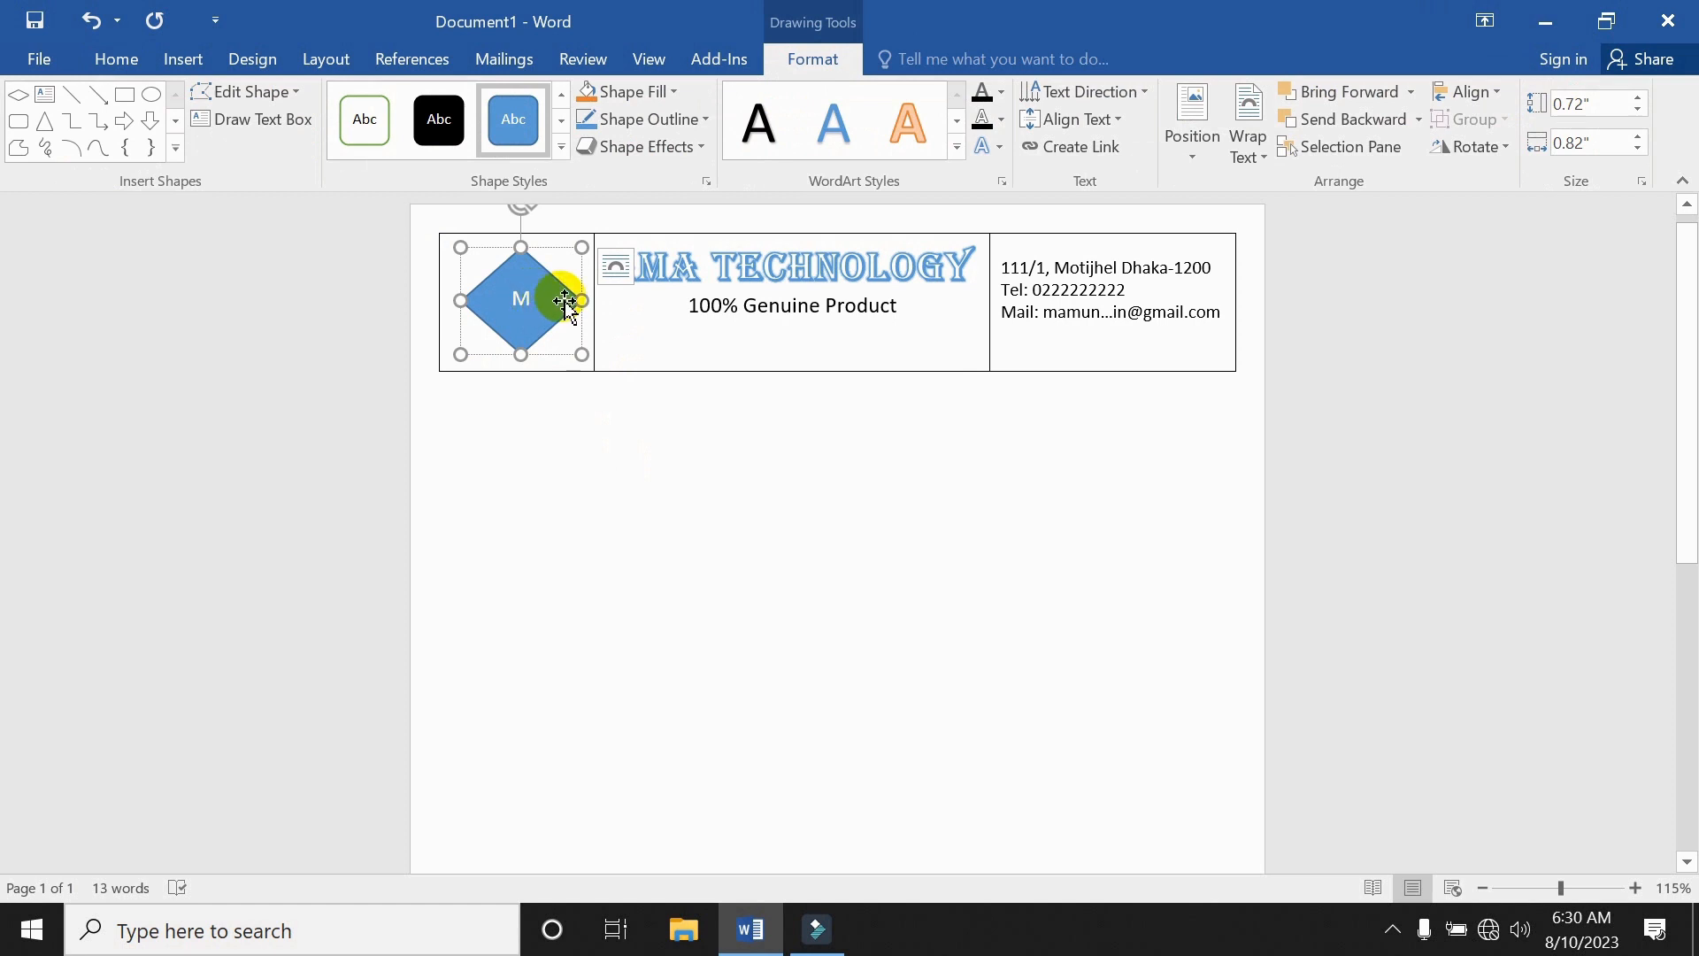
Fill the diamond orange-gold and give its outline a 3 pt long-dash style.
left_click(678, 89)
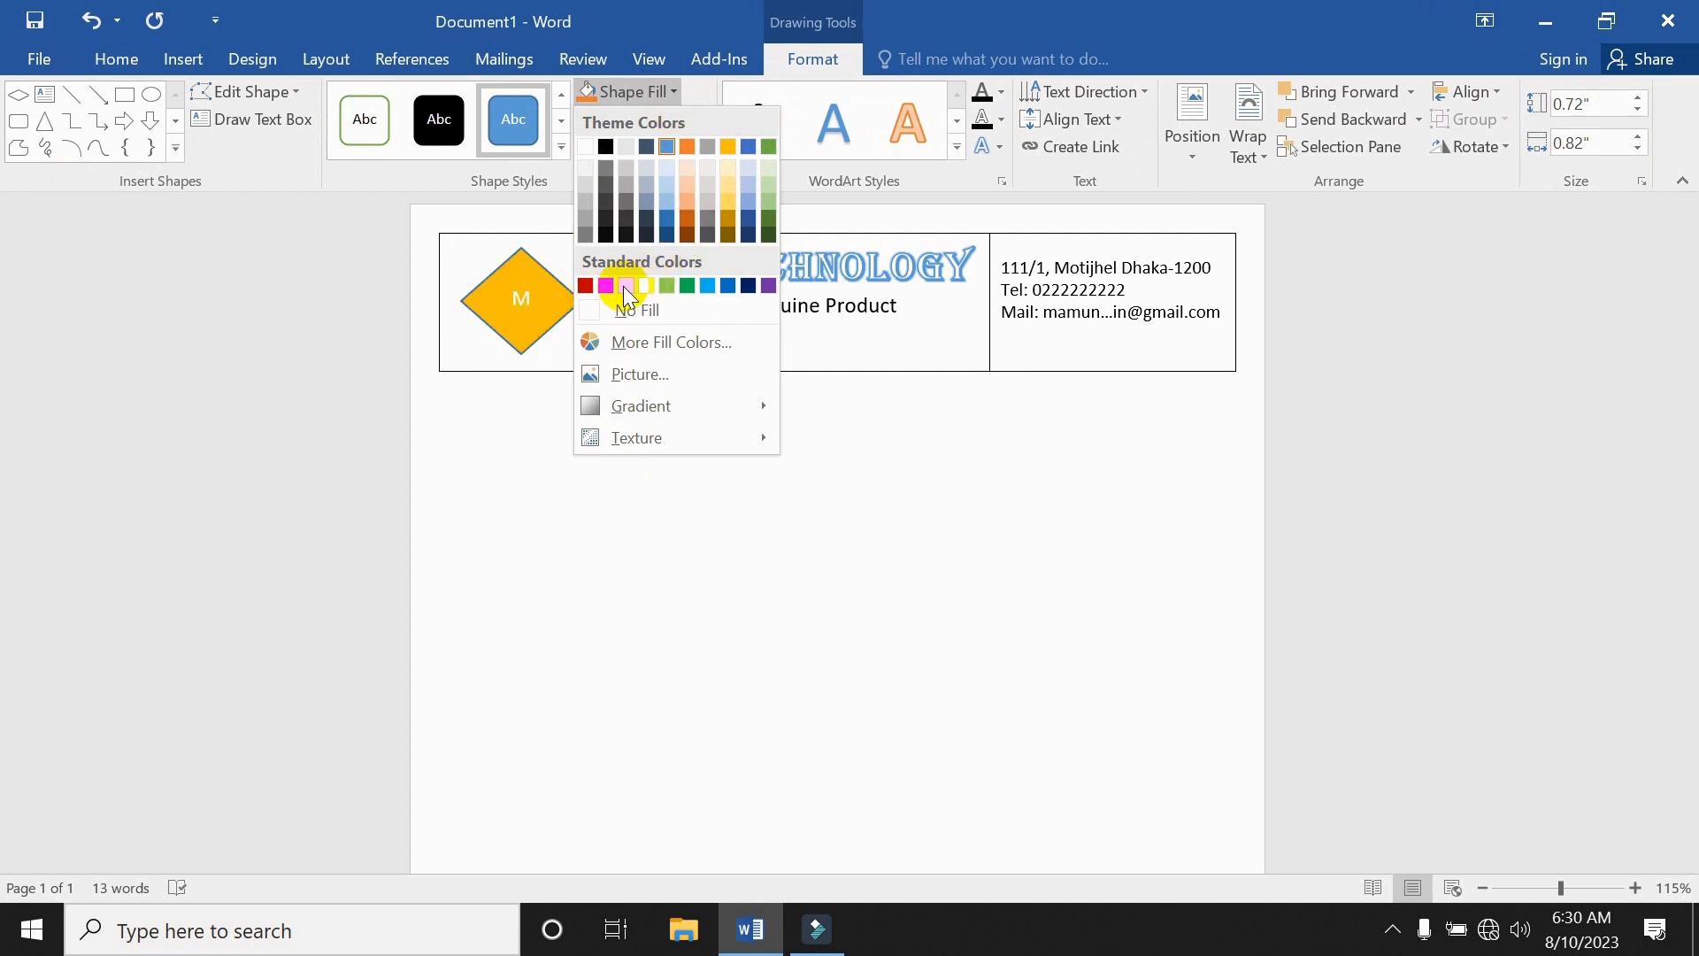
left_click(625, 284)
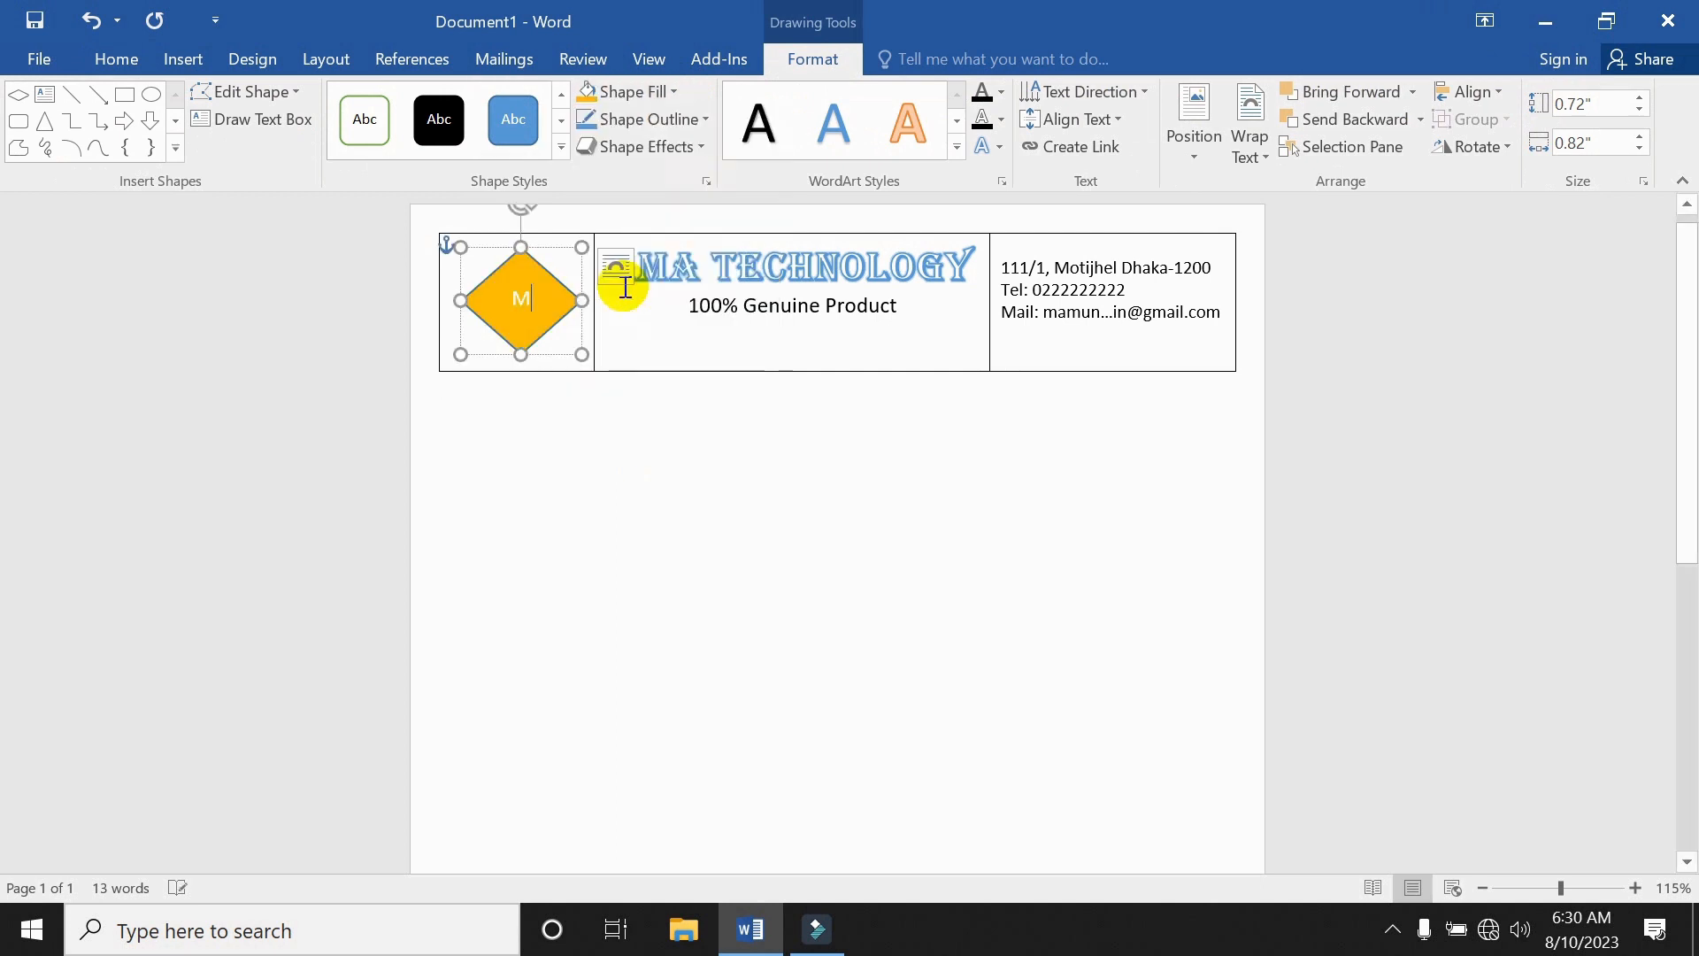
left_click(695, 118)
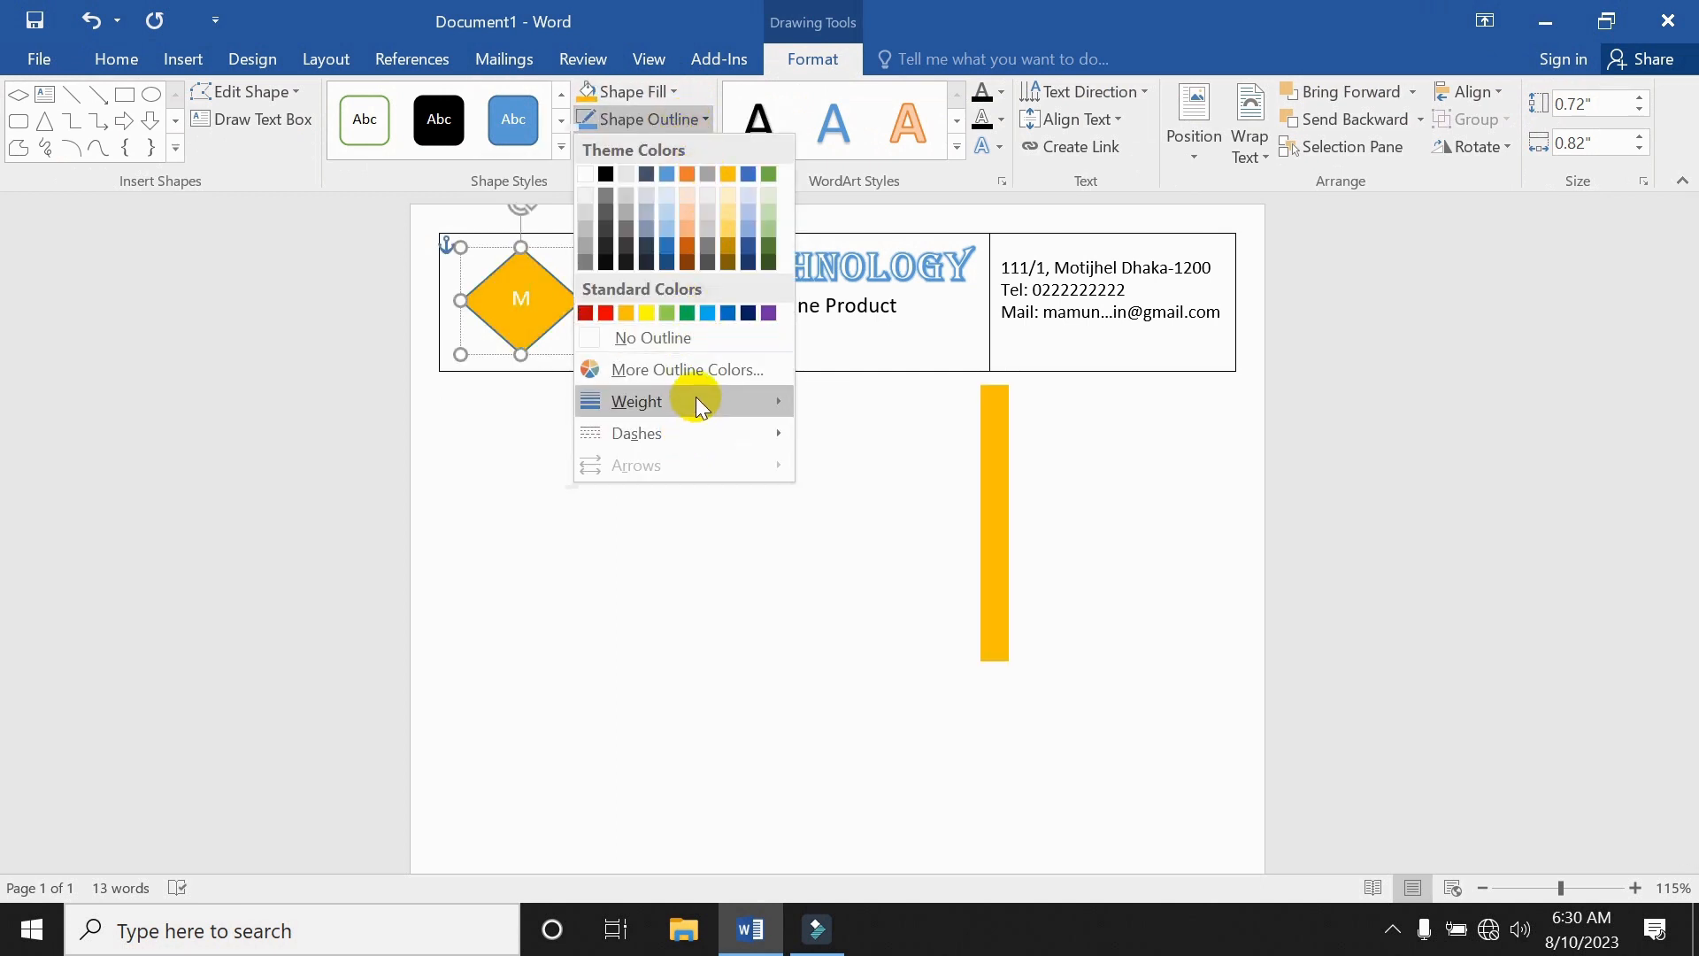
mouse_move(739, 397)
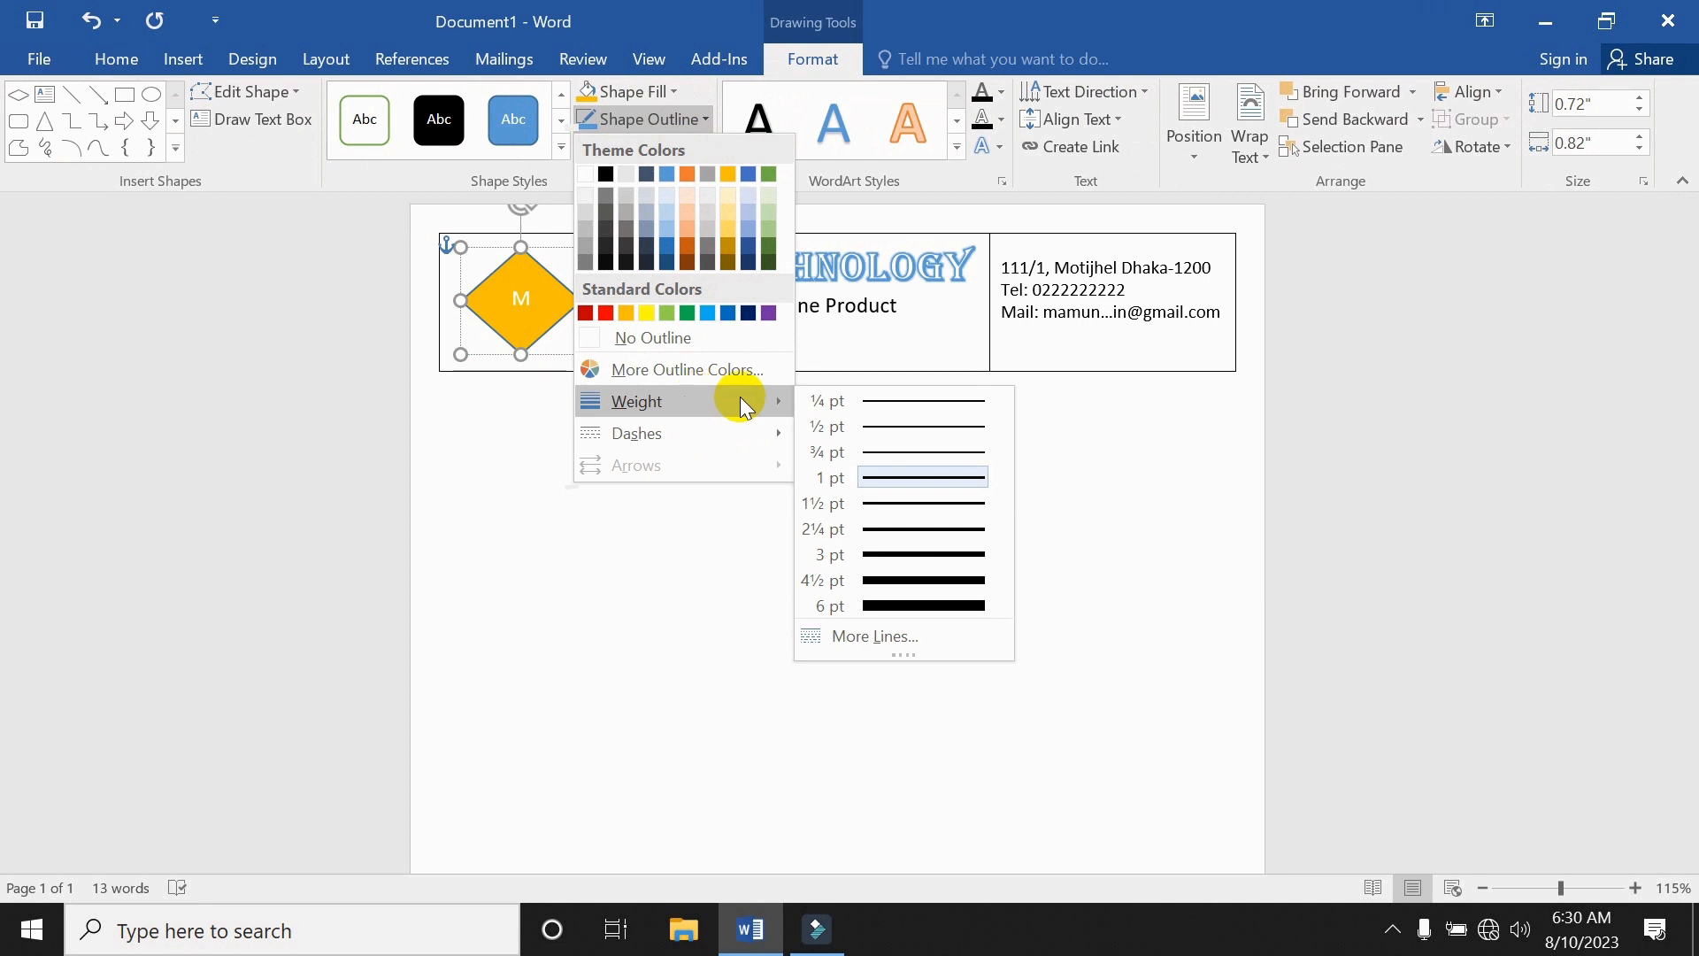
left_click(894, 571)
left_click(697, 120)
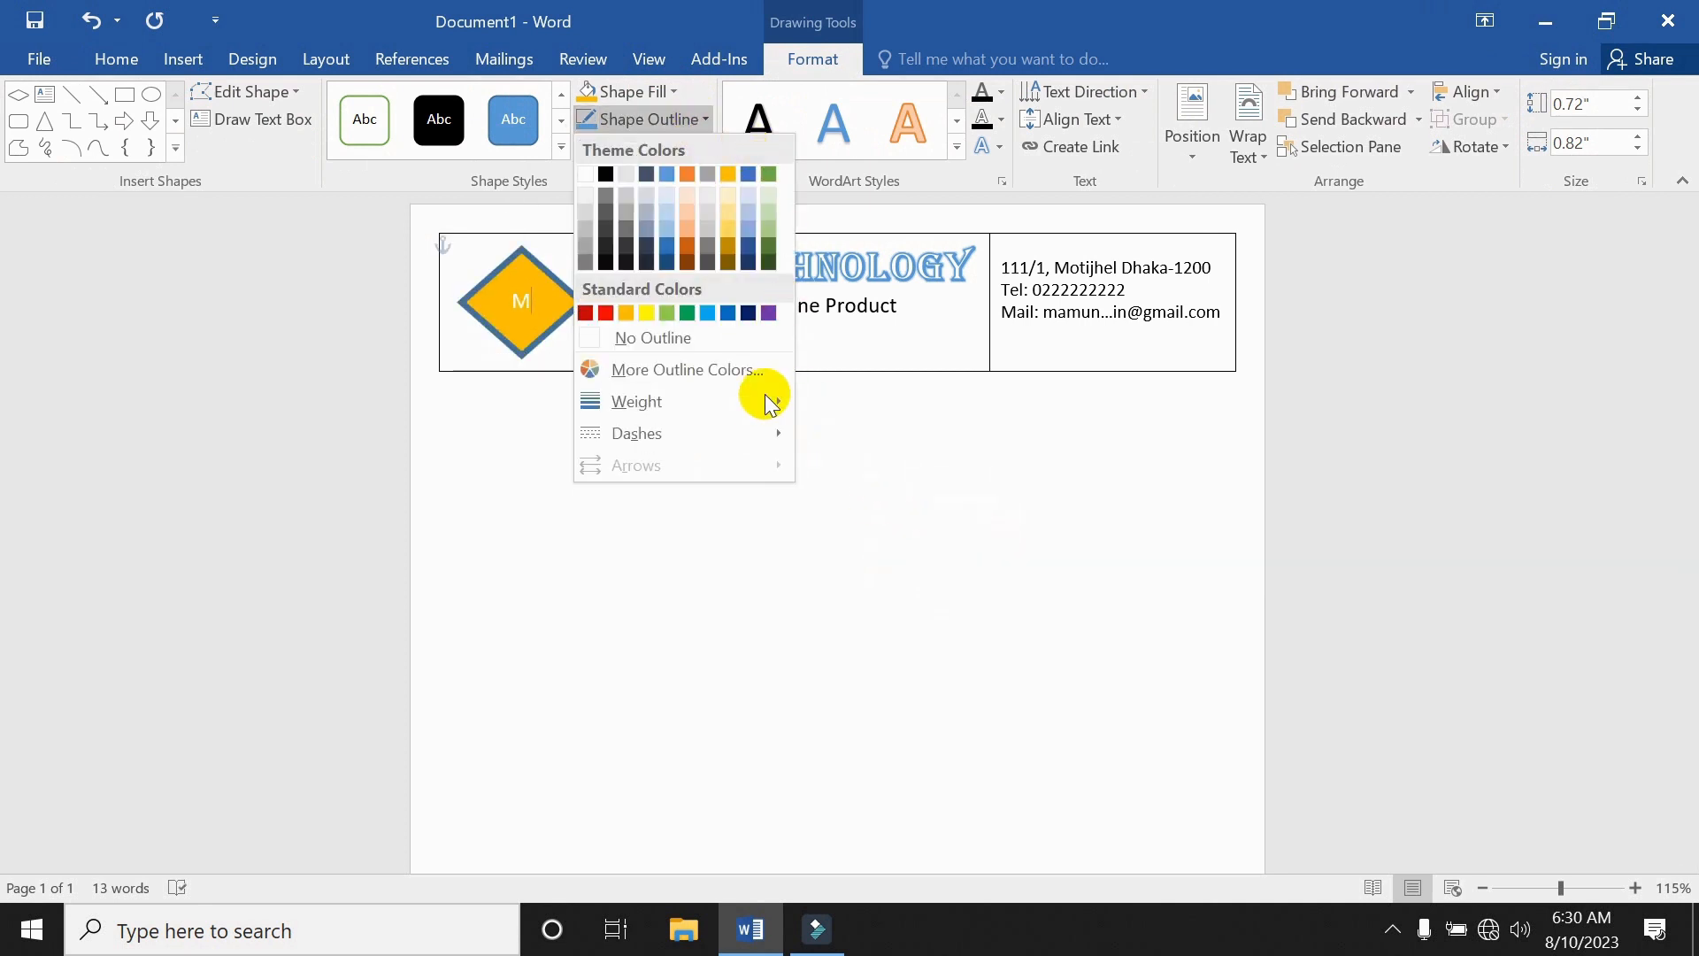
mouse_move(705, 436)
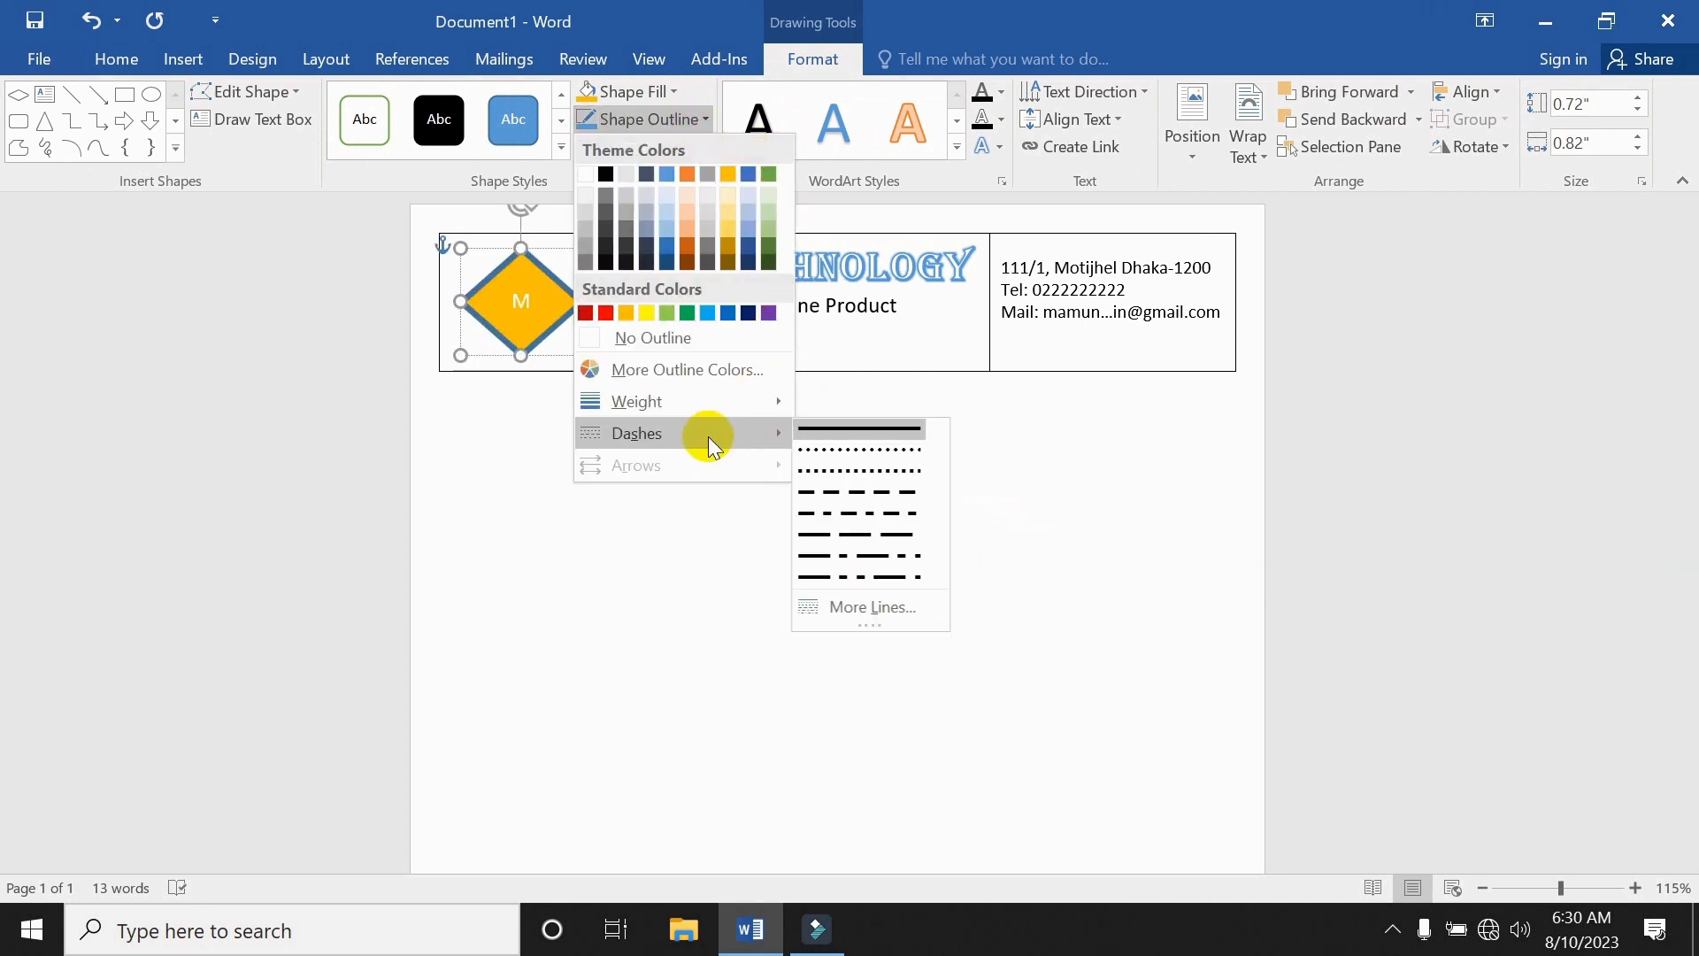
left_click(887, 535)
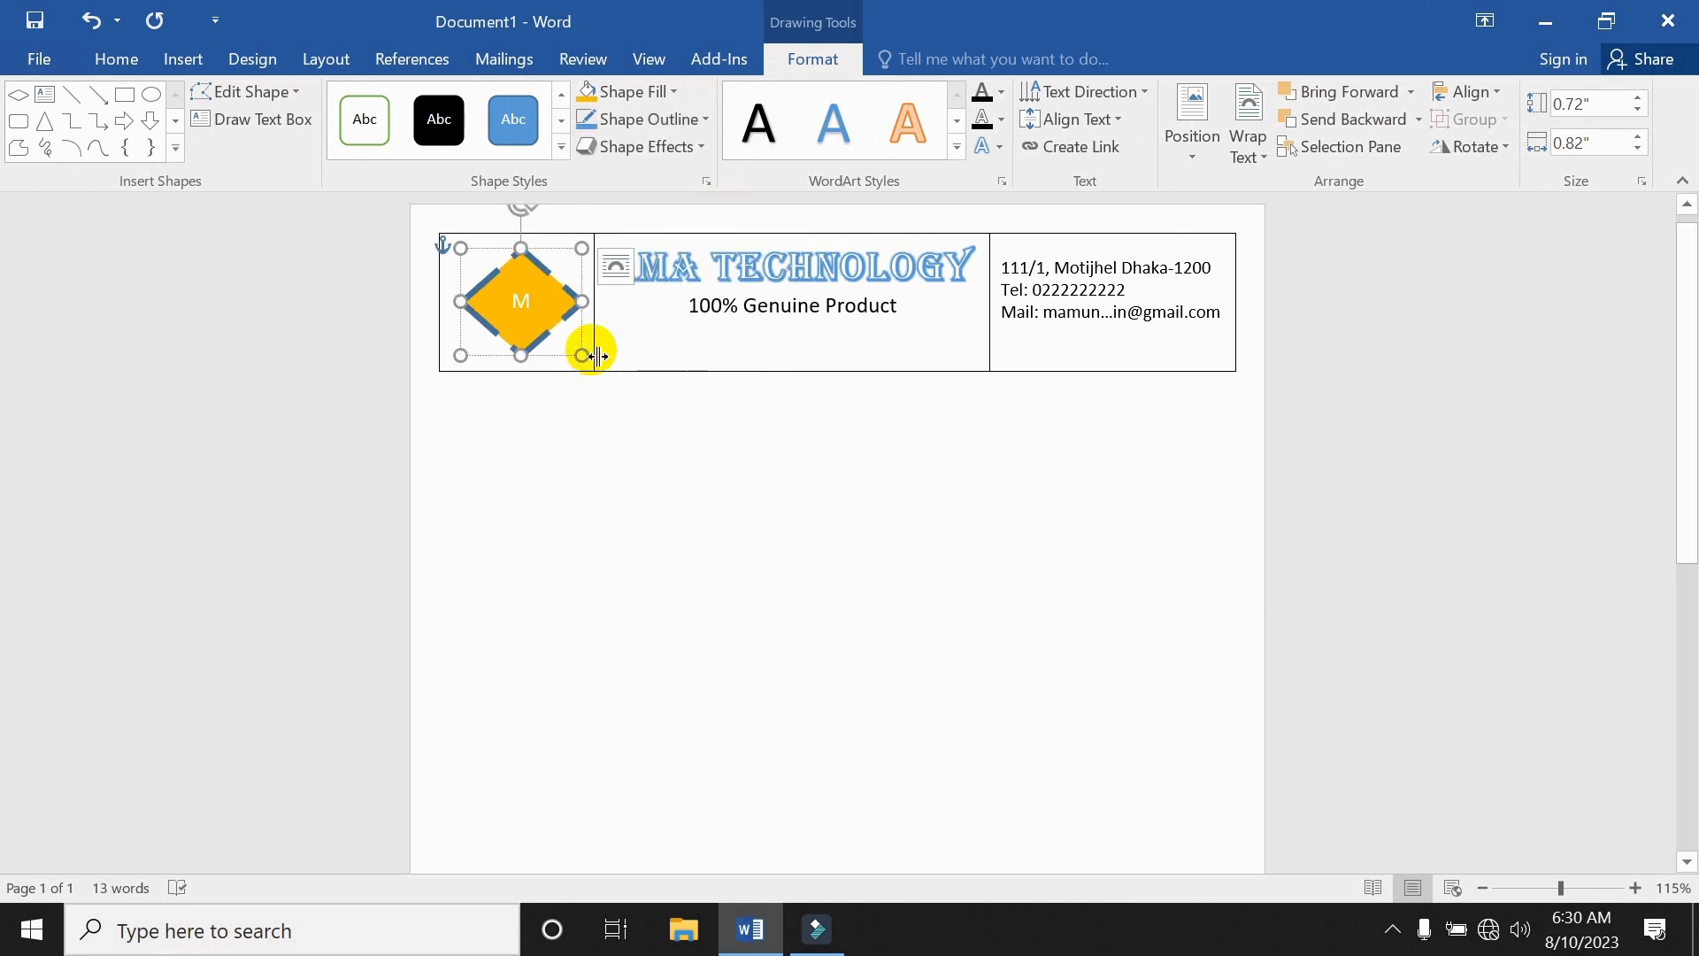
left_click(531, 301)
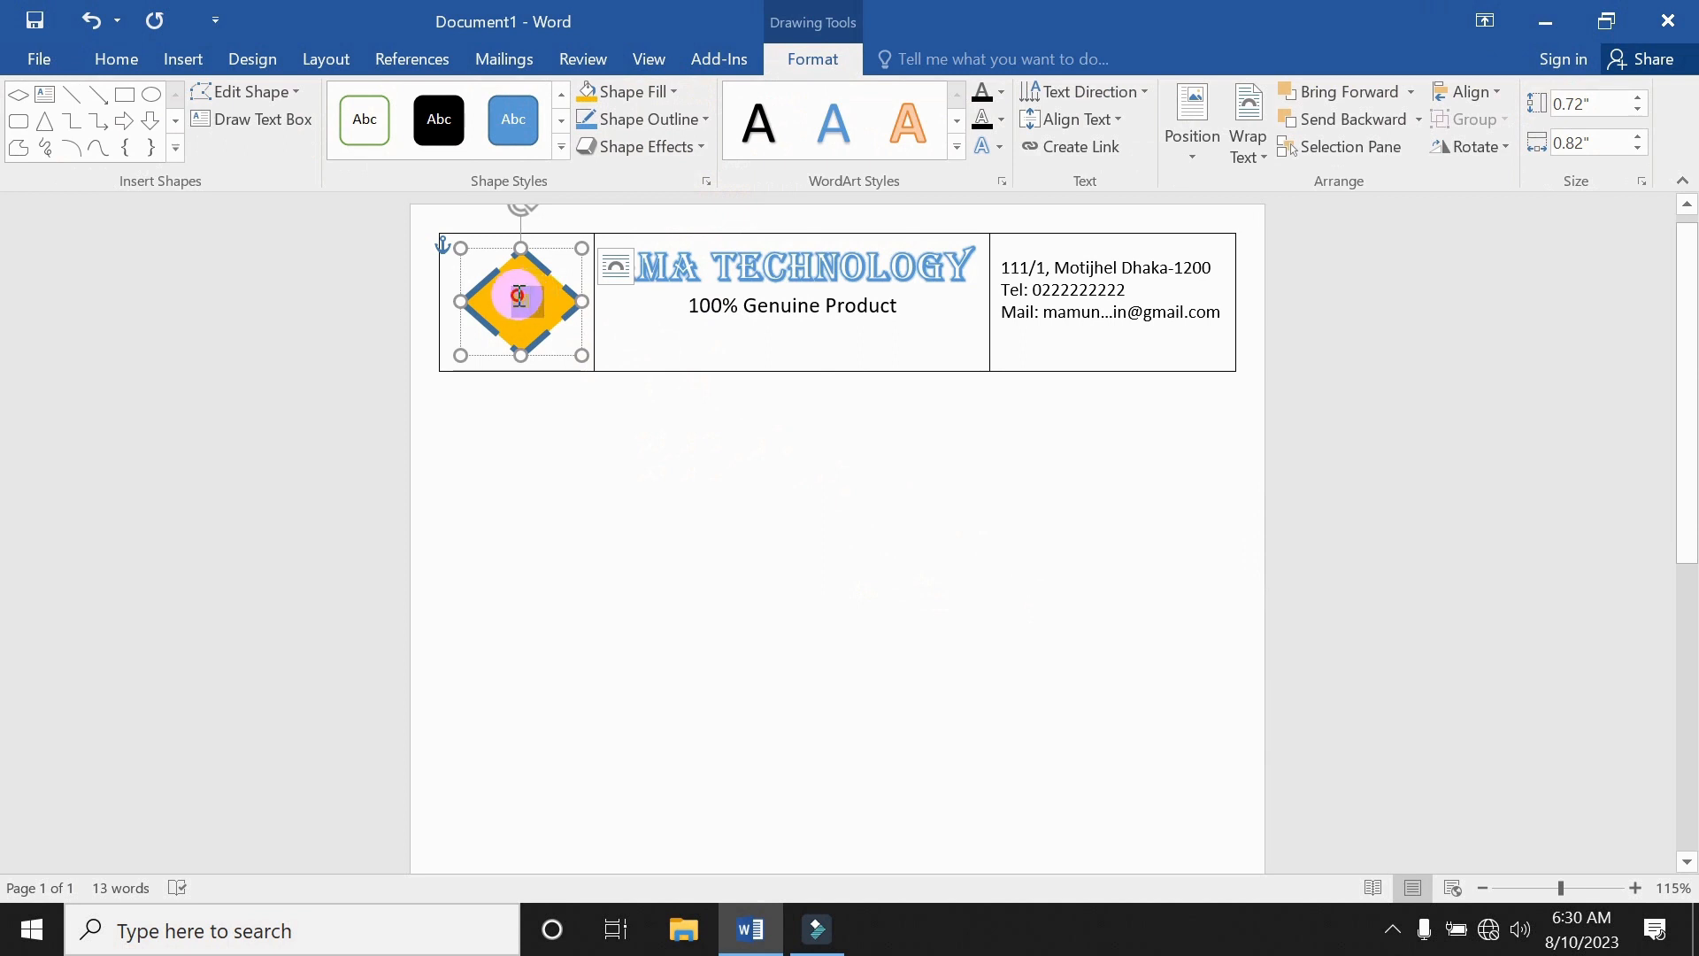
Make the letter M inside the diamond 16 pt.
double_click(518, 297)
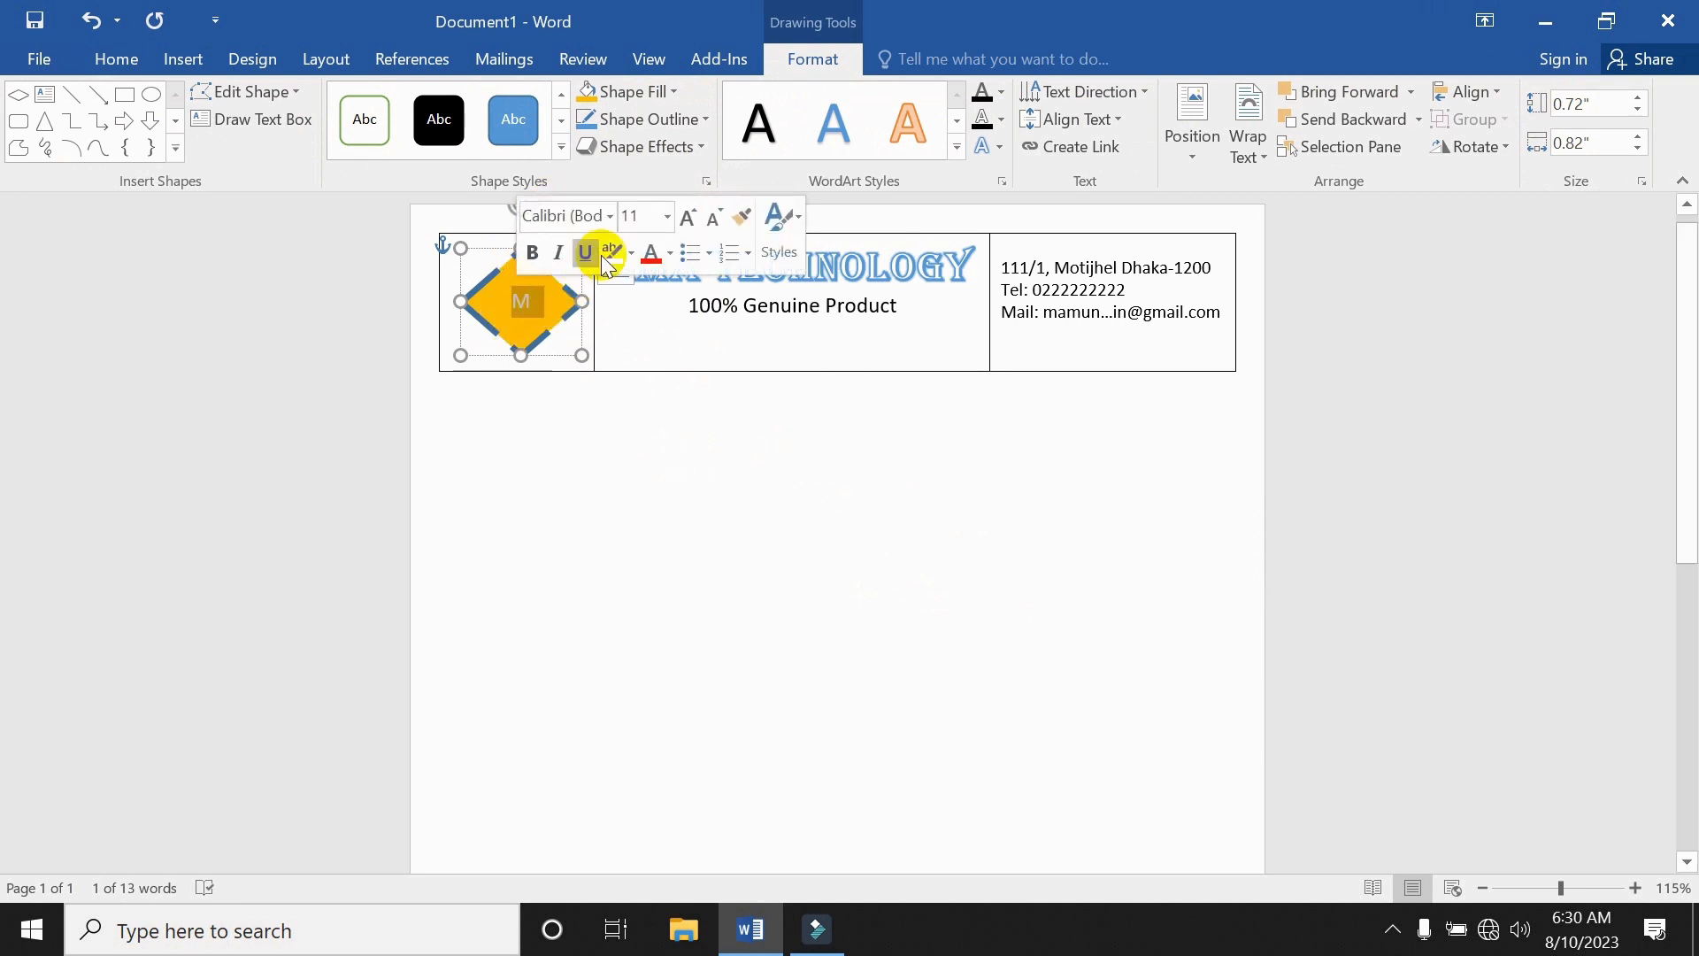
left_click(667, 216)
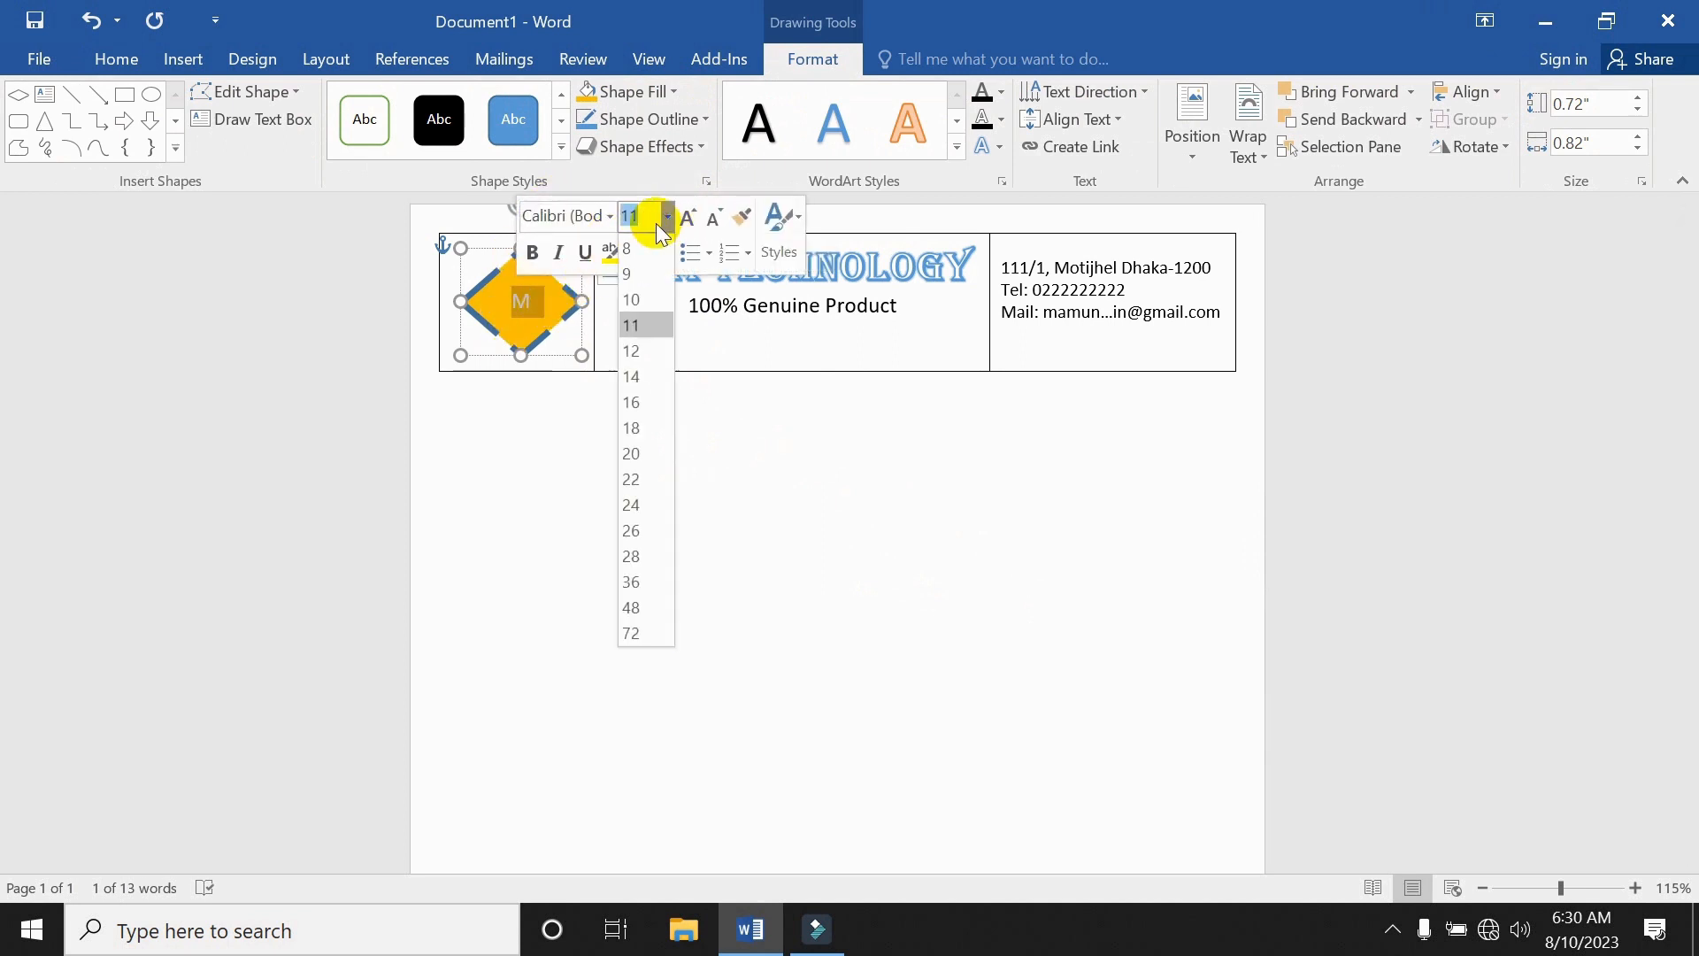
left_click(642, 405)
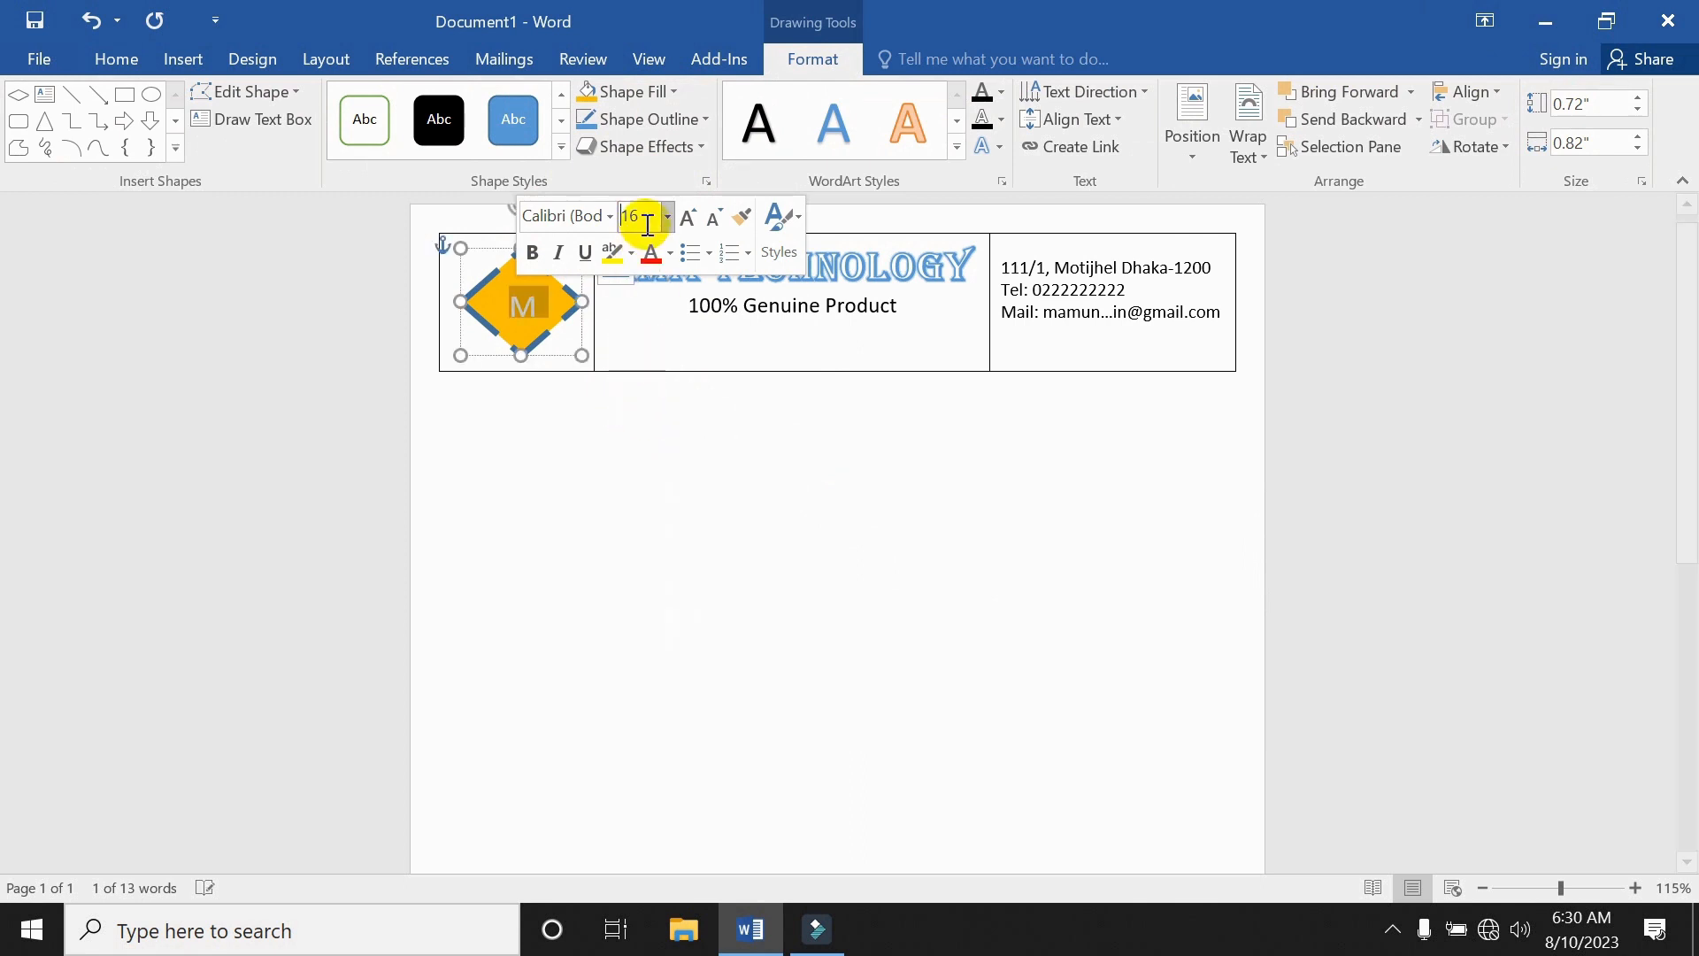
left_click(566, 428)
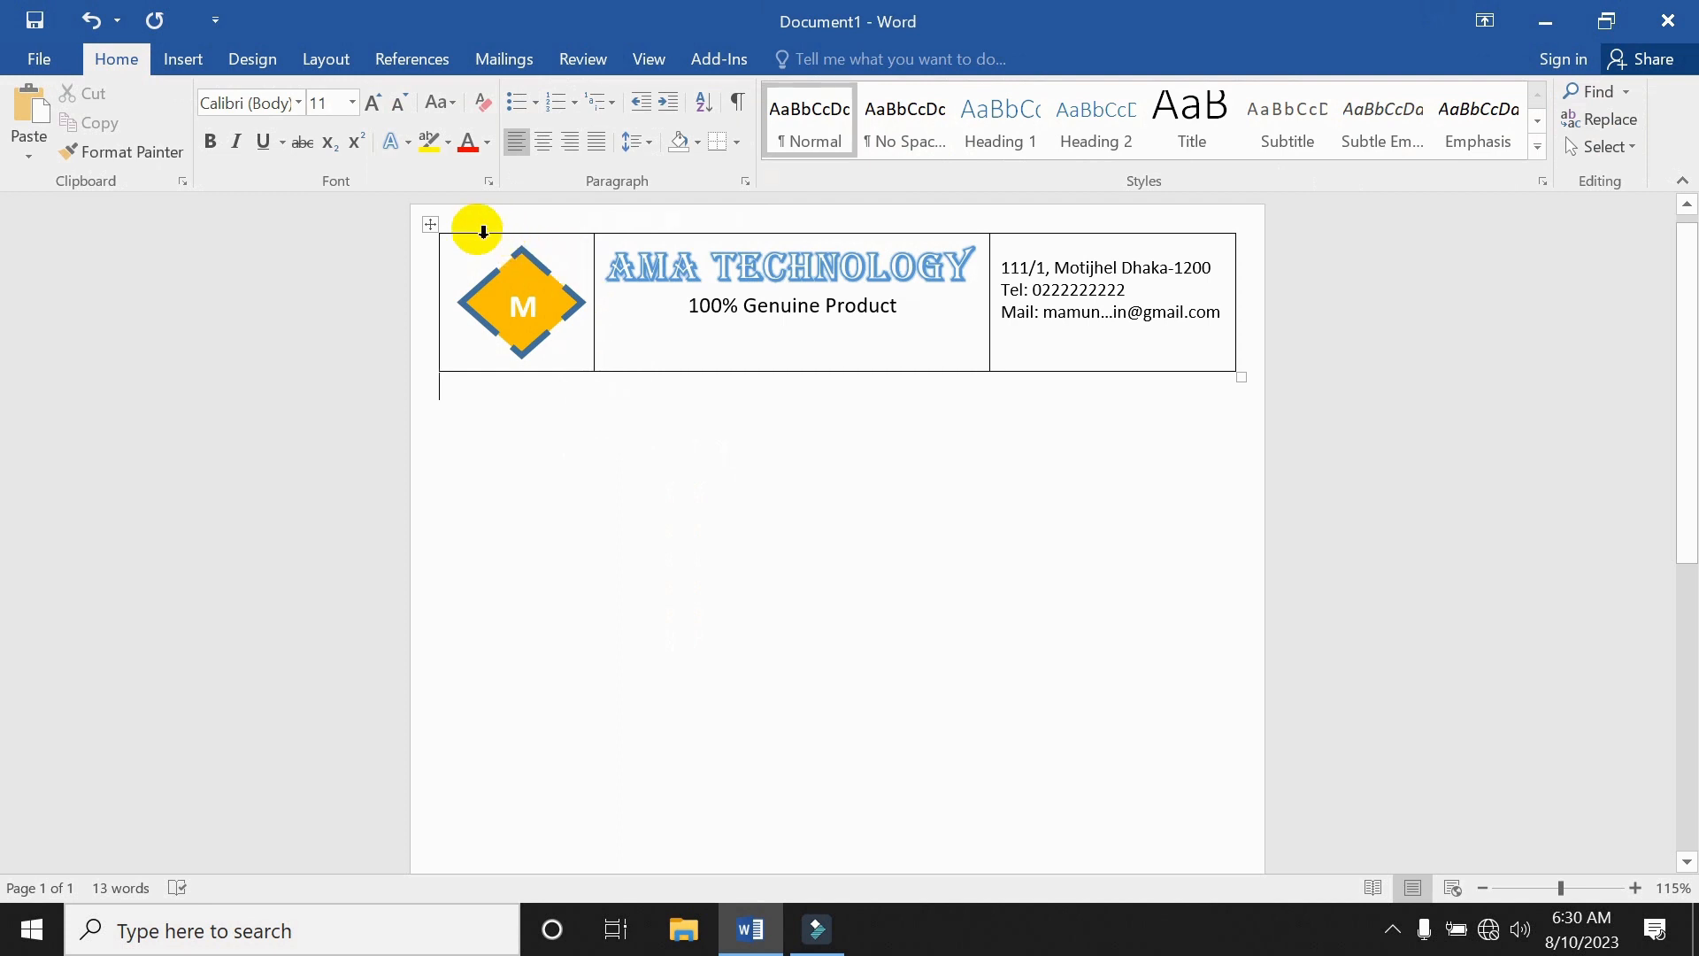
Apply No Border to the whole header table so the logo, title and contacts show no lines.
left_click(434, 227)
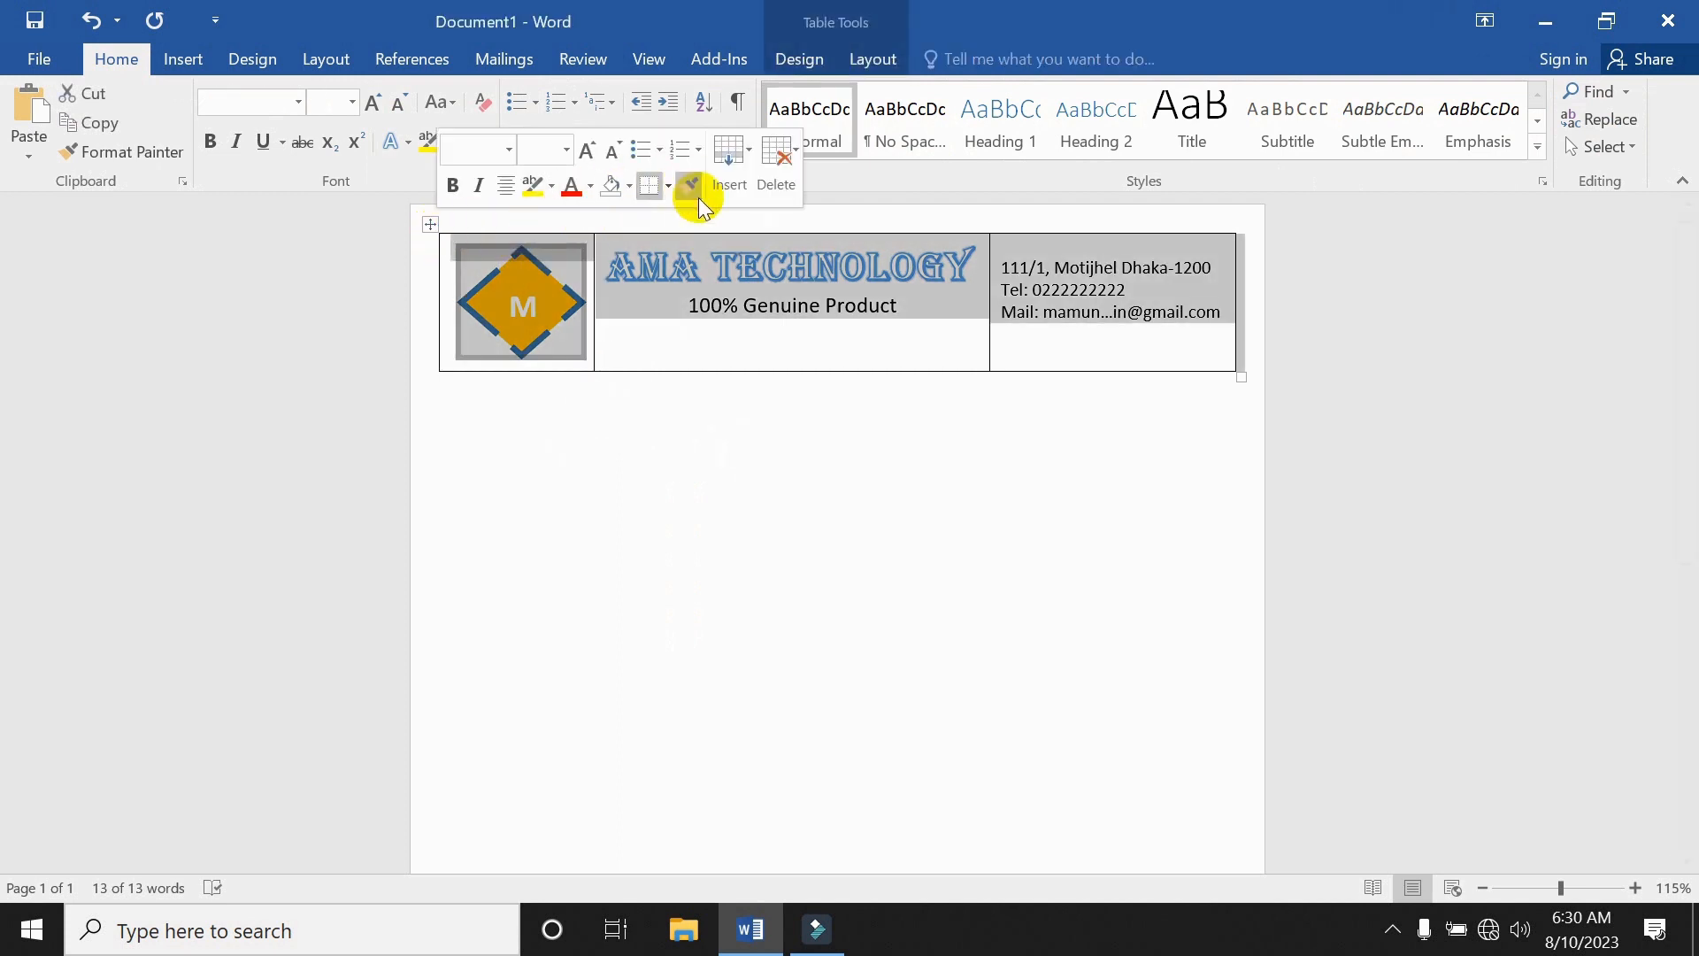
left_click(668, 185)
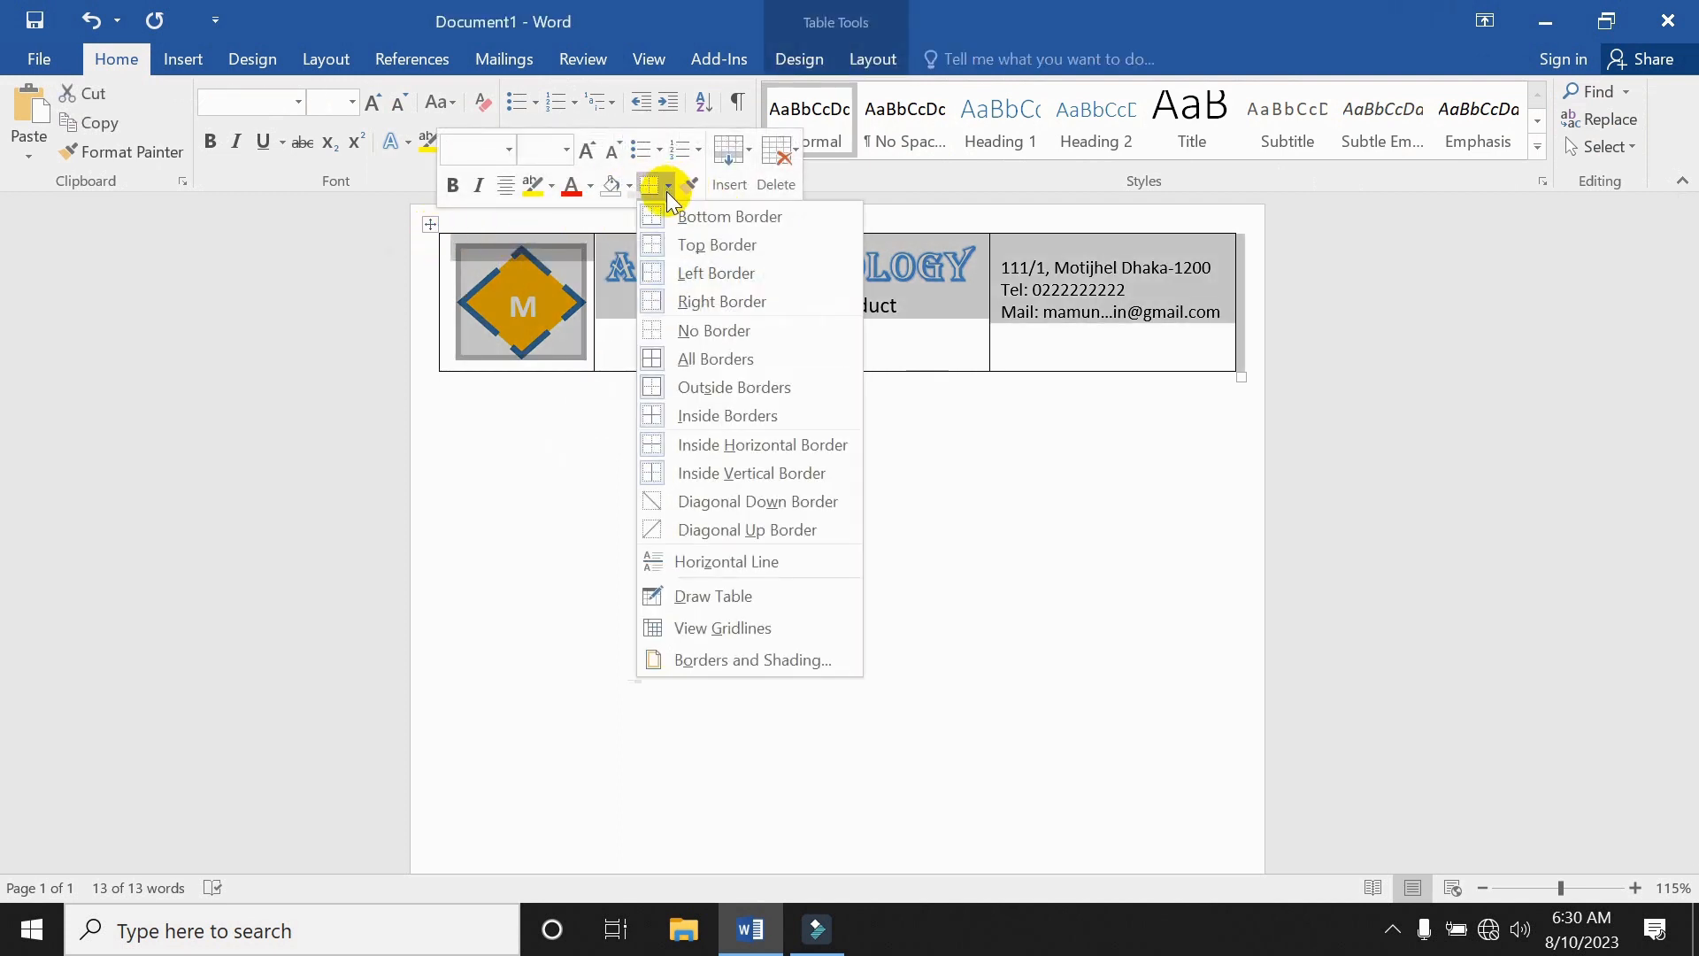
left_click(699, 331)
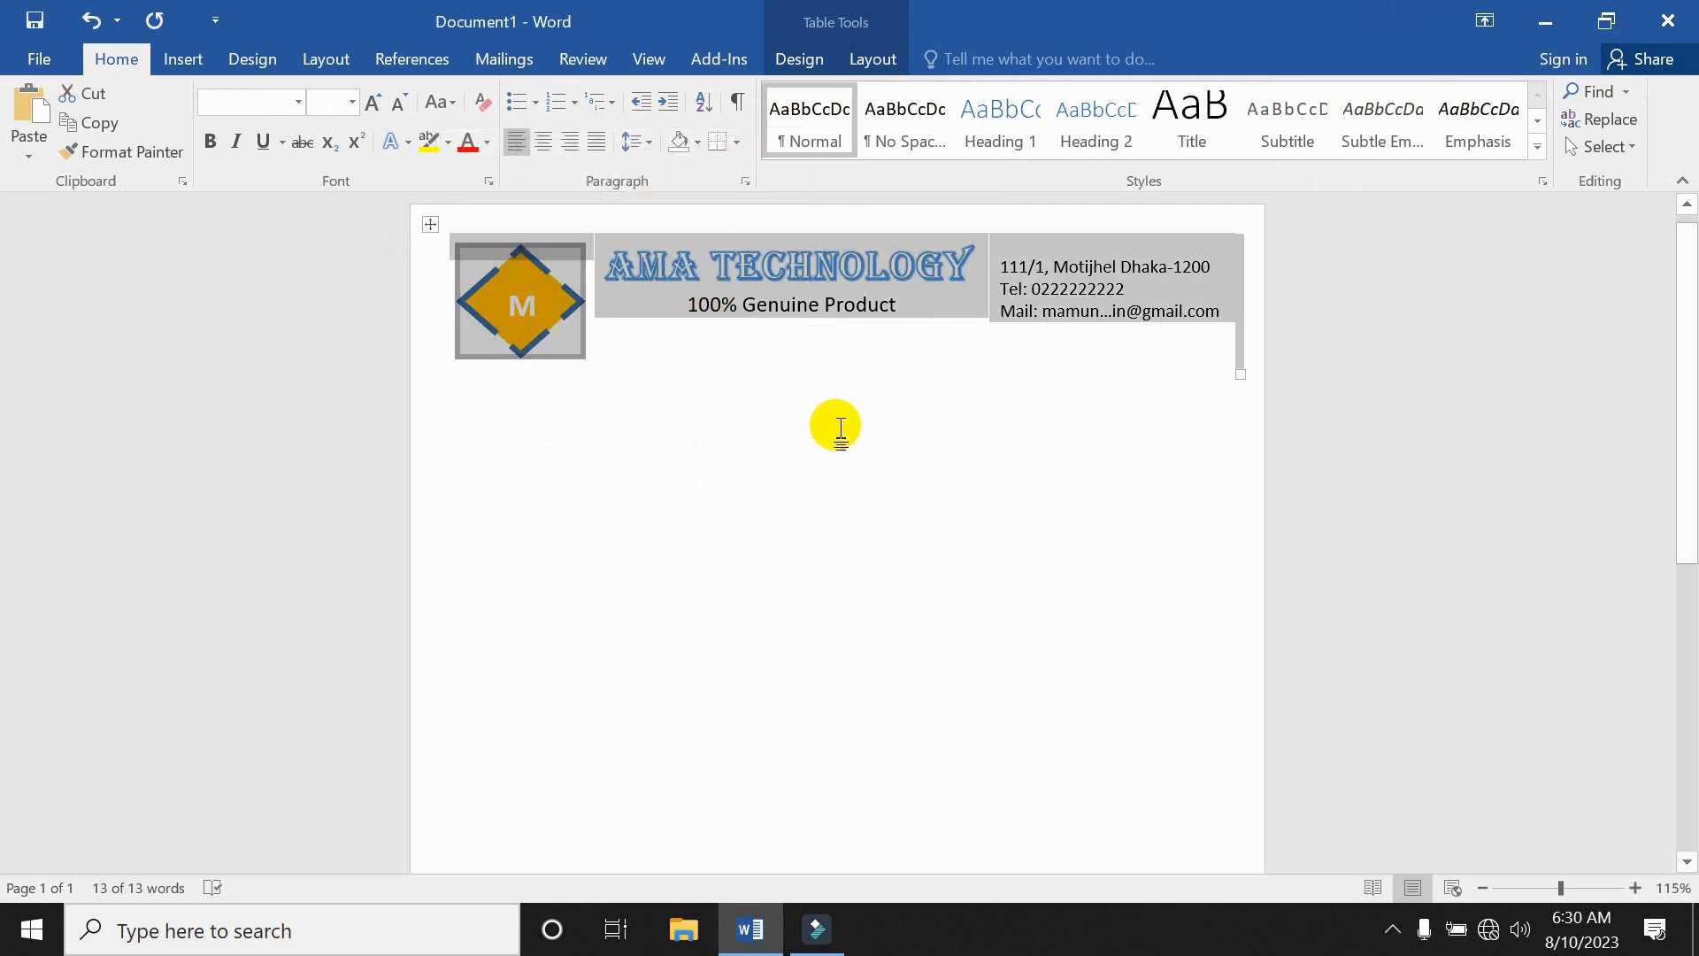
left_click(813, 429)
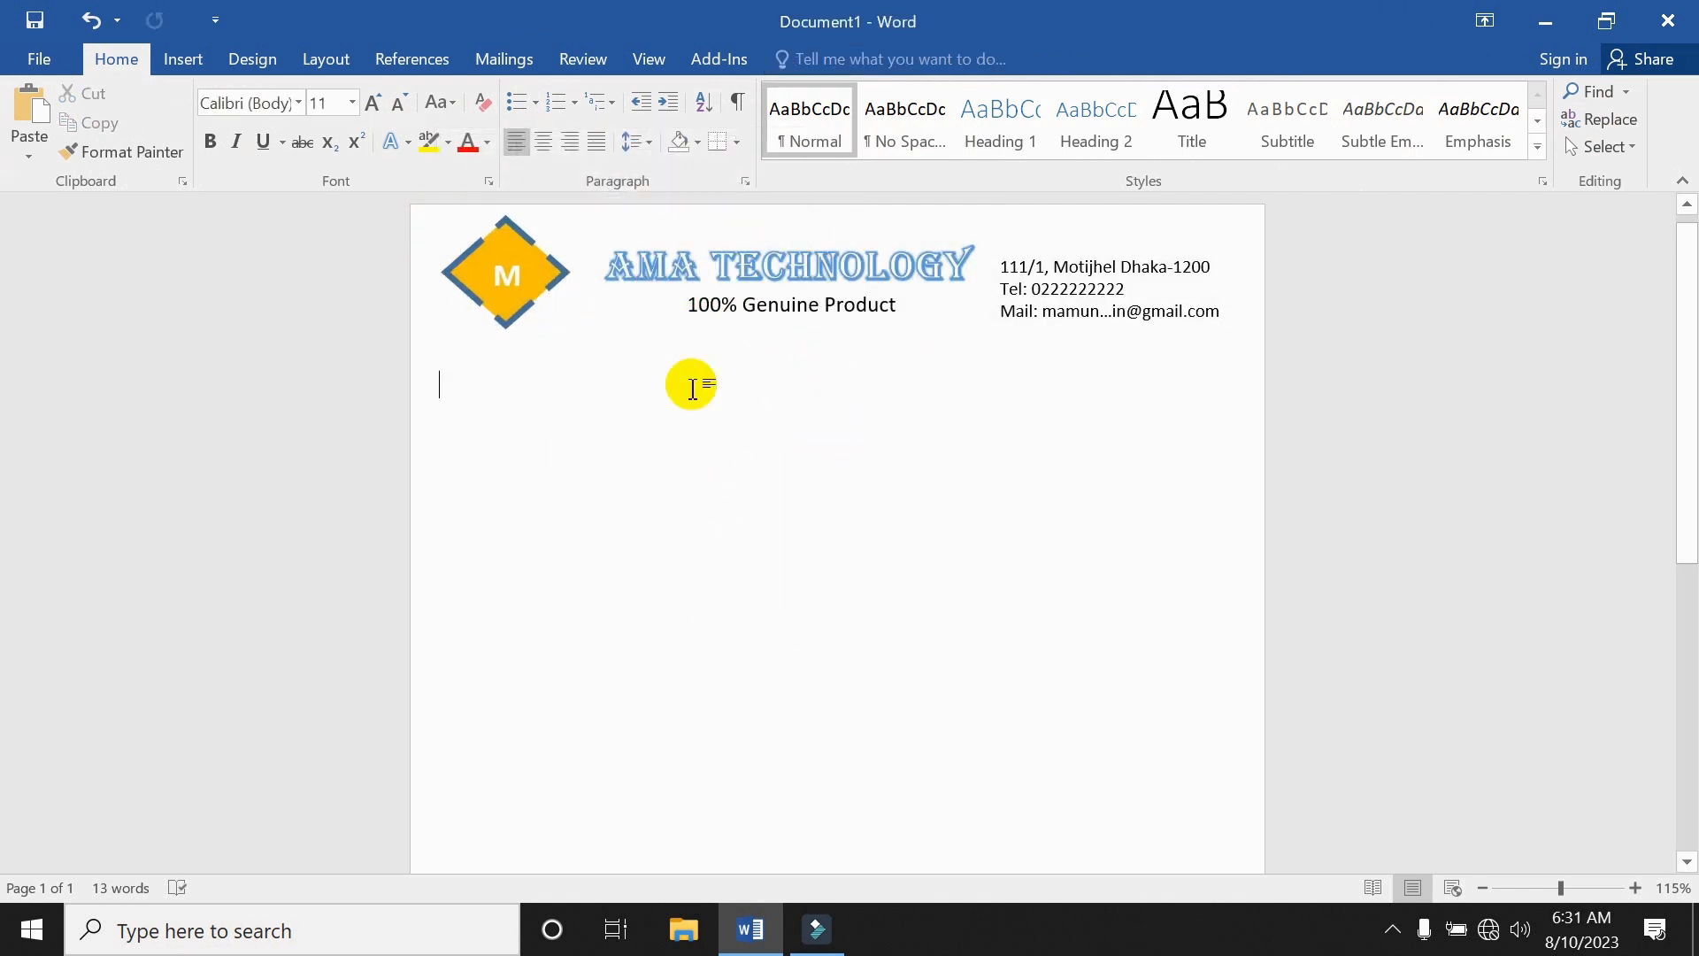
left_click(186, 59)
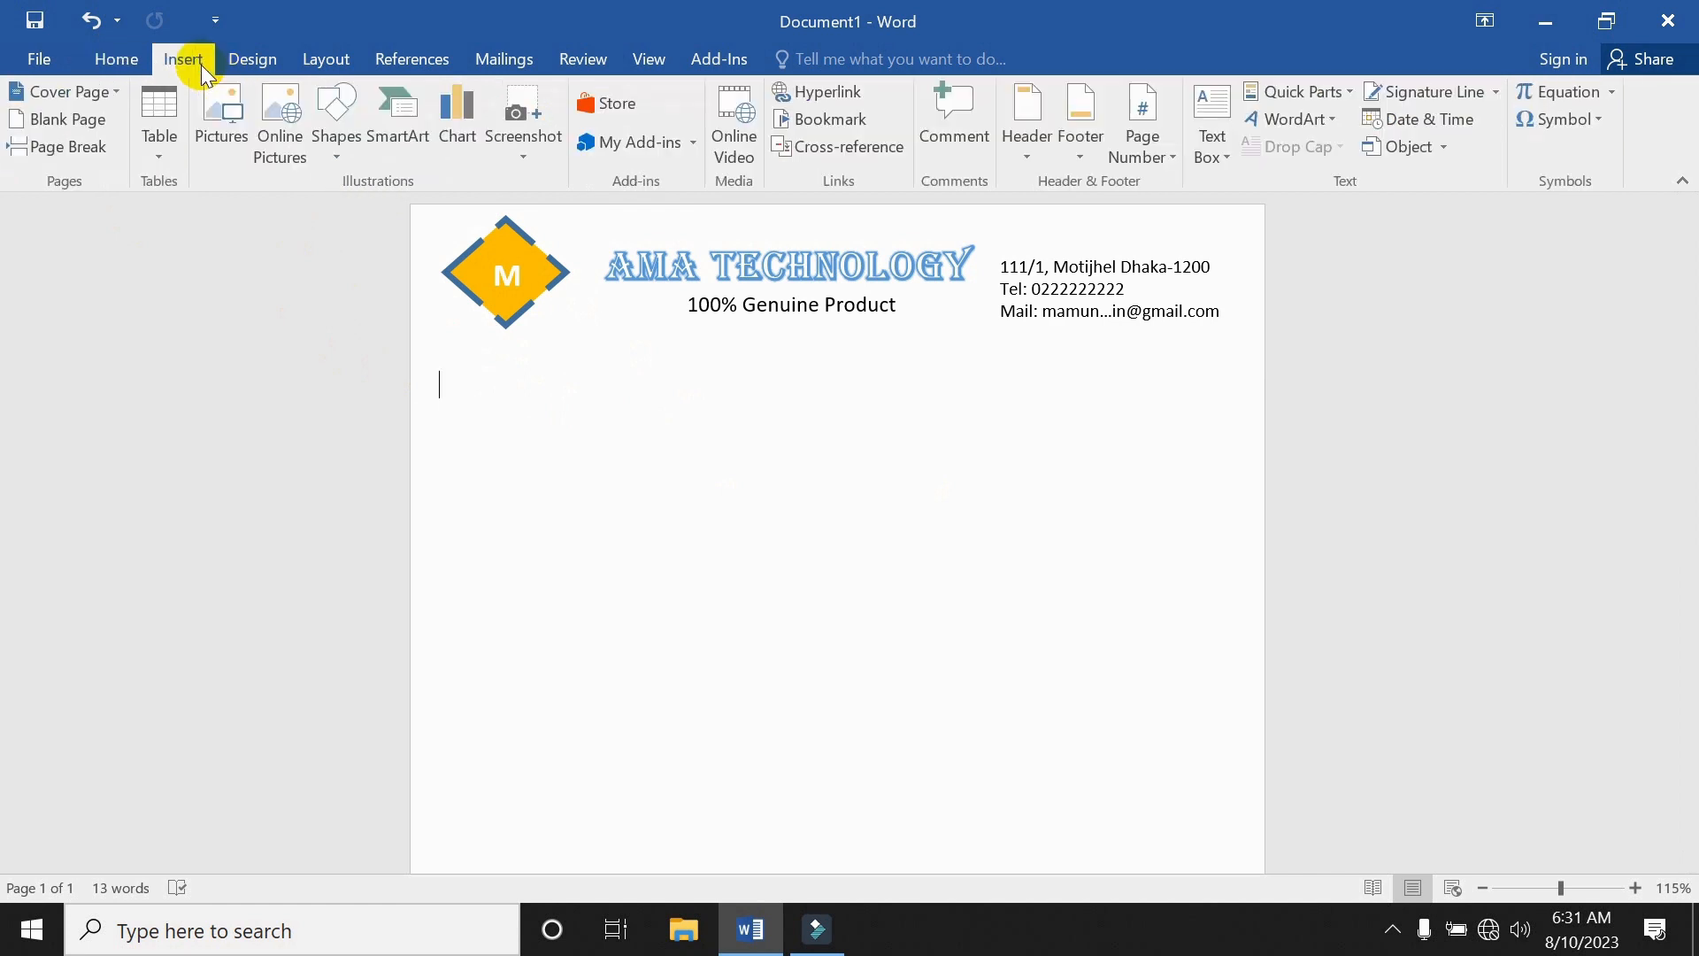
Draw a rounded rectangle below the header title and add the Cash Memo label inside it.
left_click(334, 157)
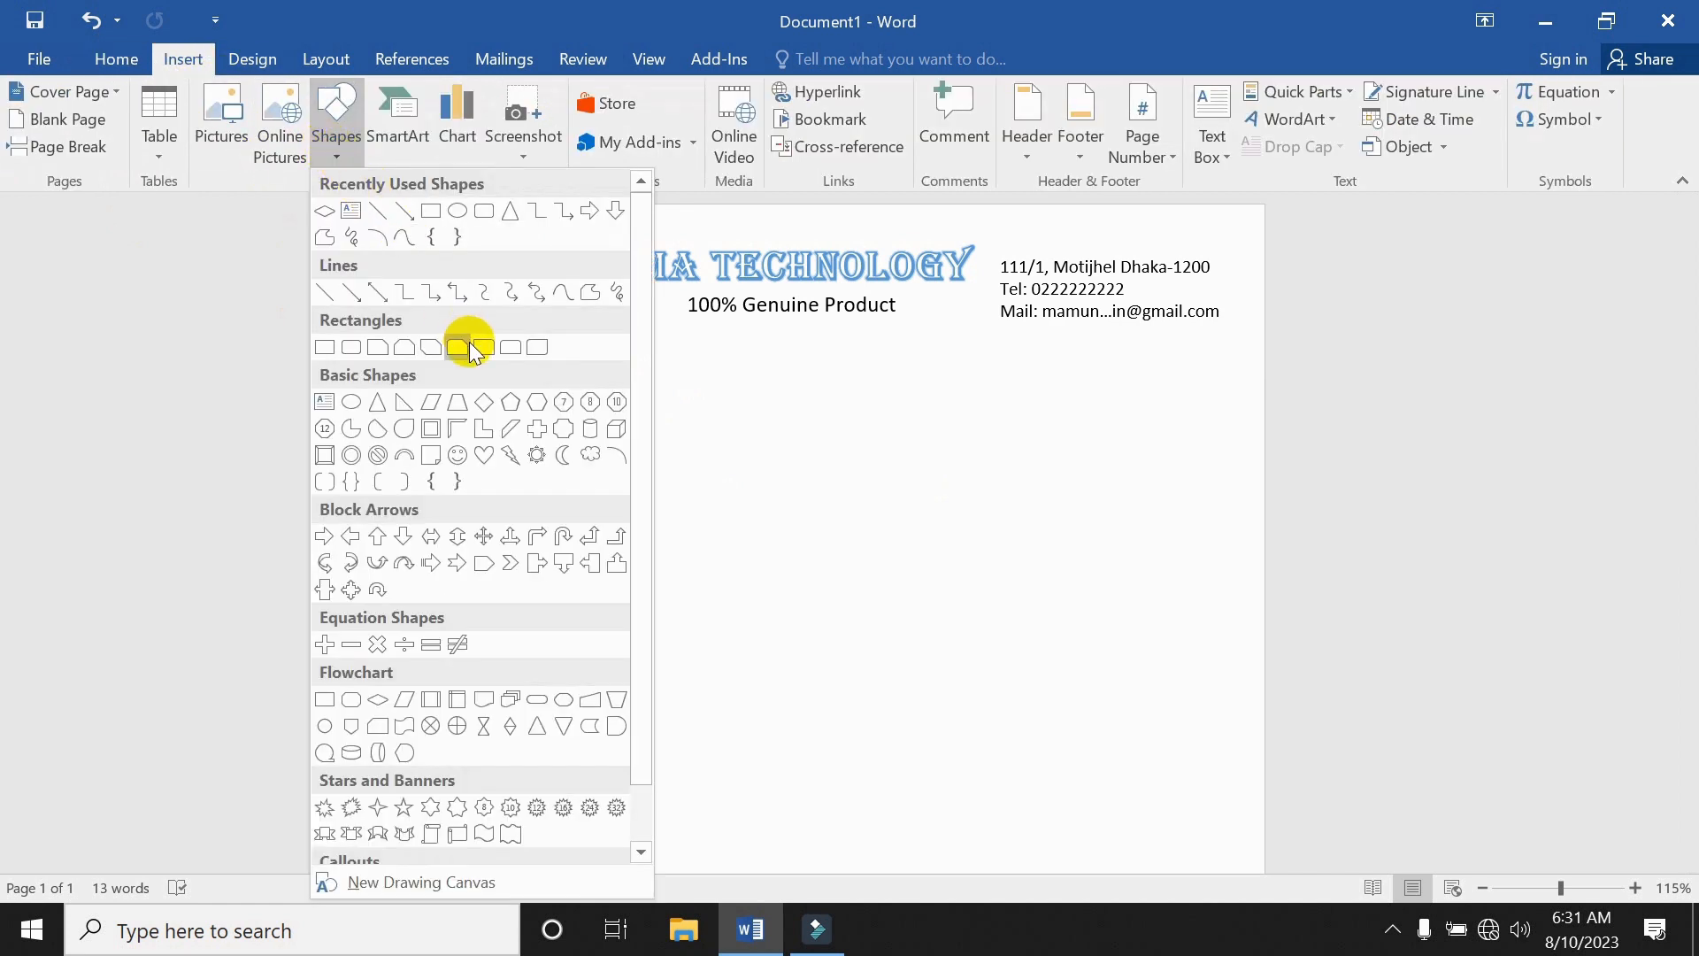
left_click(356, 347)
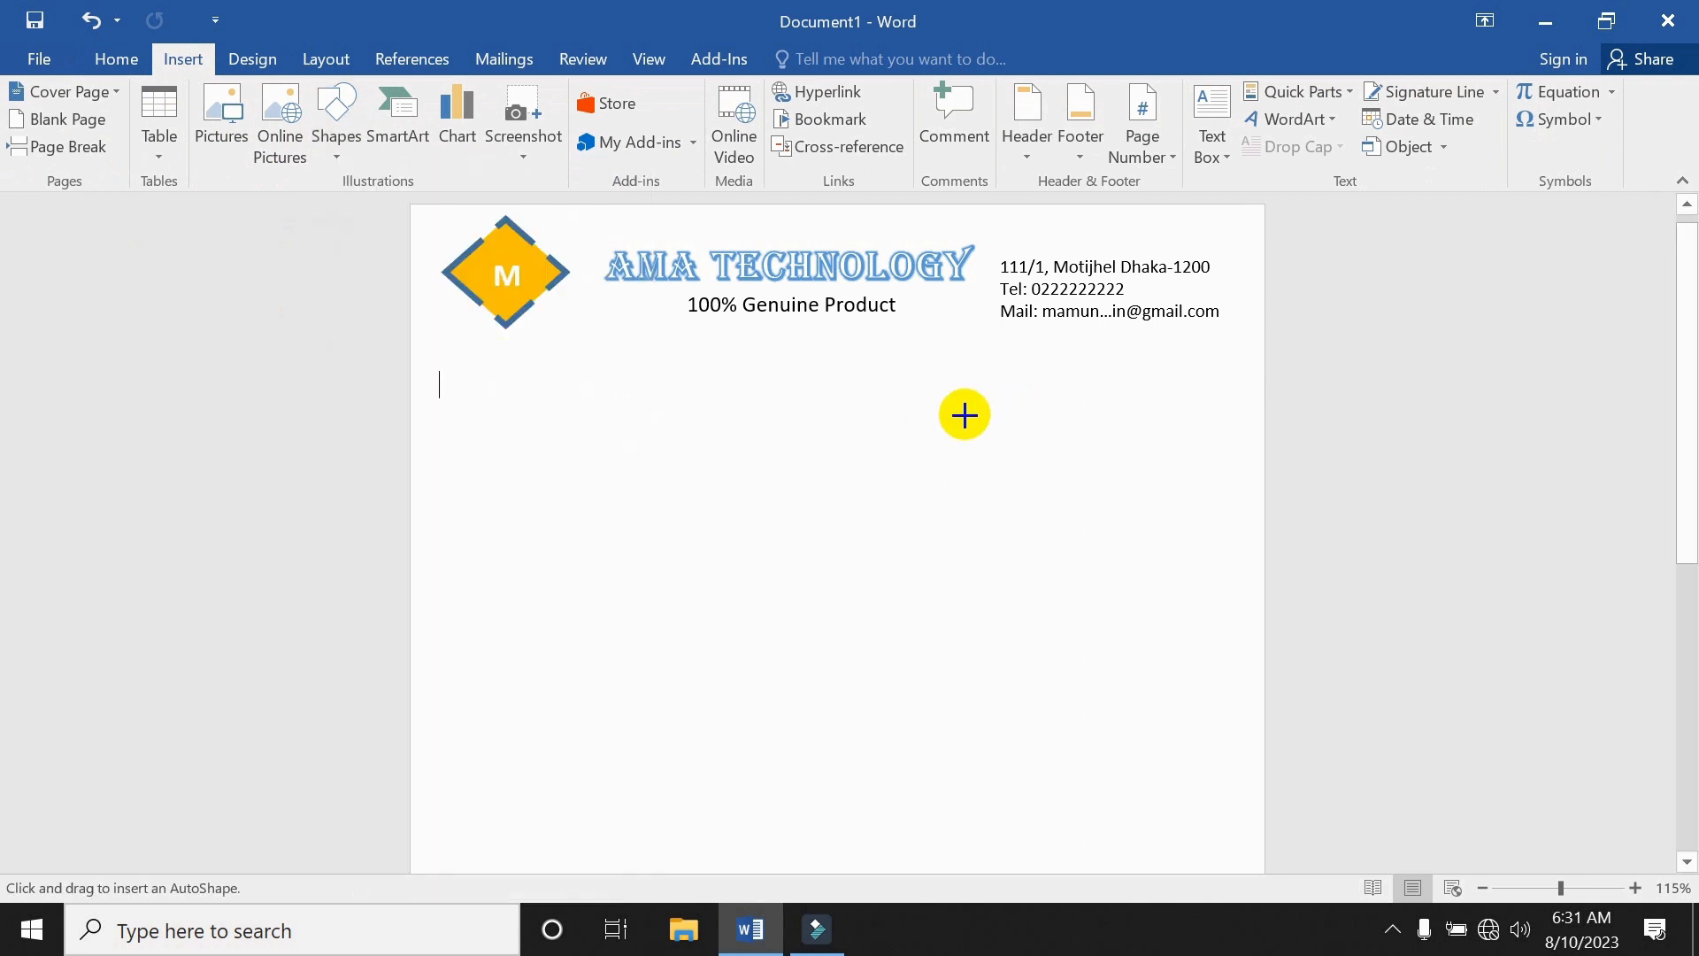
mouse_move(722, 360)
left_mouse_down()
mouse_move(1012, 448)
mouse_move(983, 440)
left_mouse_up()
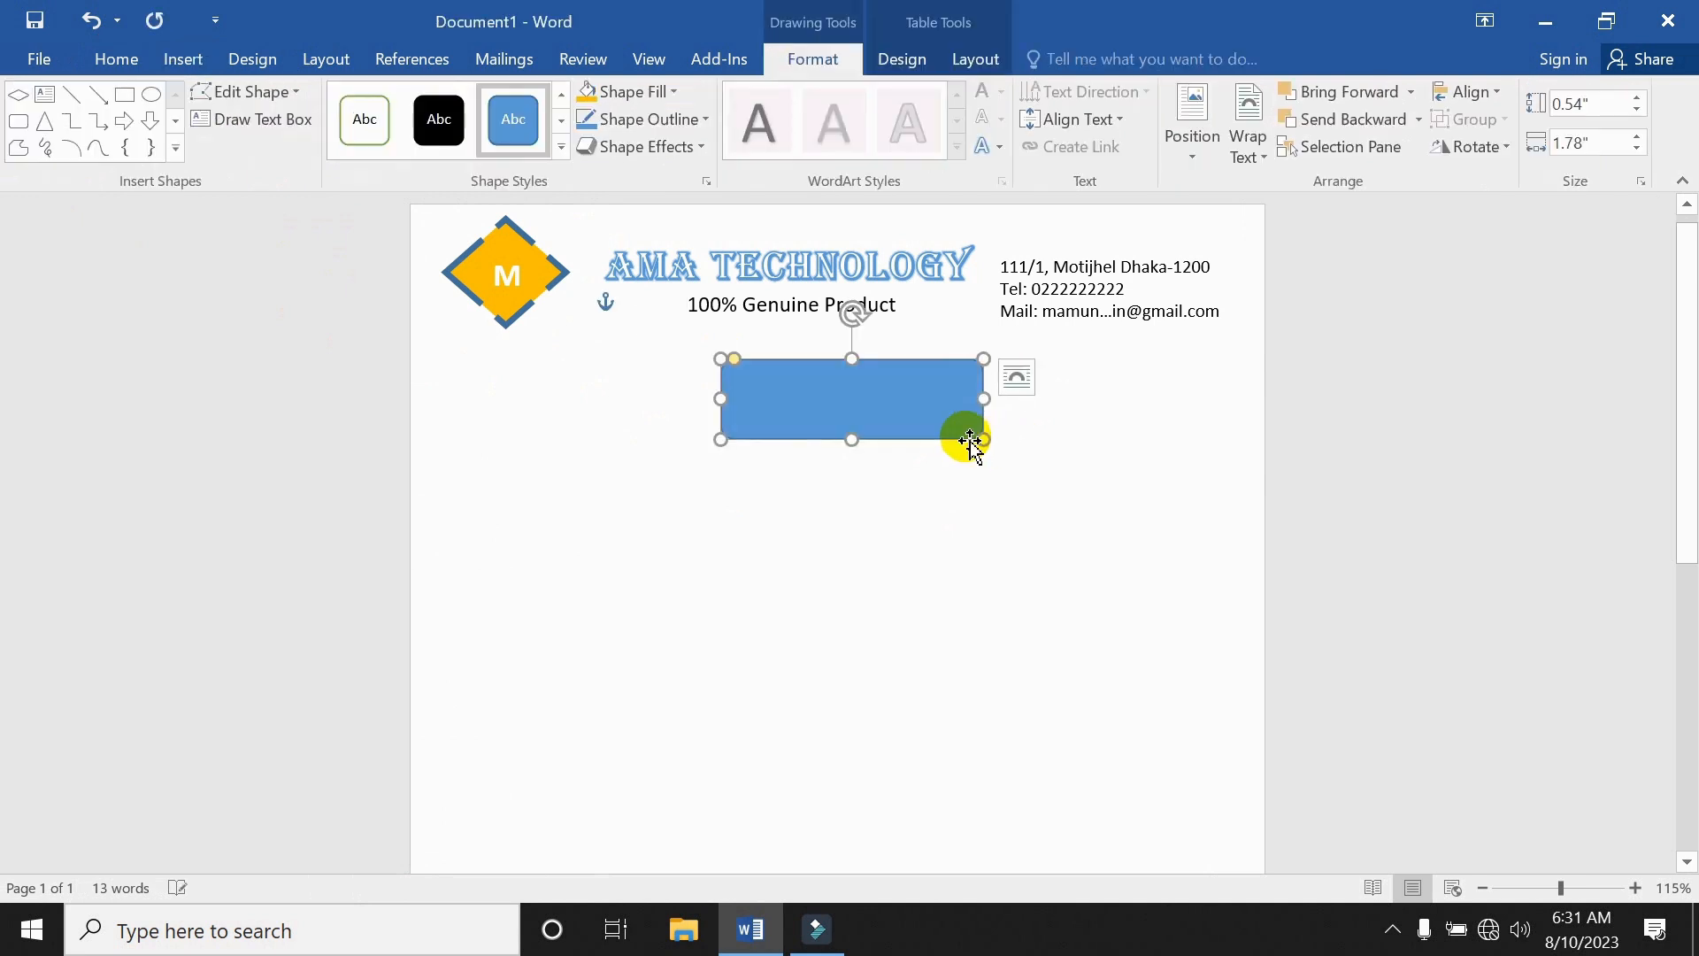
right_click(909, 403)
left_click(984, 559)
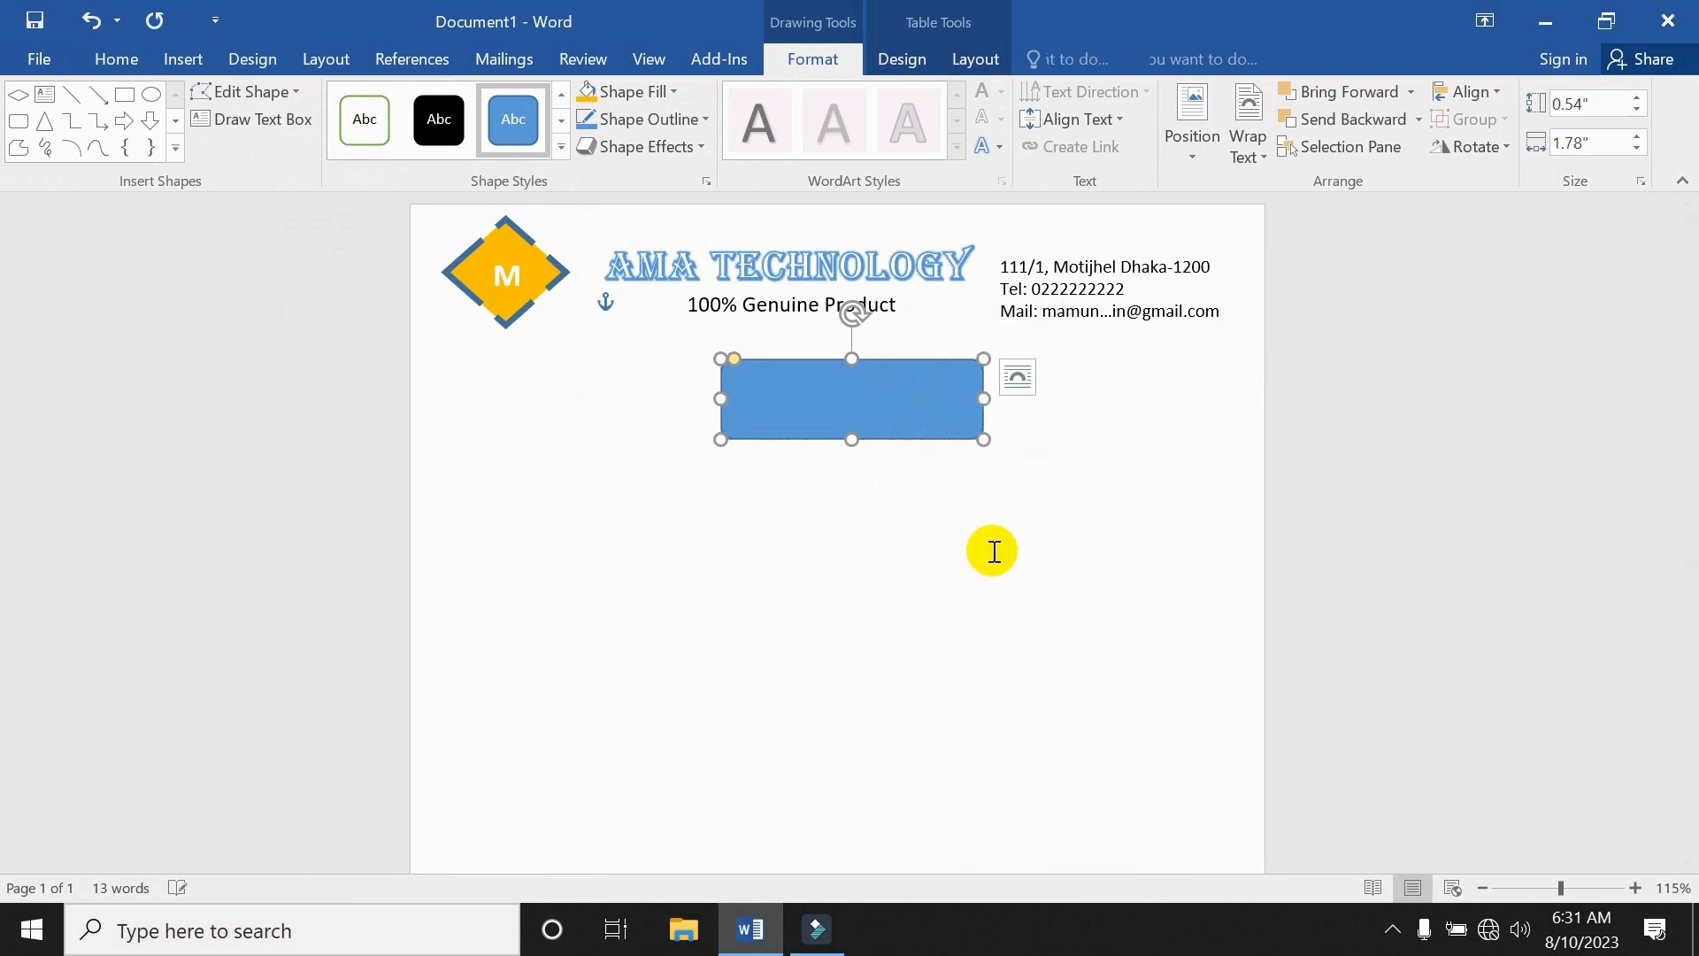
type("C")
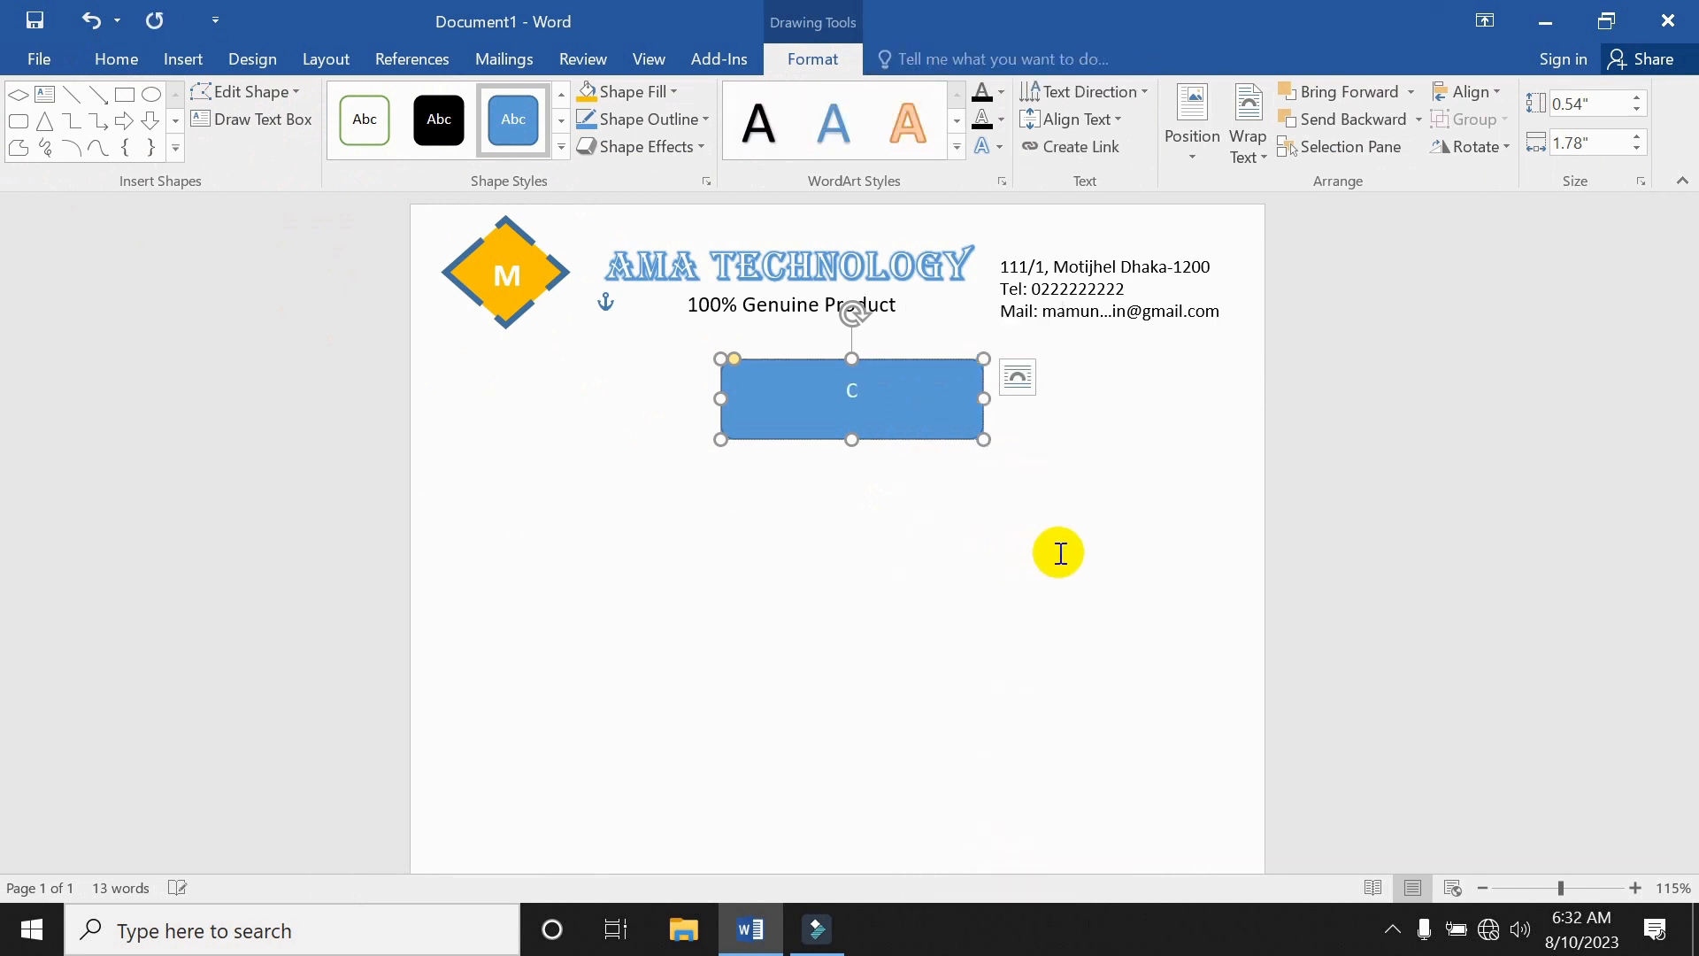
type("ash Memo")
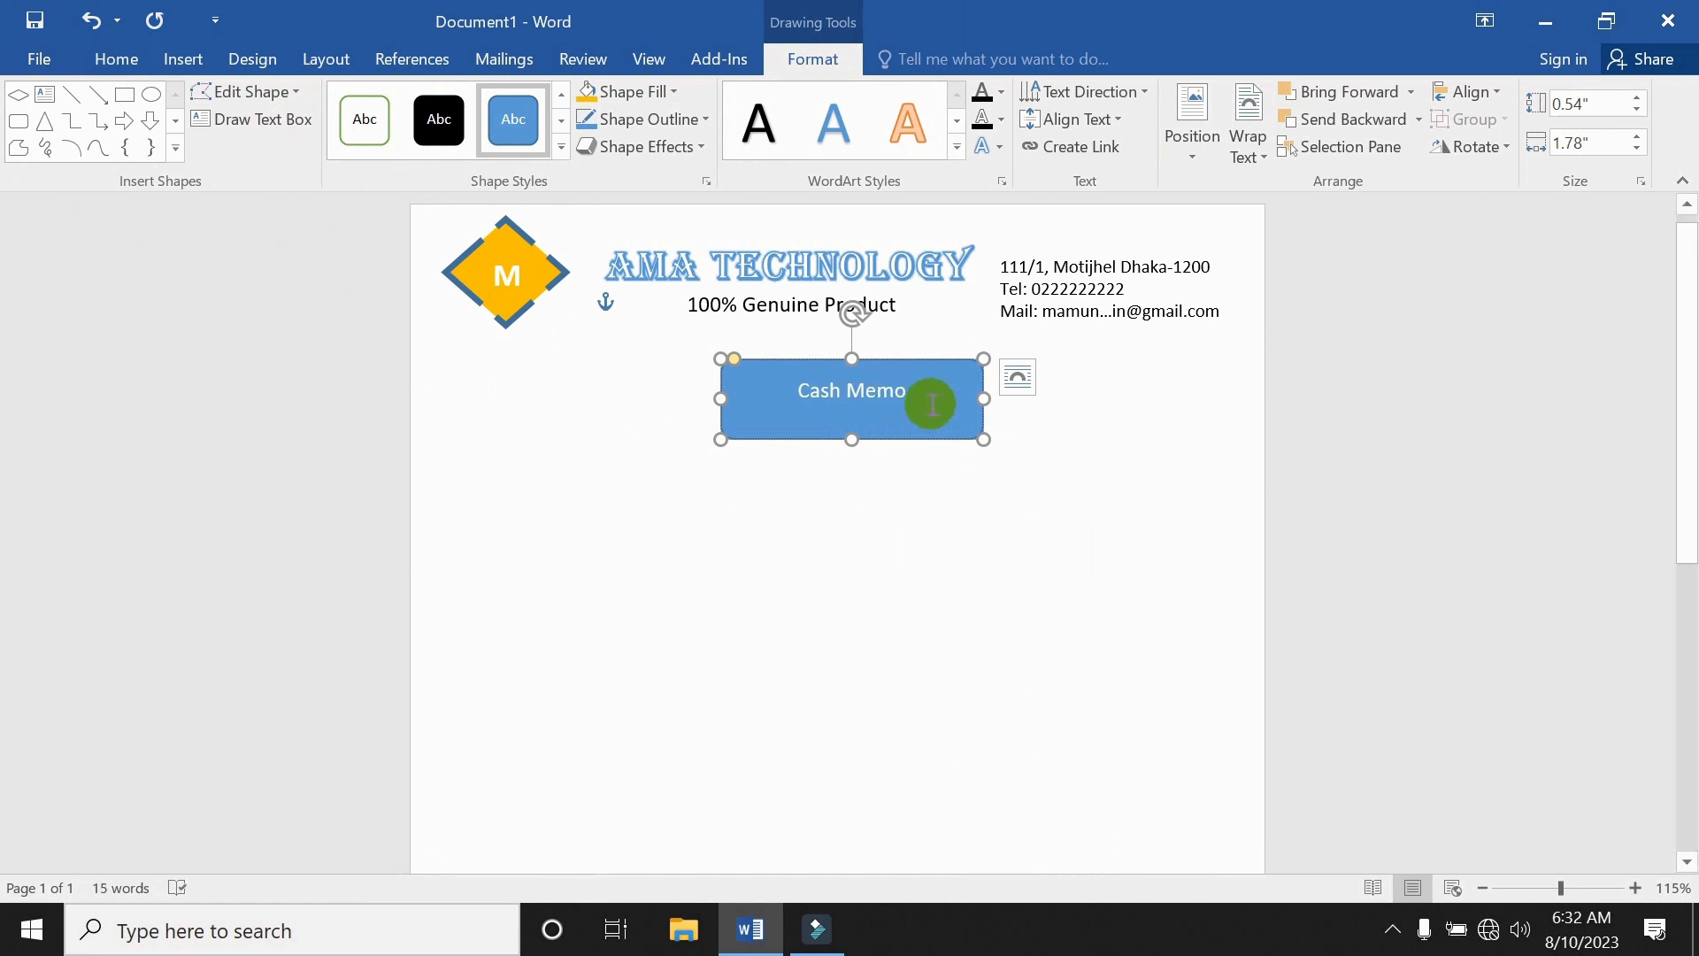
Make the Cash Memo text 22 pt and bold.
triple_click(828, 394)
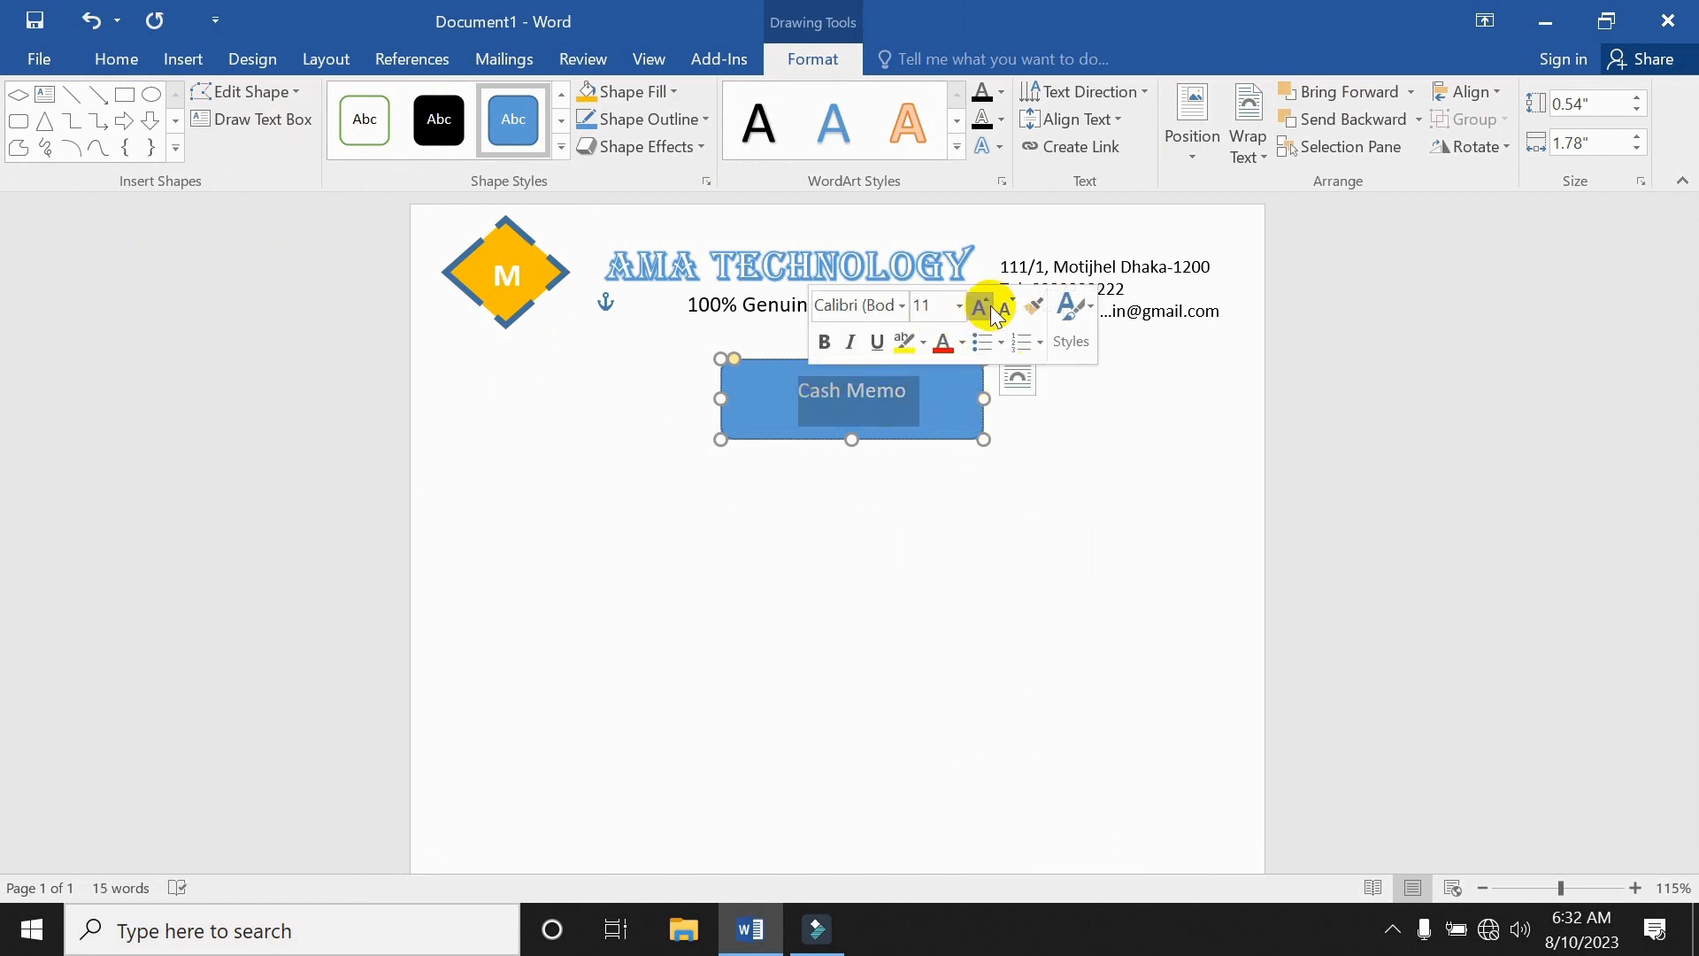
left_click(960, 306)
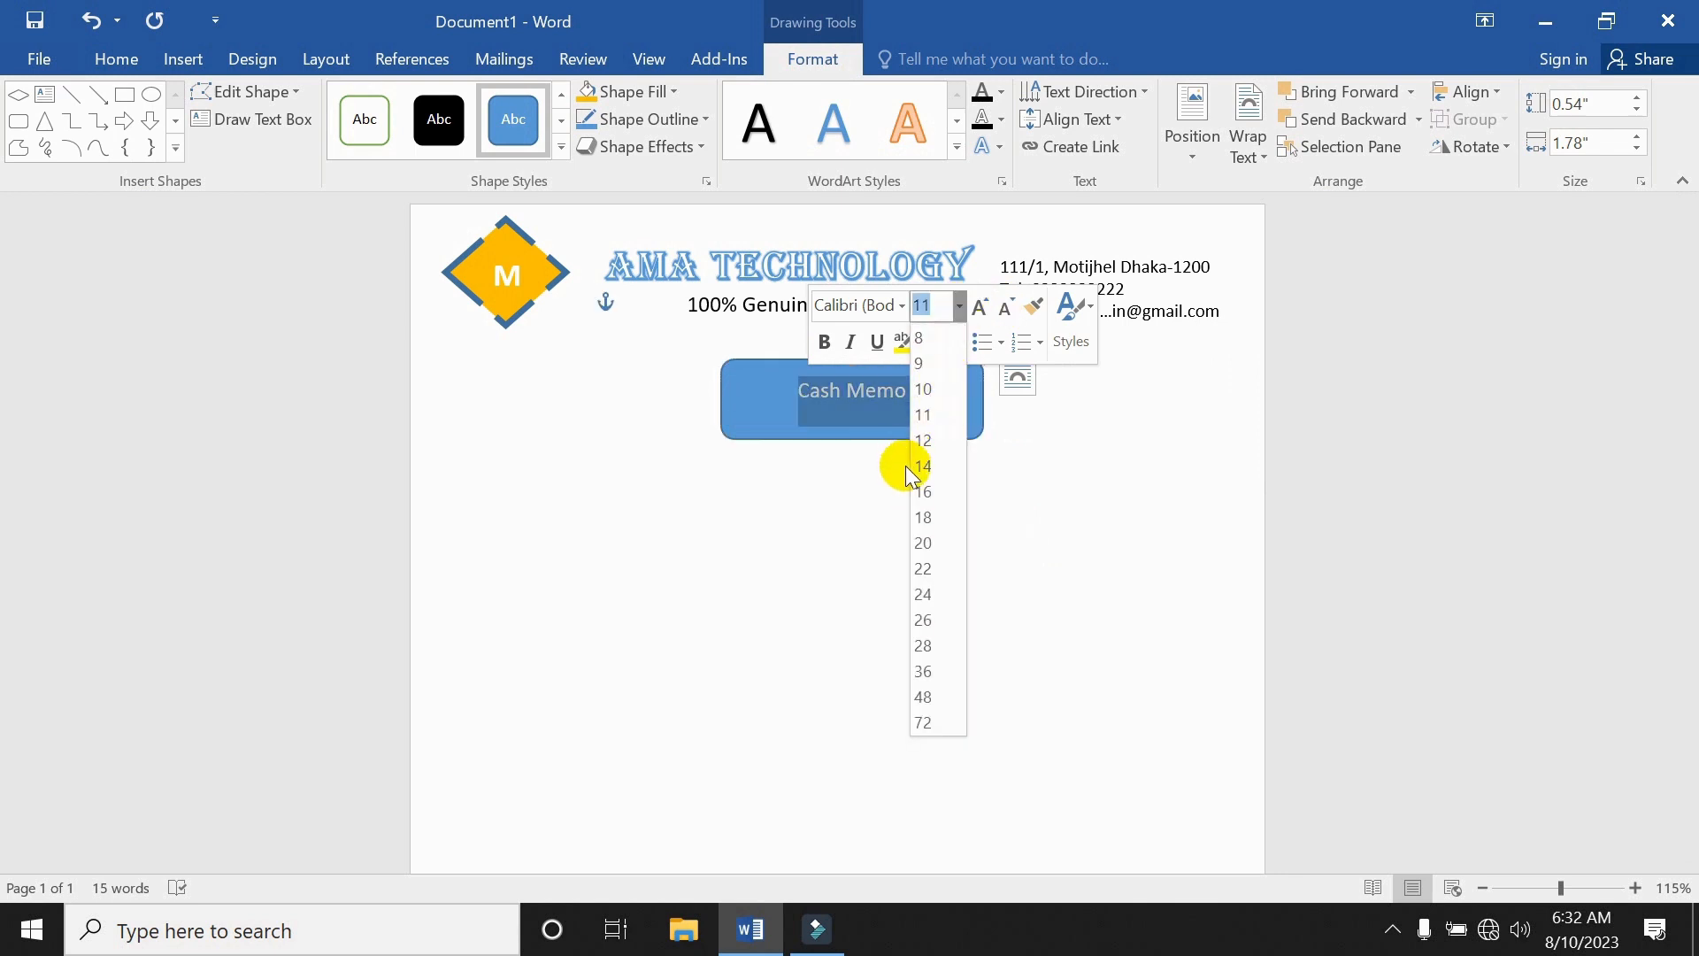
left_click(924, 569)
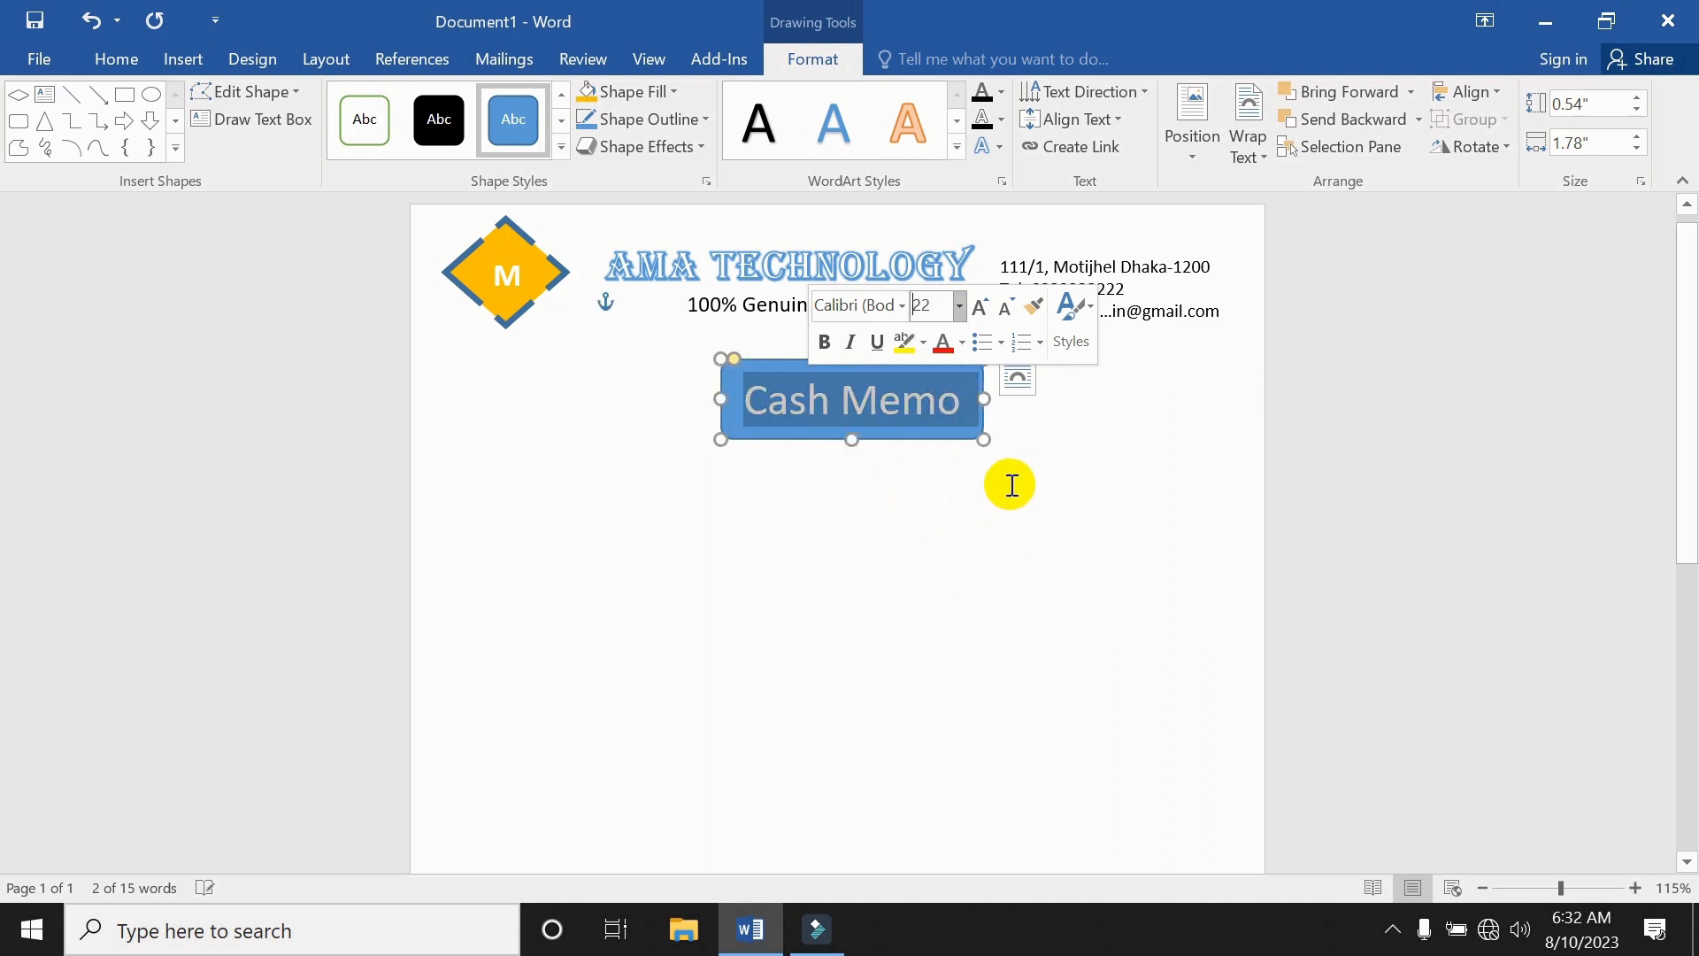
left_click(825, 343)
left_click(923, 463)
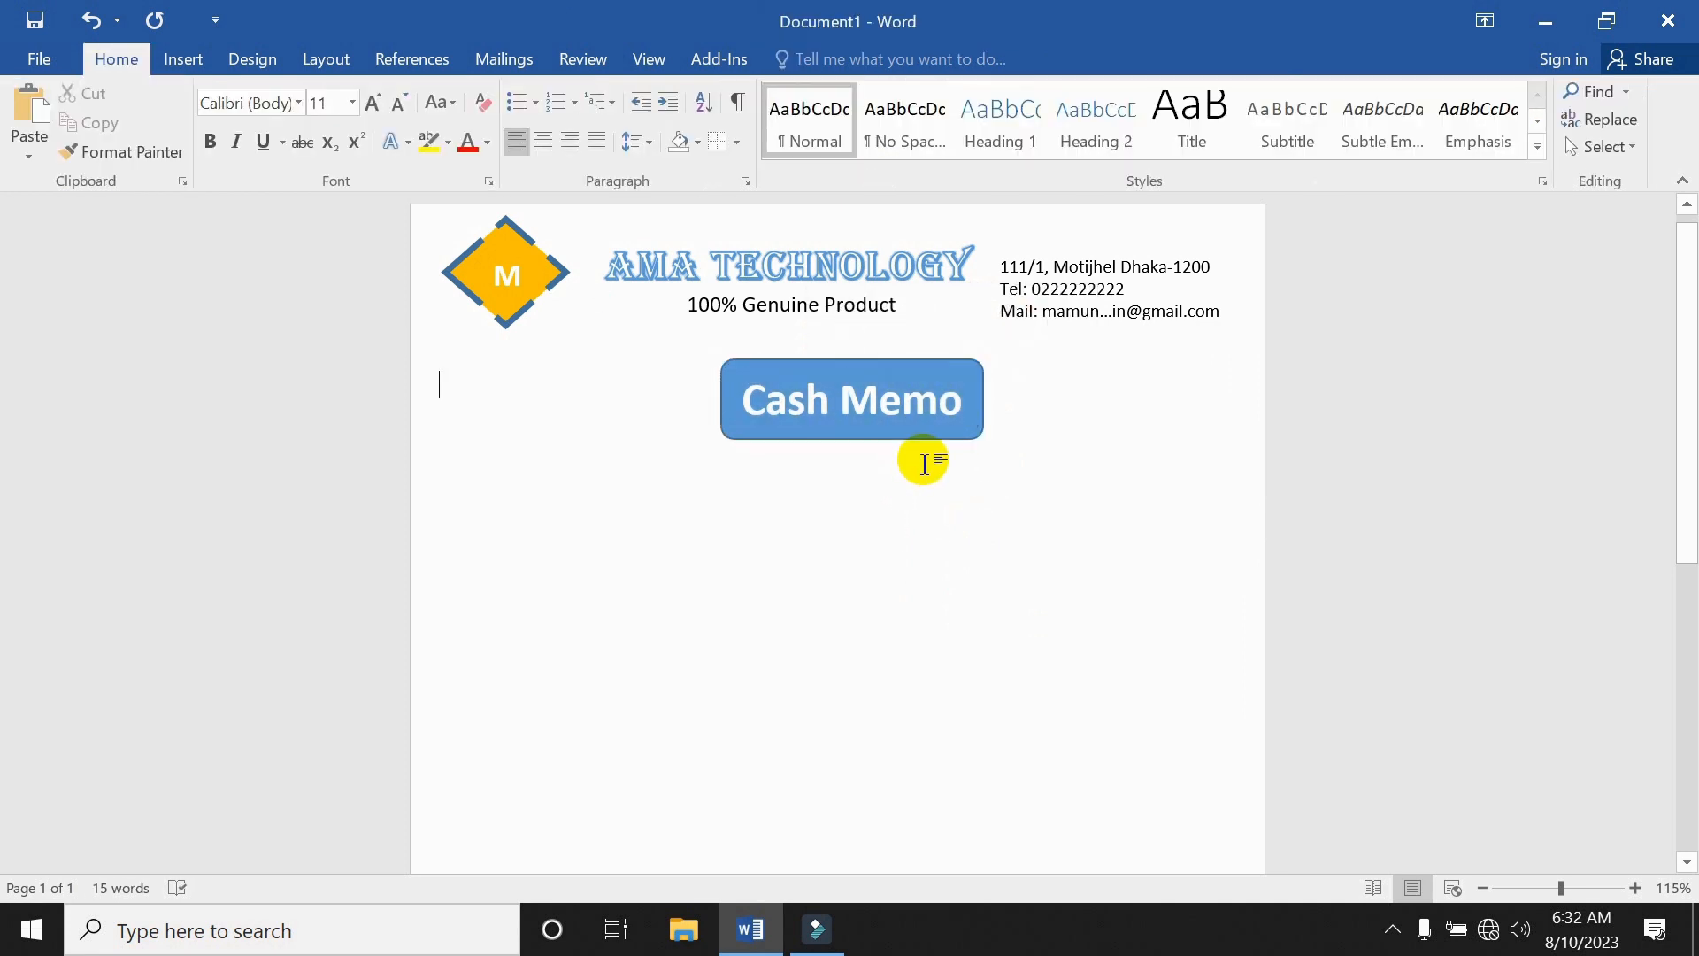
left_click(936, 438)
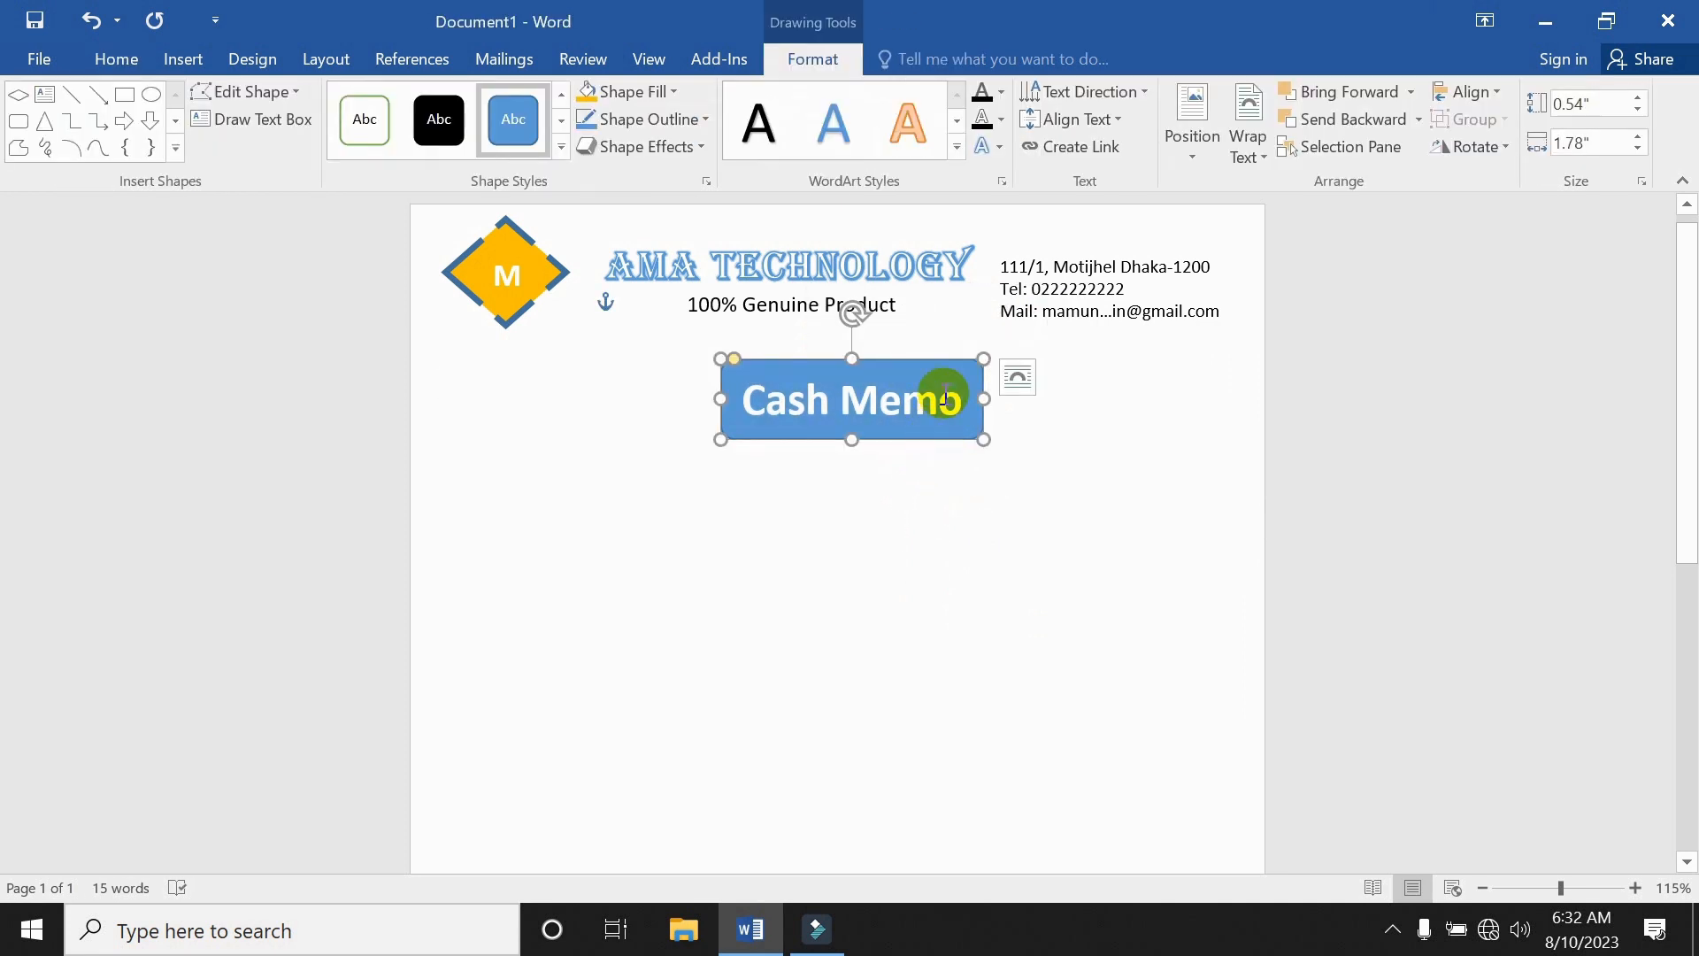
Fill the Cash Memo box bright blue and give it a 3 pt orange outline.
left_click(674, 92)
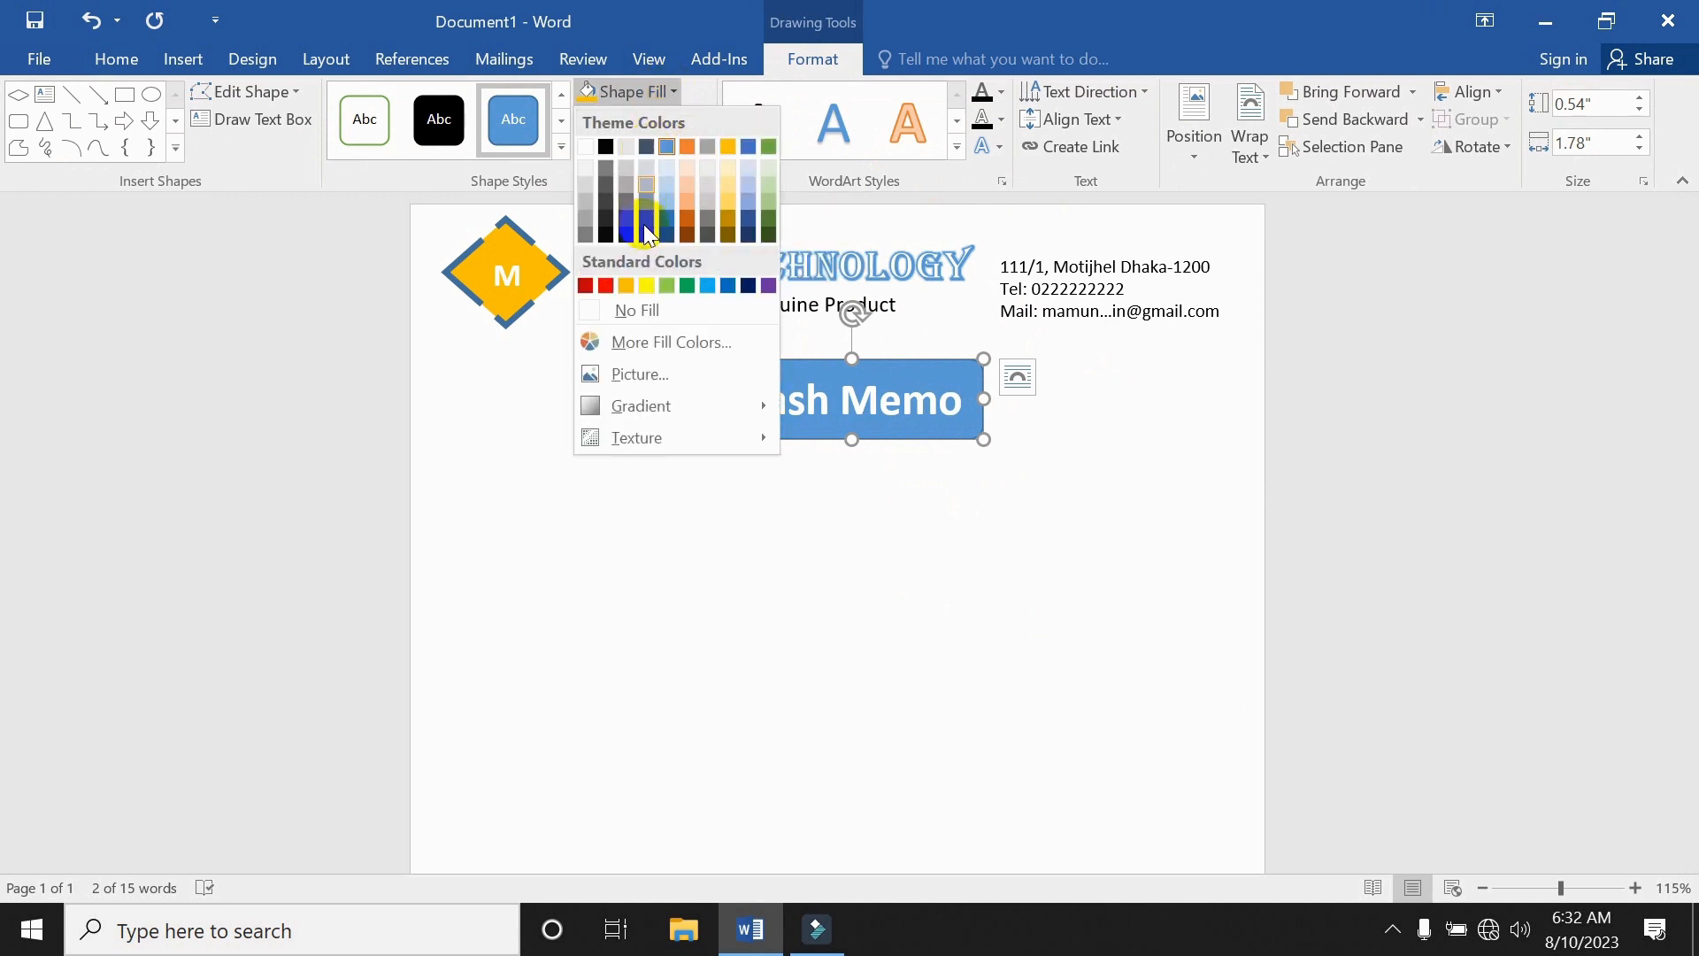
left_click(708, 287)
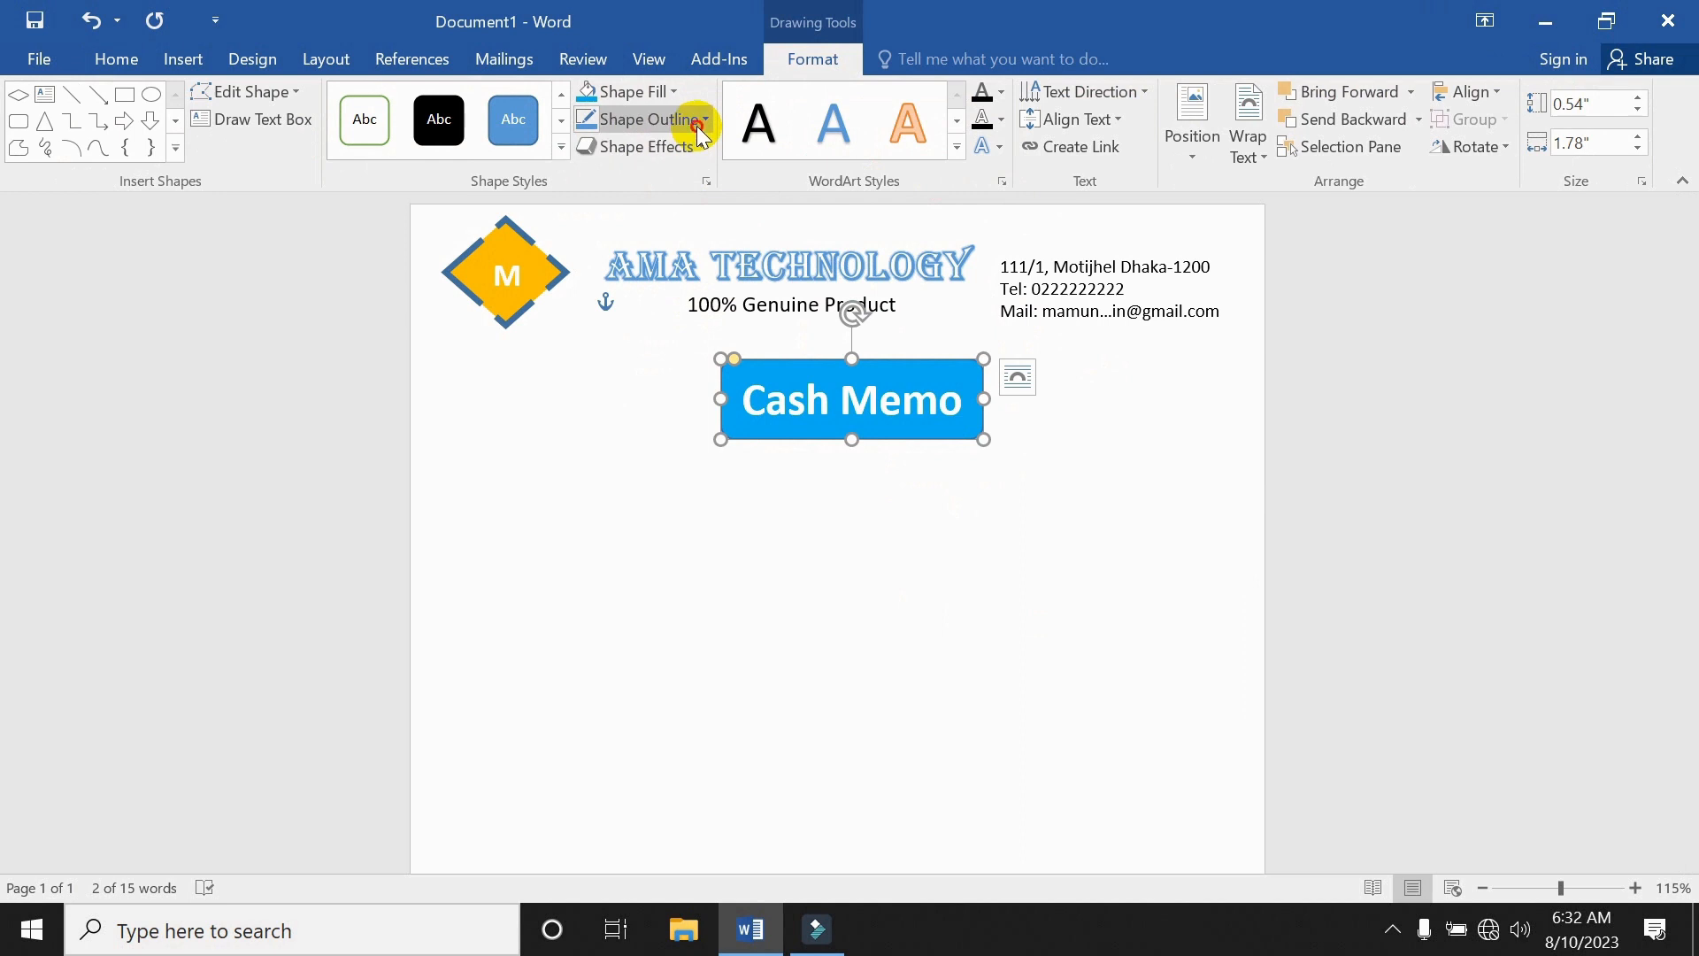
left_click(697, 126)
left_click(628, 314)
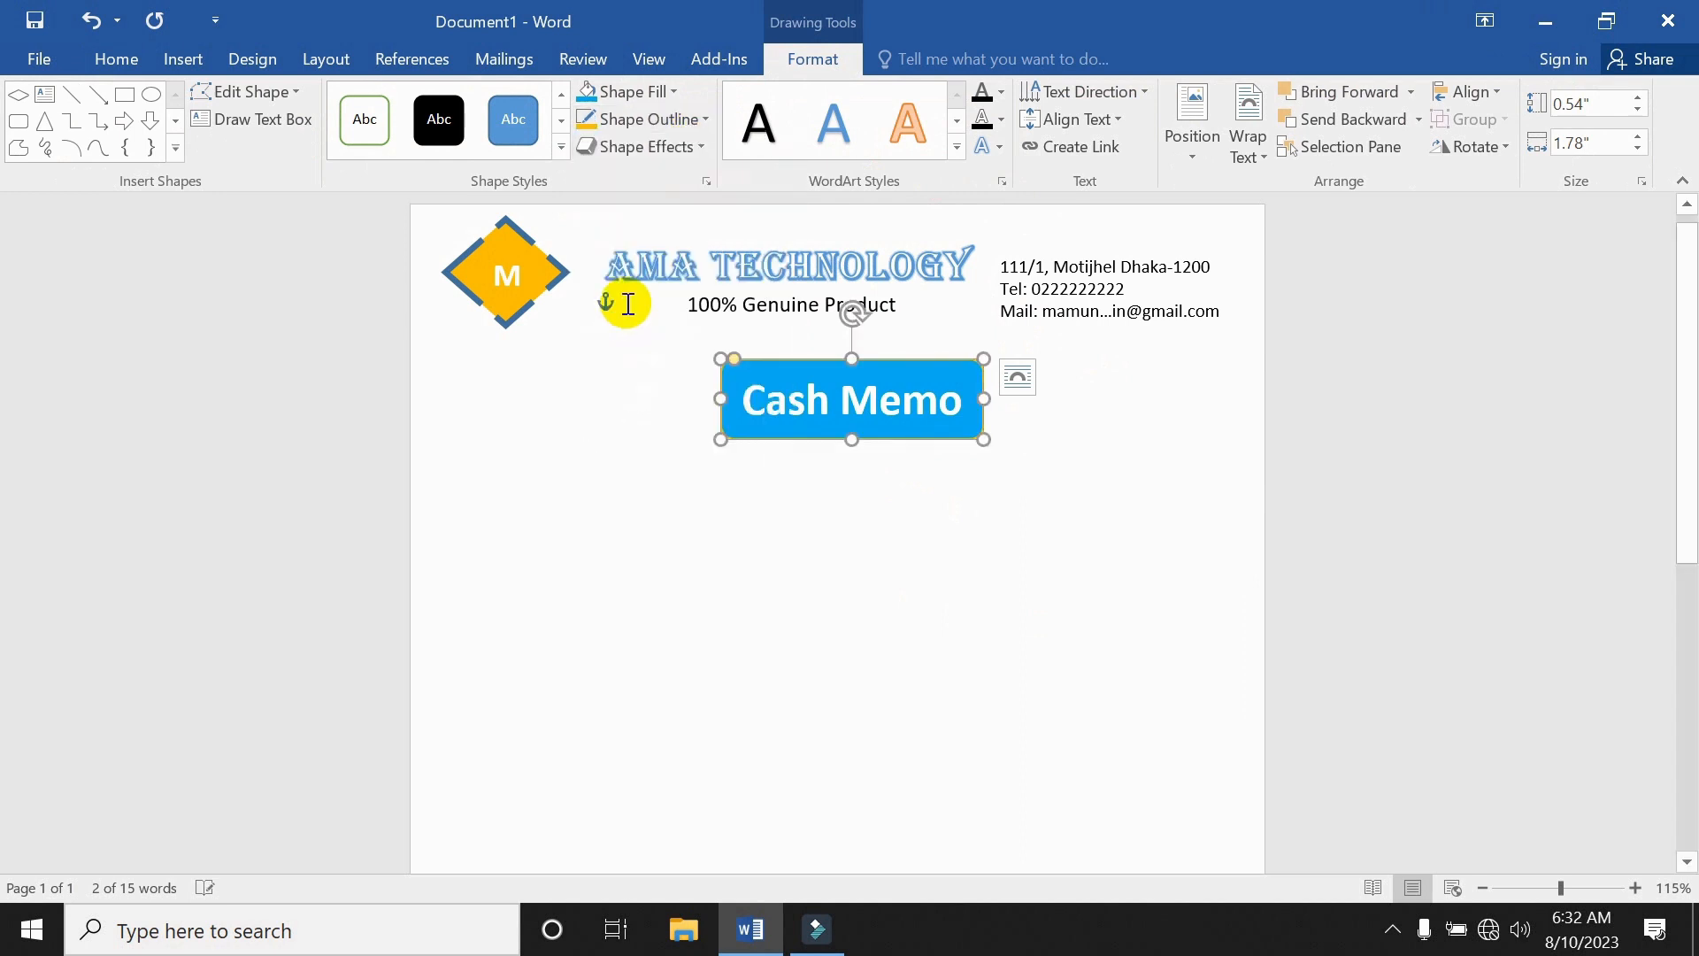
left_click(697, 124)
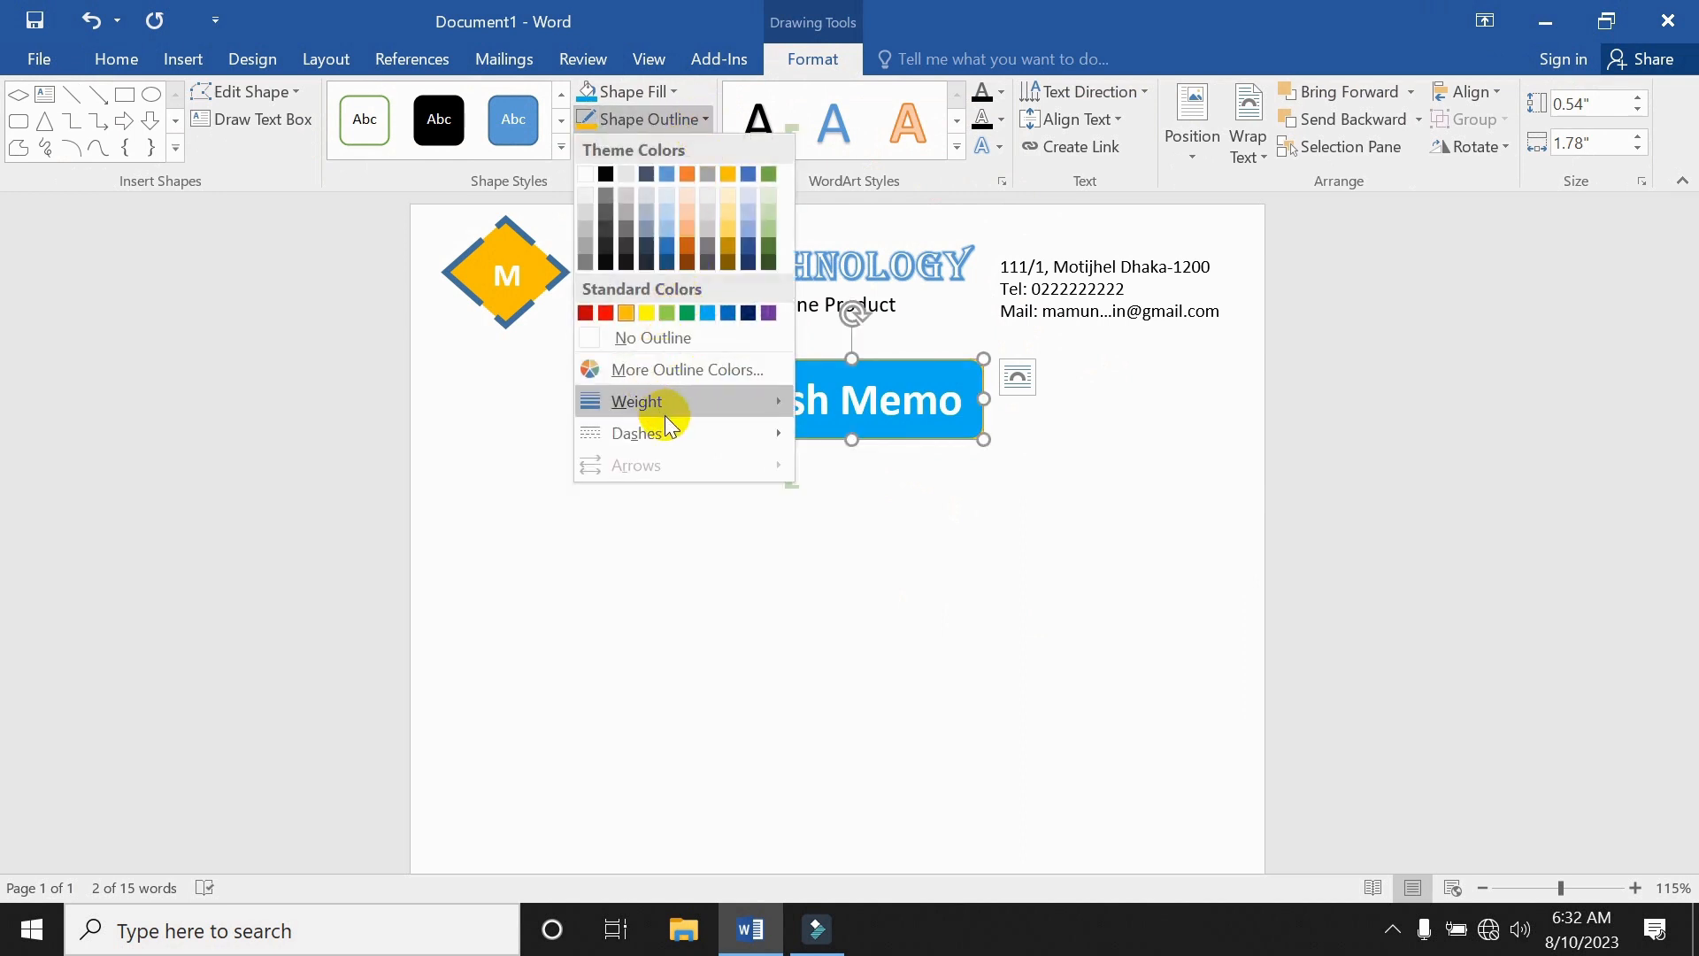
mouse_move(666, 411)
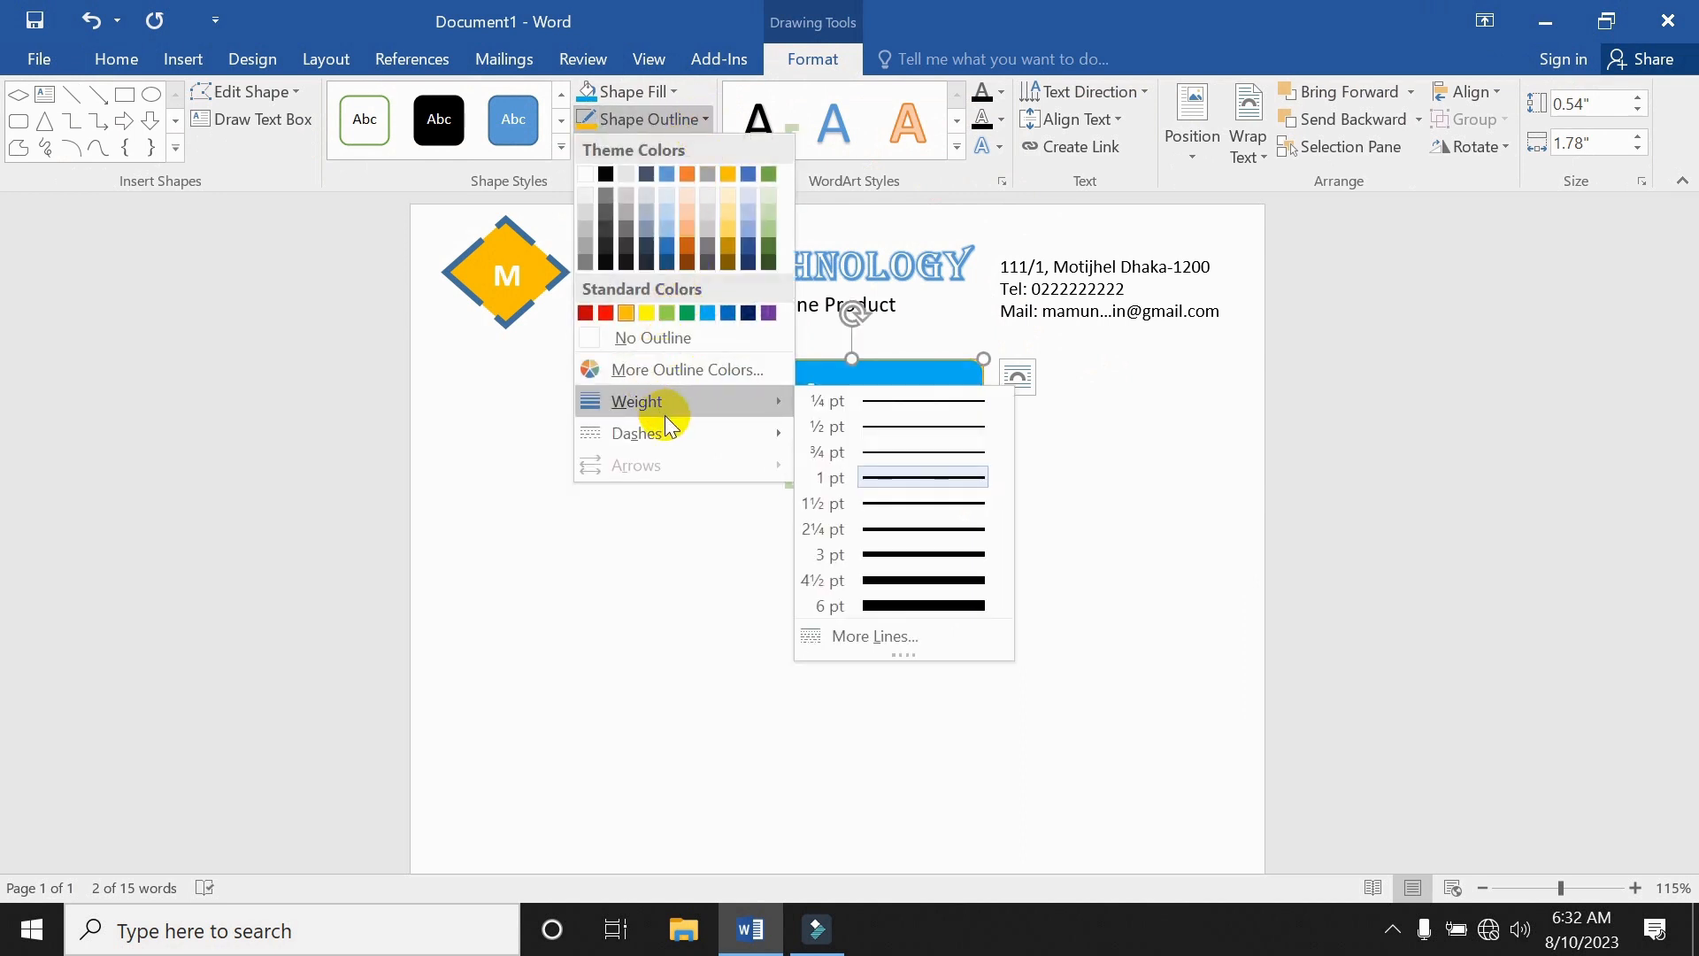
left_click(920, 554)
Shrink the Cash Memo text to 18 pt.
double_click(874, 403)
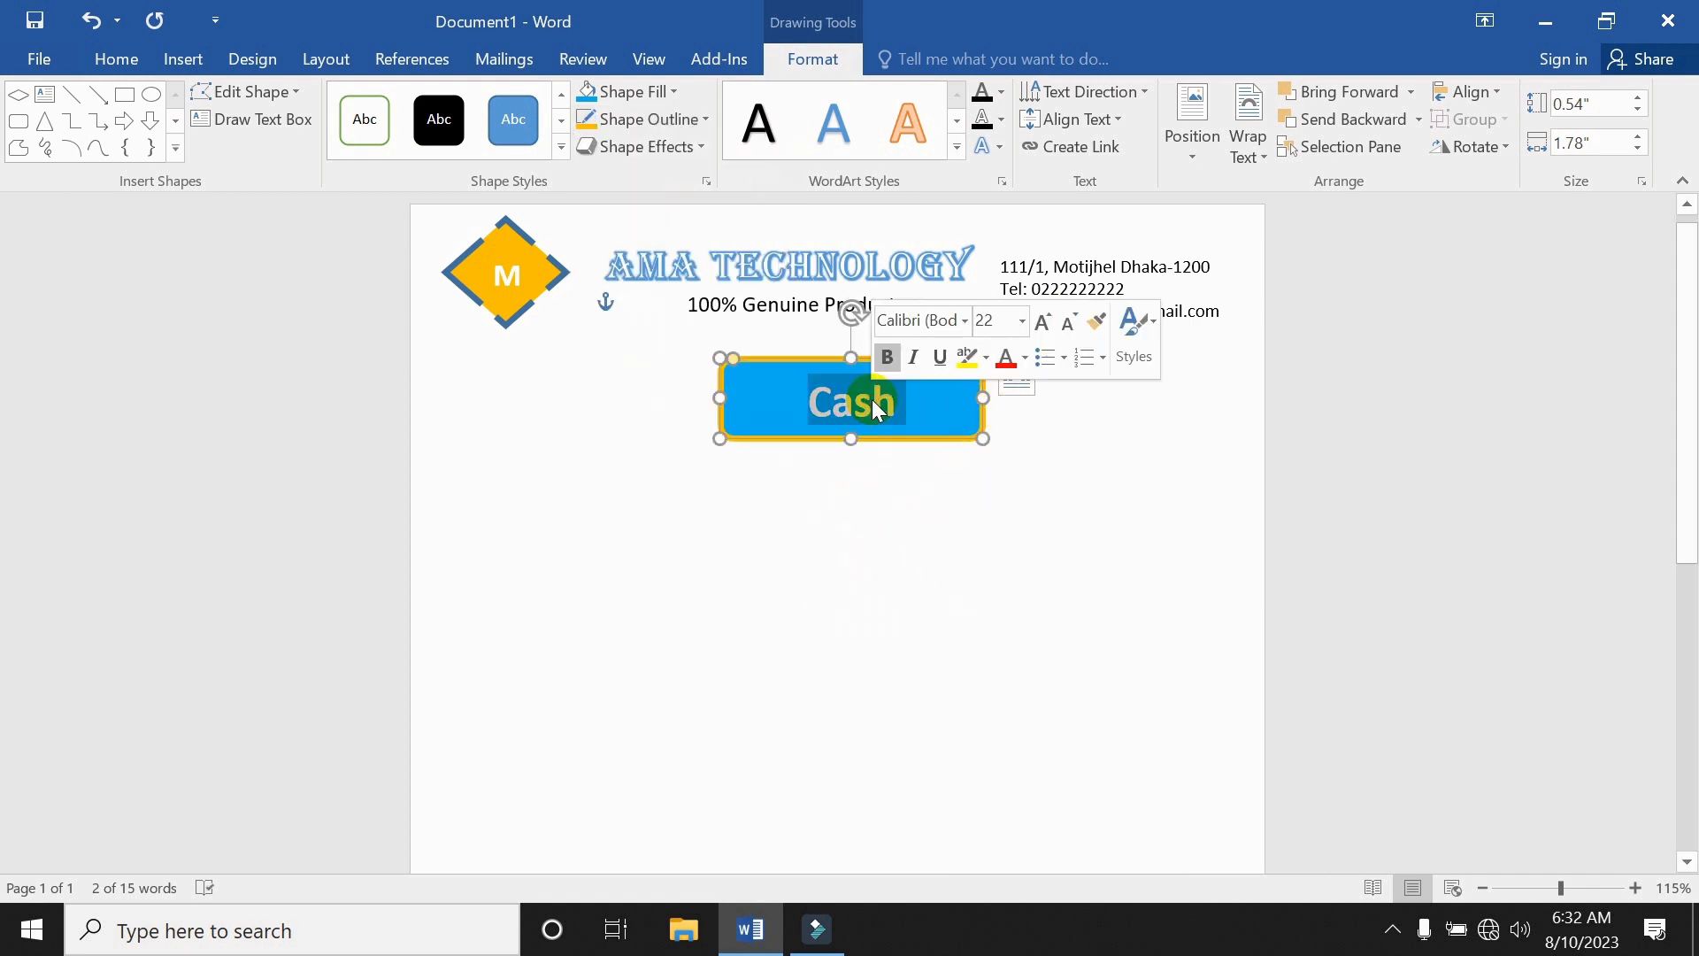
left_click(1022, 321)
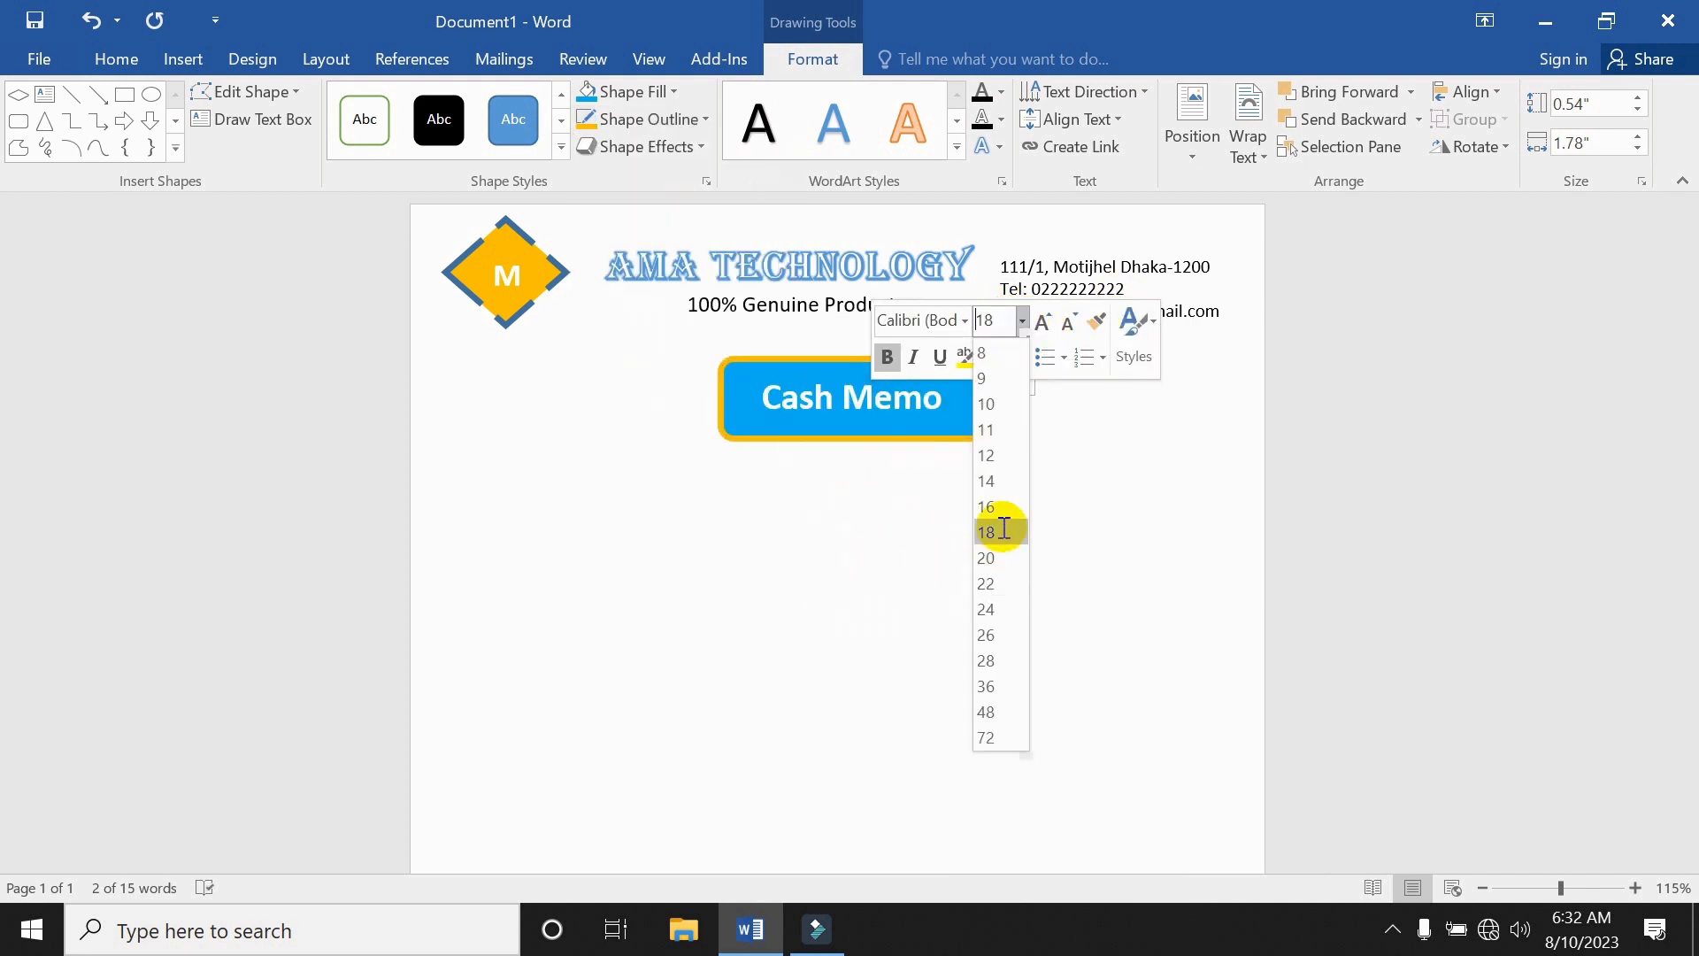
left_click(1004, 530)
left_click(1013, 477)
left_click(973, 439)
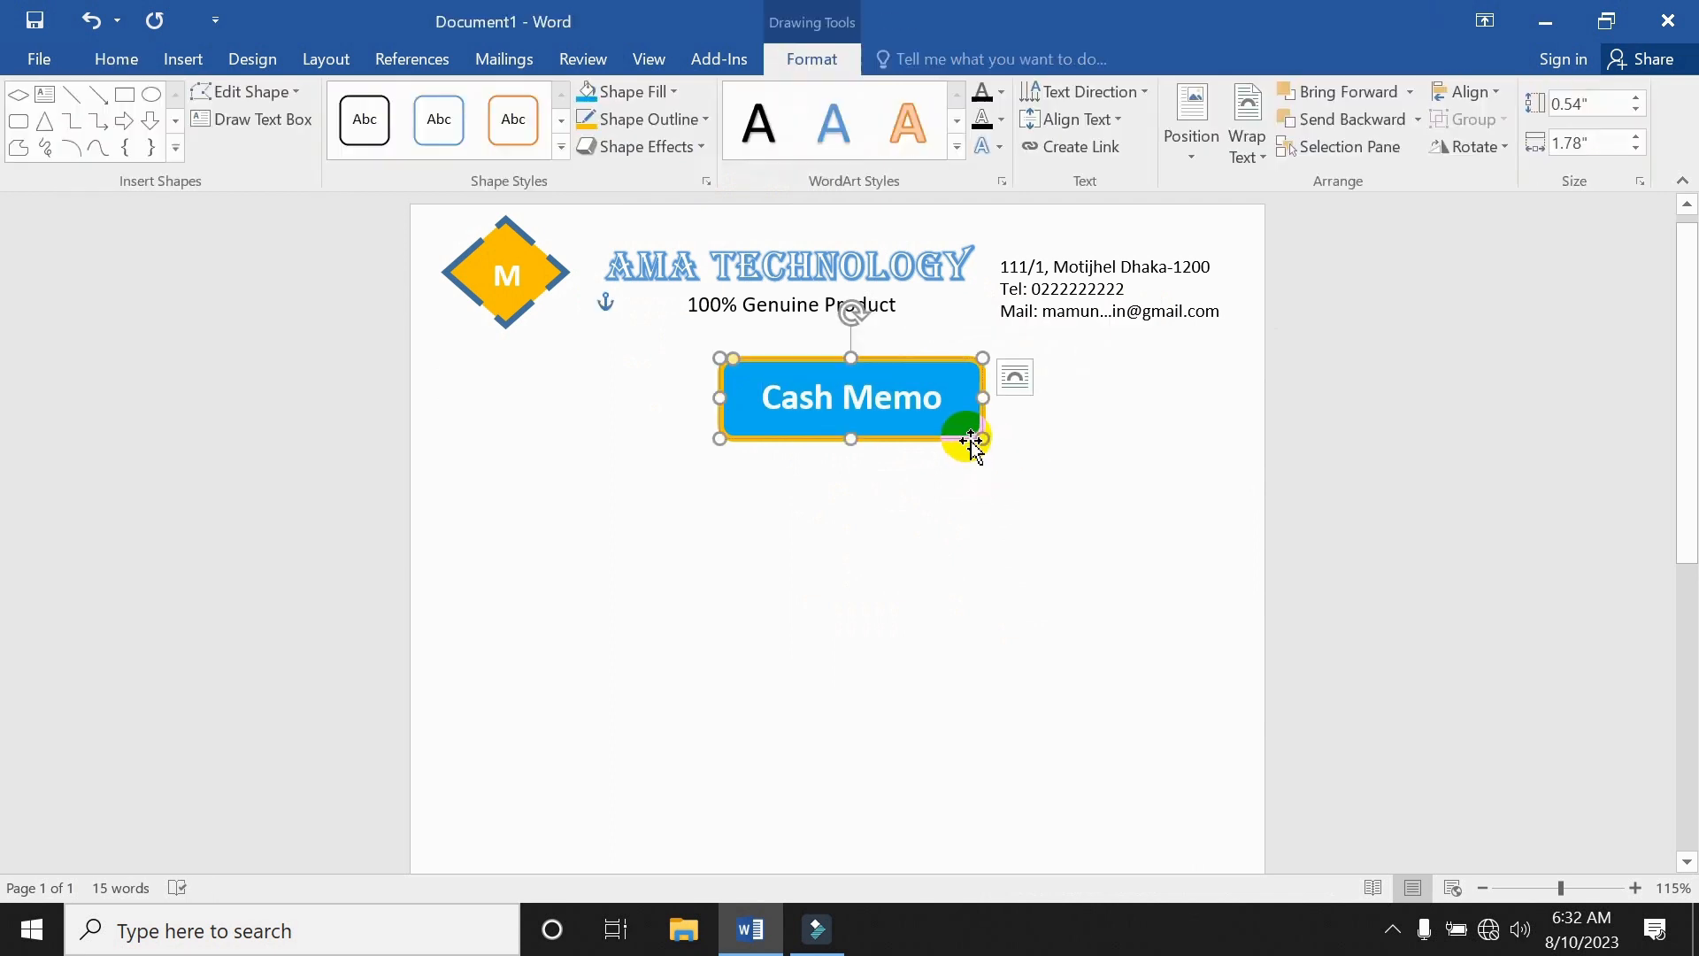
Apply a bevel effect to the Cash Memo box.
left_click(694, 153)
mouse_move(655, 475)
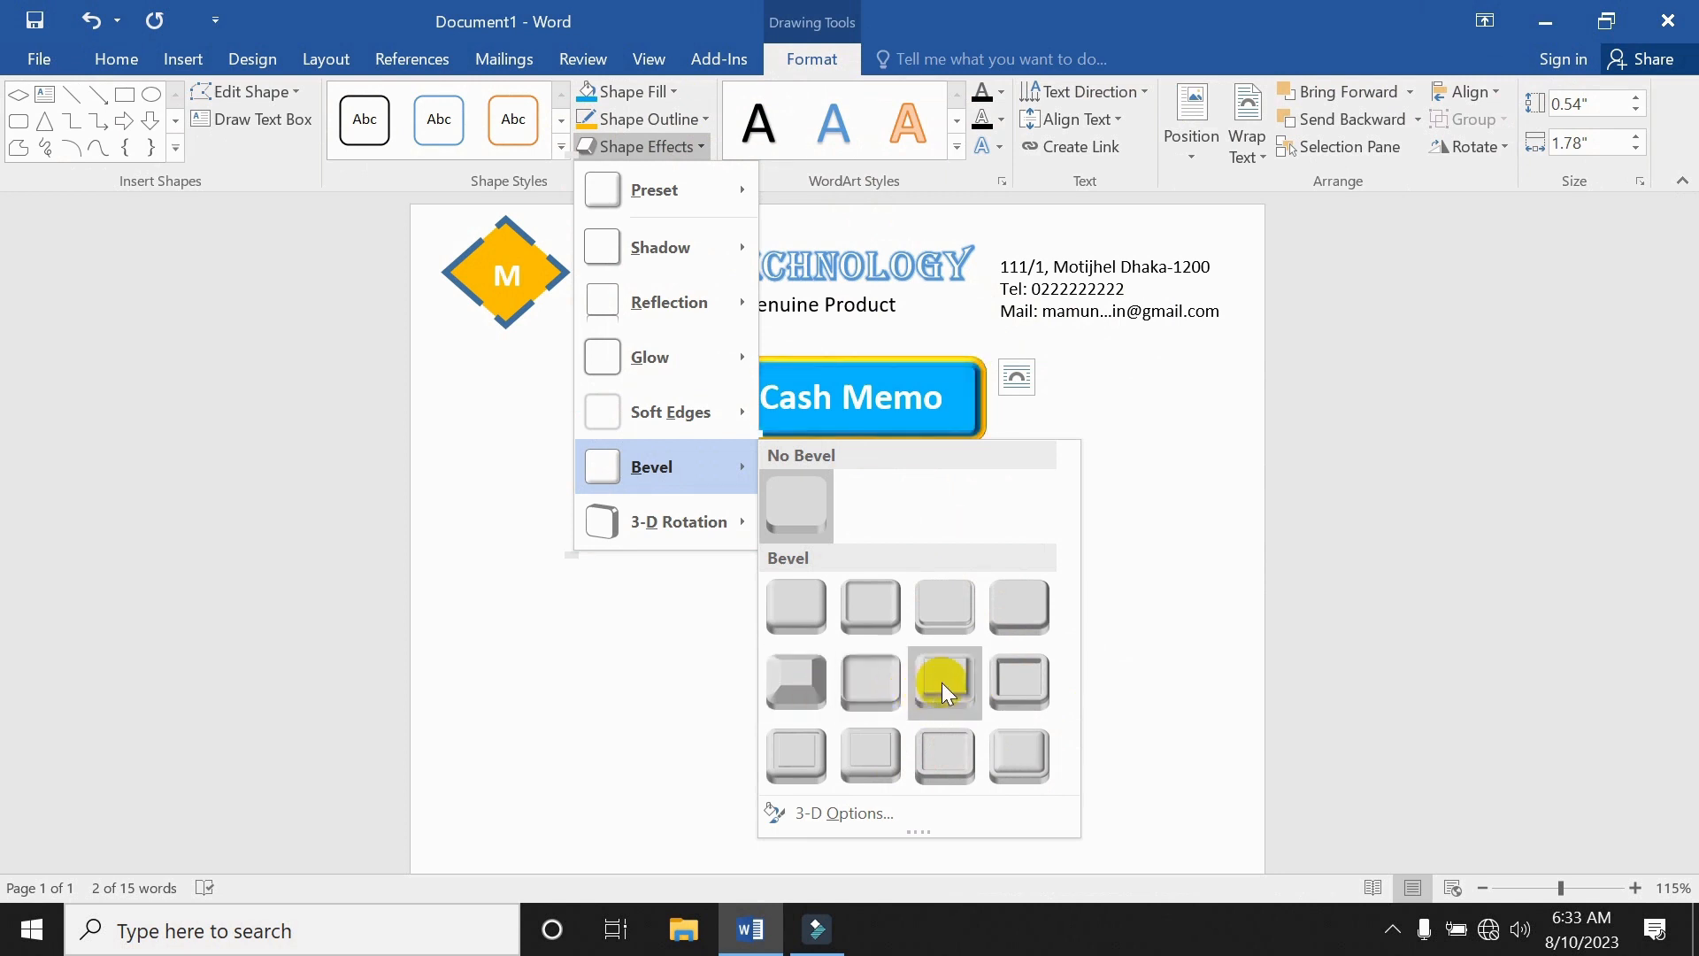
left_click(995, 740)
left_click(991, 602)
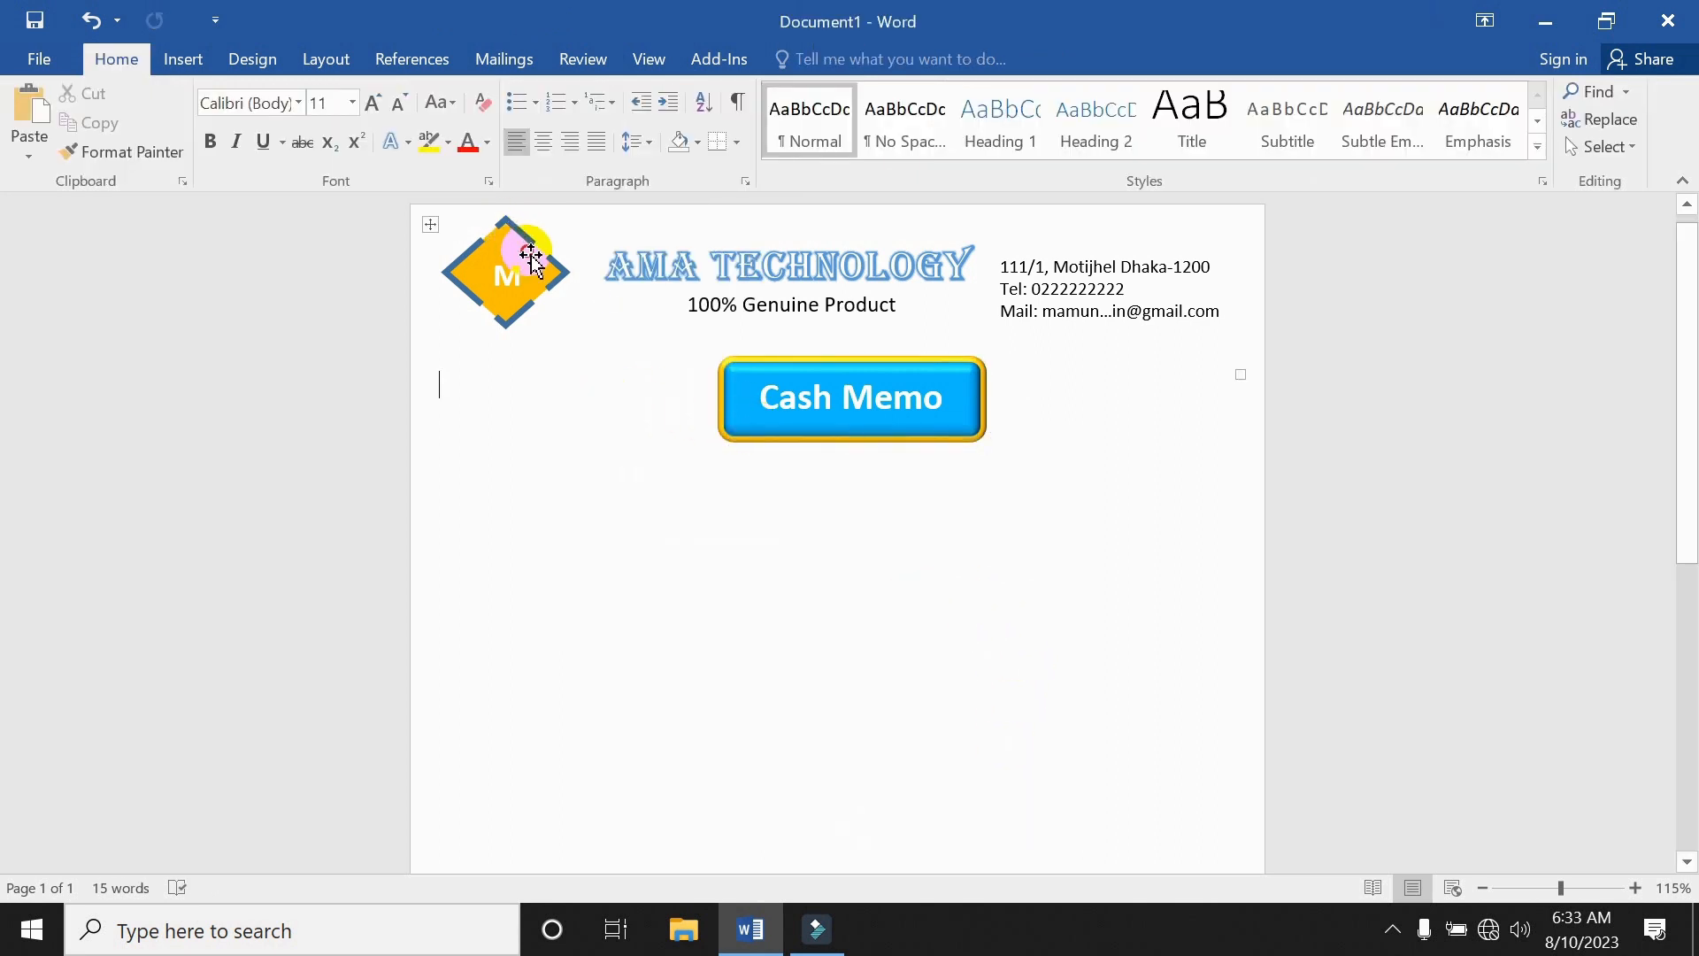
Apply a bevel preset from Shape Effects to the diamond M logo.
left_click(529, 259)
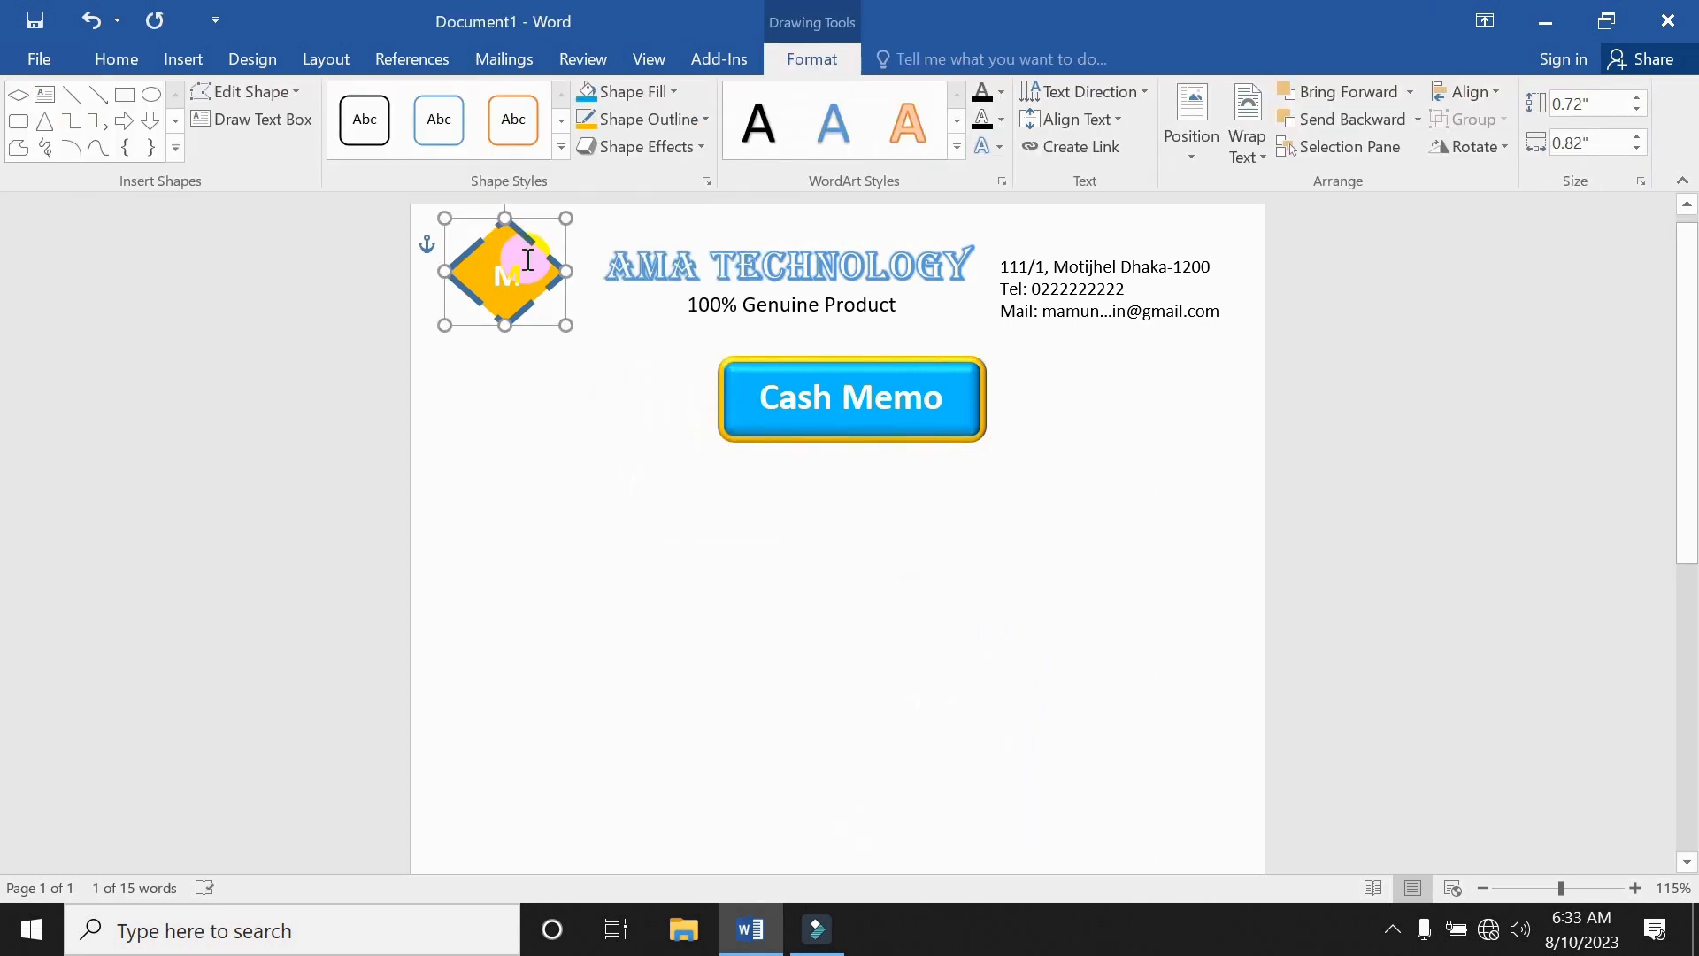
left_click(676, 150)
left_click(681, 484)
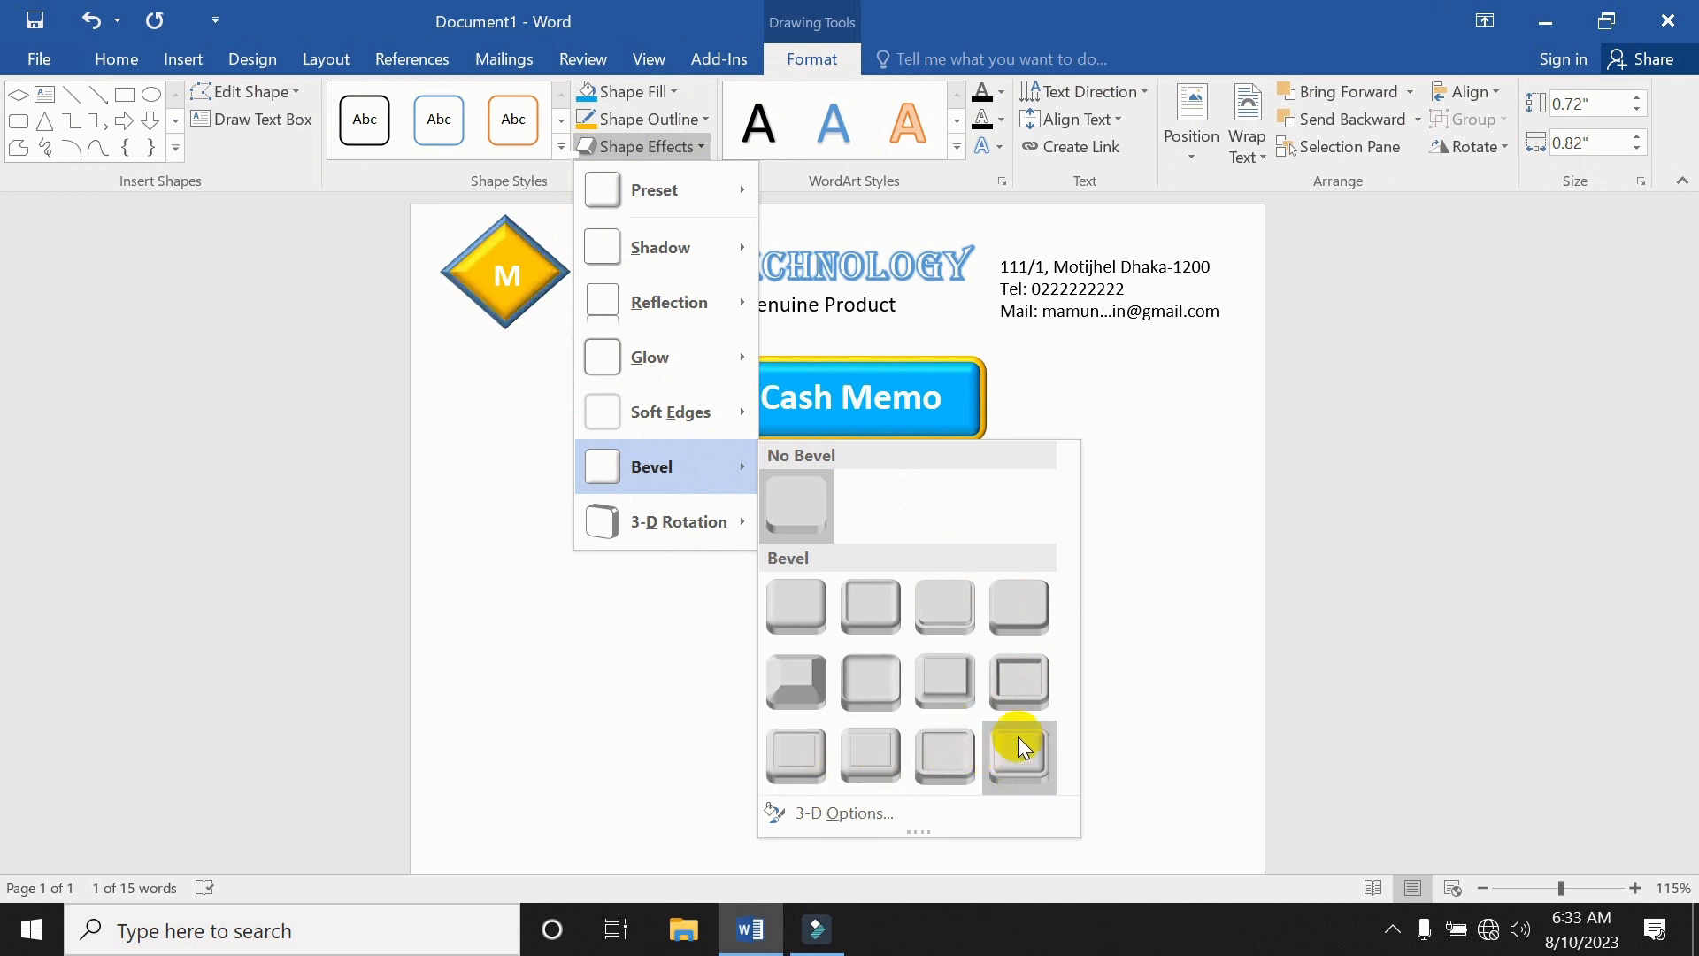
left_click(1023, 620)
left_click(929, 581)
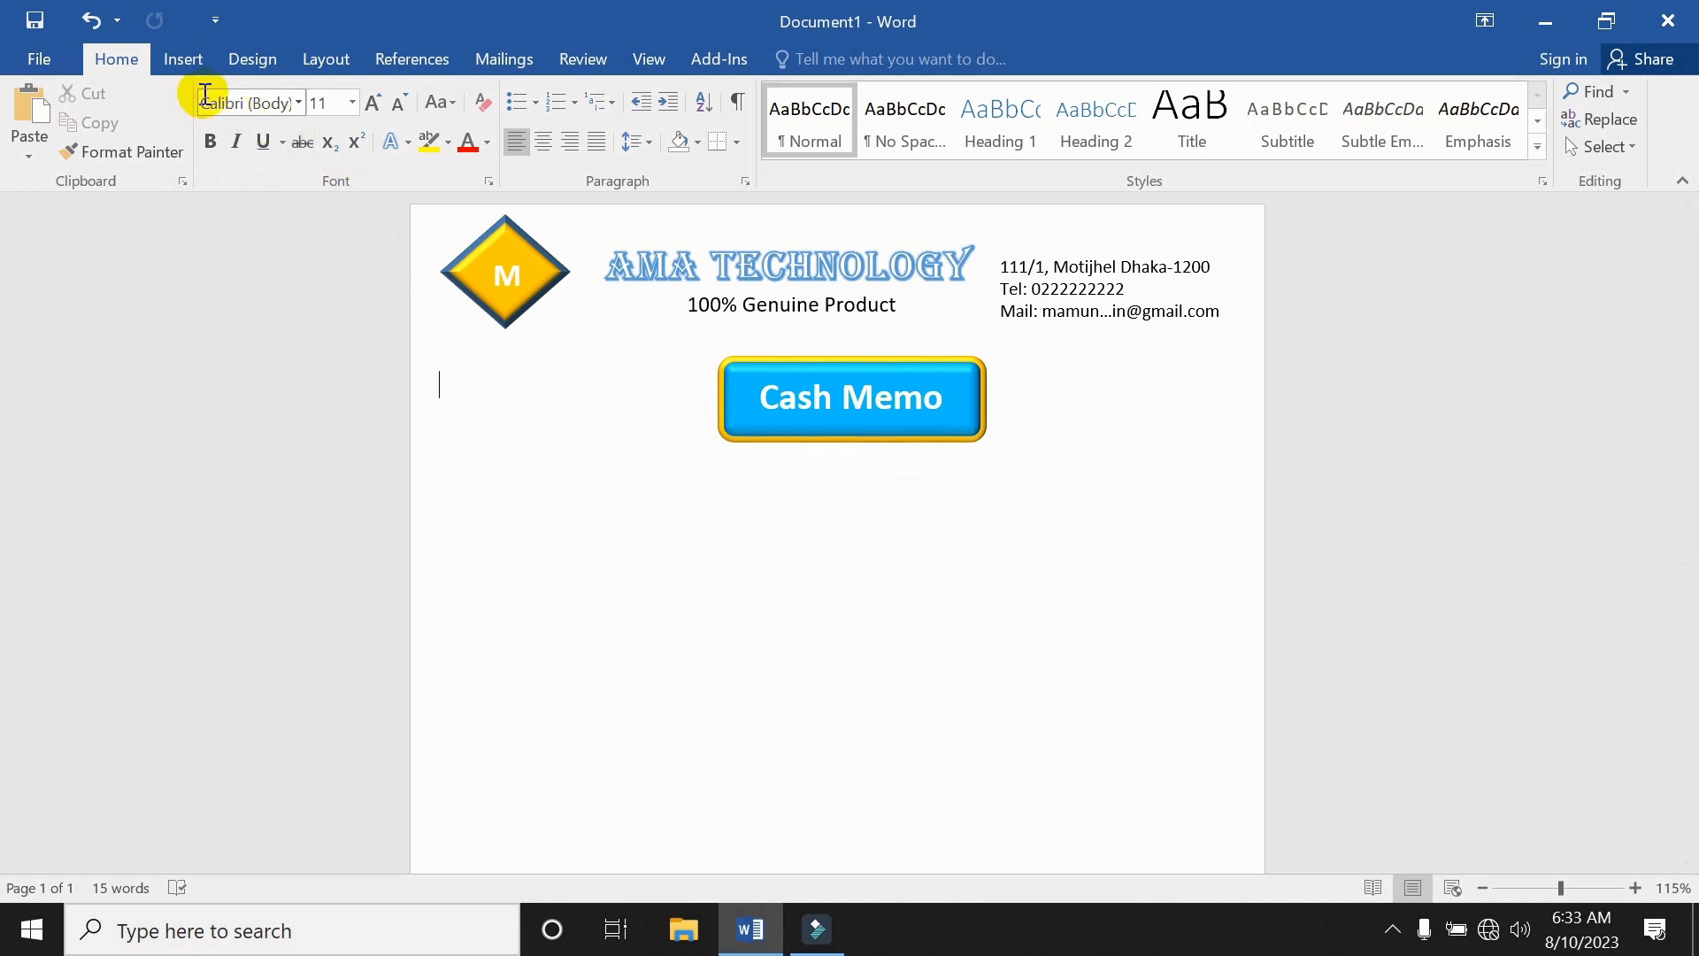
Draw a rounded rectangle below and to the left of the Cash Memo box.
left_click(190, 62)
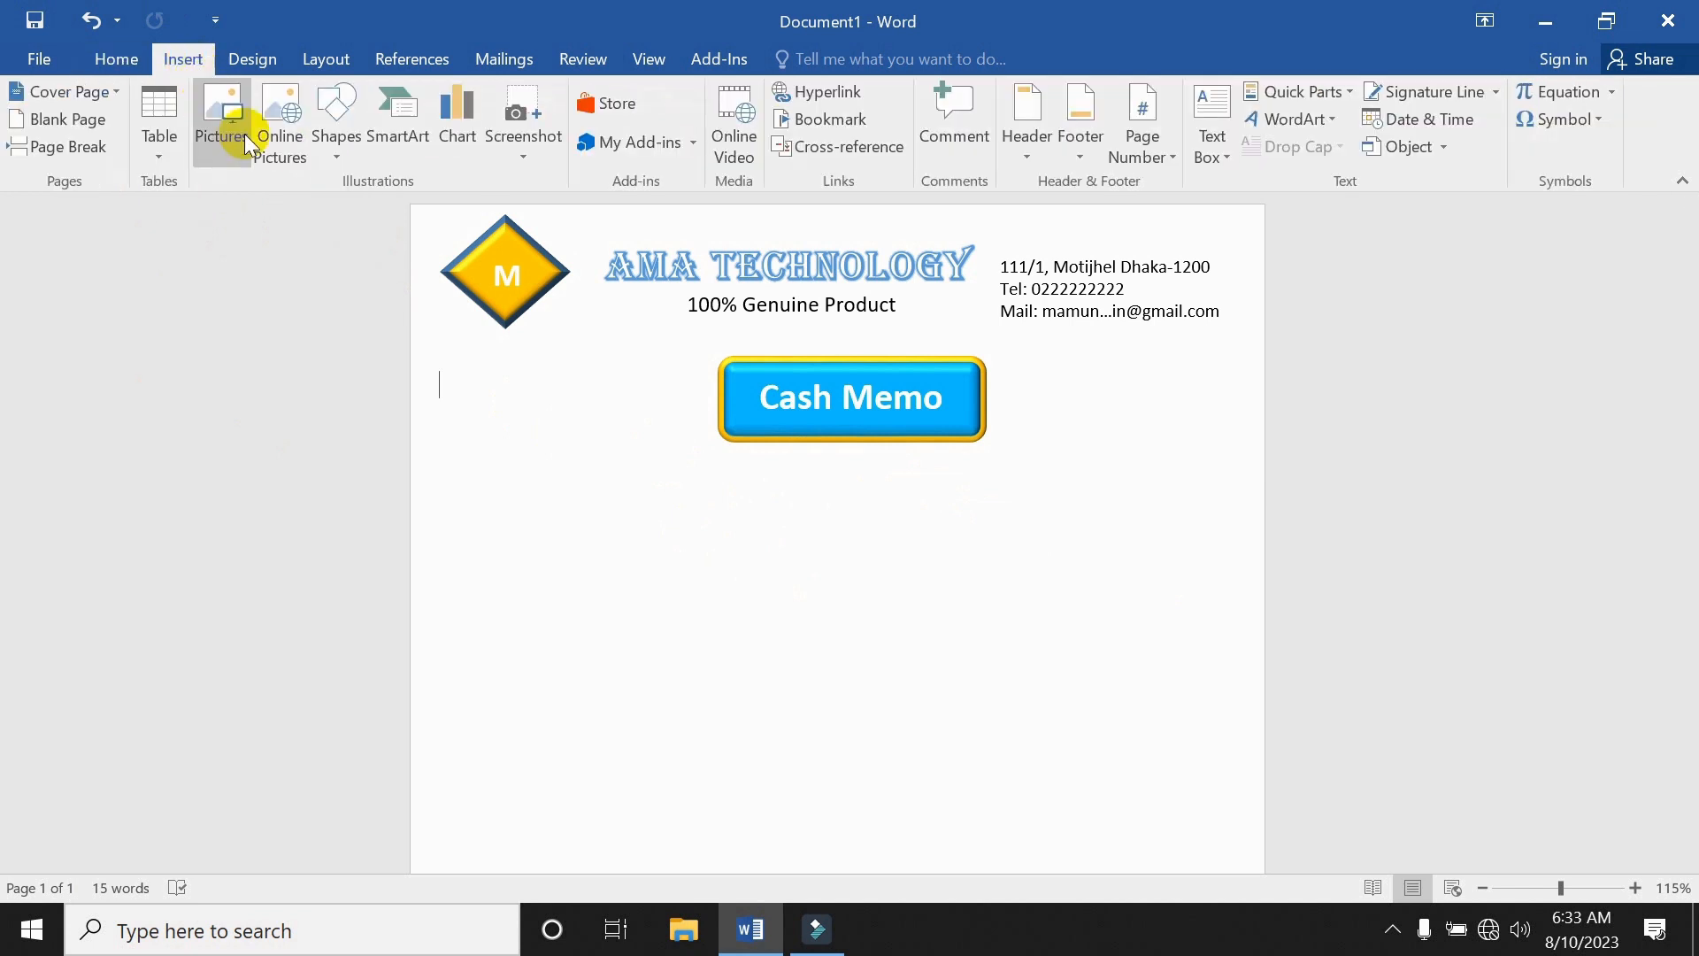
left_click(342, 152)
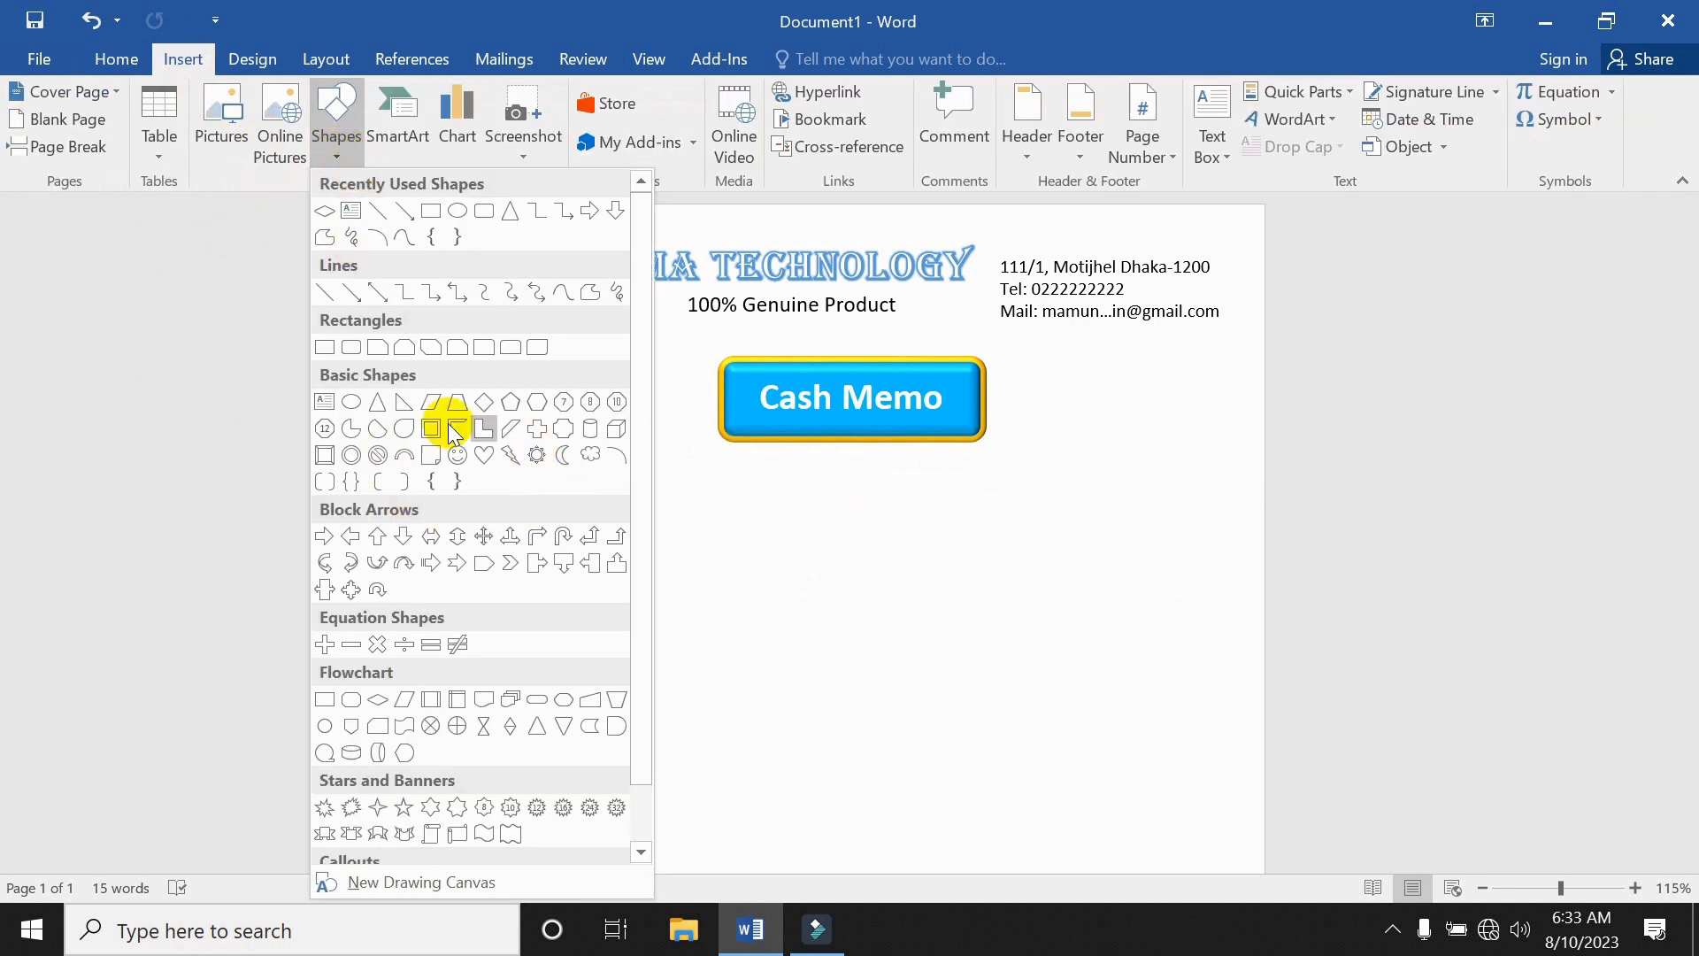
left_click(351, 347)
left_click_drag(499, 484, 736, 539)
Add the text 'Bill No' followed by a subscript dotted line in the new box.
right_click(587, 514)
left_click(681, 169)
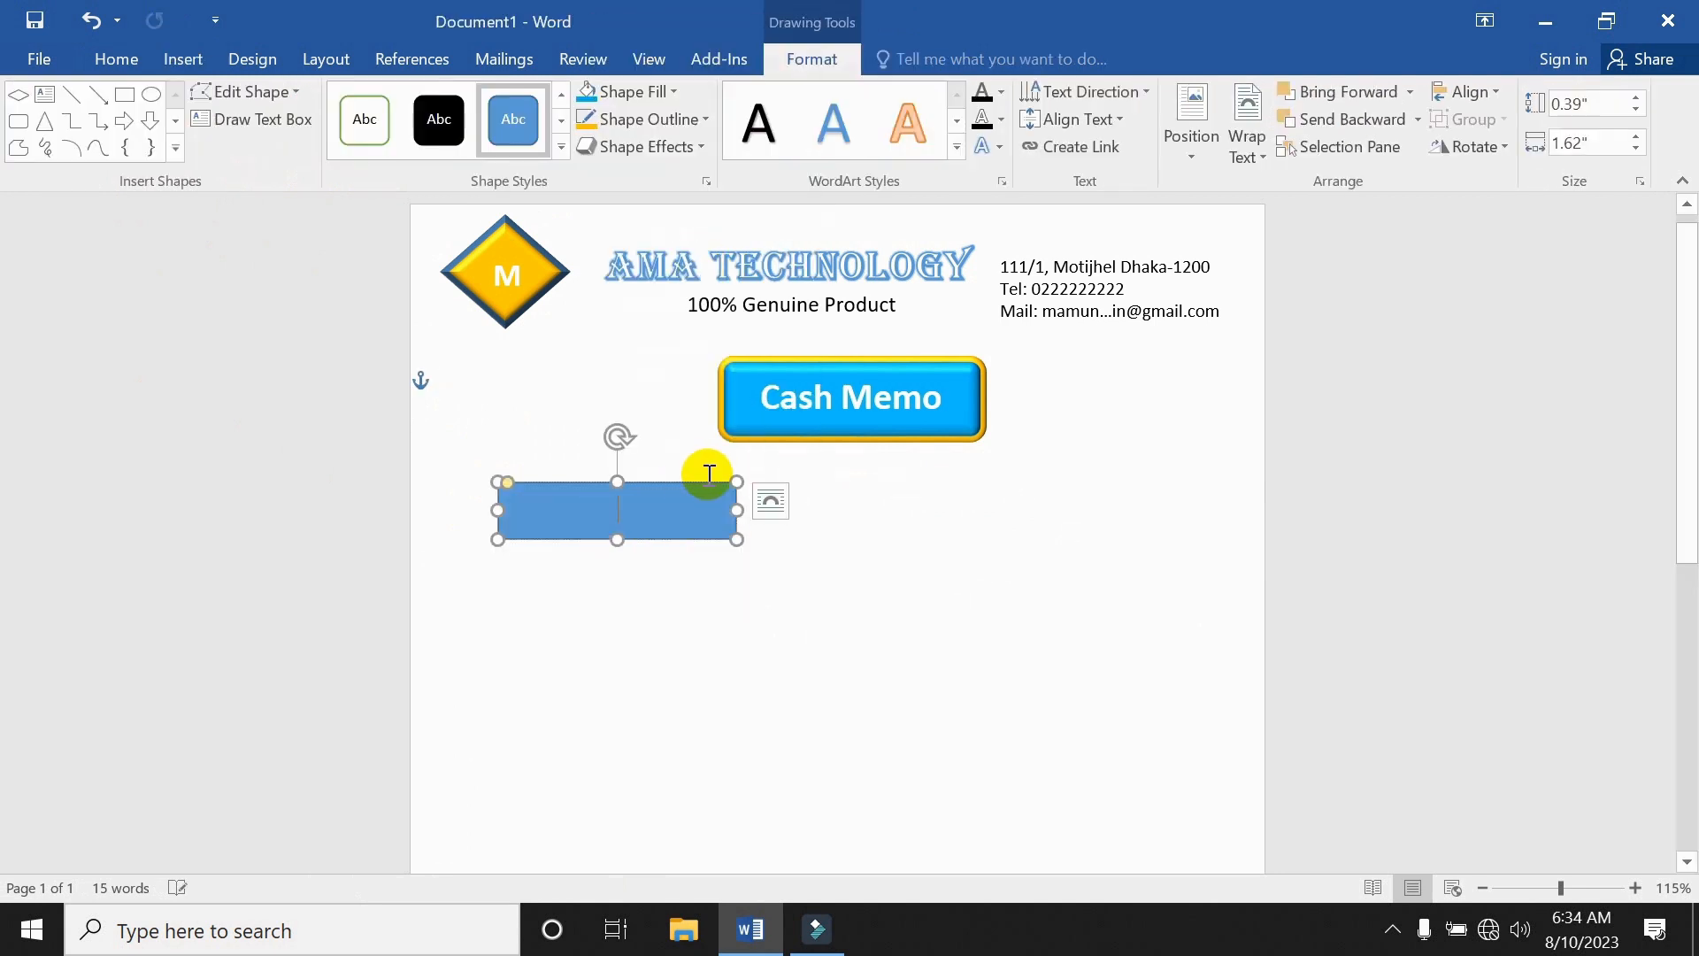
type("Bill No")
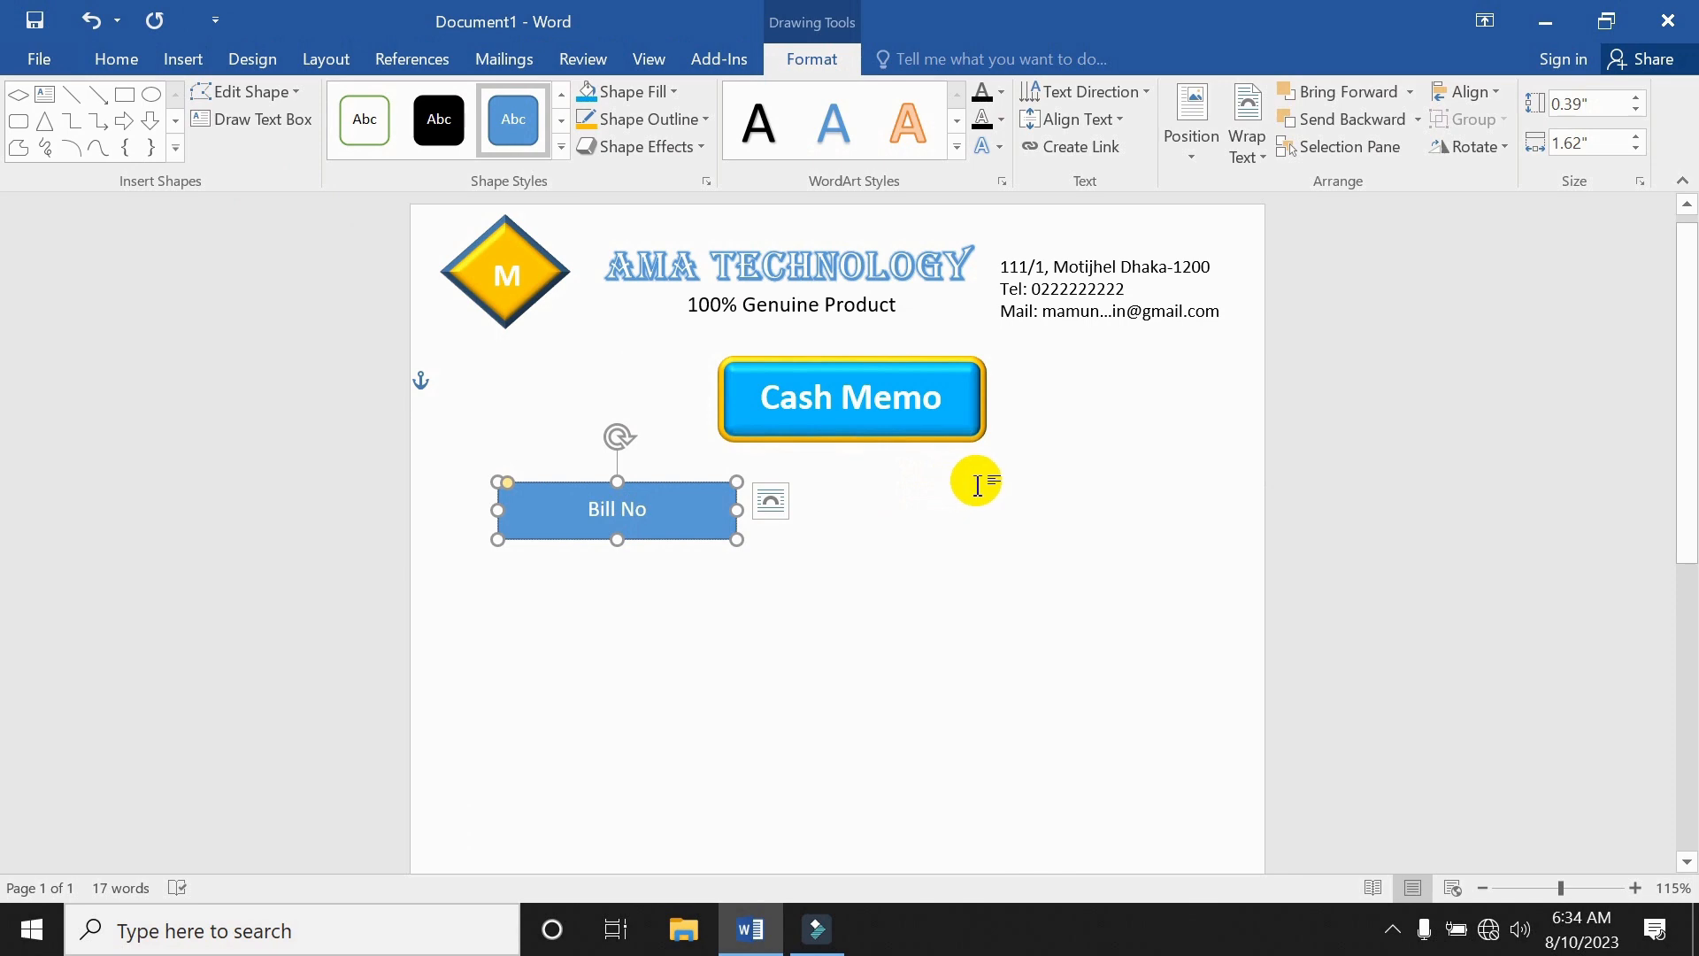
type("........................")
left_click_drag(694, 508, 579, 508)
right_click(594, 511)
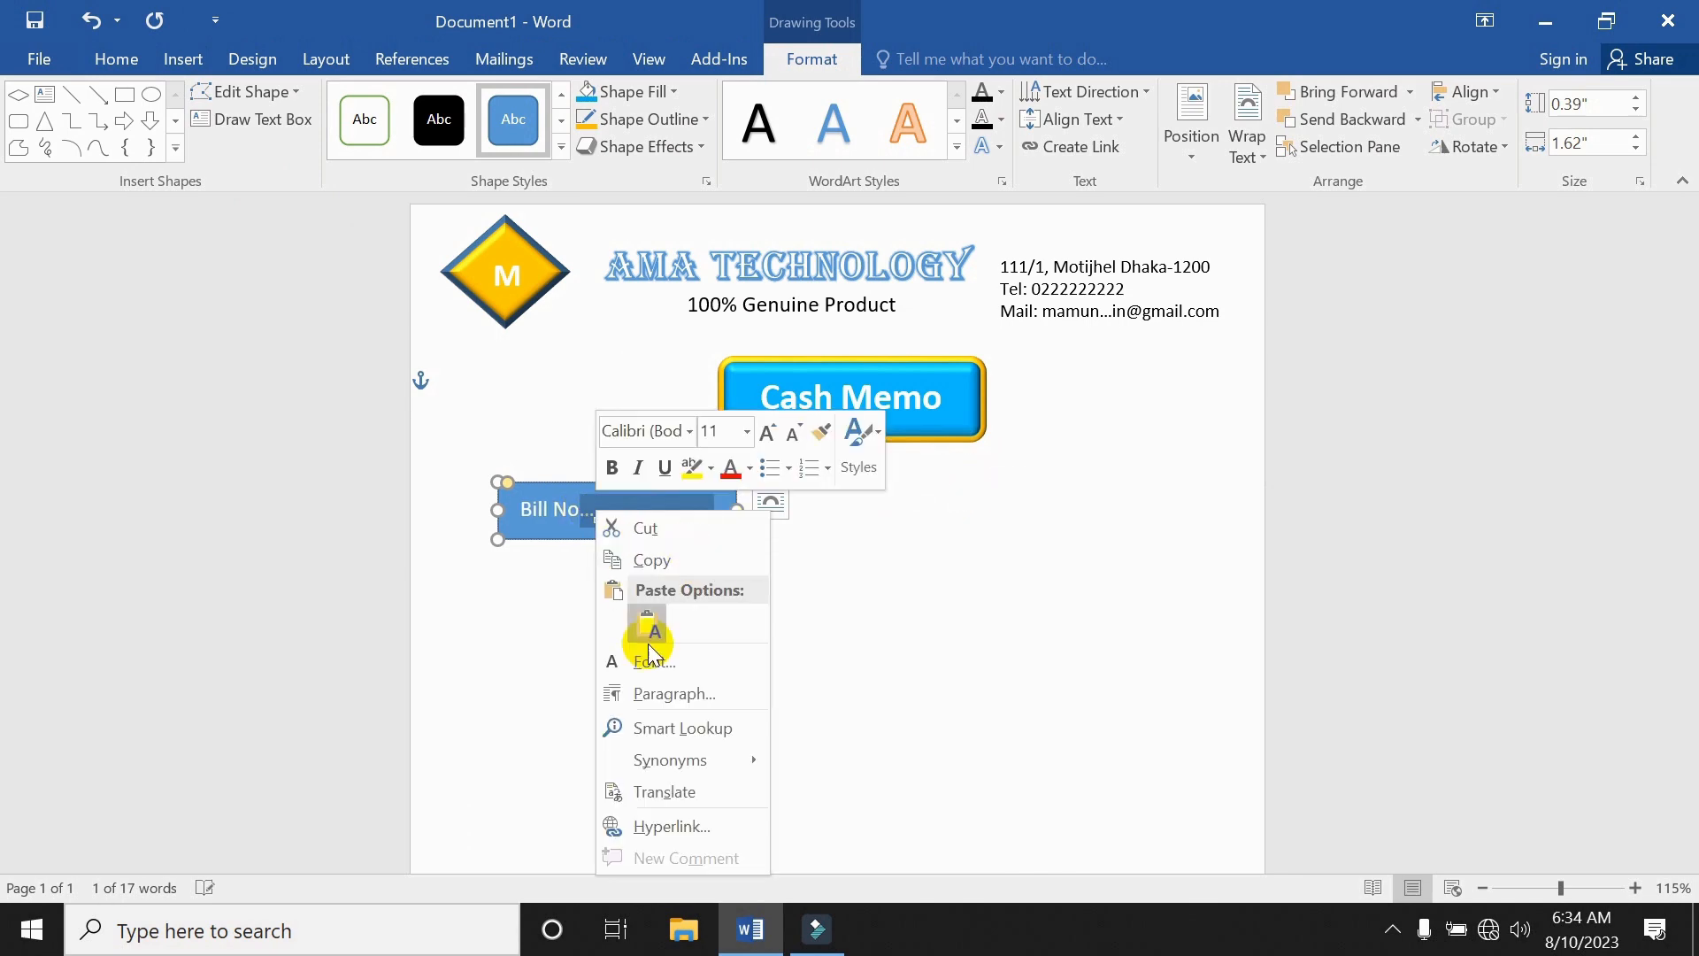
left_click(653, 661)
left_click(646, 539)
left_click(961, 761)
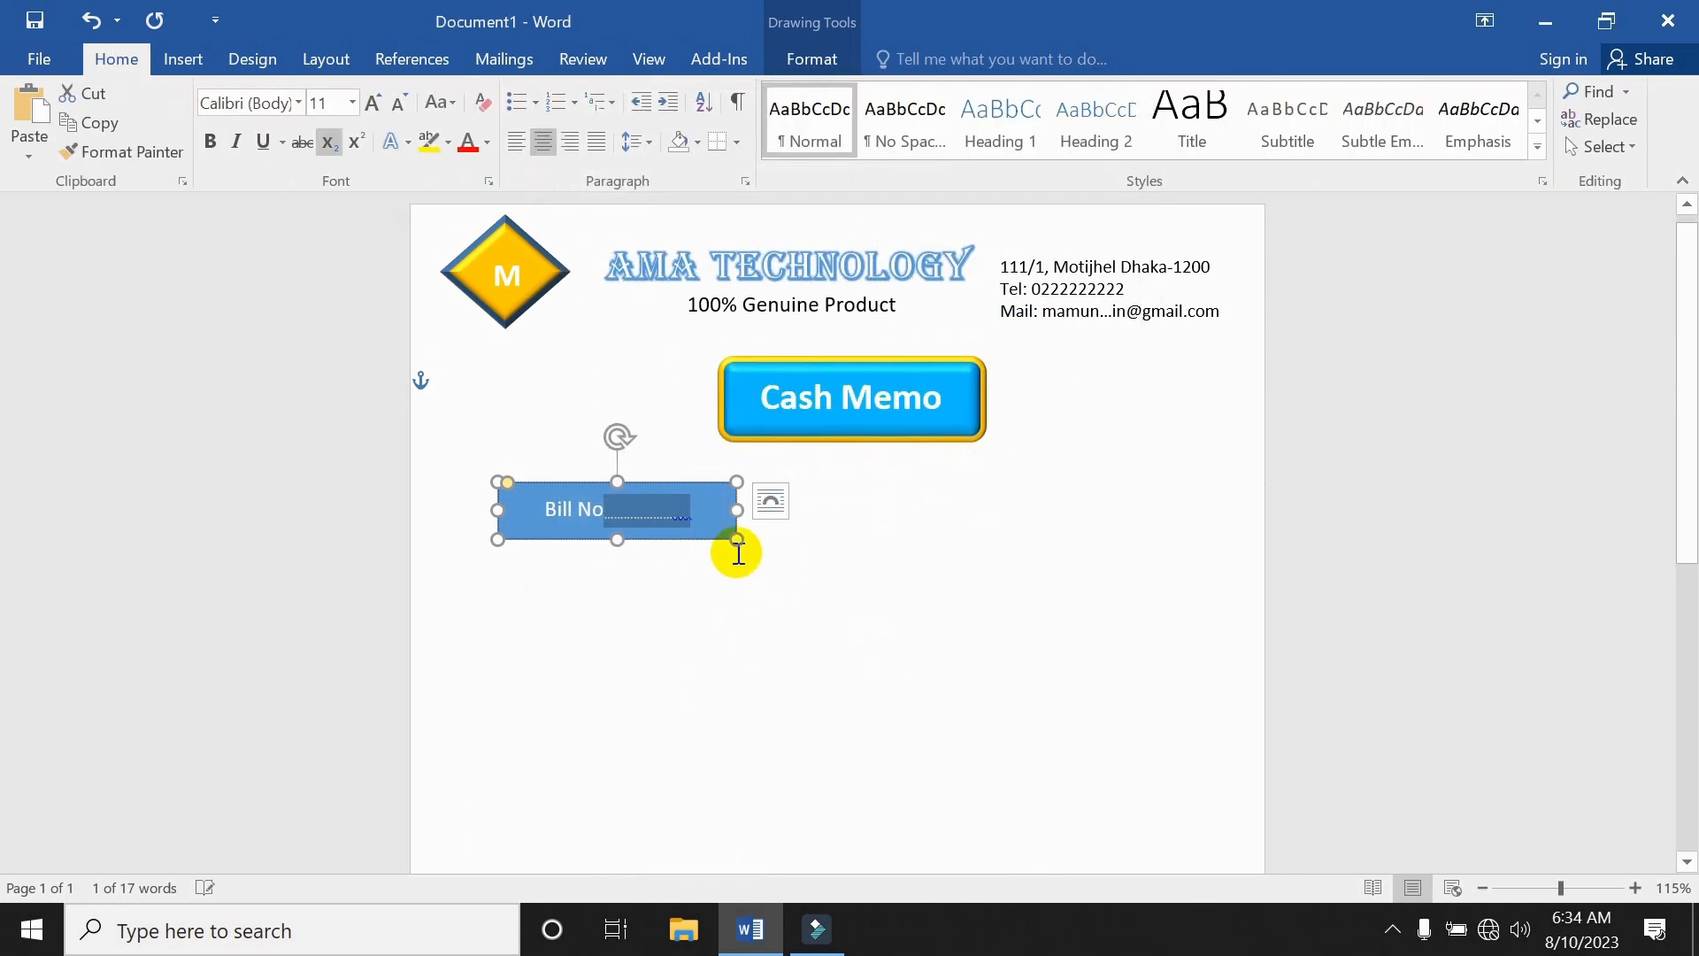
left_click(720, 520)
type("..............")
Fill the Bill No box light gold with black text and place a copy on the right.
left_click(694, 489)
left_click(812, 59)
left_click(626, 92)
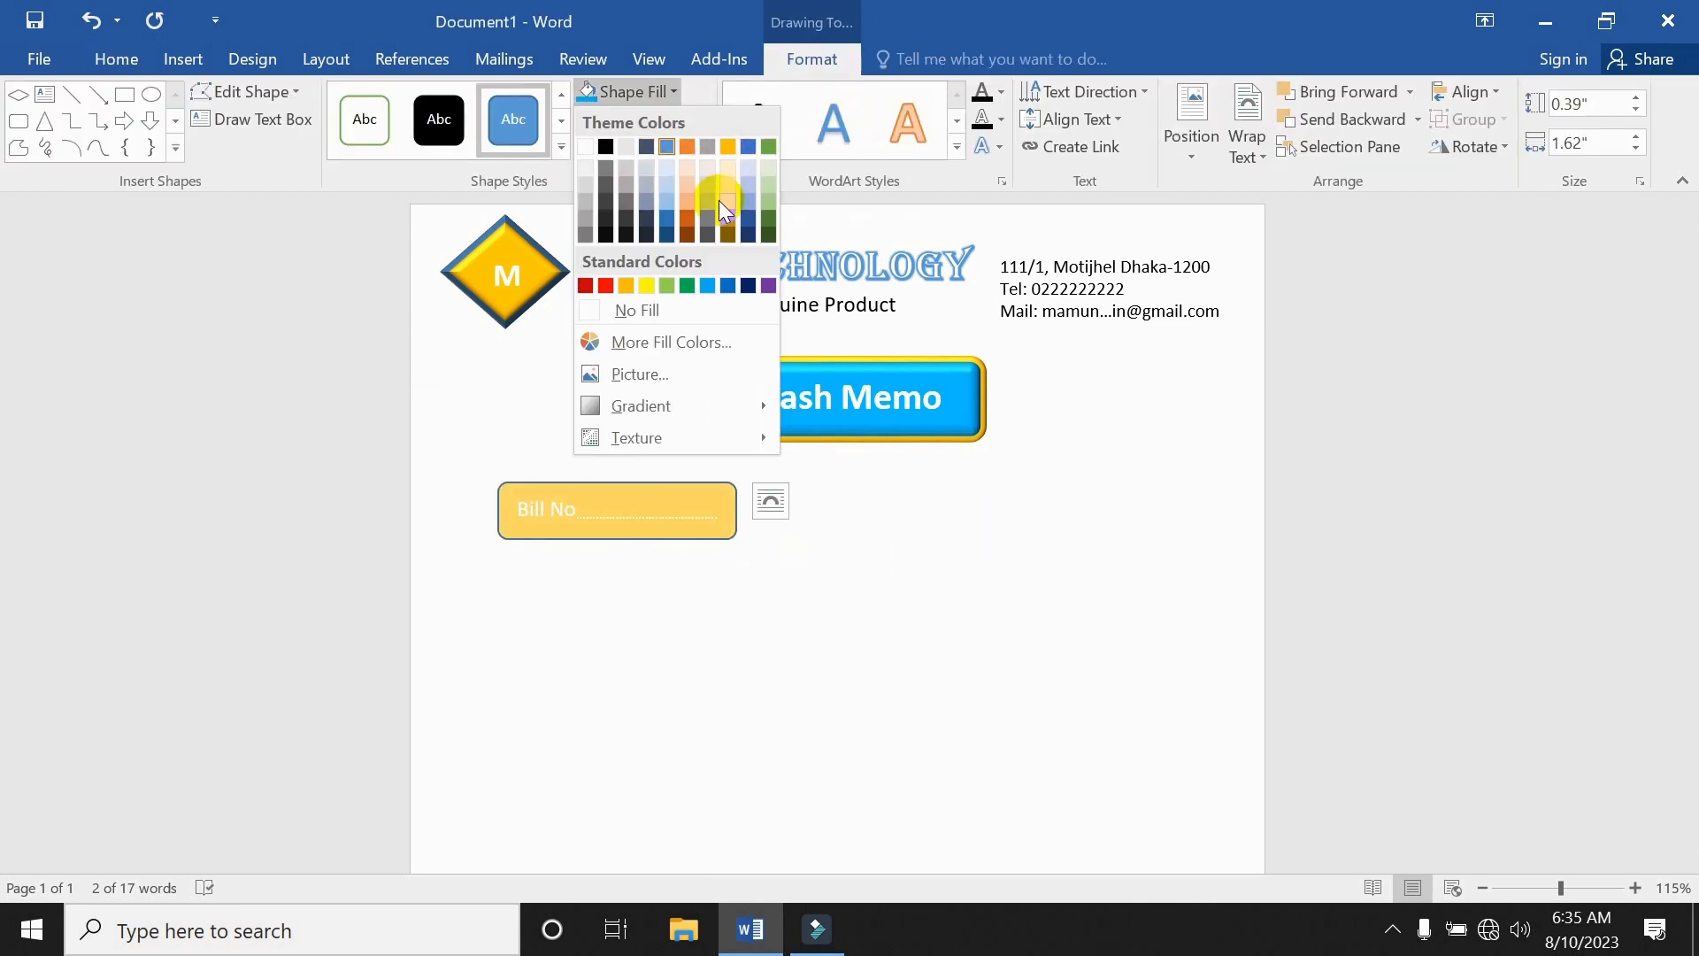
left_click(721, 191)
left_click_drag(722, 513, 549, 524)
left_click(116, 60)
left_click(641, 493)
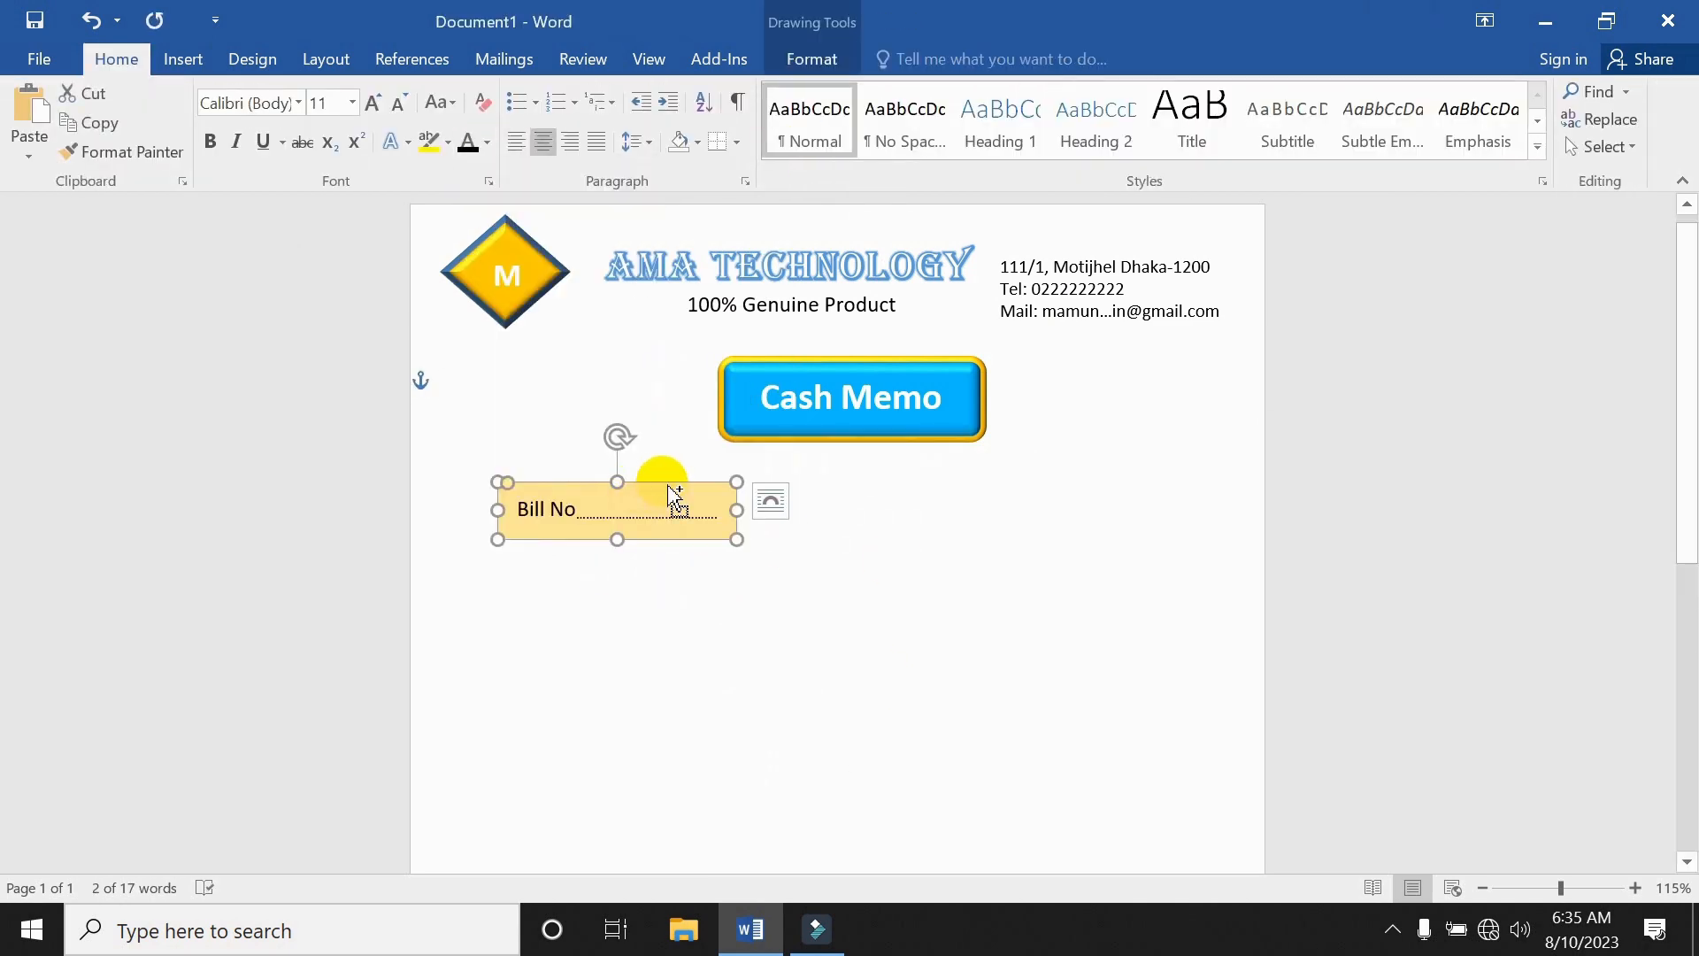
left_click_drag(675, 493, 1146, 482)
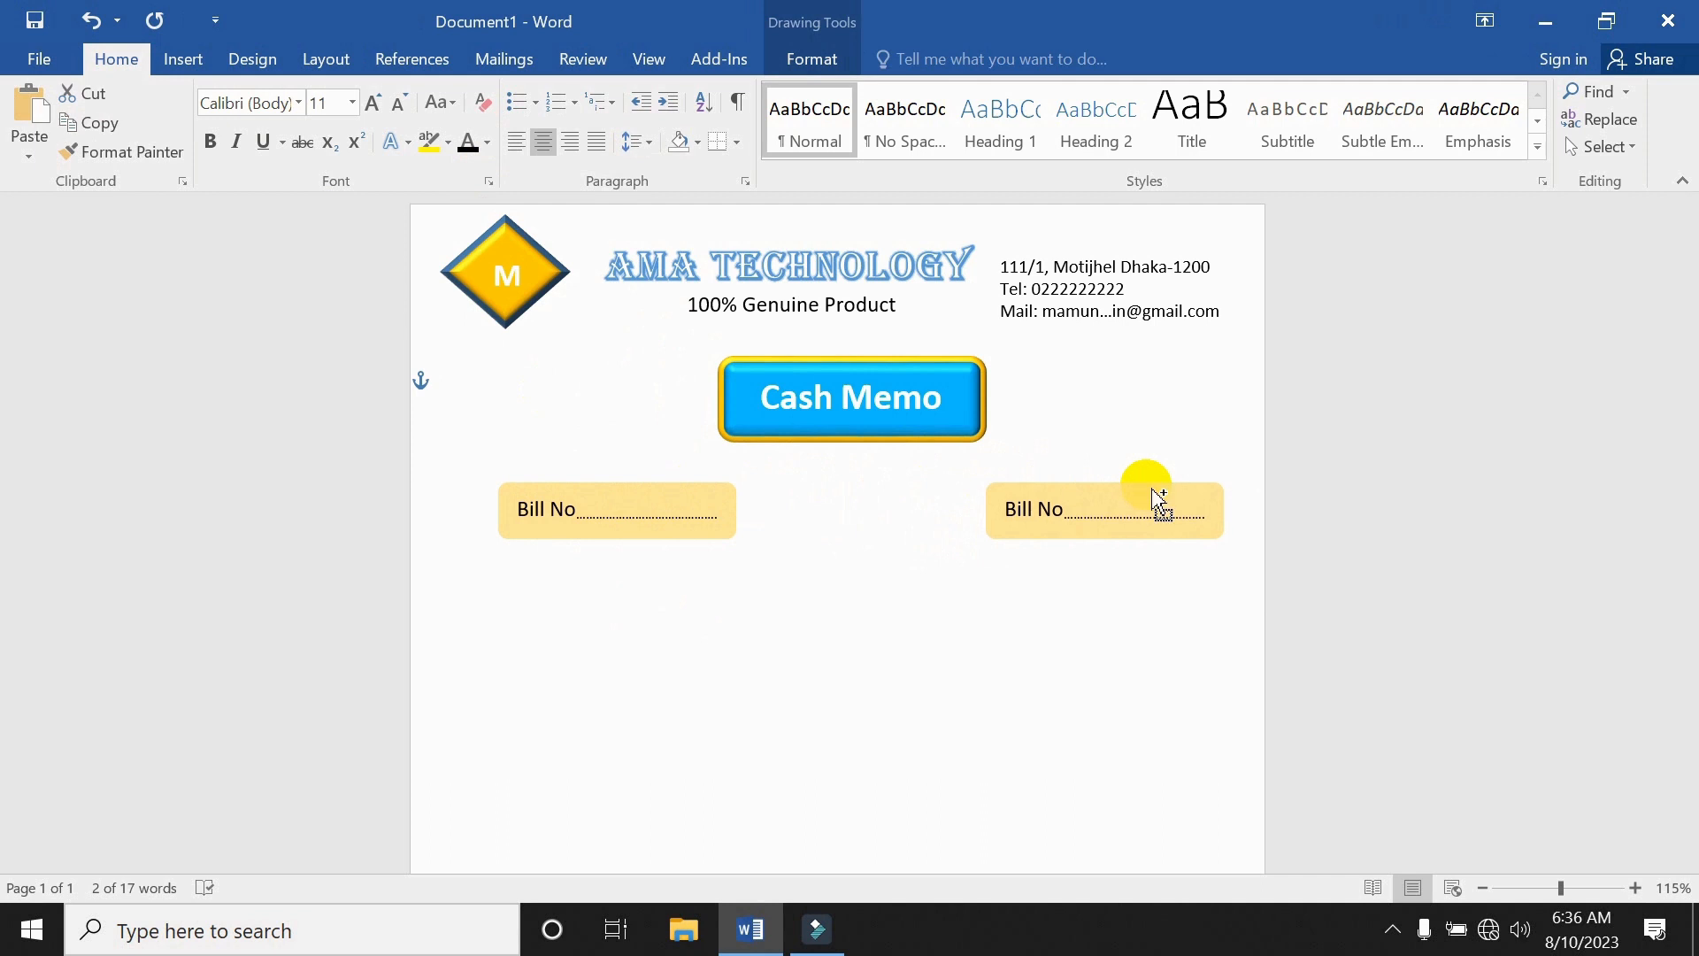
Relabel the right copy 'Date:' and insert slashes into its dotted blank.
left_click(1081, 513)
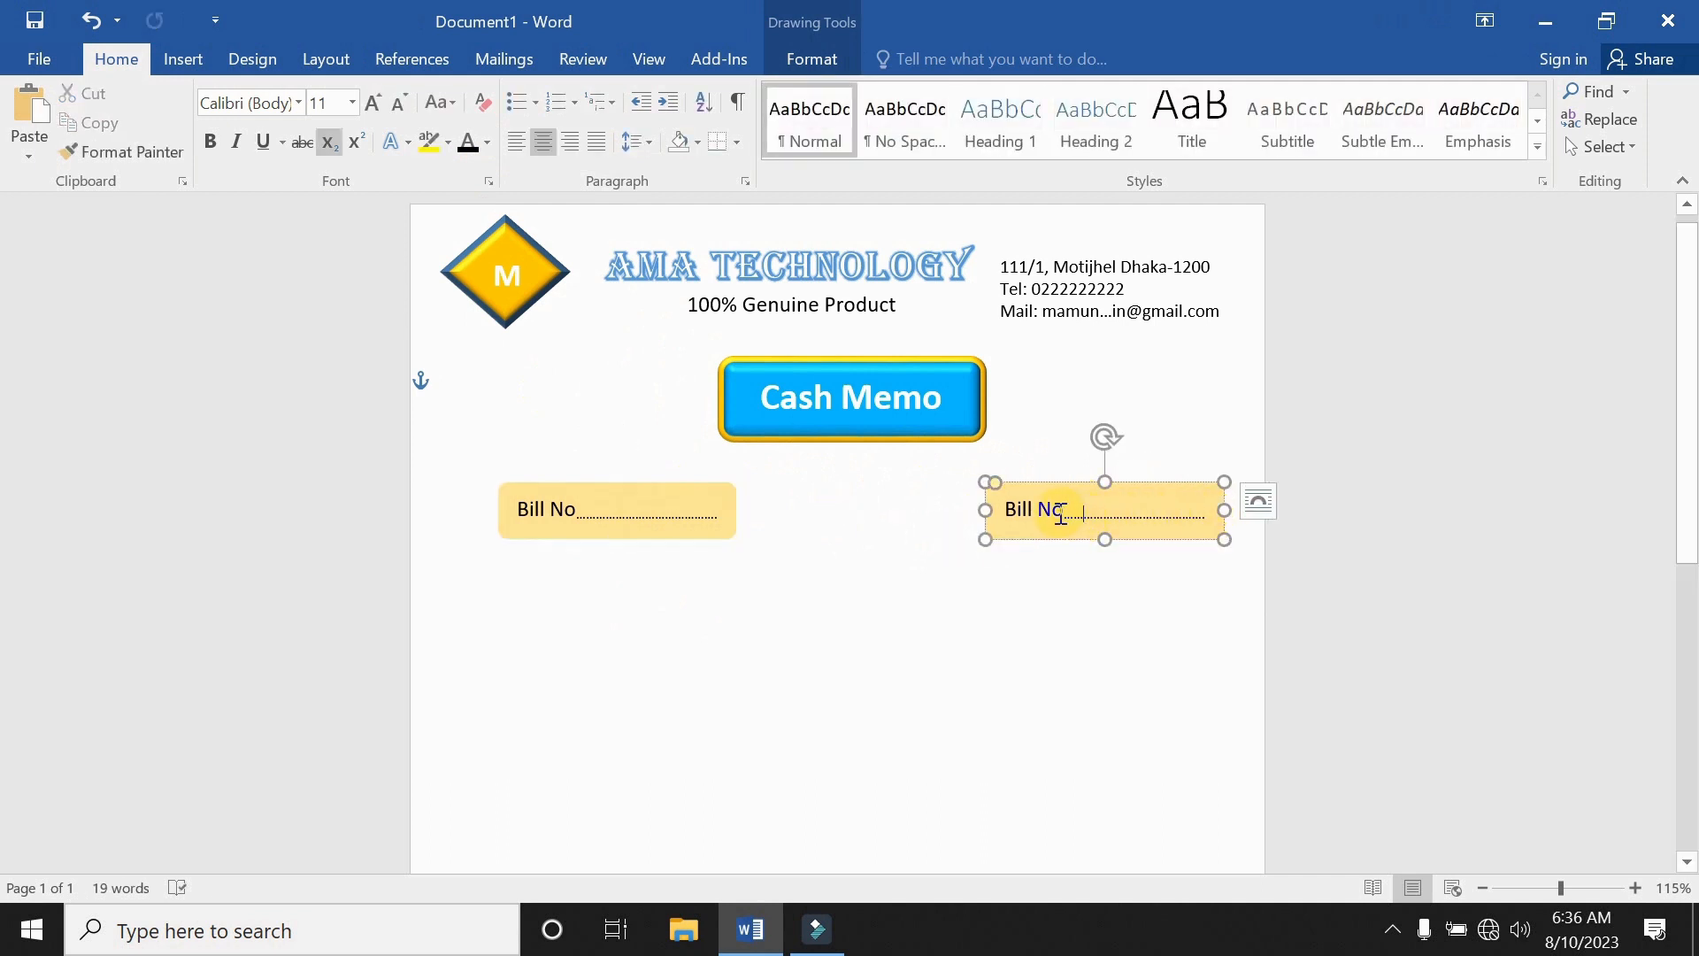
left_click_drag(1062, 510, 1005, 510)
type("Date:")
left_click(1111, 526)
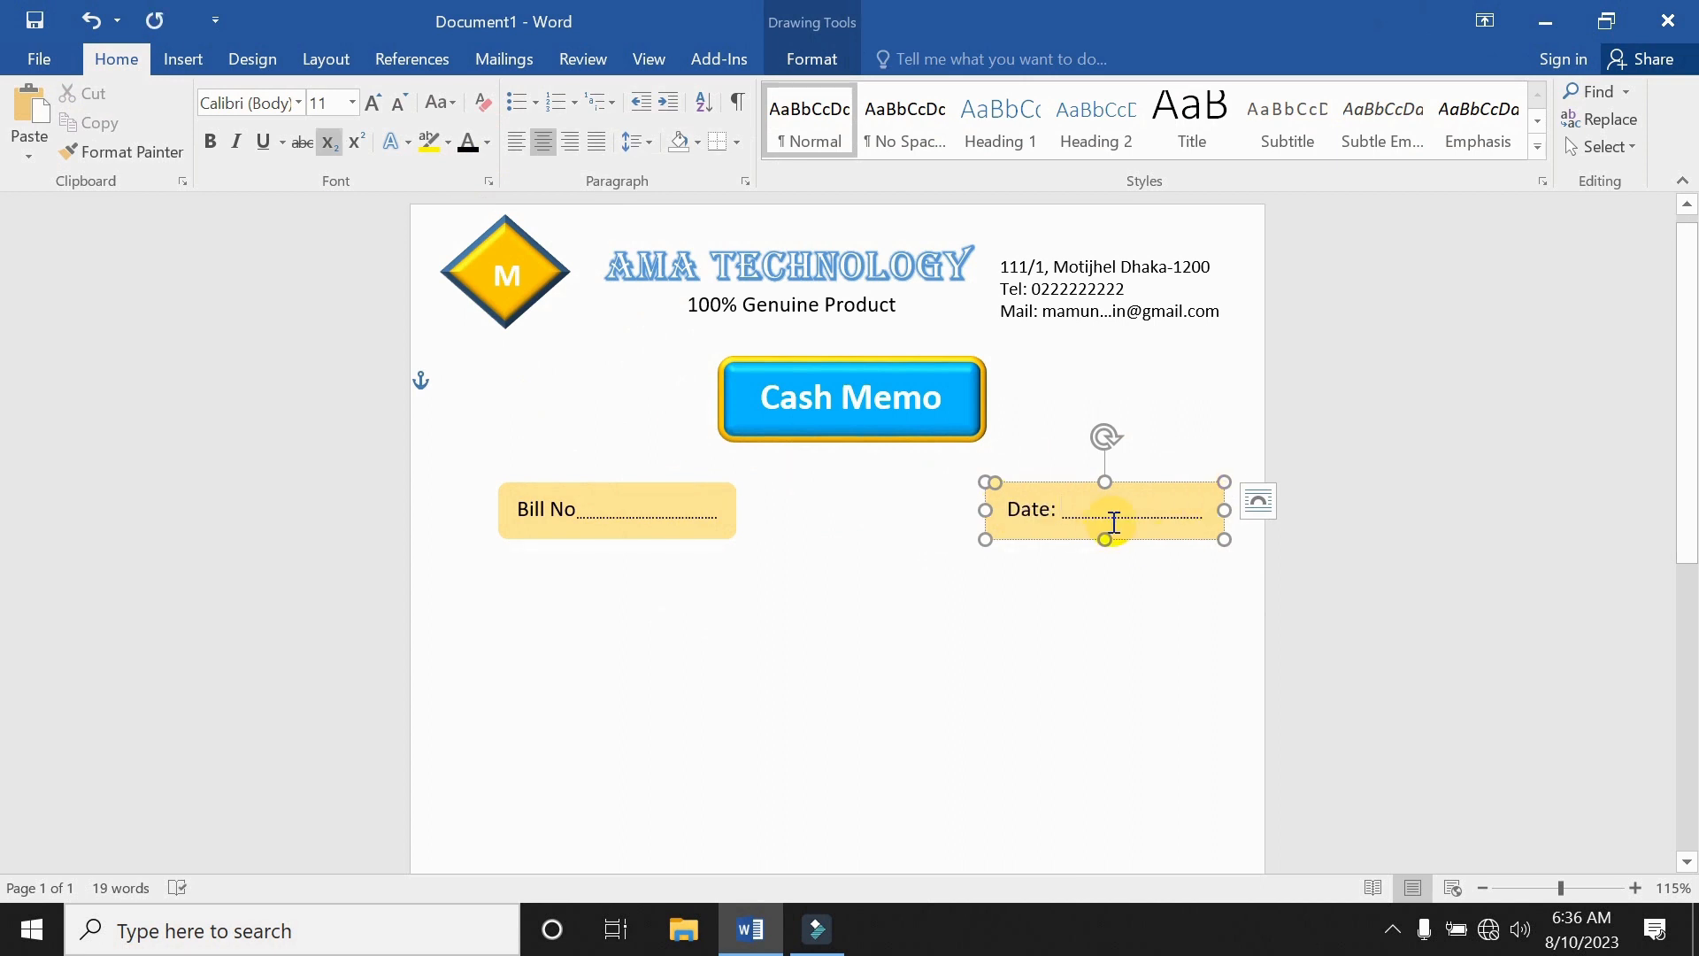
type("/")
left_click_drag(985, 510, 917, 511)
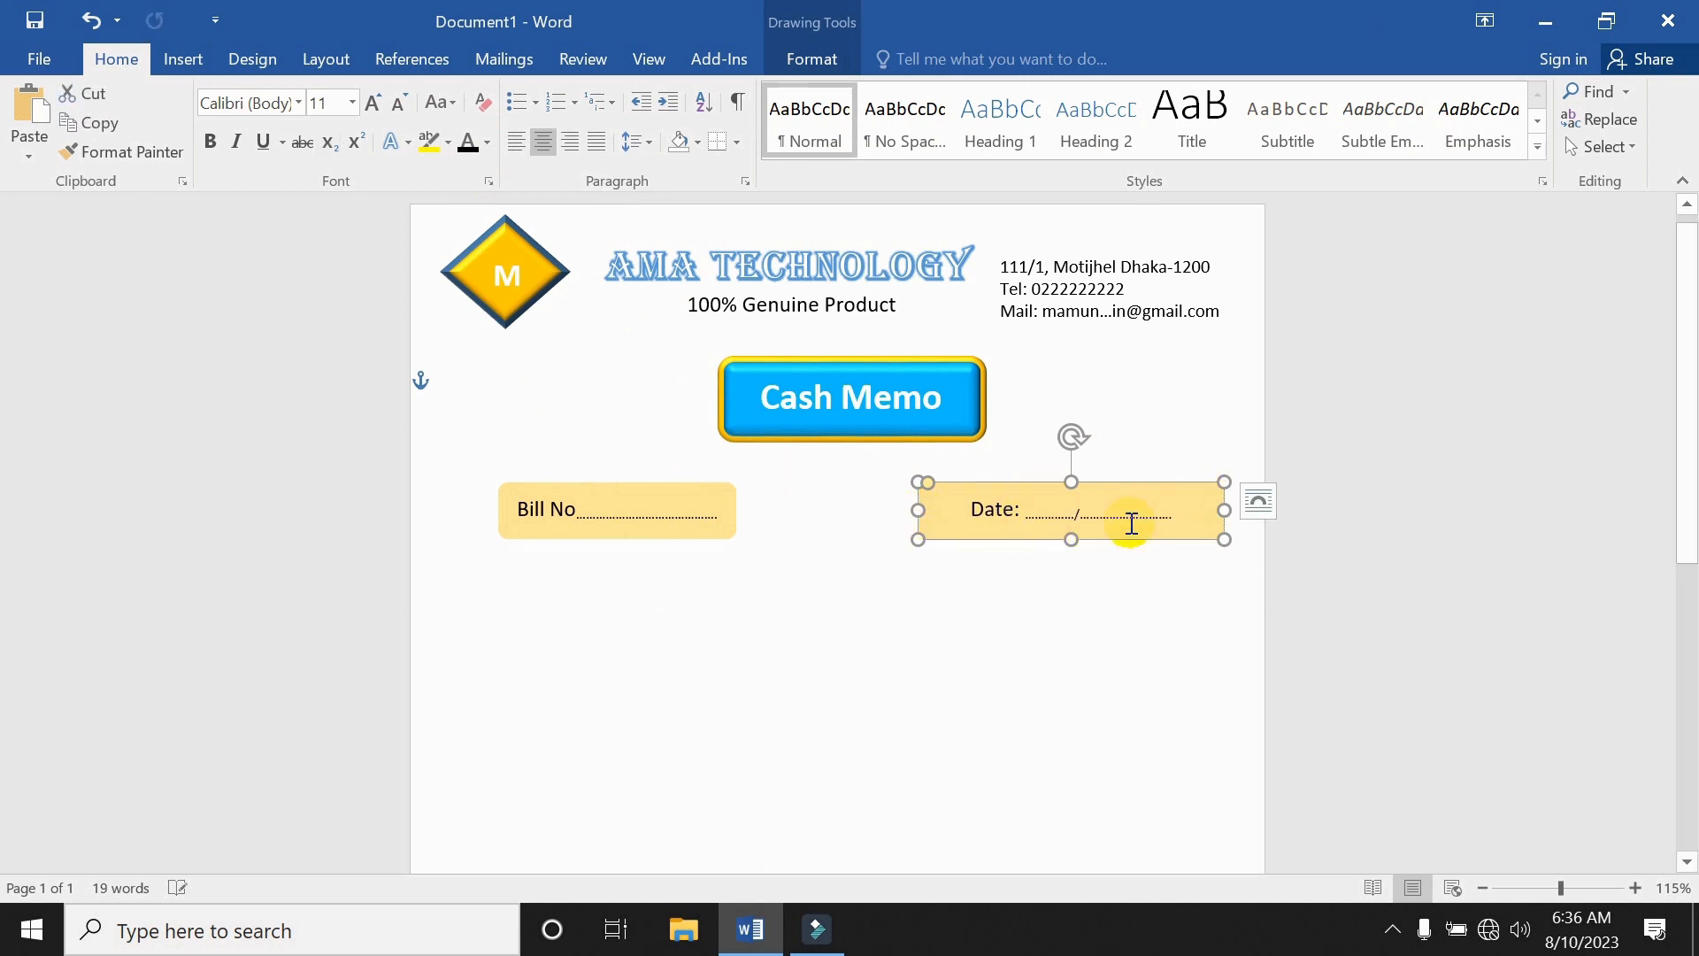
left_click(1059, 515)
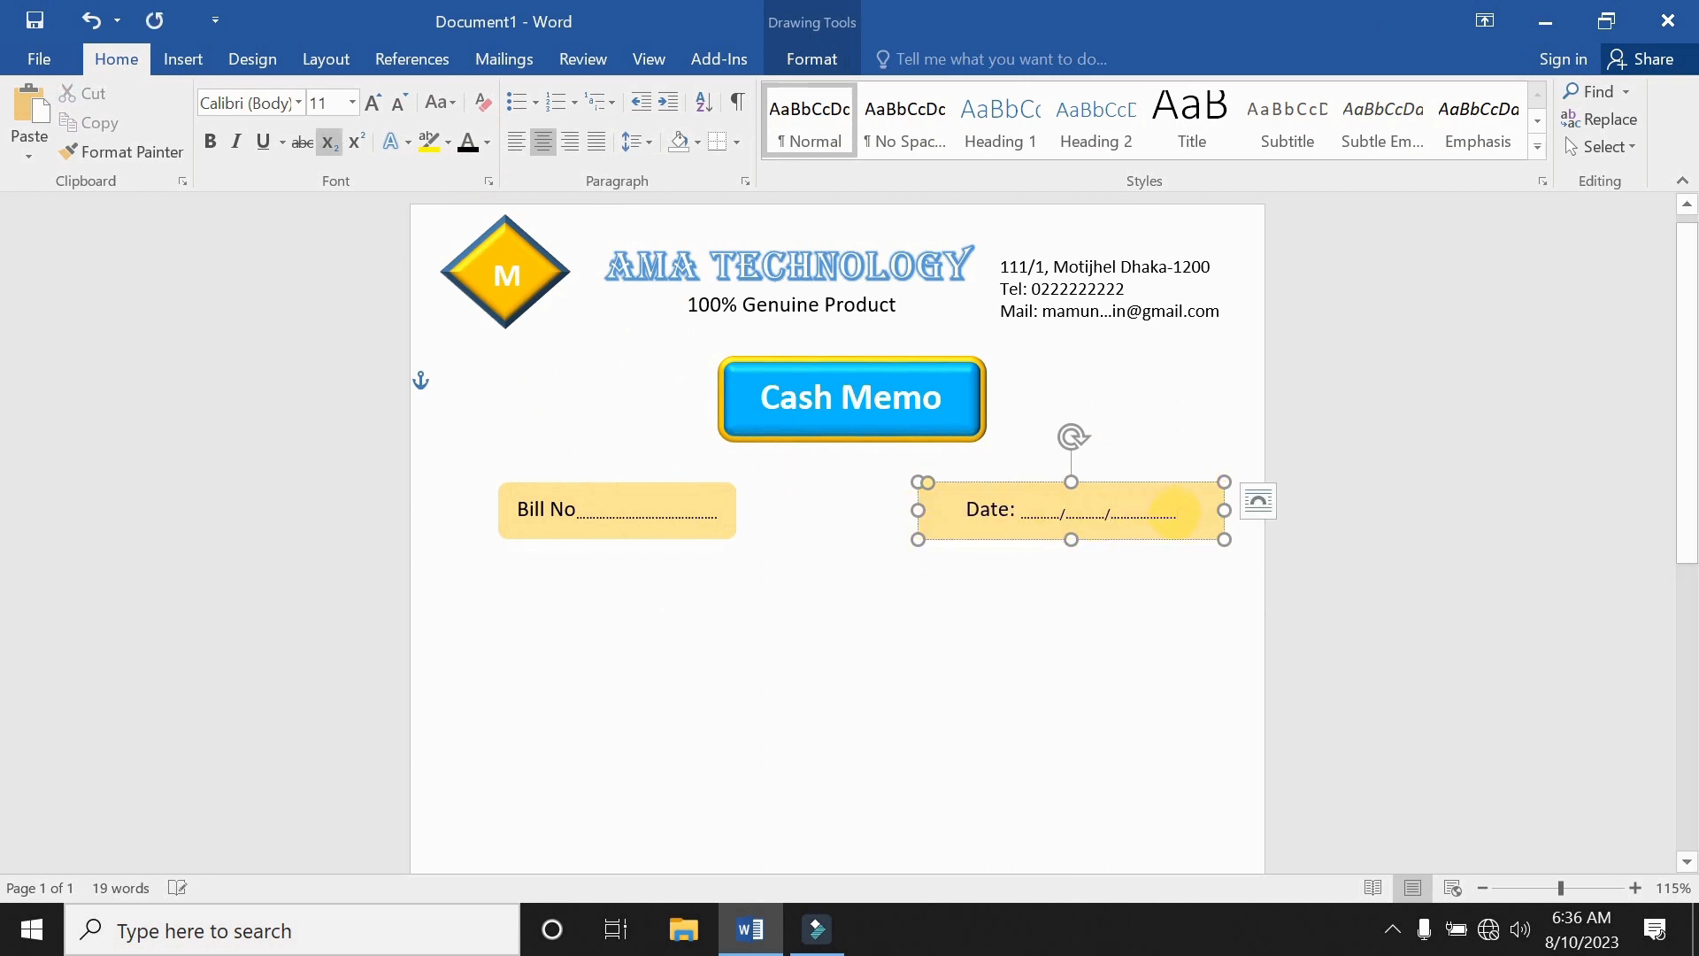
left_click(1113, 573)
Apply the Font dialog effects to the slash in the date blank.
double_click(1060, 516)
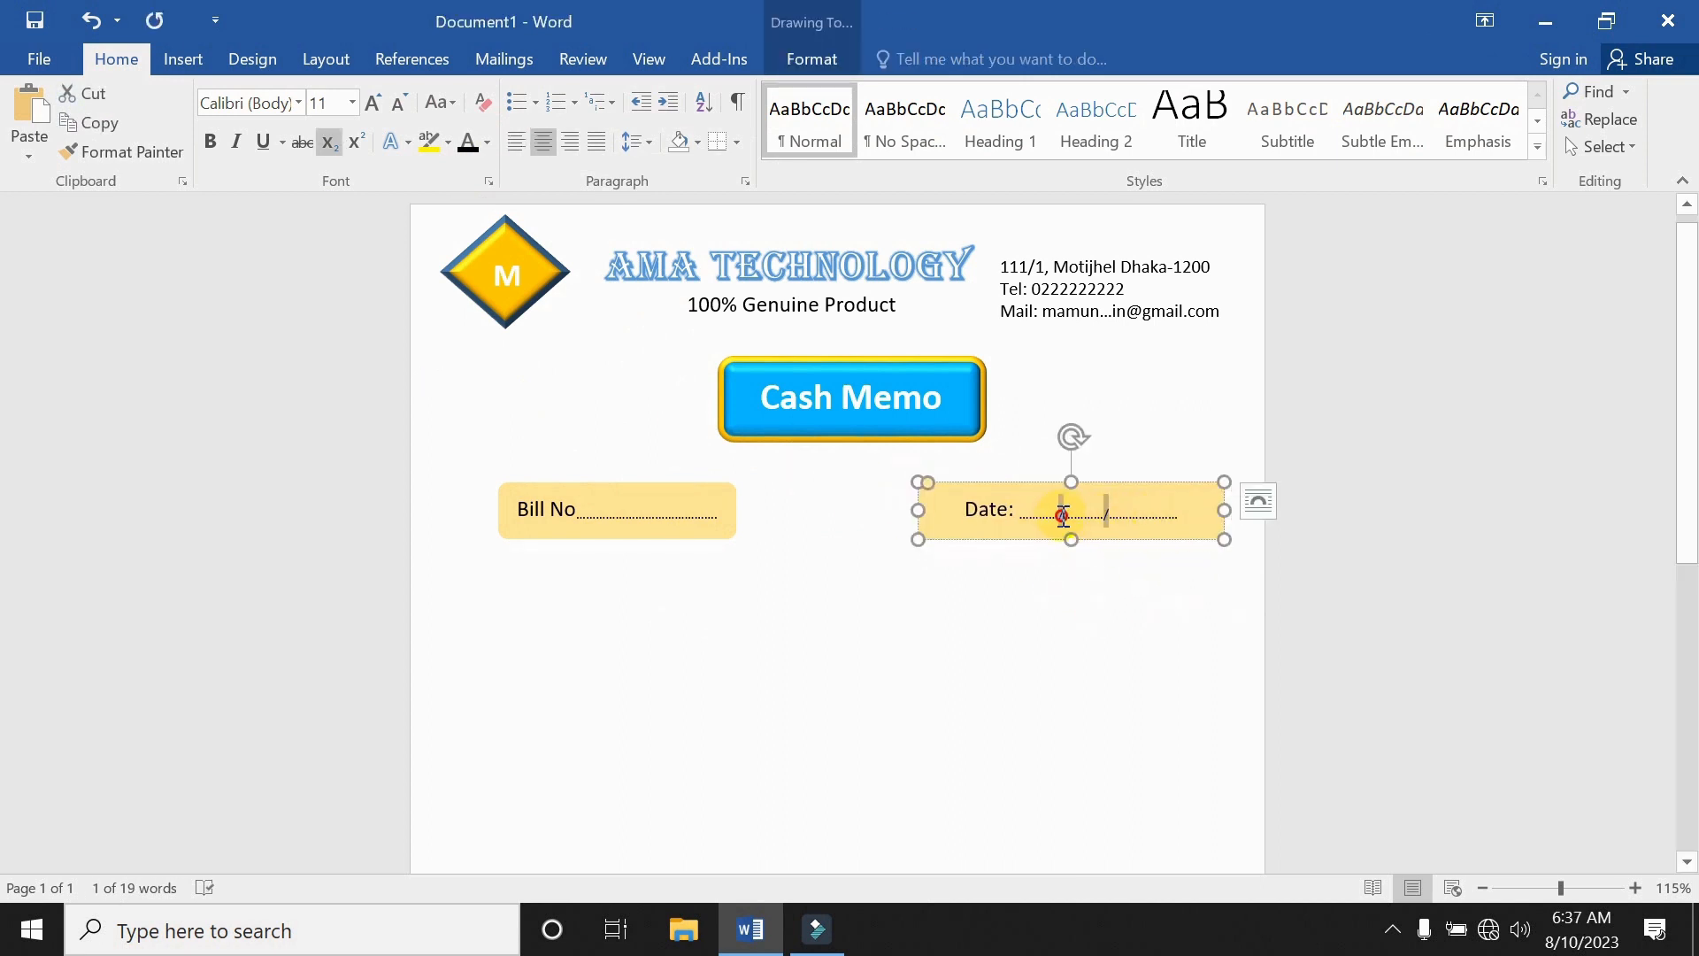
left_click(488, 180)
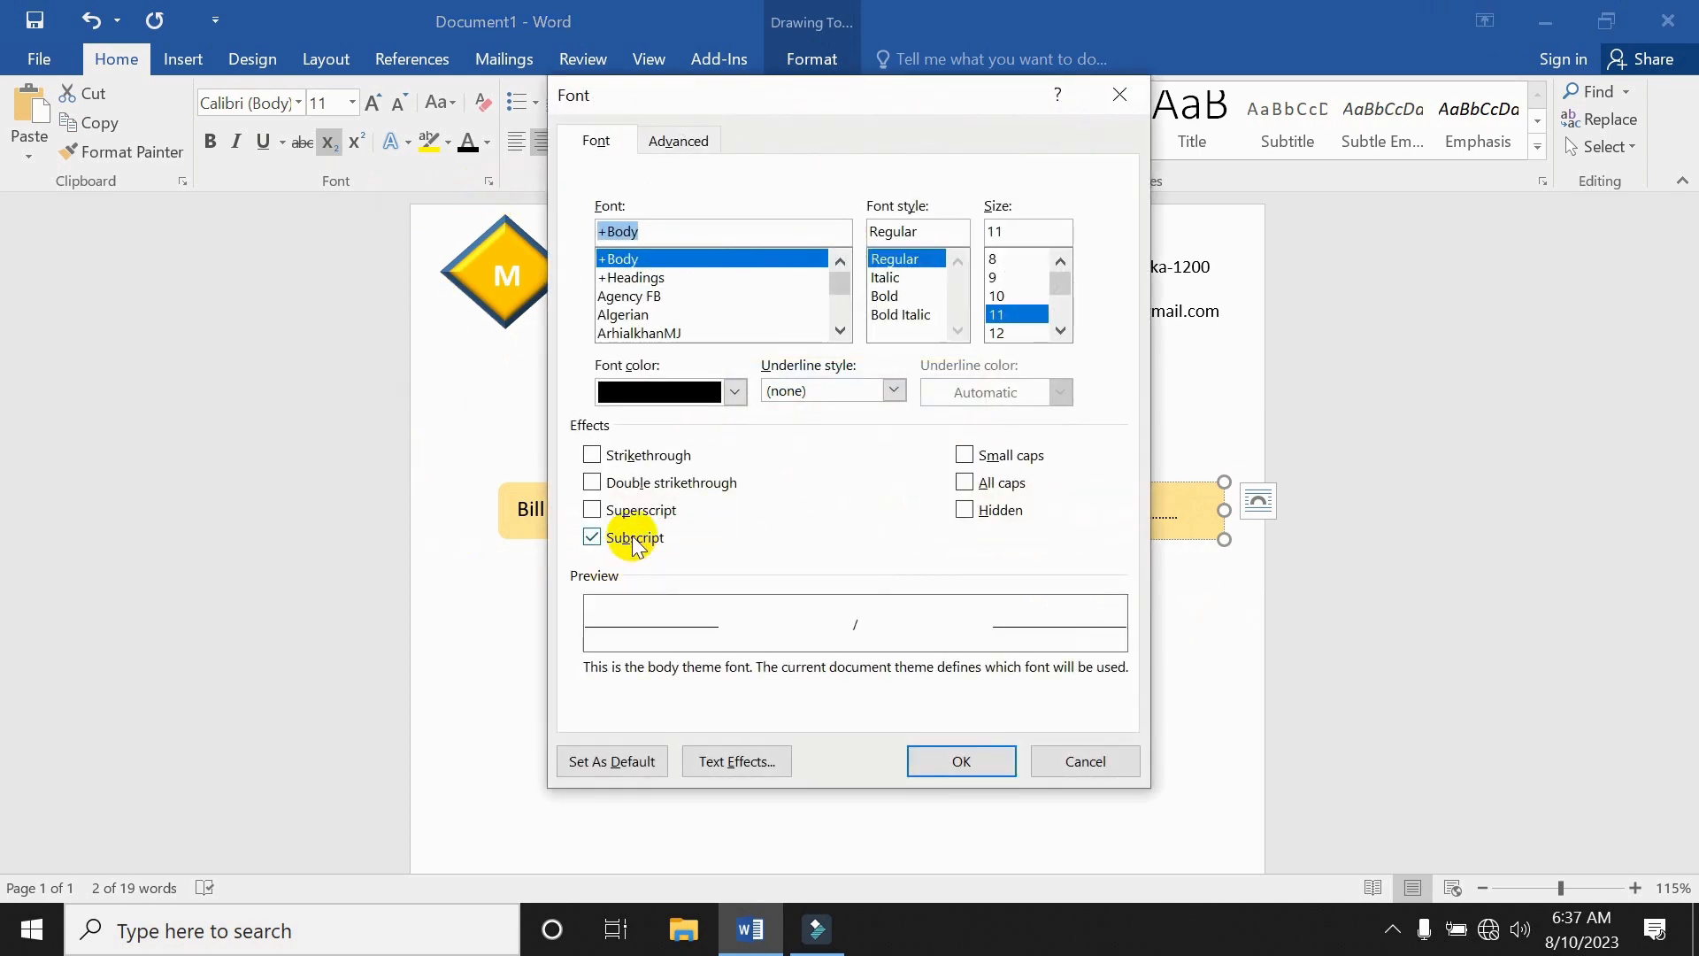
left_click(1008, 767)
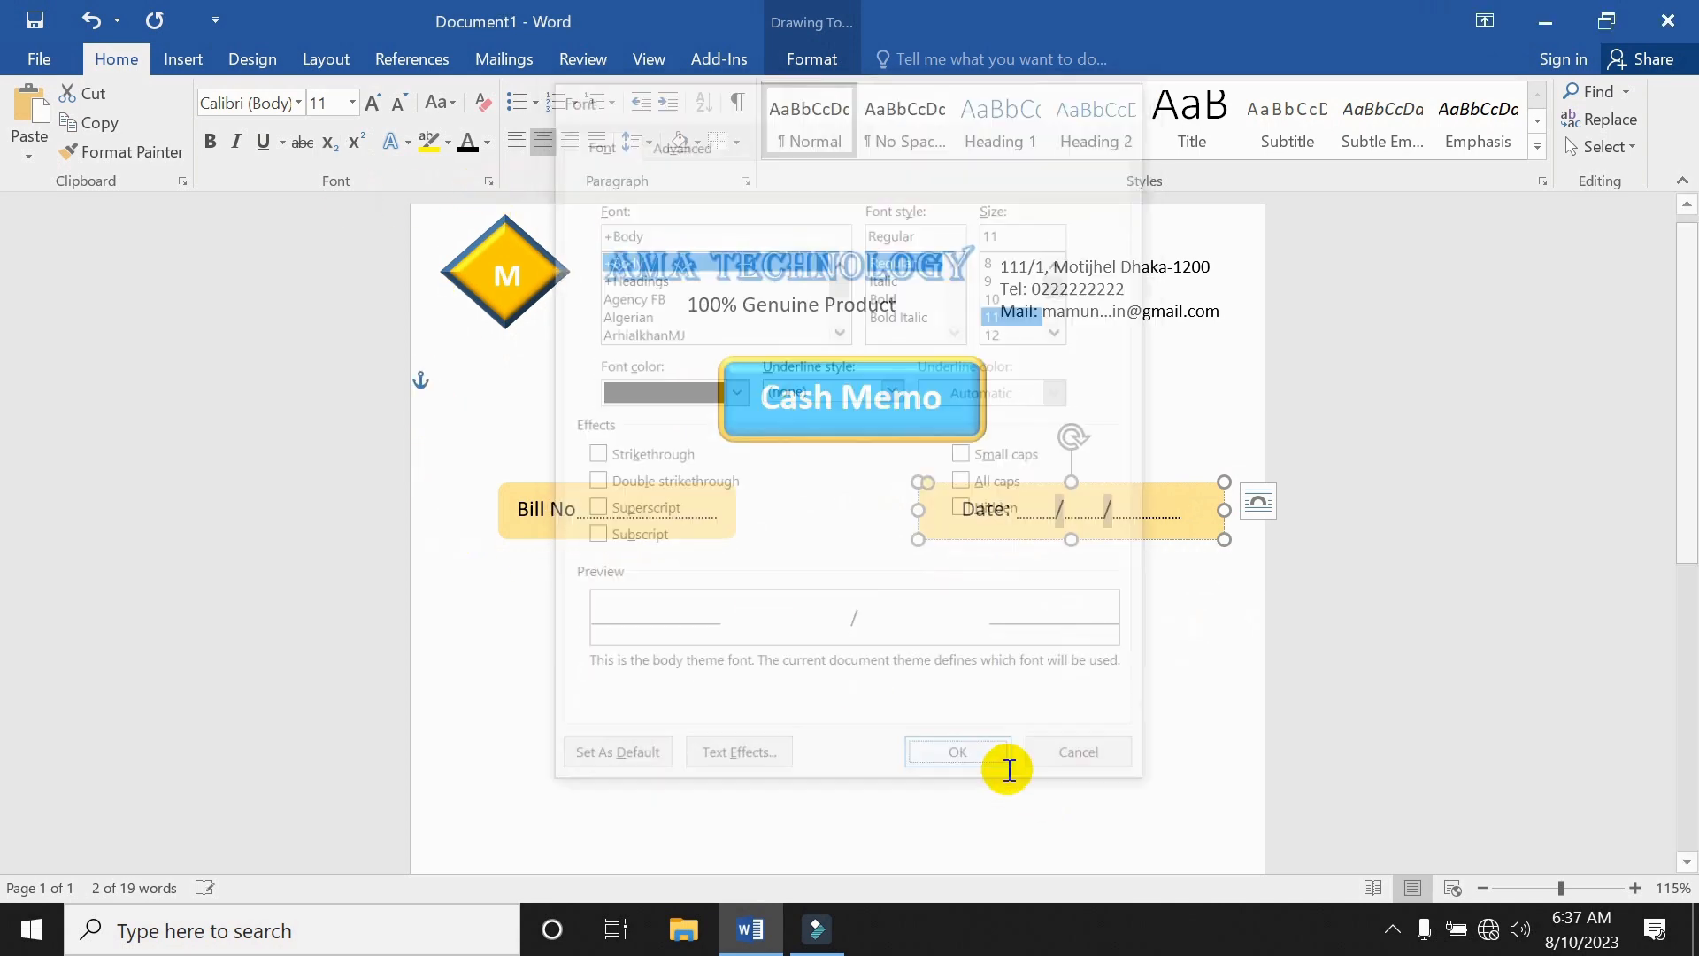
left_click(1129, 642)
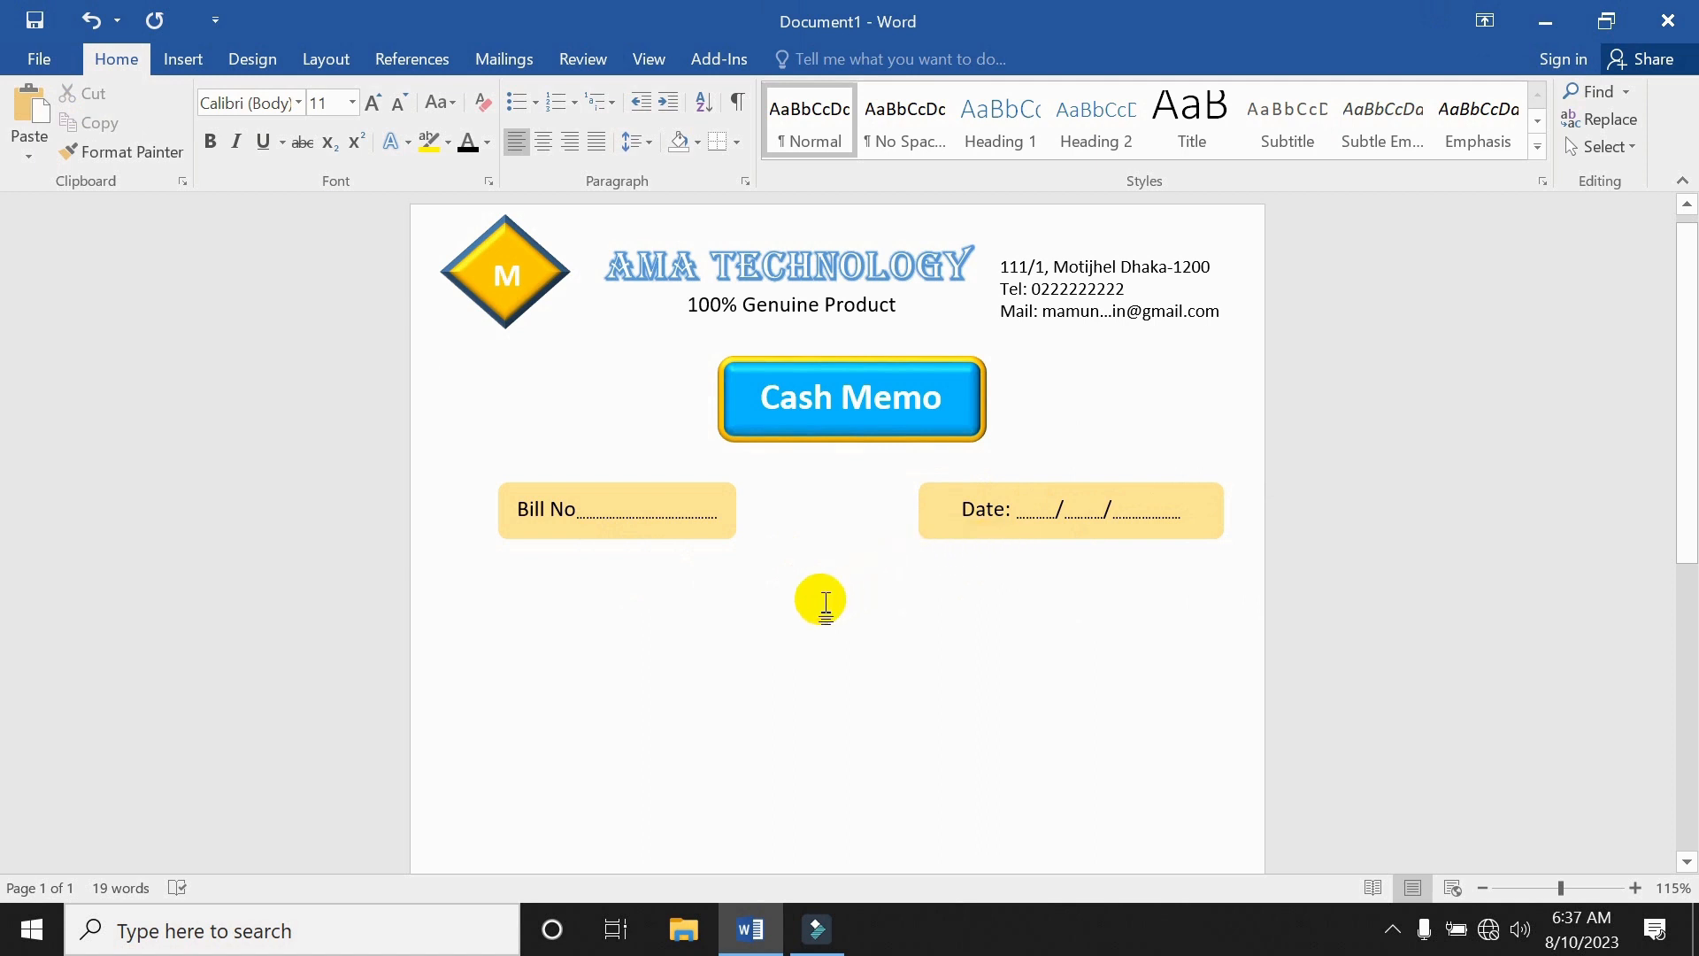
Draw a rounded-rectangle bar about 4.95" by 0.4" across the page below the Bill No and Date boxes.
scroll(811, 626, "down", 1)
scroll(812, 615, "down", 1)
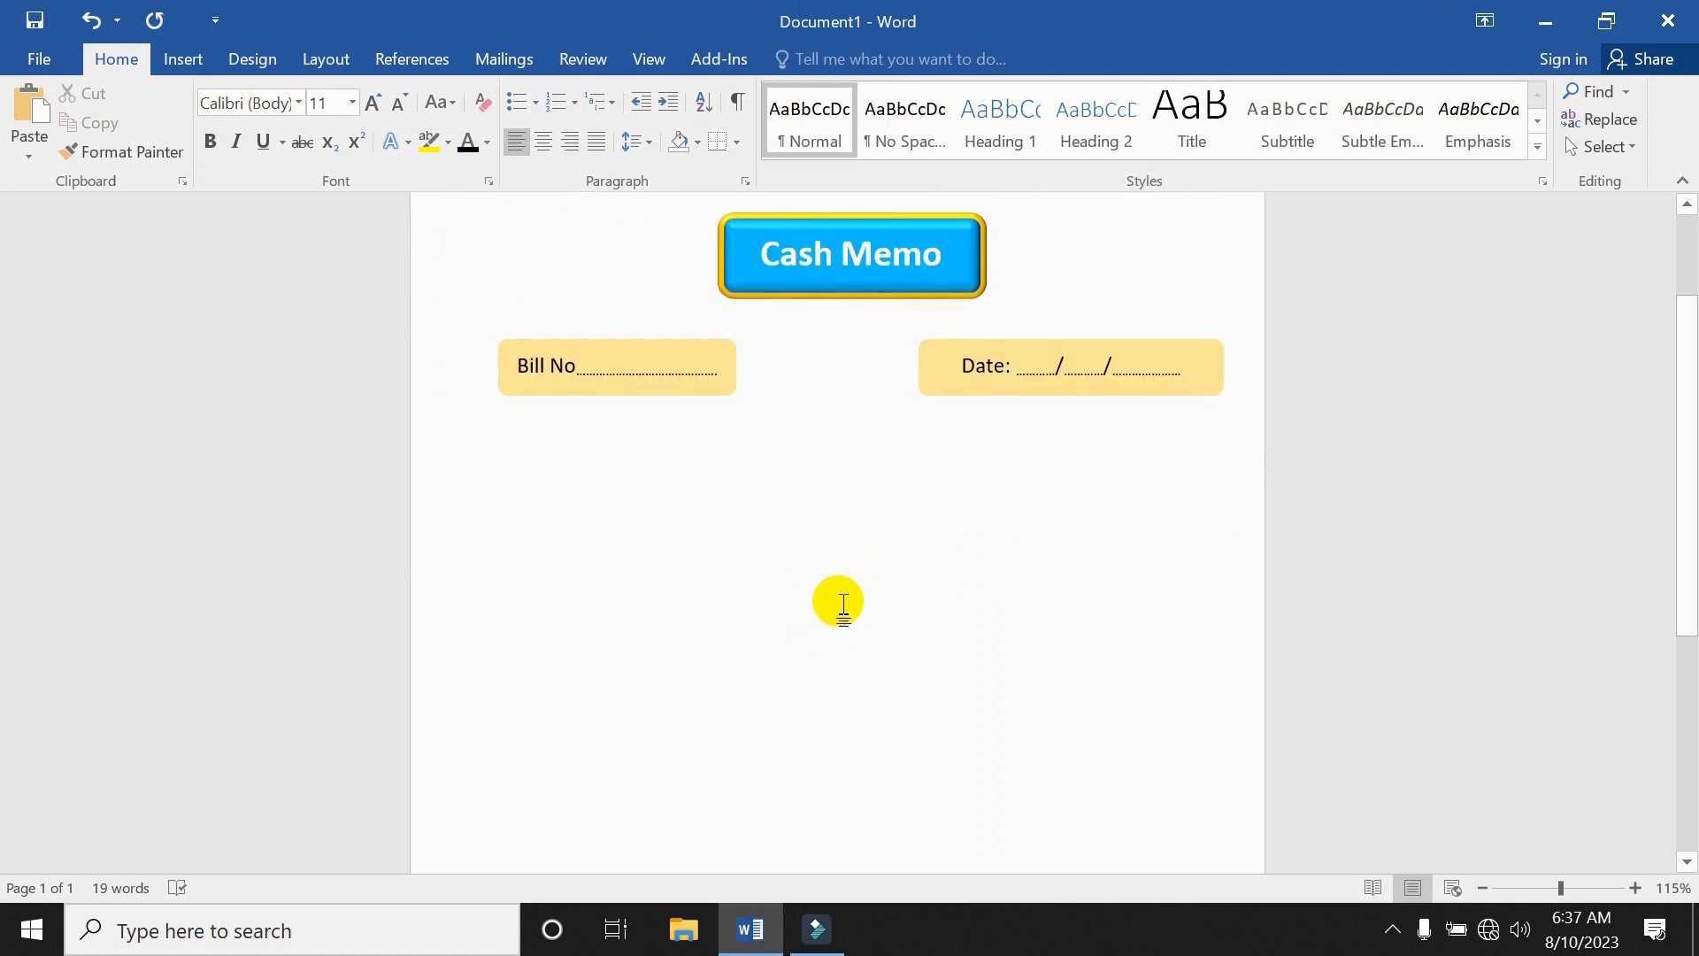
scroll(880, 541, "up", 2)
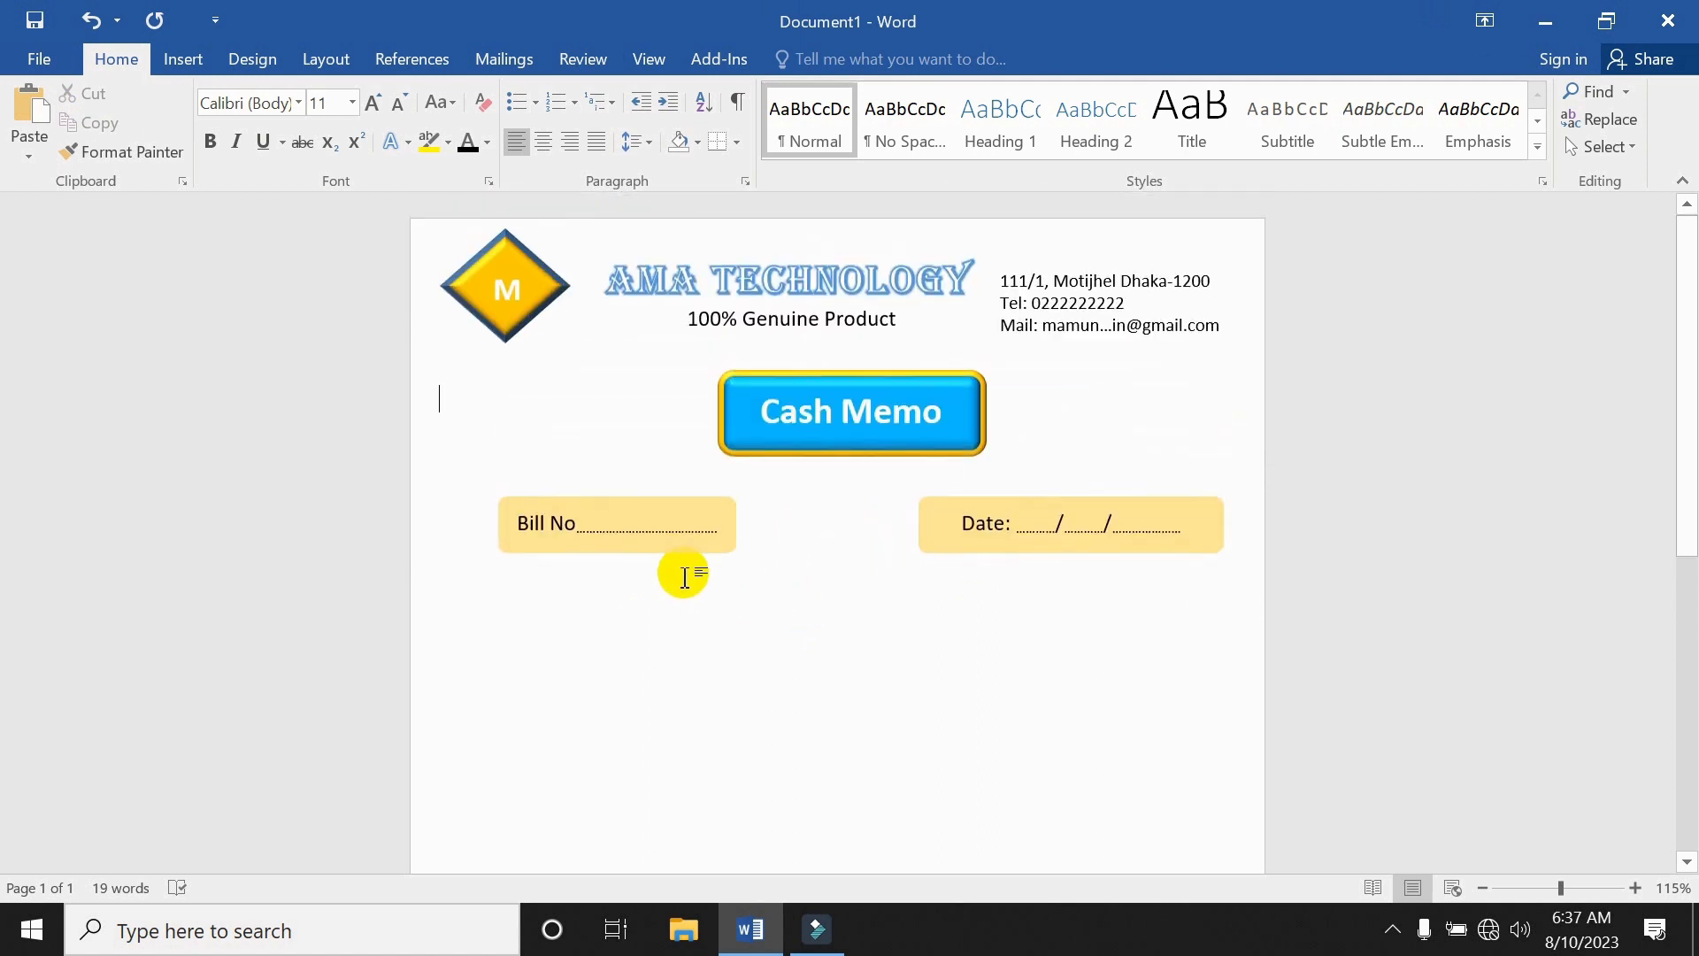
scroll(680, 594, "down", 1)
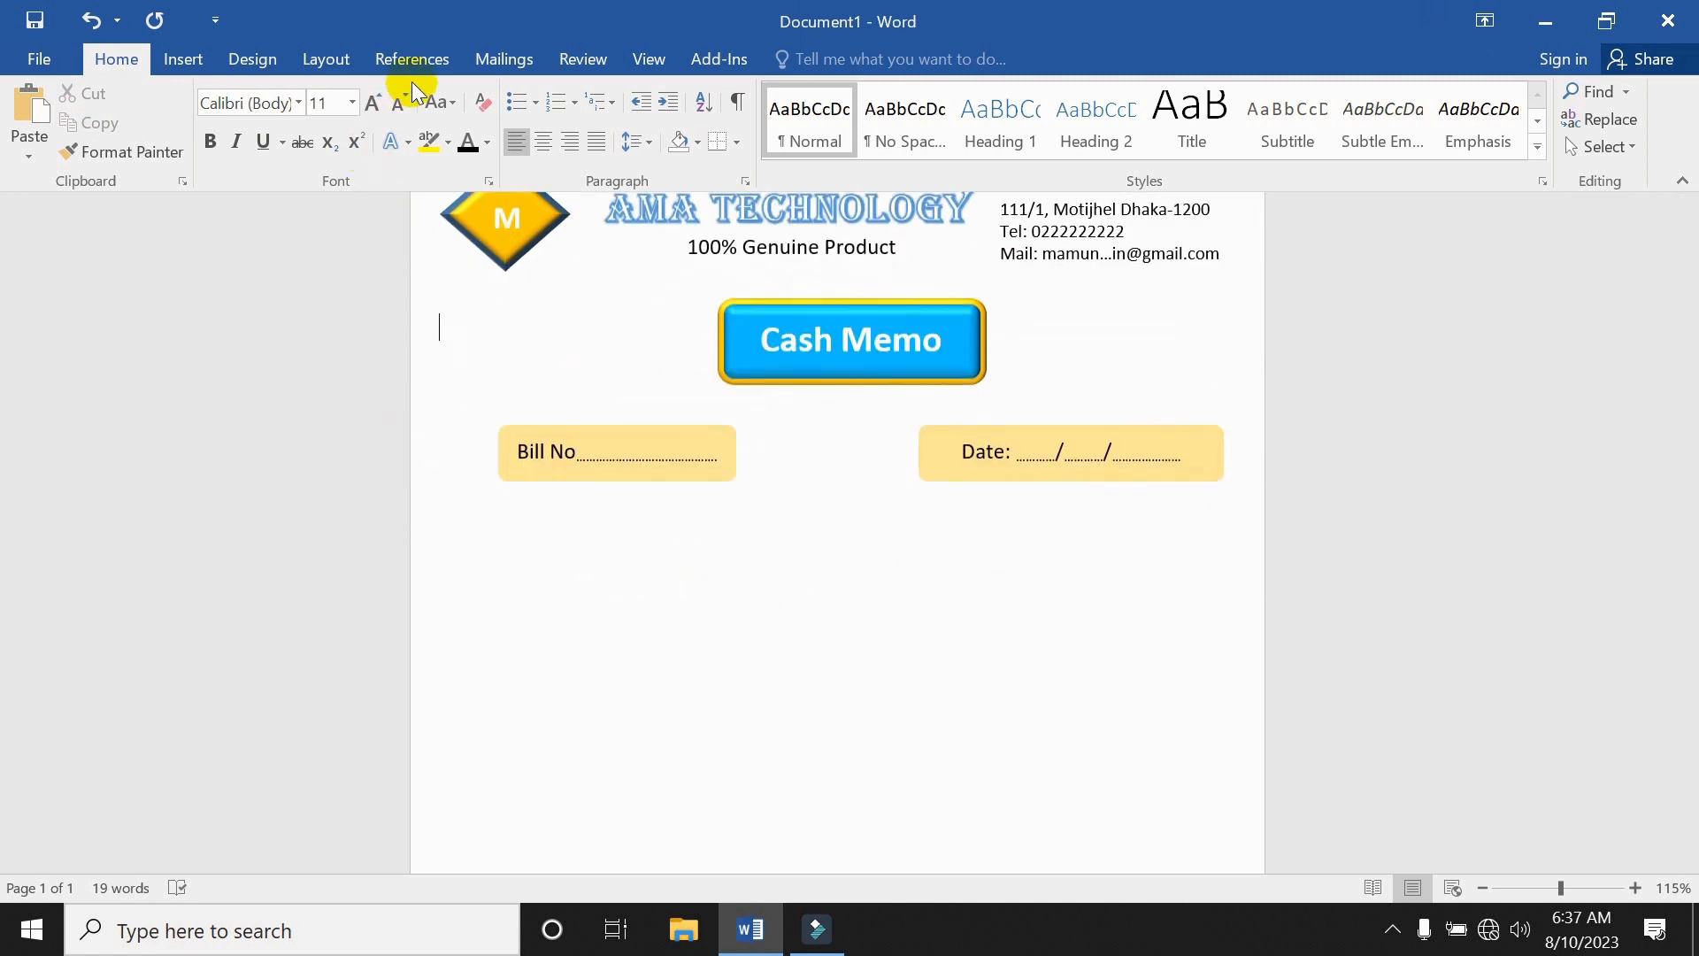
left_click(195, 62)
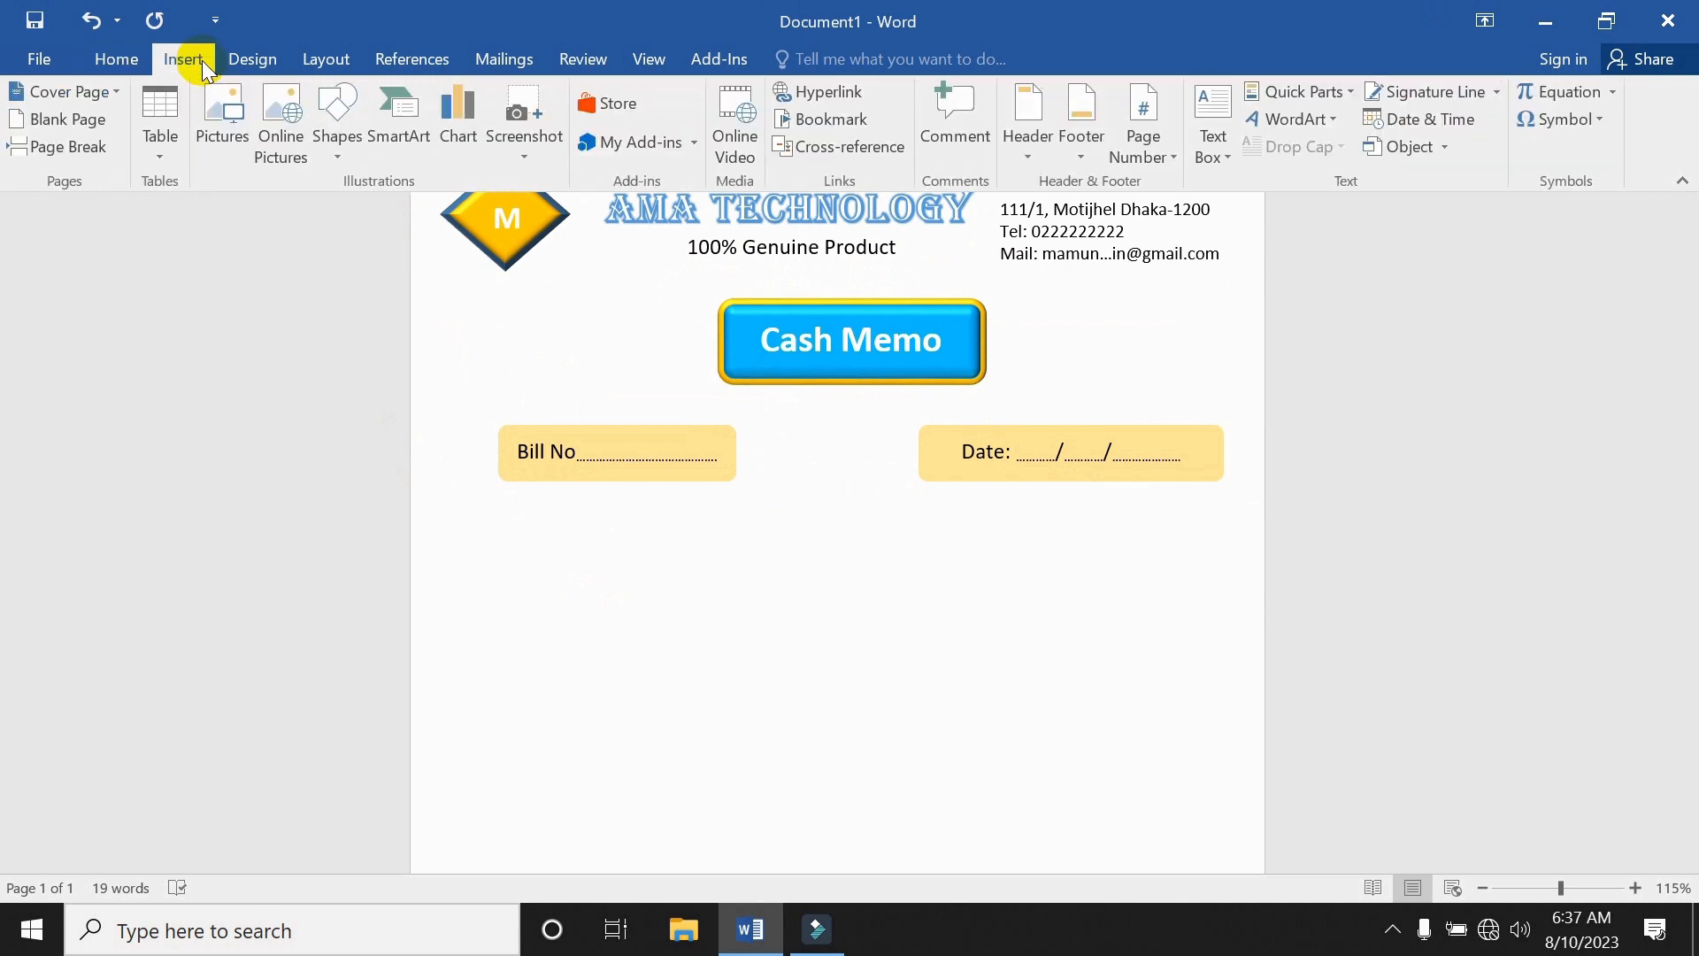
left_click(339, 133)
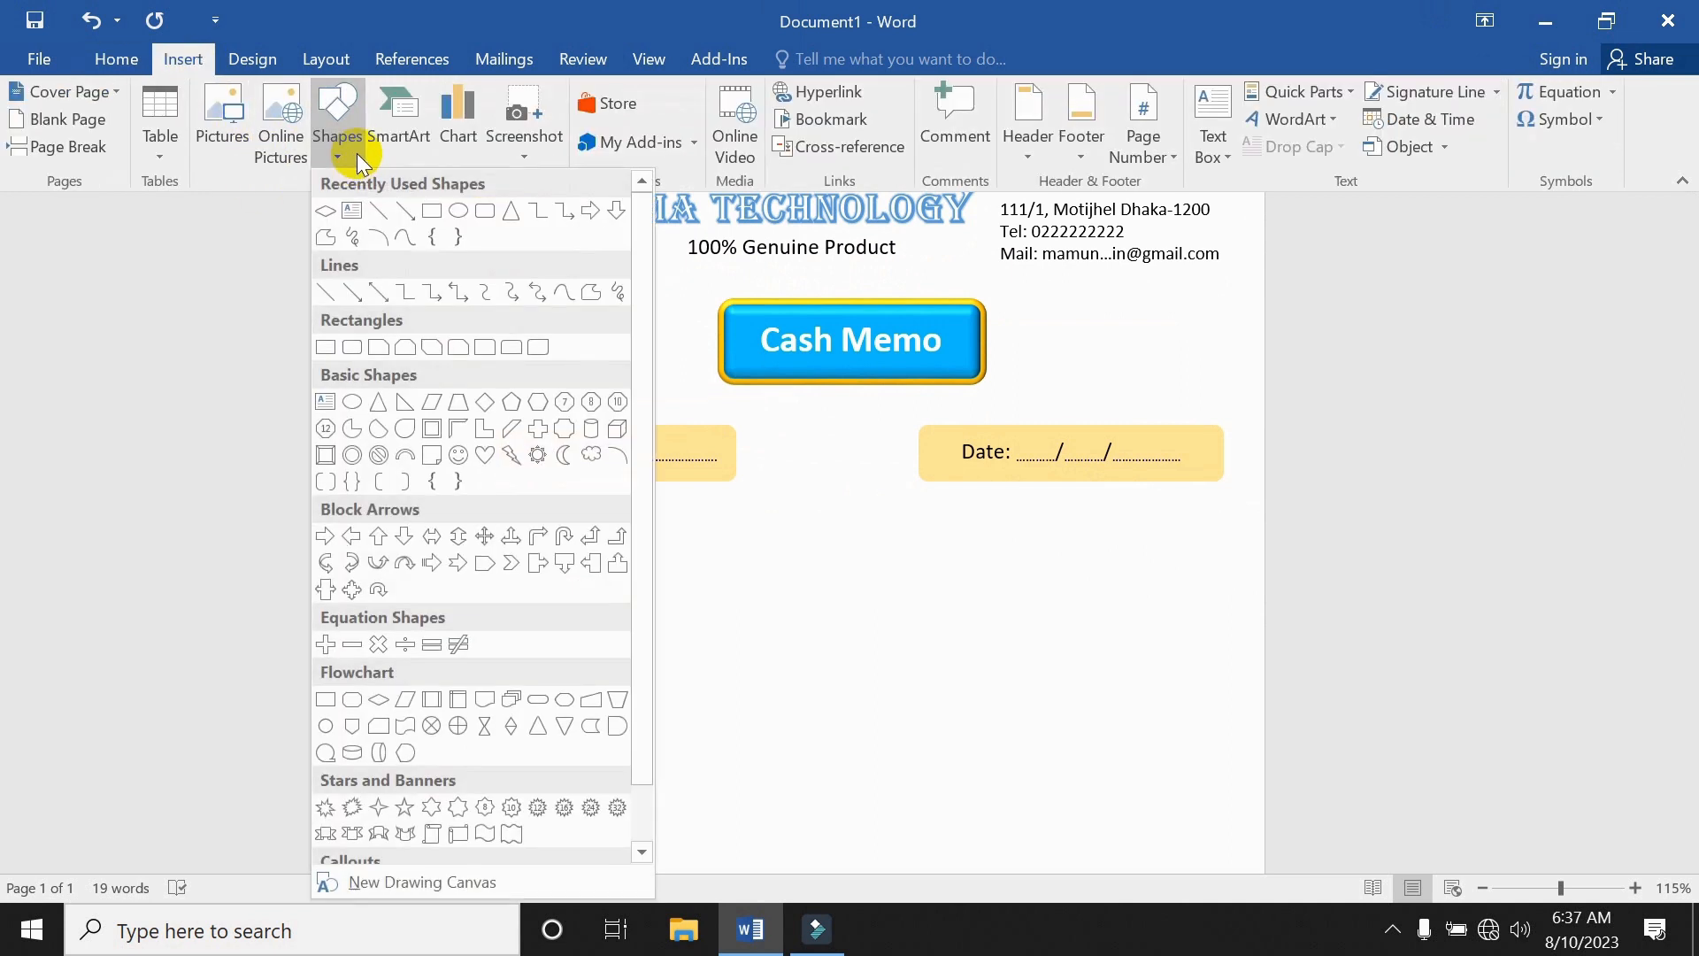
left_click(355, 347)
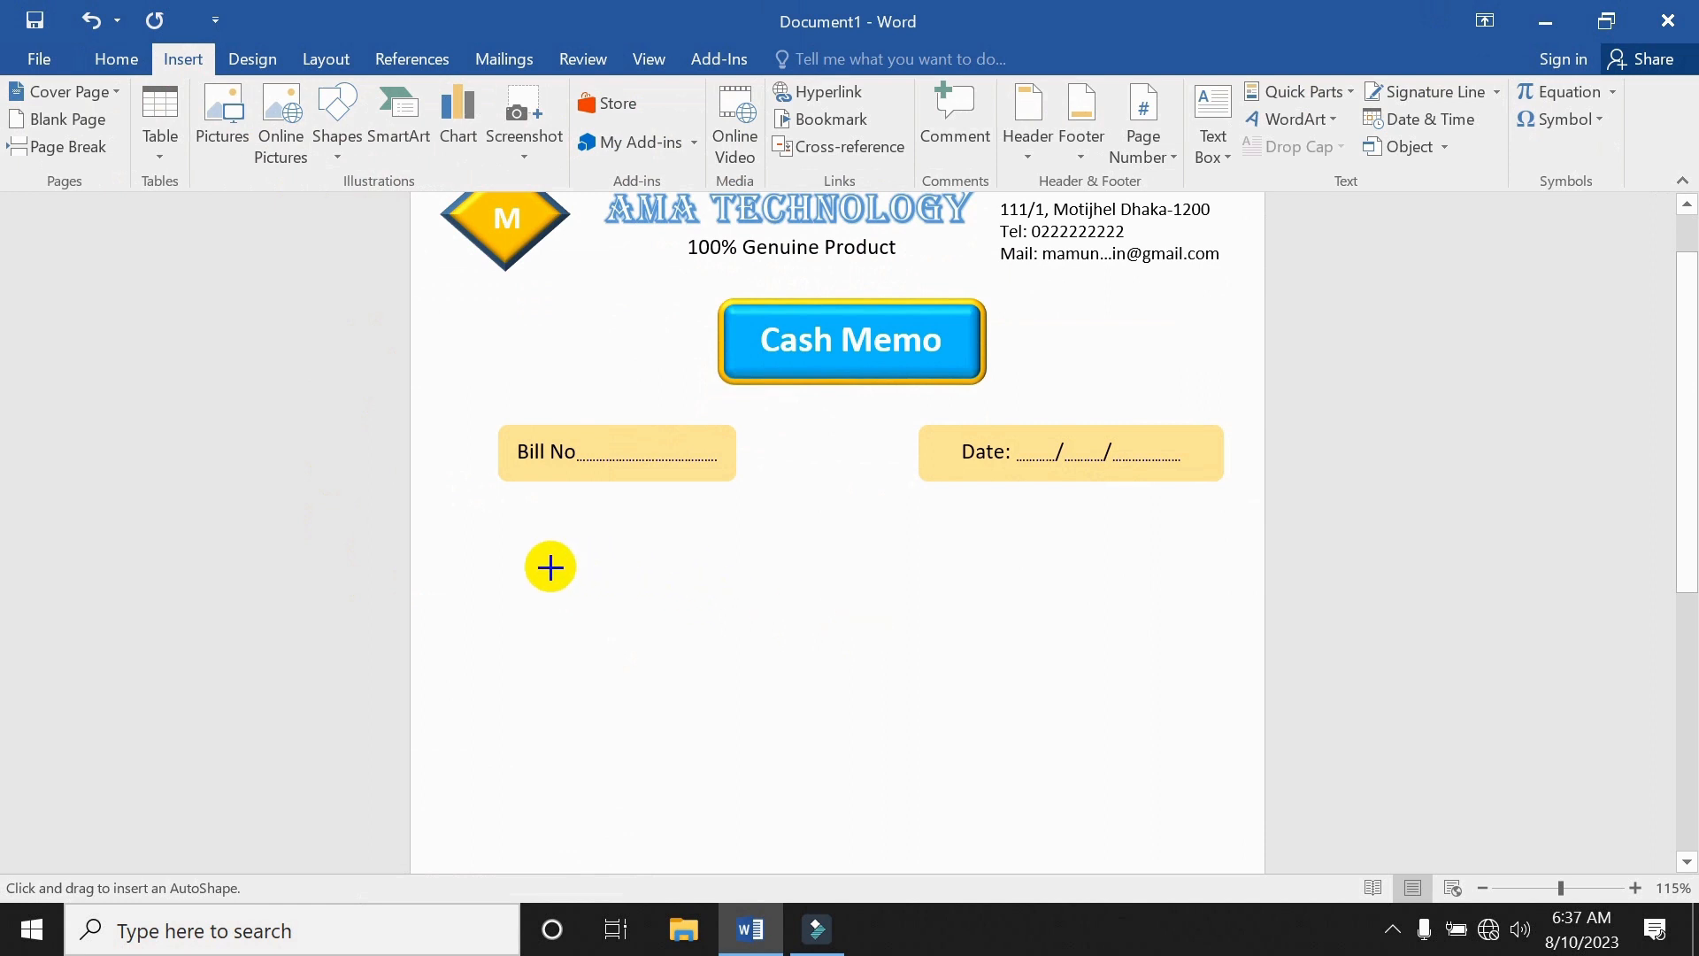
mouse_move(487, 510)
left_mouse_down()
mouse_move(1032, 576)
mouse_move(1145, 545)
mouse_move(1240, 572)
mouse_move(1139, 556)
left_mouse_up()
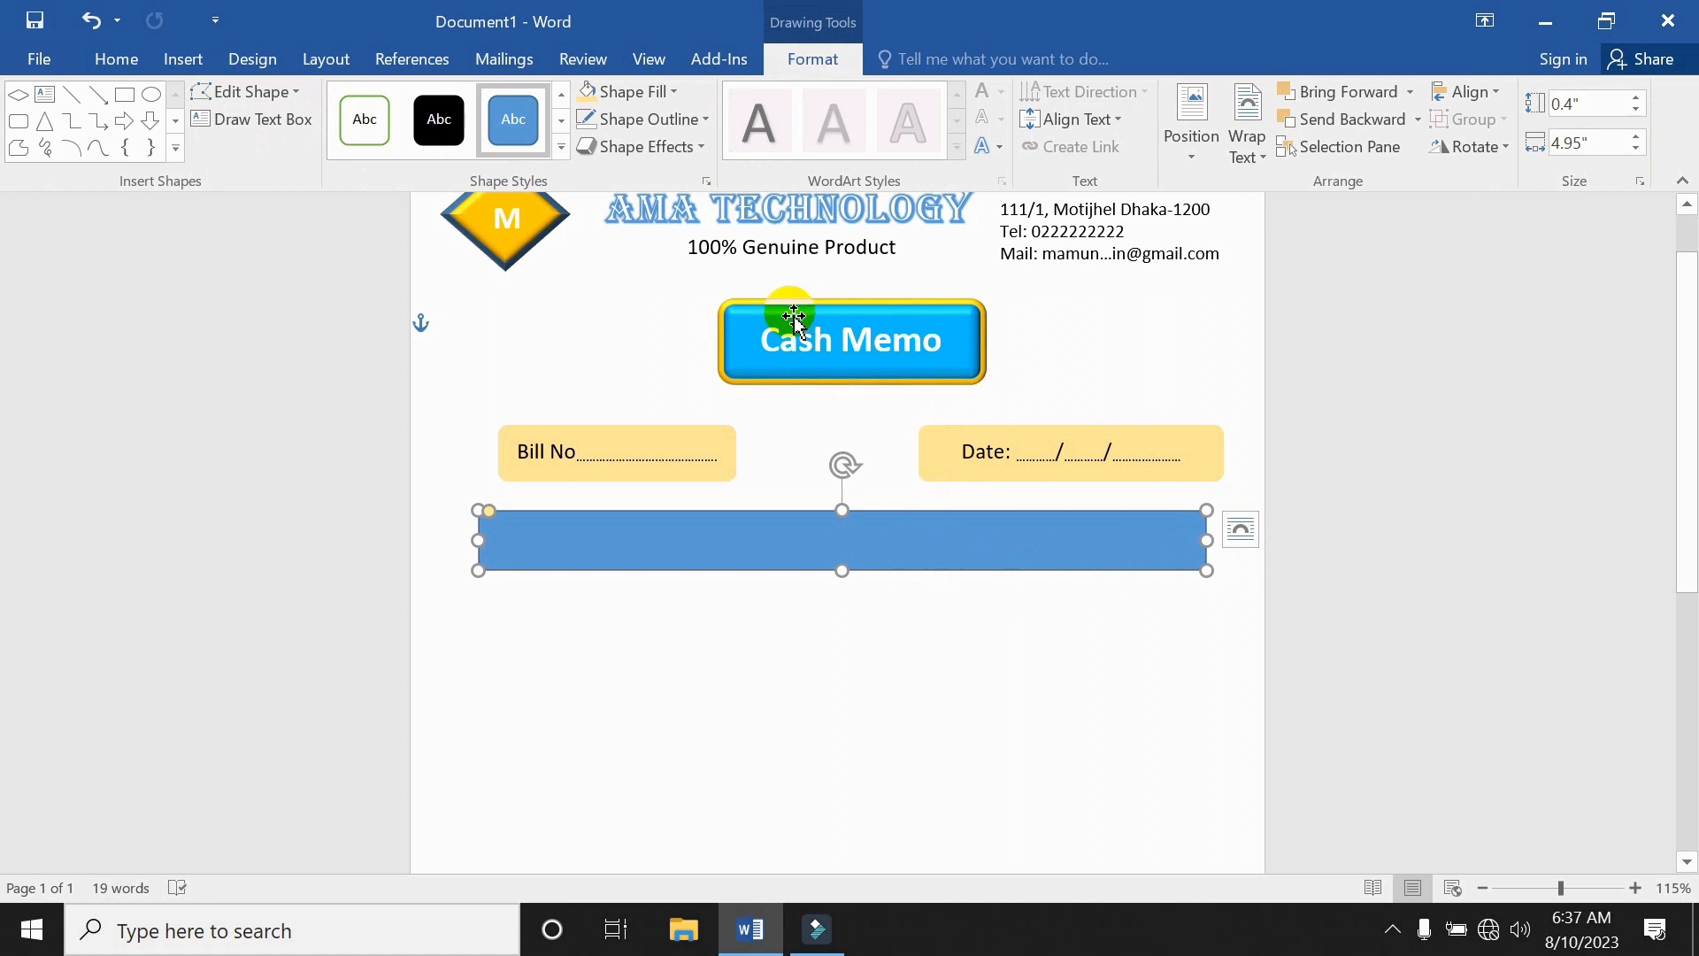
Fill the bar with an orange, pale blue, orange gradient.
left_click(674, 91)
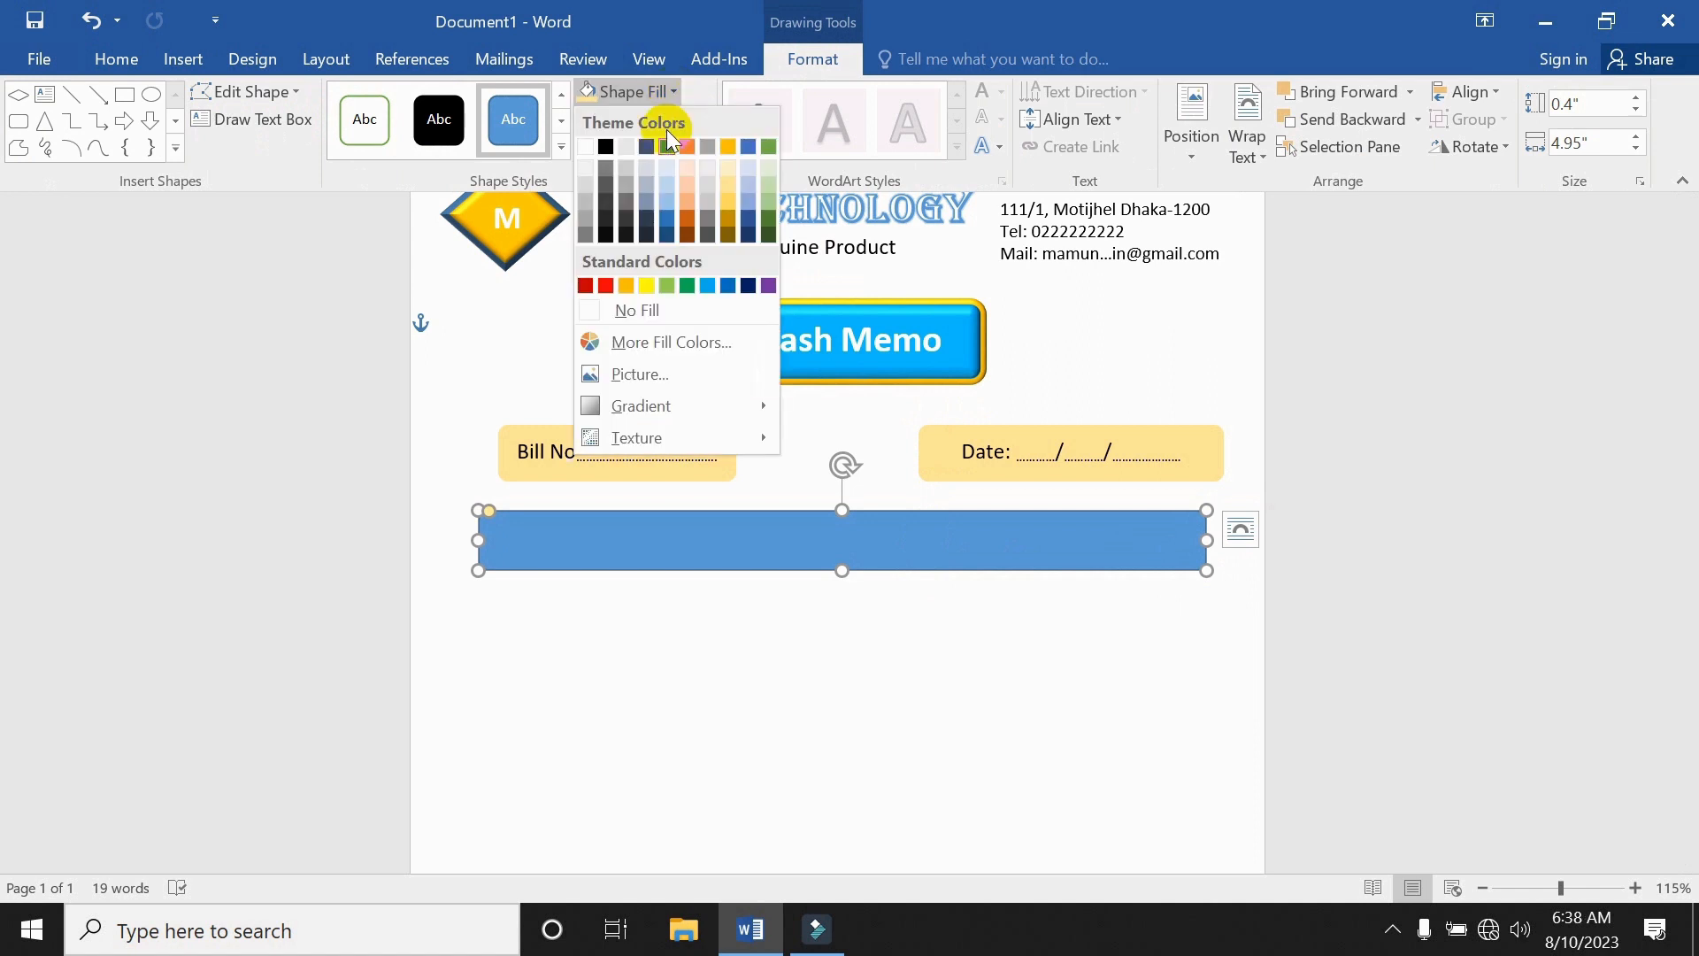
mouse_move(642, 416)
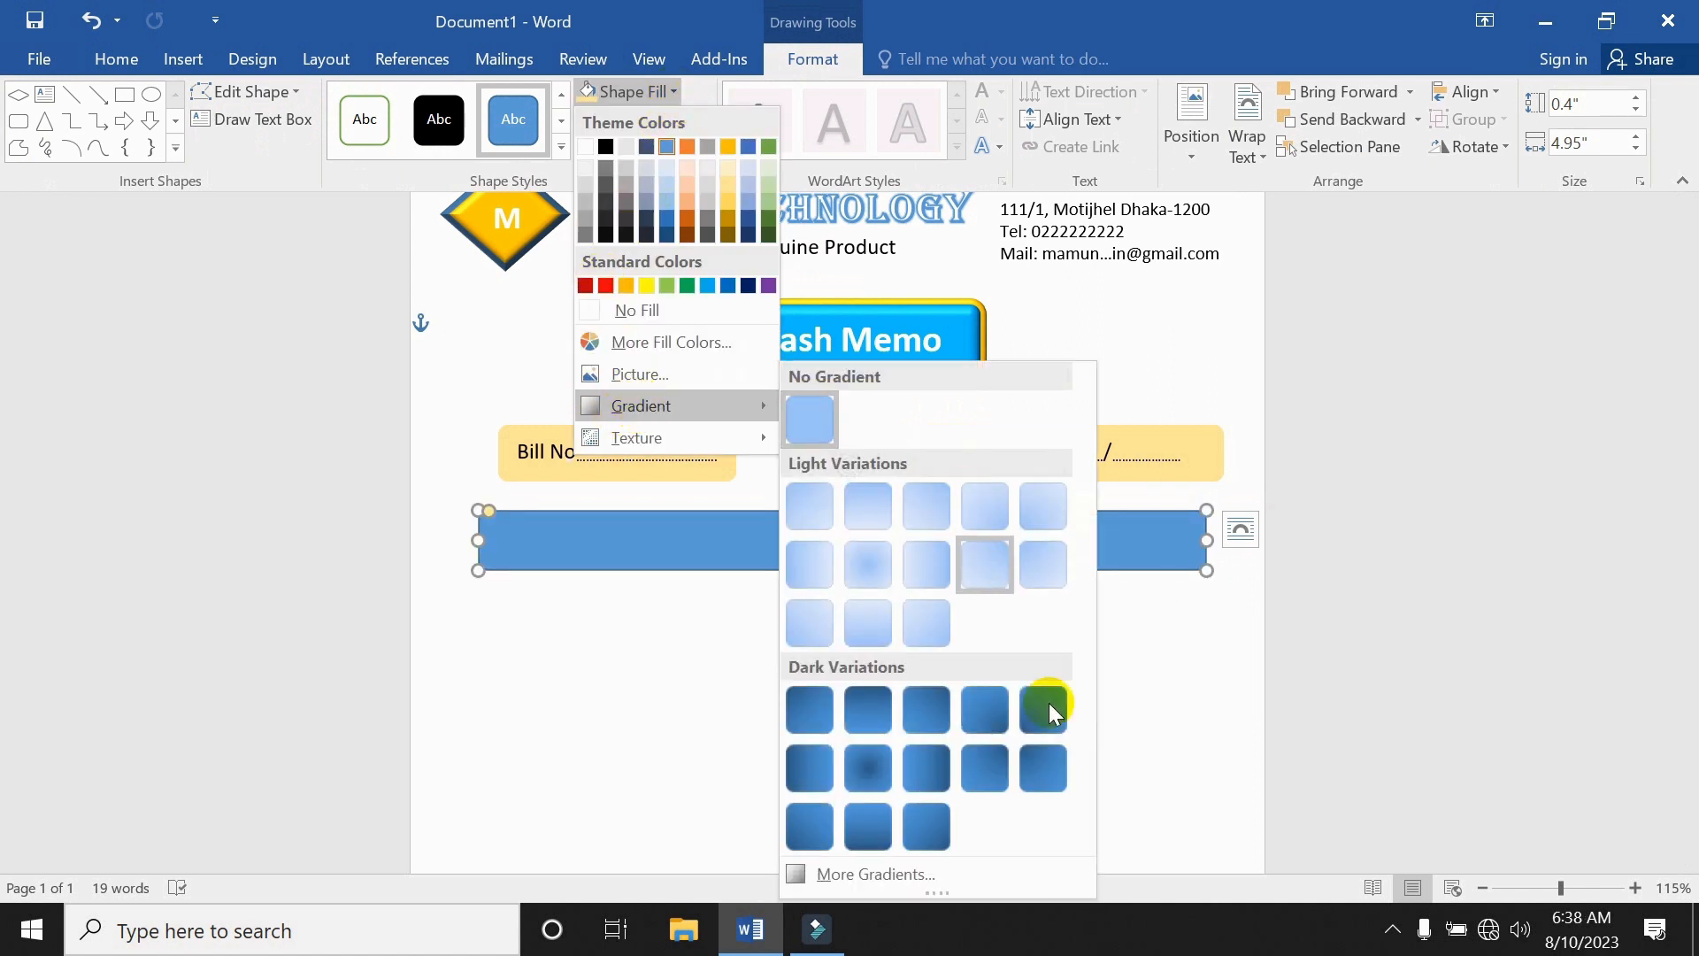
left_click(899, 871)
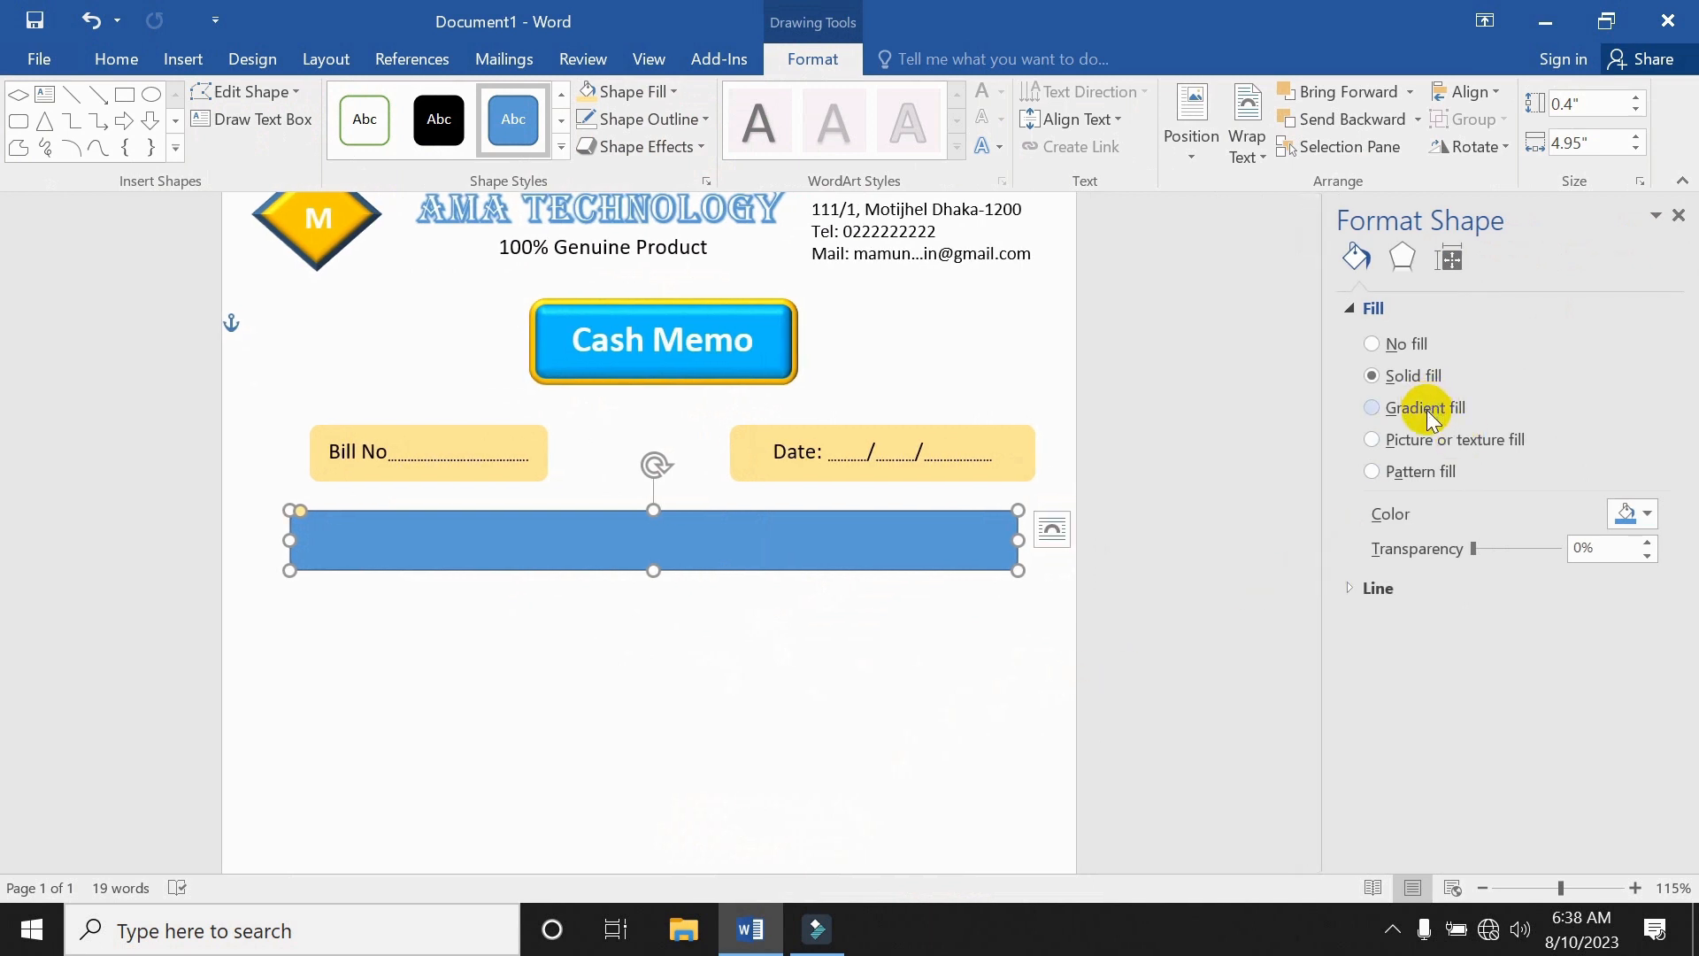
left_click(1433, 419)
left_click(1611, 687)
left_click(1635, 723)
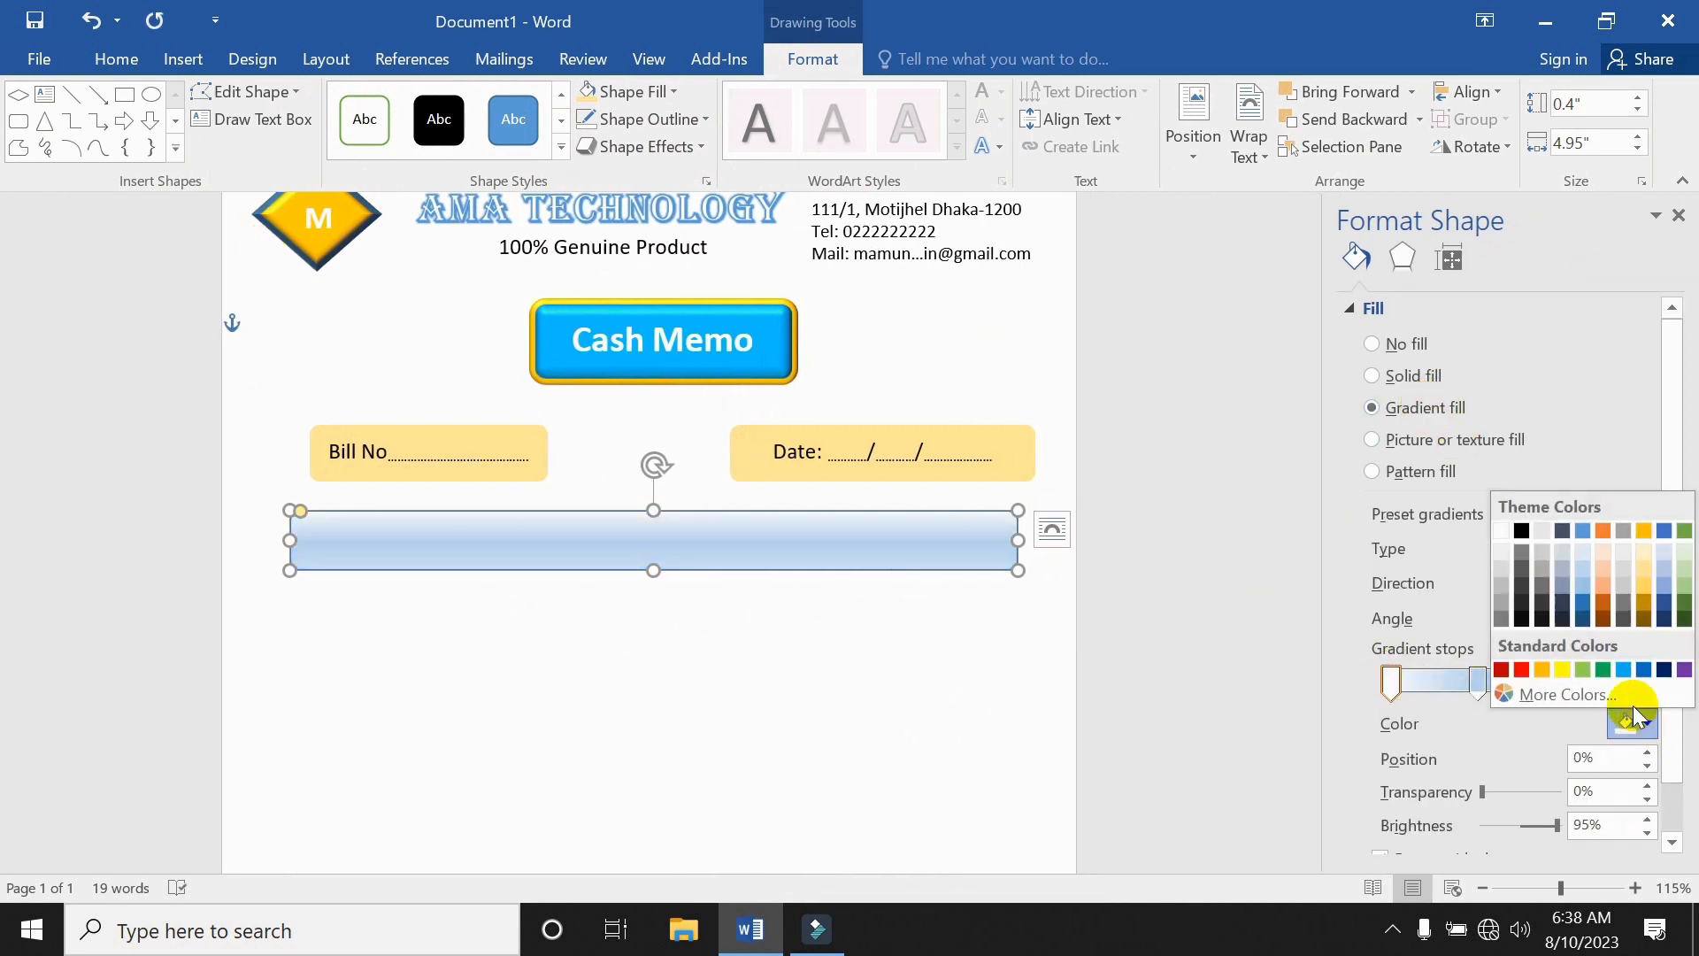
left_click(1545, 670)
left_click(1558, 686)
left_click(1647, 726)
left_click(1545, 671)
left_click(1479, 682)
left_click(1643, 723)
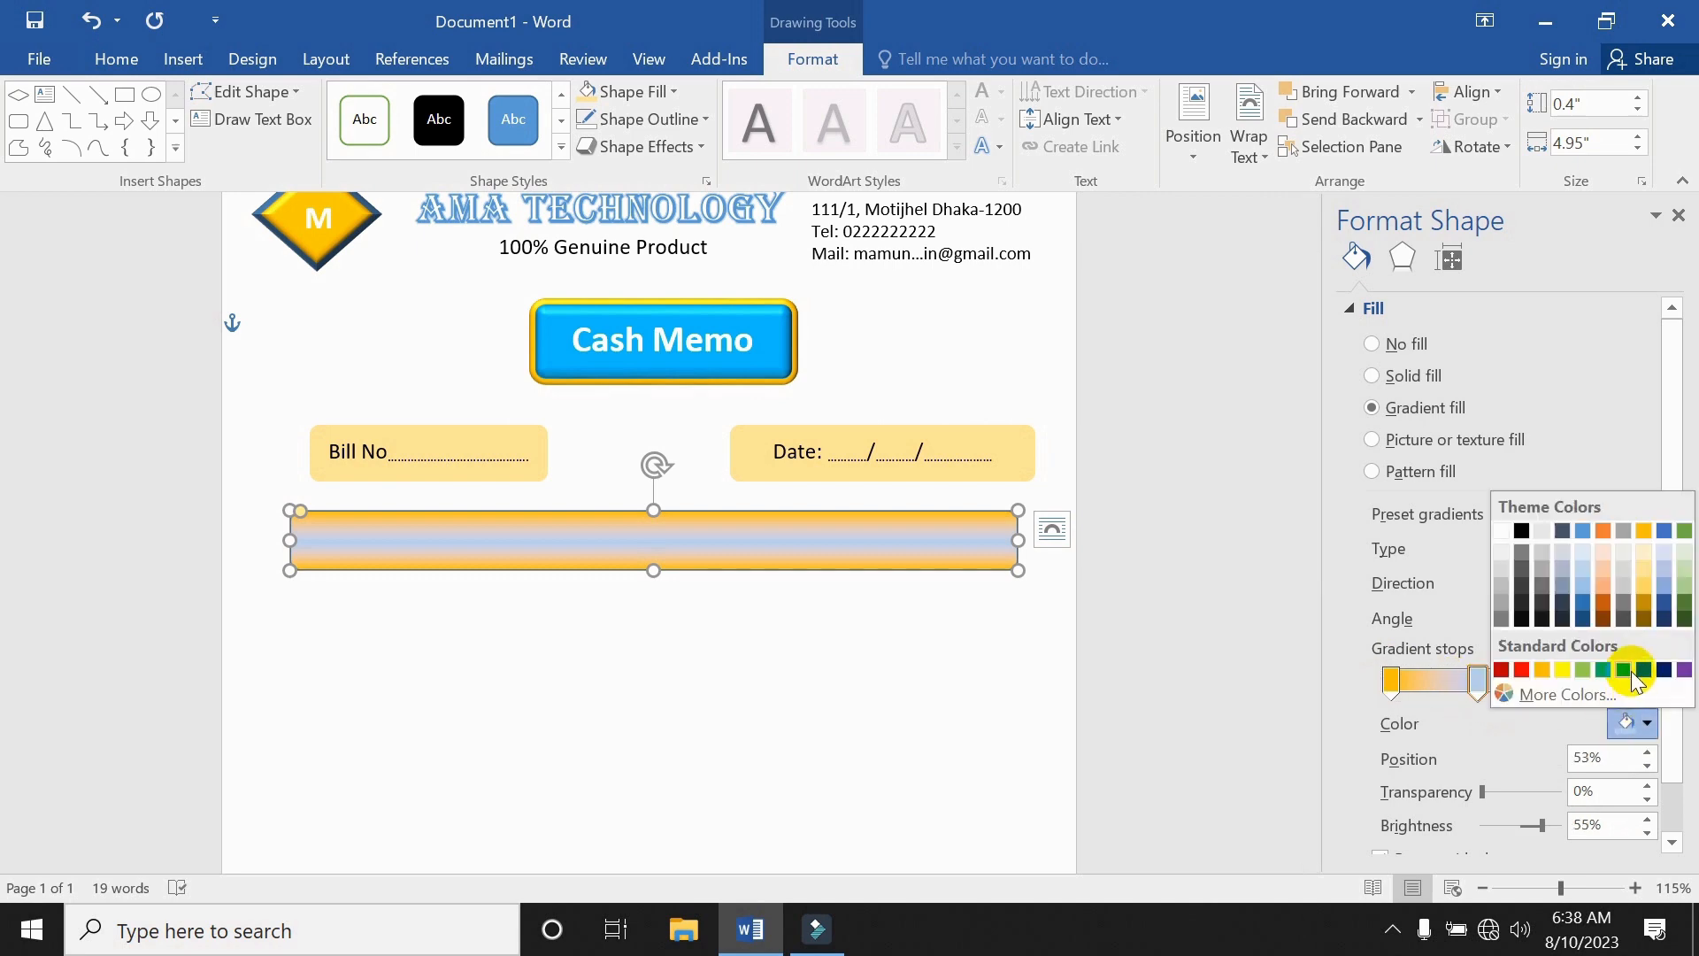
left_click(1625, 671)
left_click(1642, 723)
left_click(1585, 590)
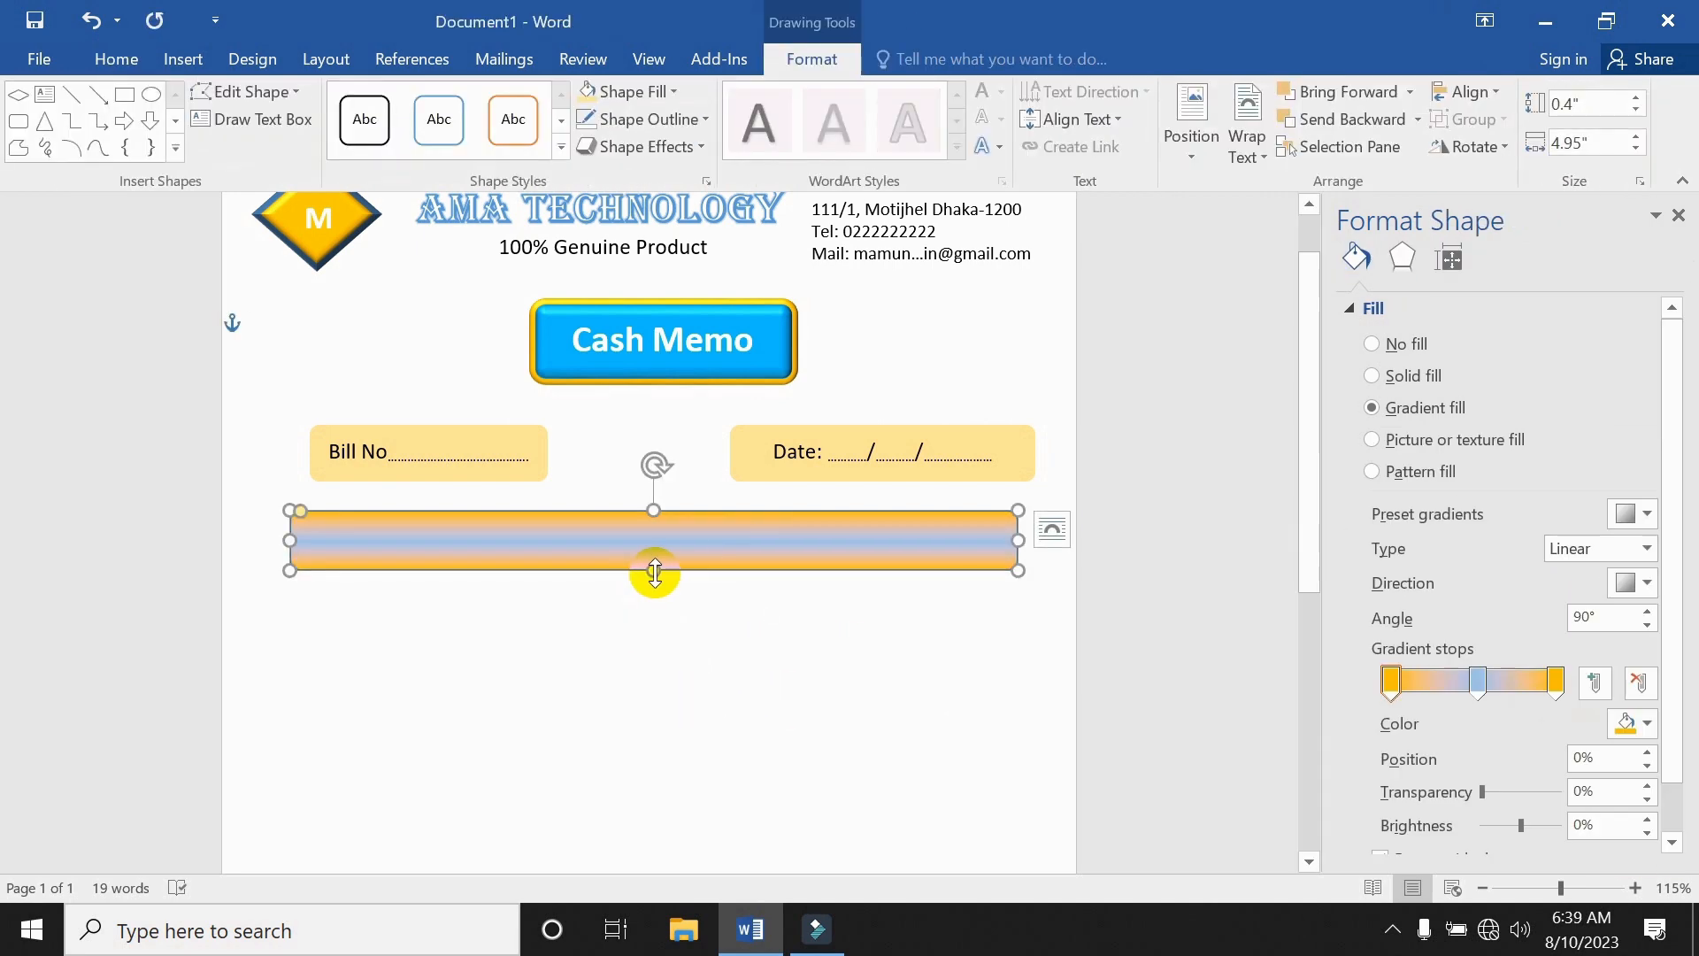
Adjust the bar's height slightly and make a level copy of it to the left.
left_click_drag(653, 572, 656, 572)
left_click(872, 611)
left_click(880, 550)
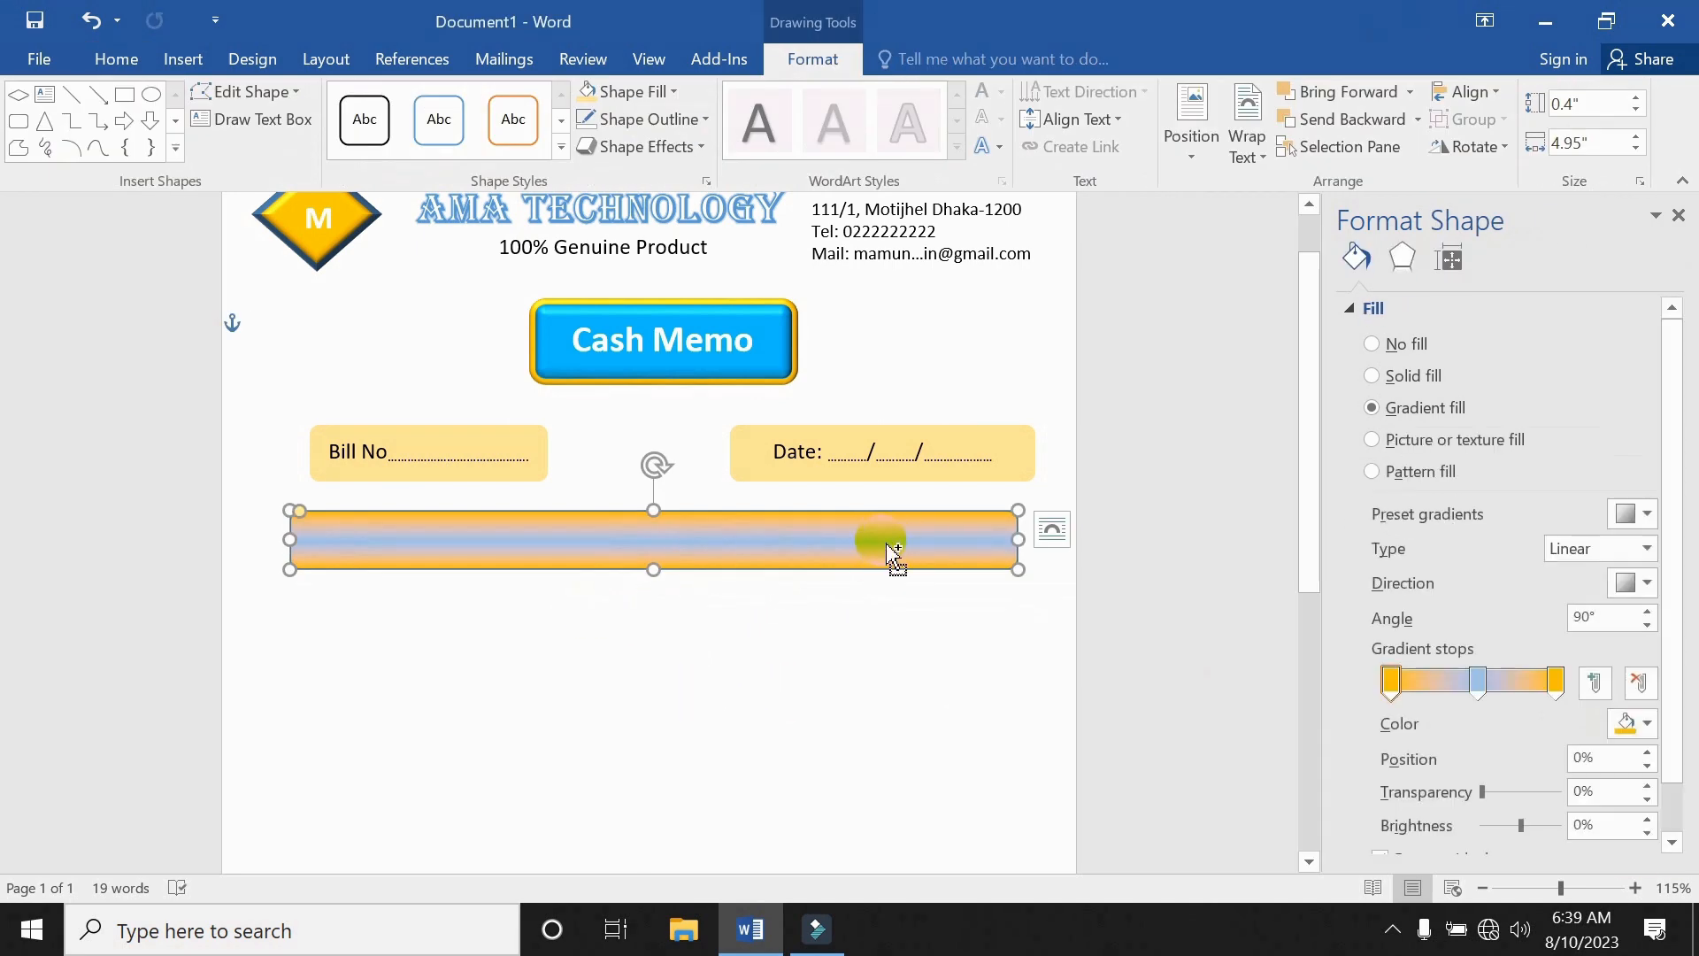
left_click_drag(888, 552, 390, 542)
left_click(1018, 622)
Give the short copy at the bar's left end a solid light-blue fill.
left_click(450, 591)
left_click(350, 549)
left_click(390, 610)
left_click(337, 562)
left_click(1407, 375)
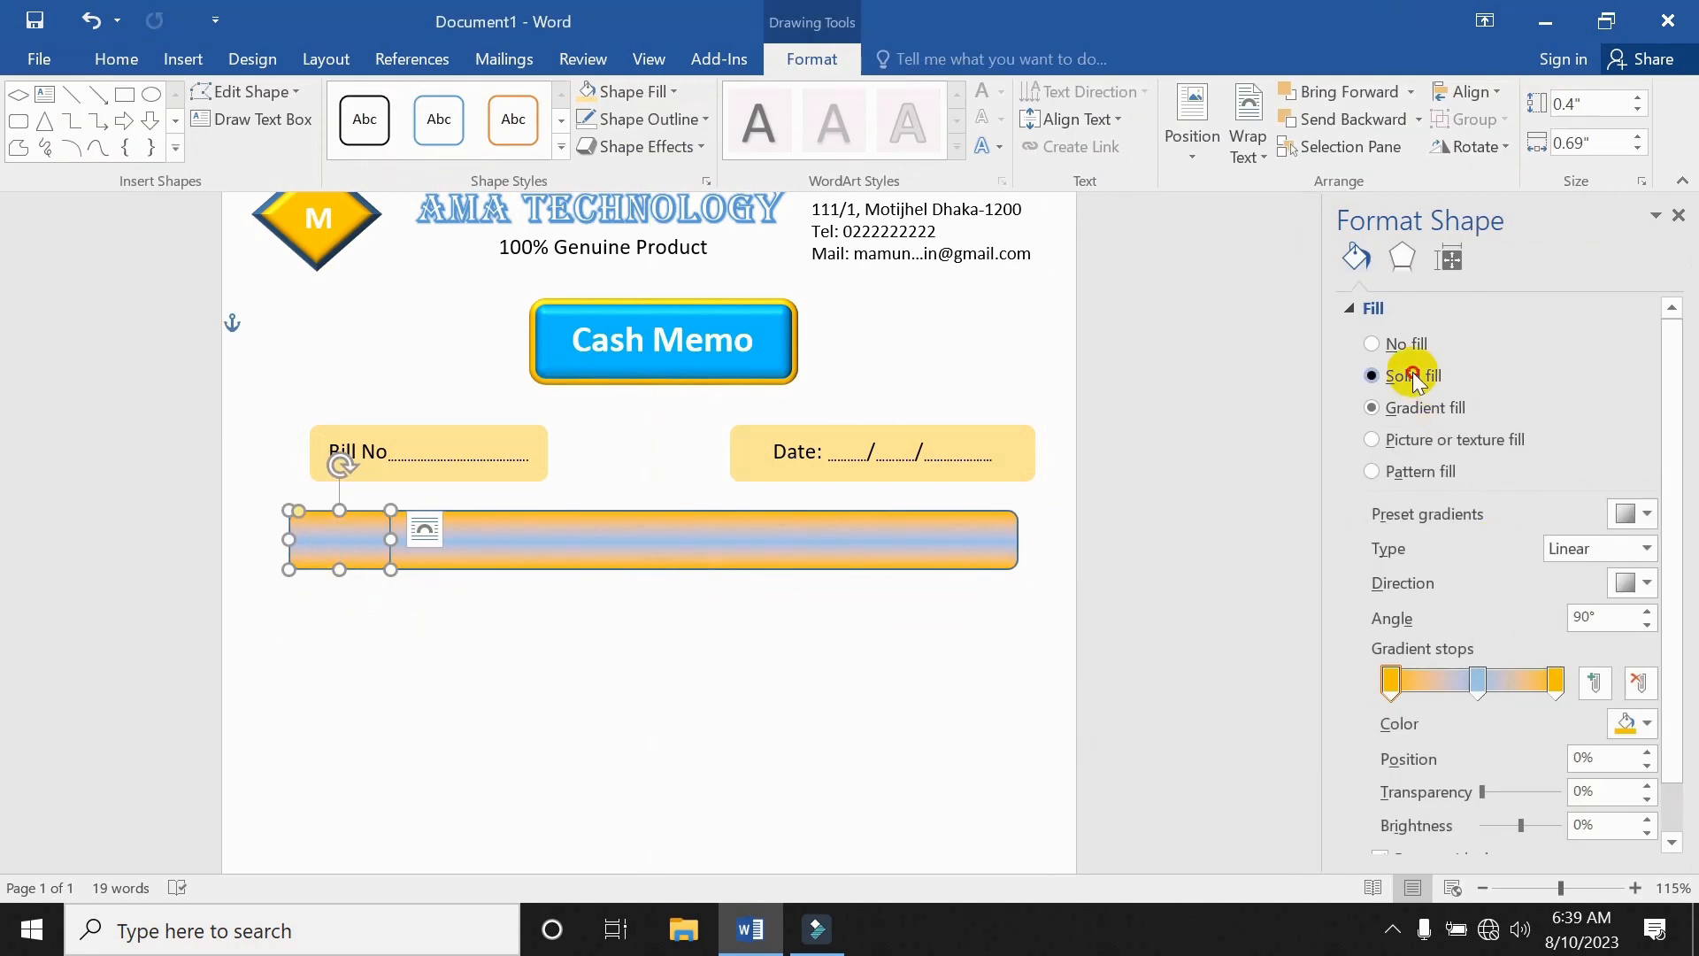
left_click(1633, 513)
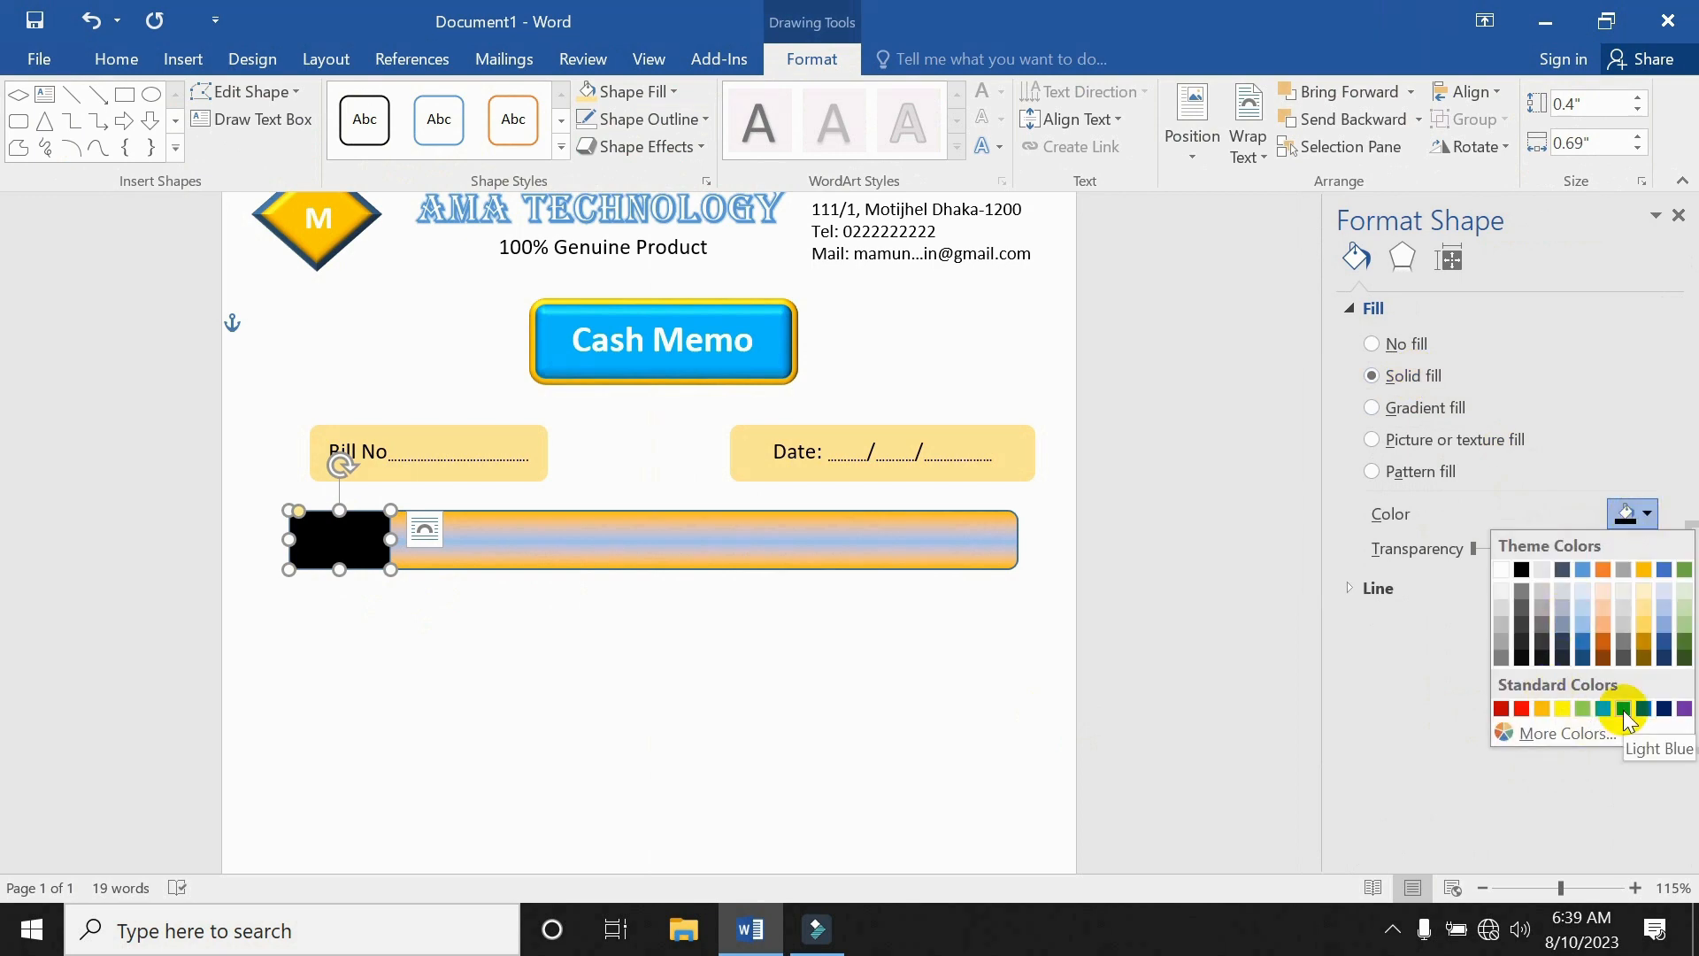
left_click(1582, 626)
left_click(656, 607)
left_click(395, 538)
Add the label 'Name' inside the small light-blue block.
right_click(394, 538)
left_click(423, 182)
type("Name")
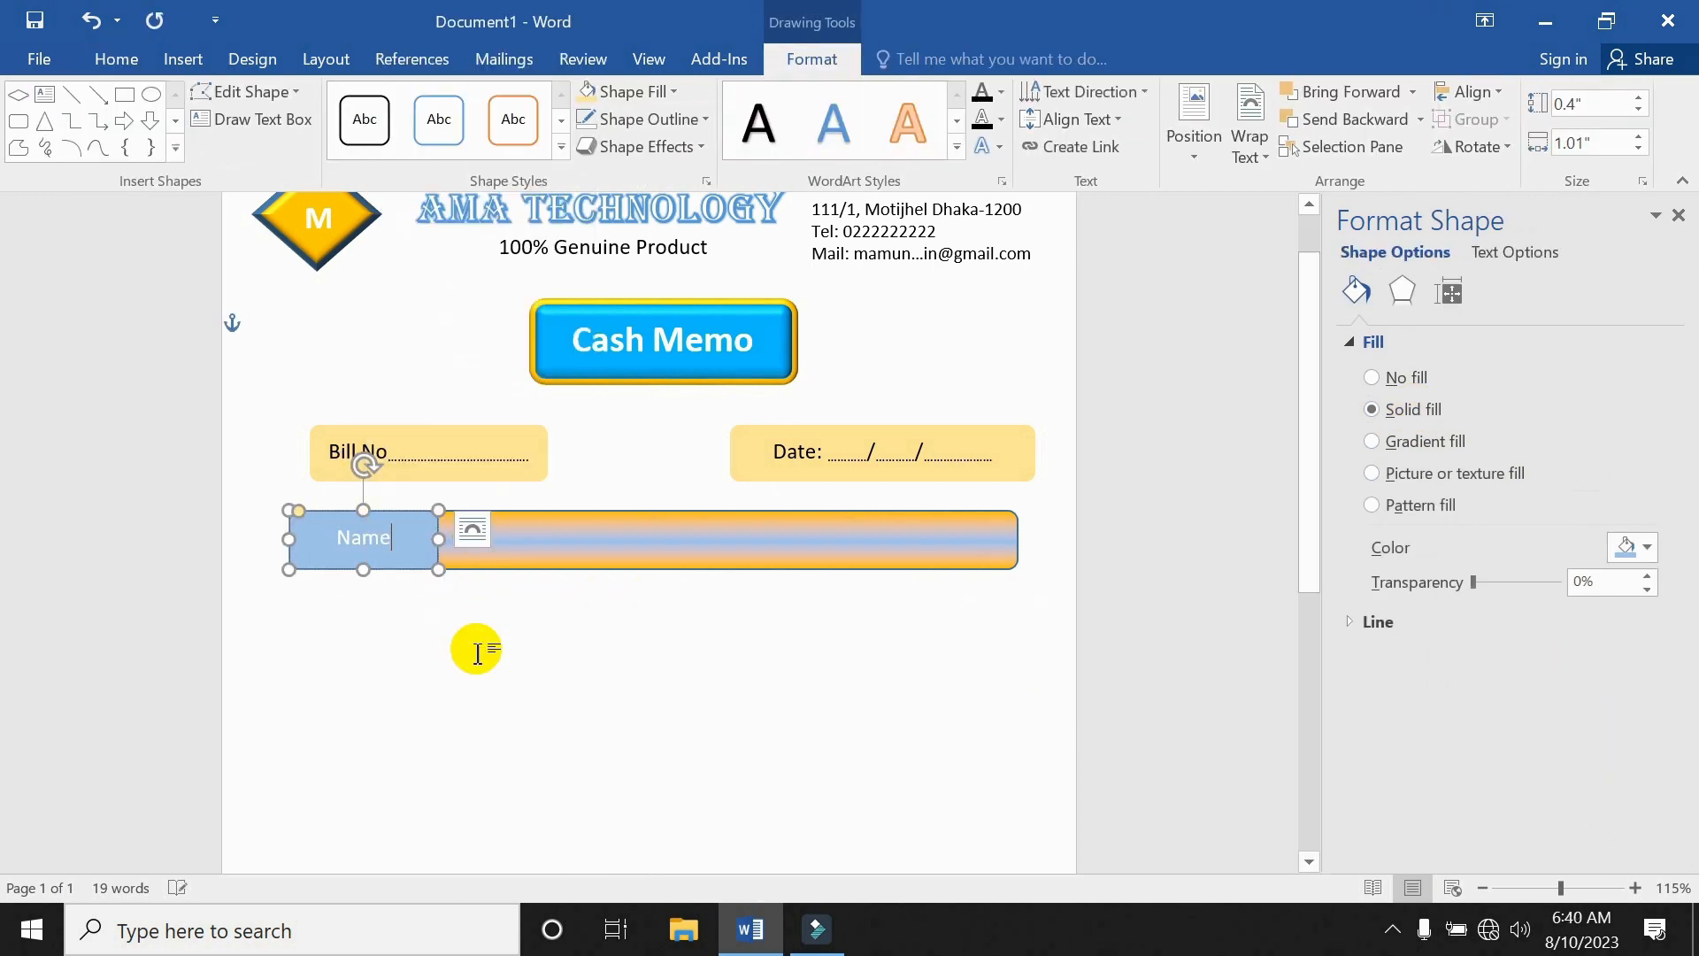
key("ctrl+a")
left_click(513, 617)
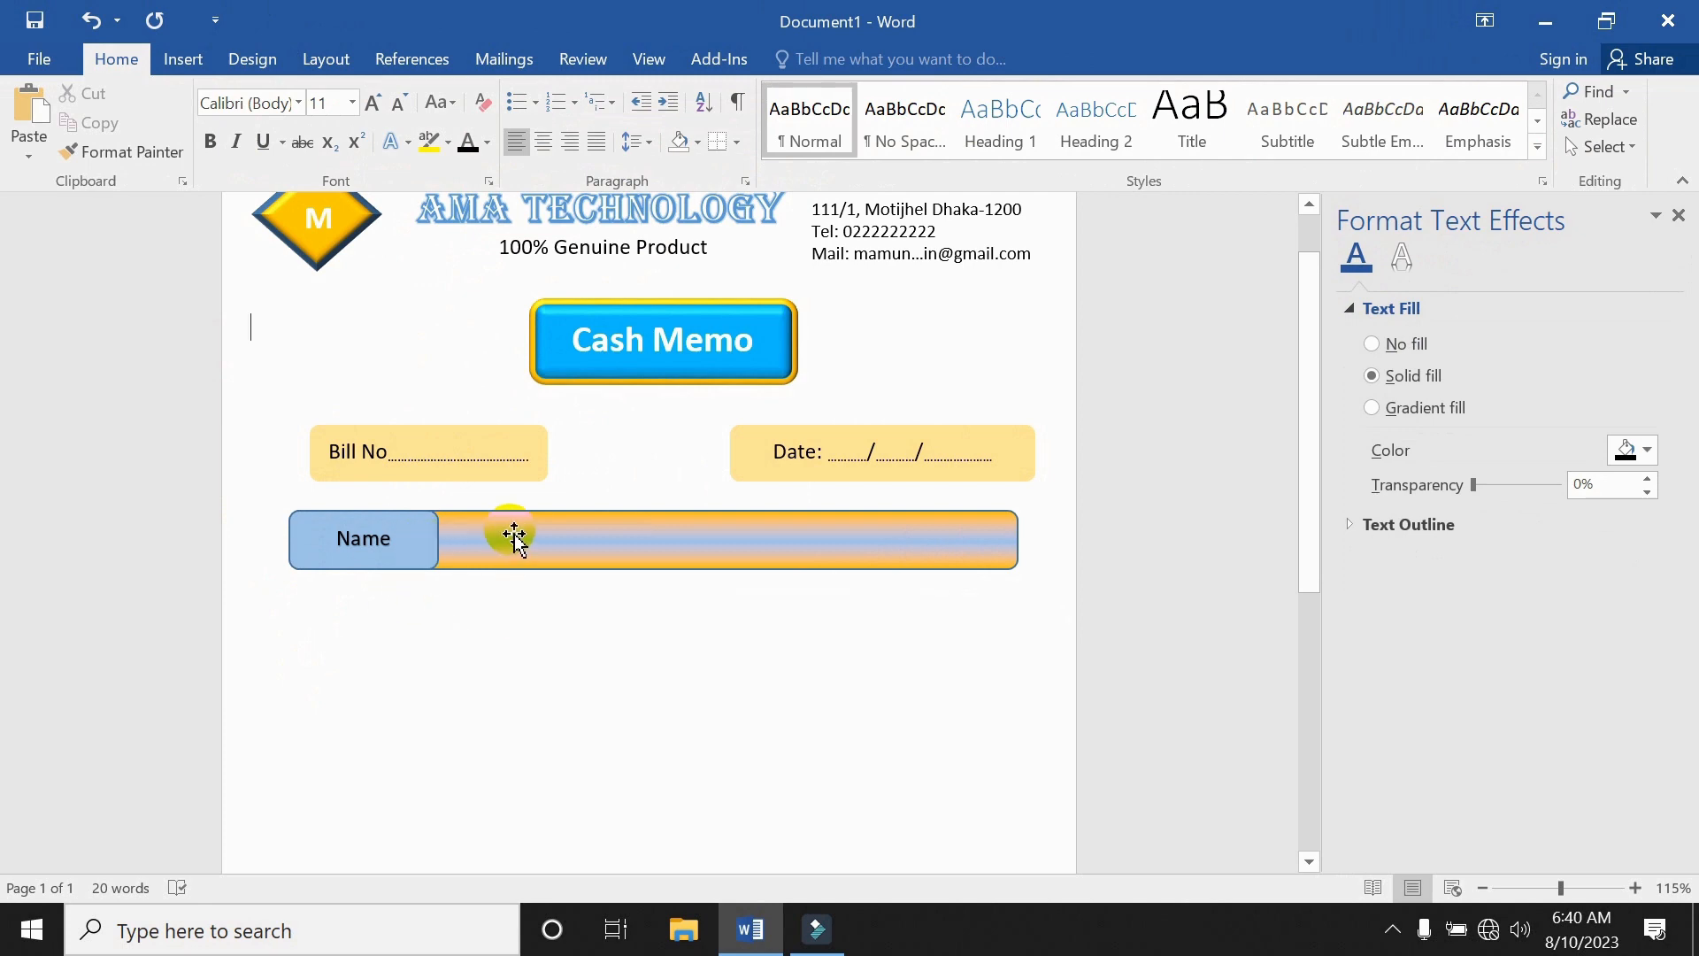
Group the Name block with the long gradient bar.
left_click(448, 546)
left_click(525, 565, "shift")
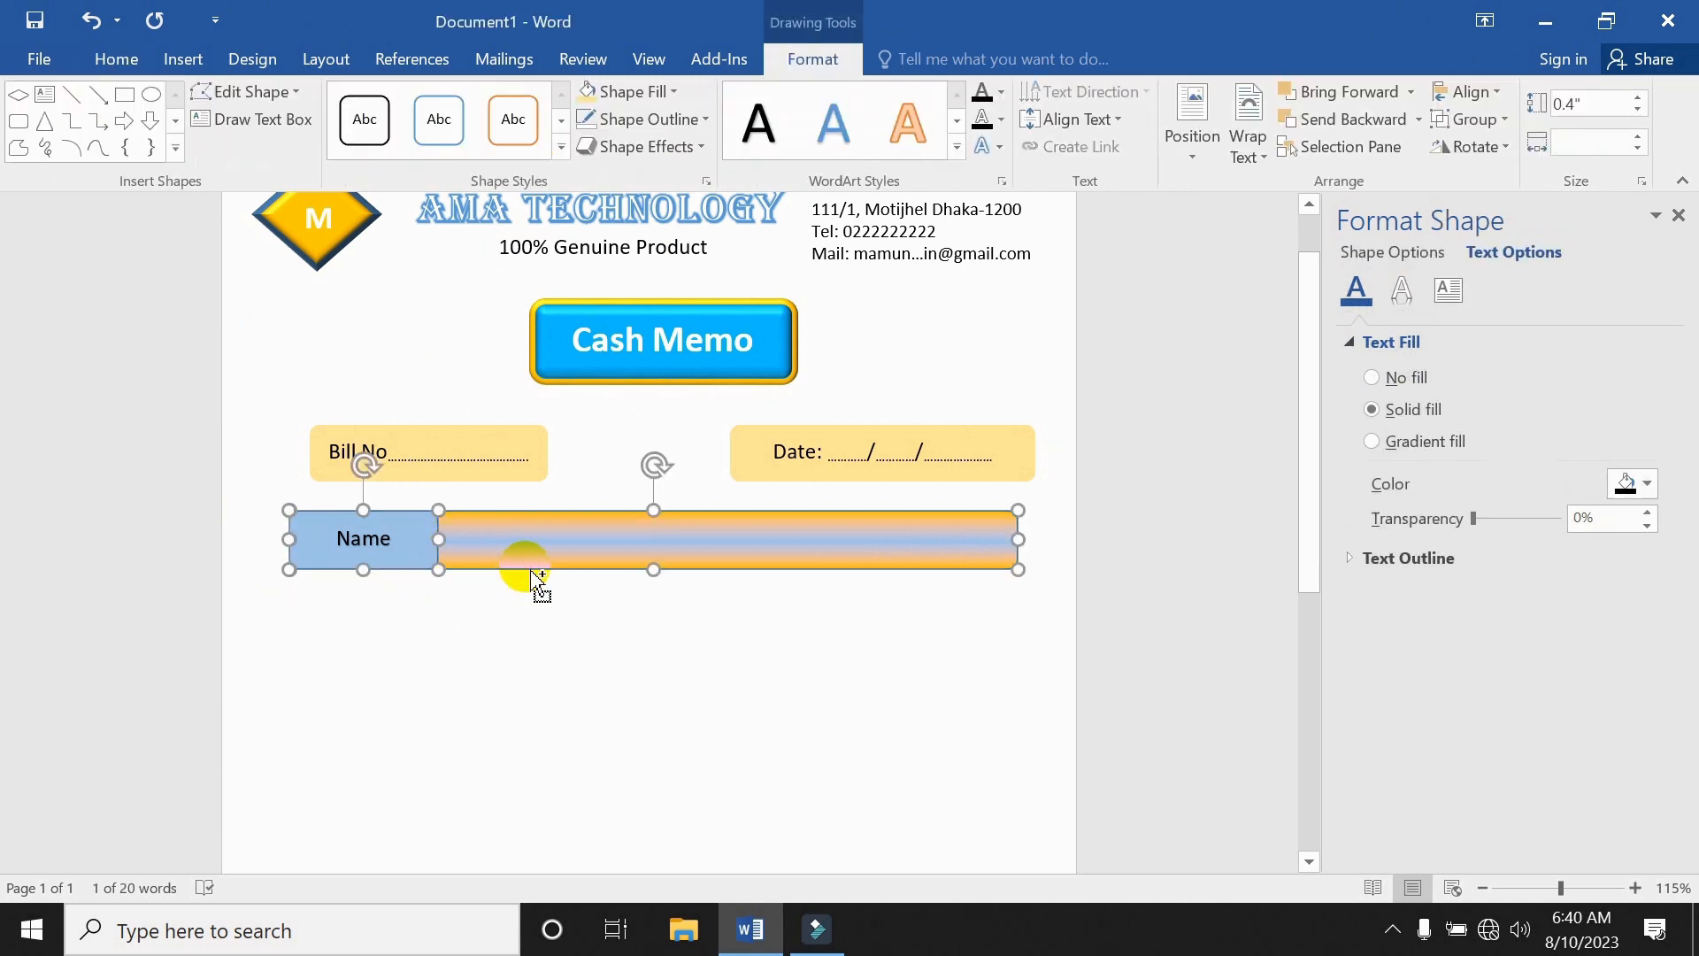
right_click(531, 550)
mouse_move(585, 292)
left_click(818, 293)
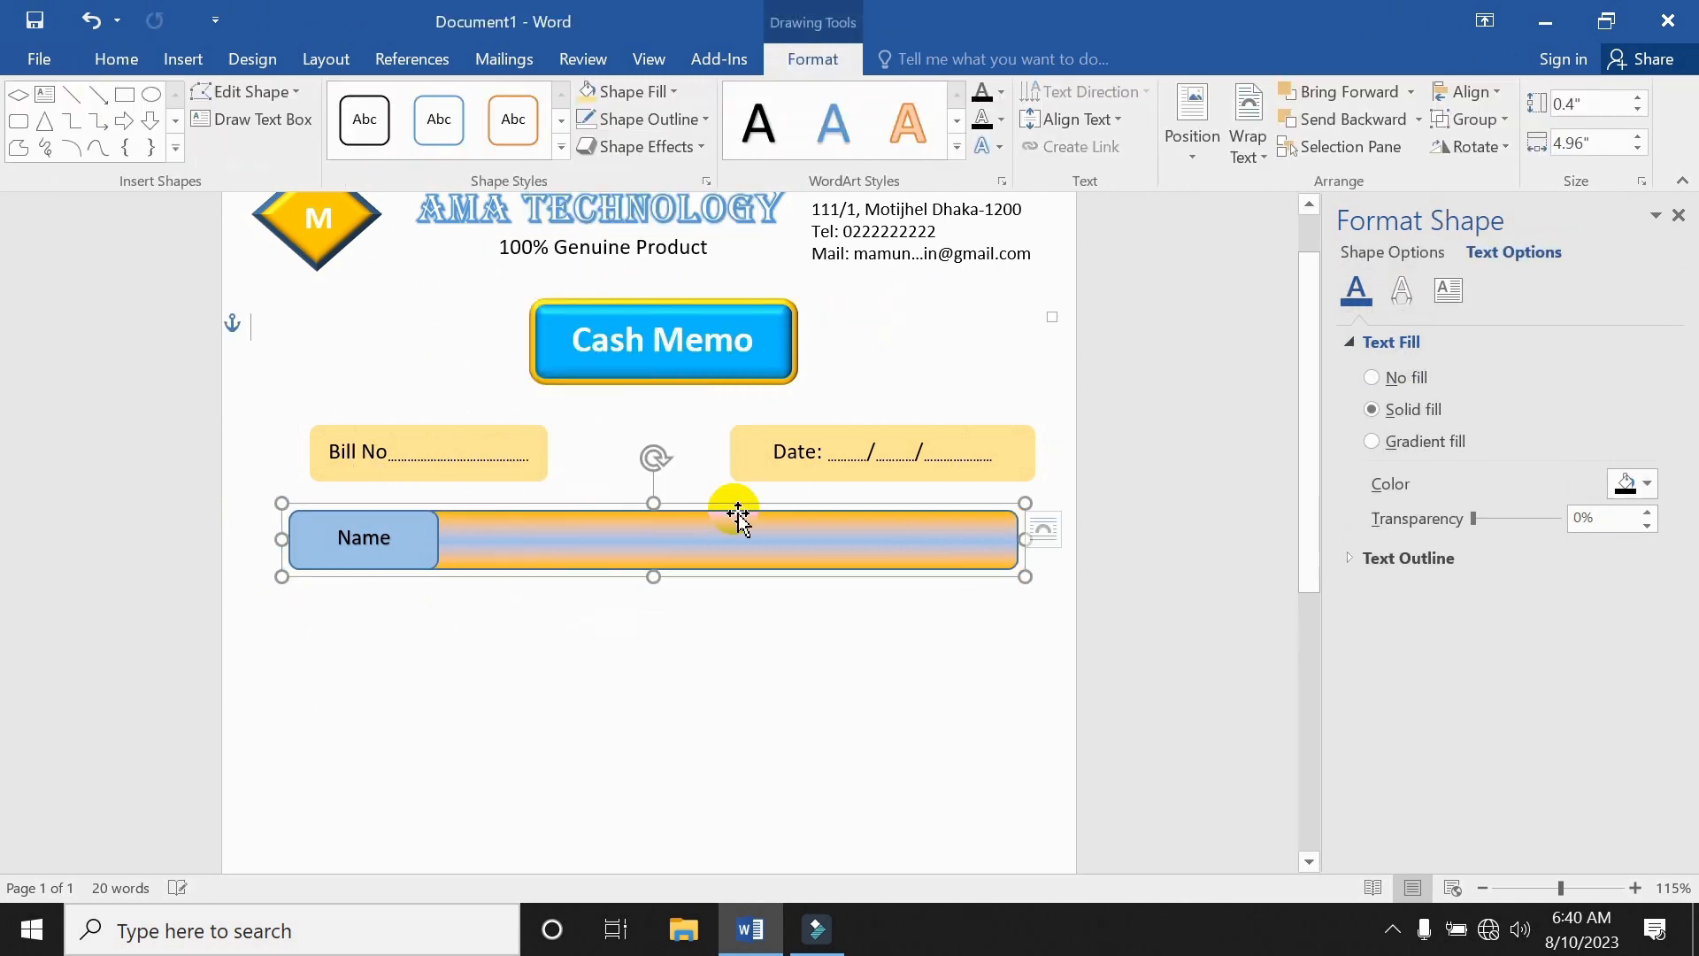
left_click(581, 666)
Copy the Name bar below and relabel the copies 'Adderss' and 'Mobile'.
left_click(595, 555)
left_click_drag(595, 554, 596, 692)
double_click(363, 607)
type("Adderss")
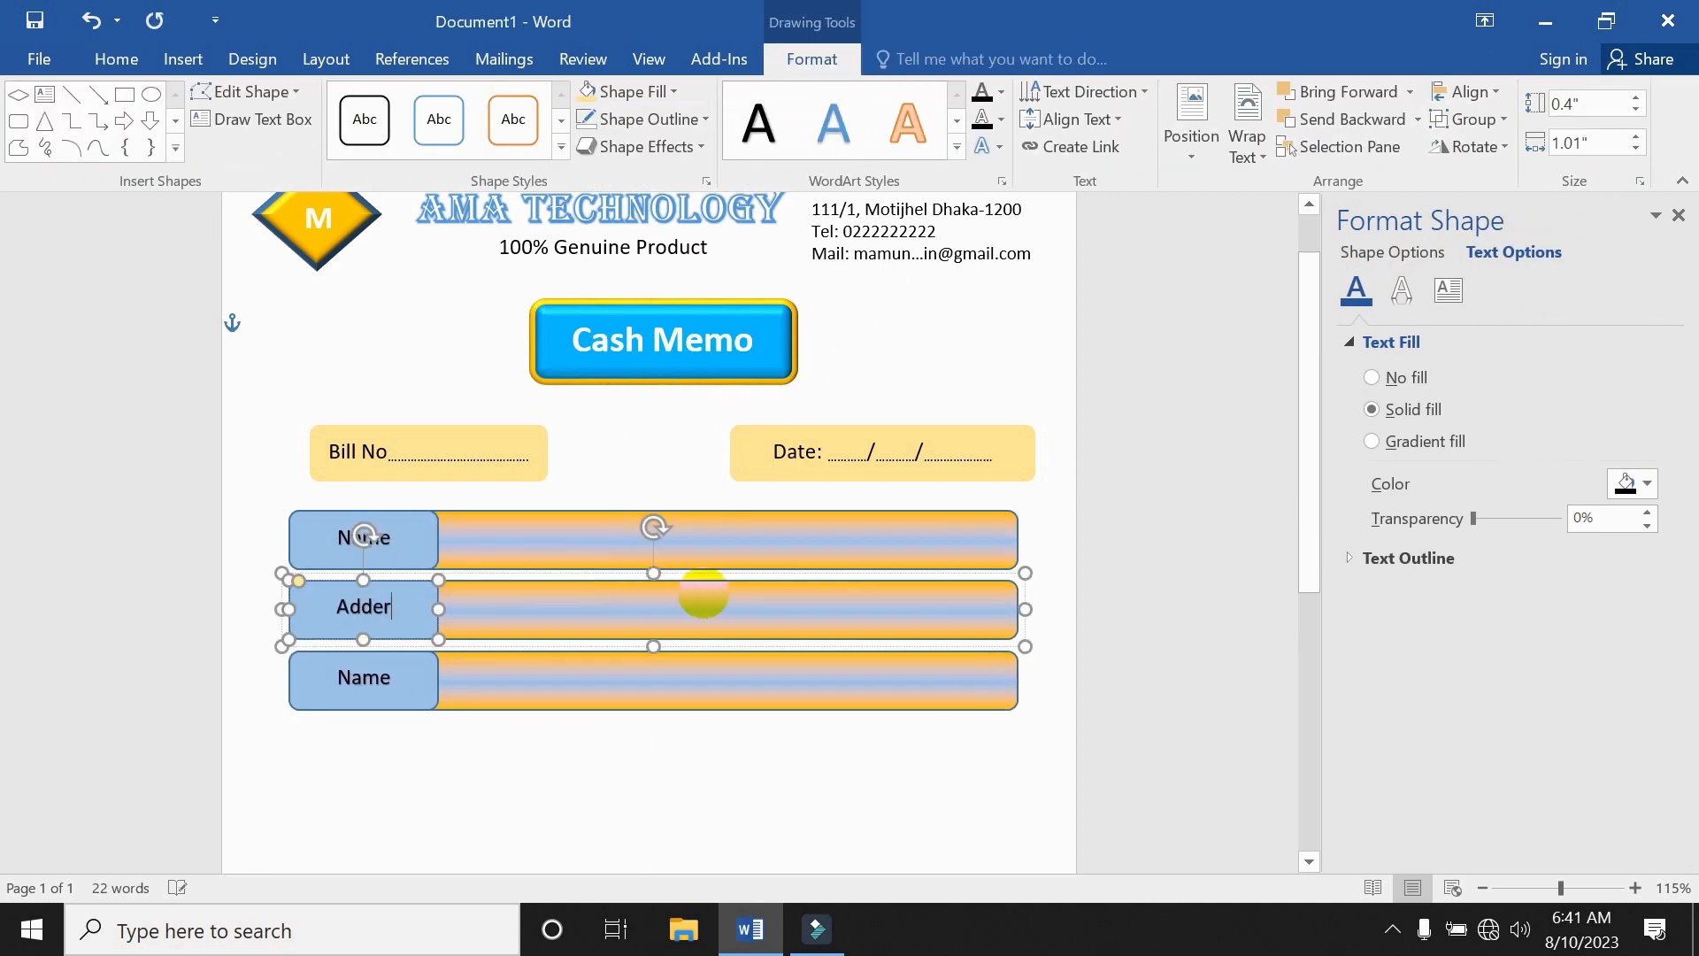
double_click(364, 678)
type("Mobile")
left_click(558, 769)
Line up the Date box and move the three label bars up closer to the boxes.
scroll(557, 770, "down", 3)
scroll(558, 770, "up", 2)
left_click_drag(705, 312, 705, 296)
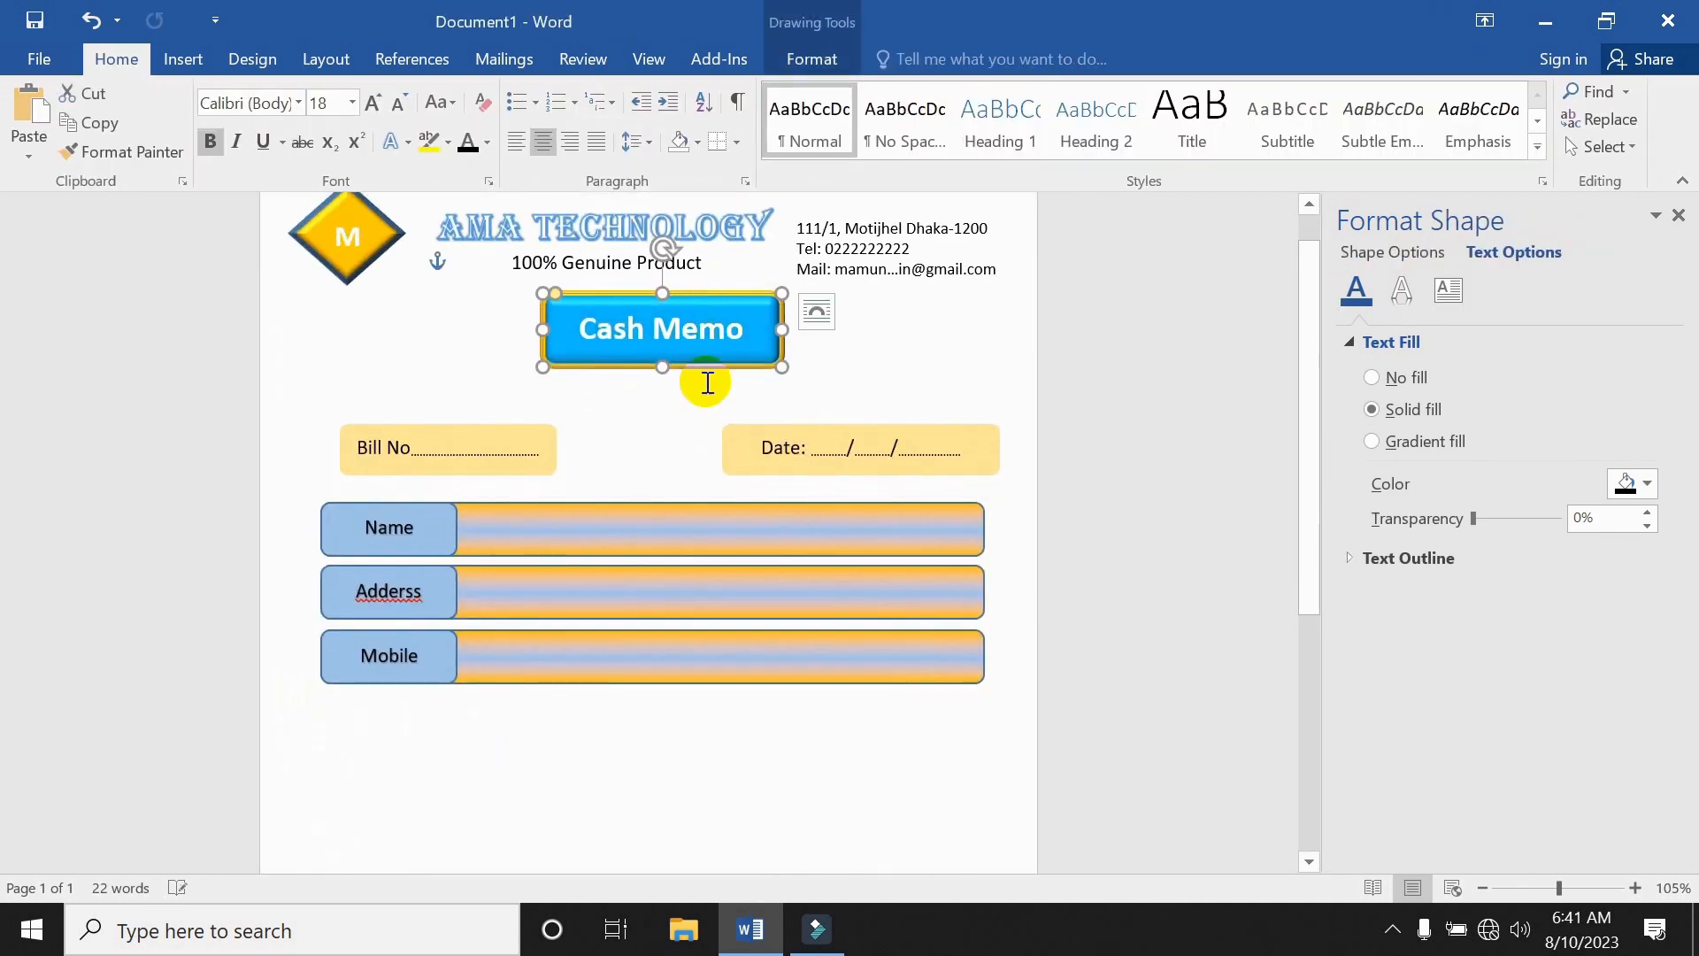
left_click_drag(469, 424, 469, 387)
left_click_drag(815, 427, 815, 392)
left_click(518, 653)
left_click(512, 579, "shift")
left_click(515, 531, "shift")
left_click_drag(515, 531, 528, 473)
left_click(569, 707)
scroll(576, 674, "down", 5)
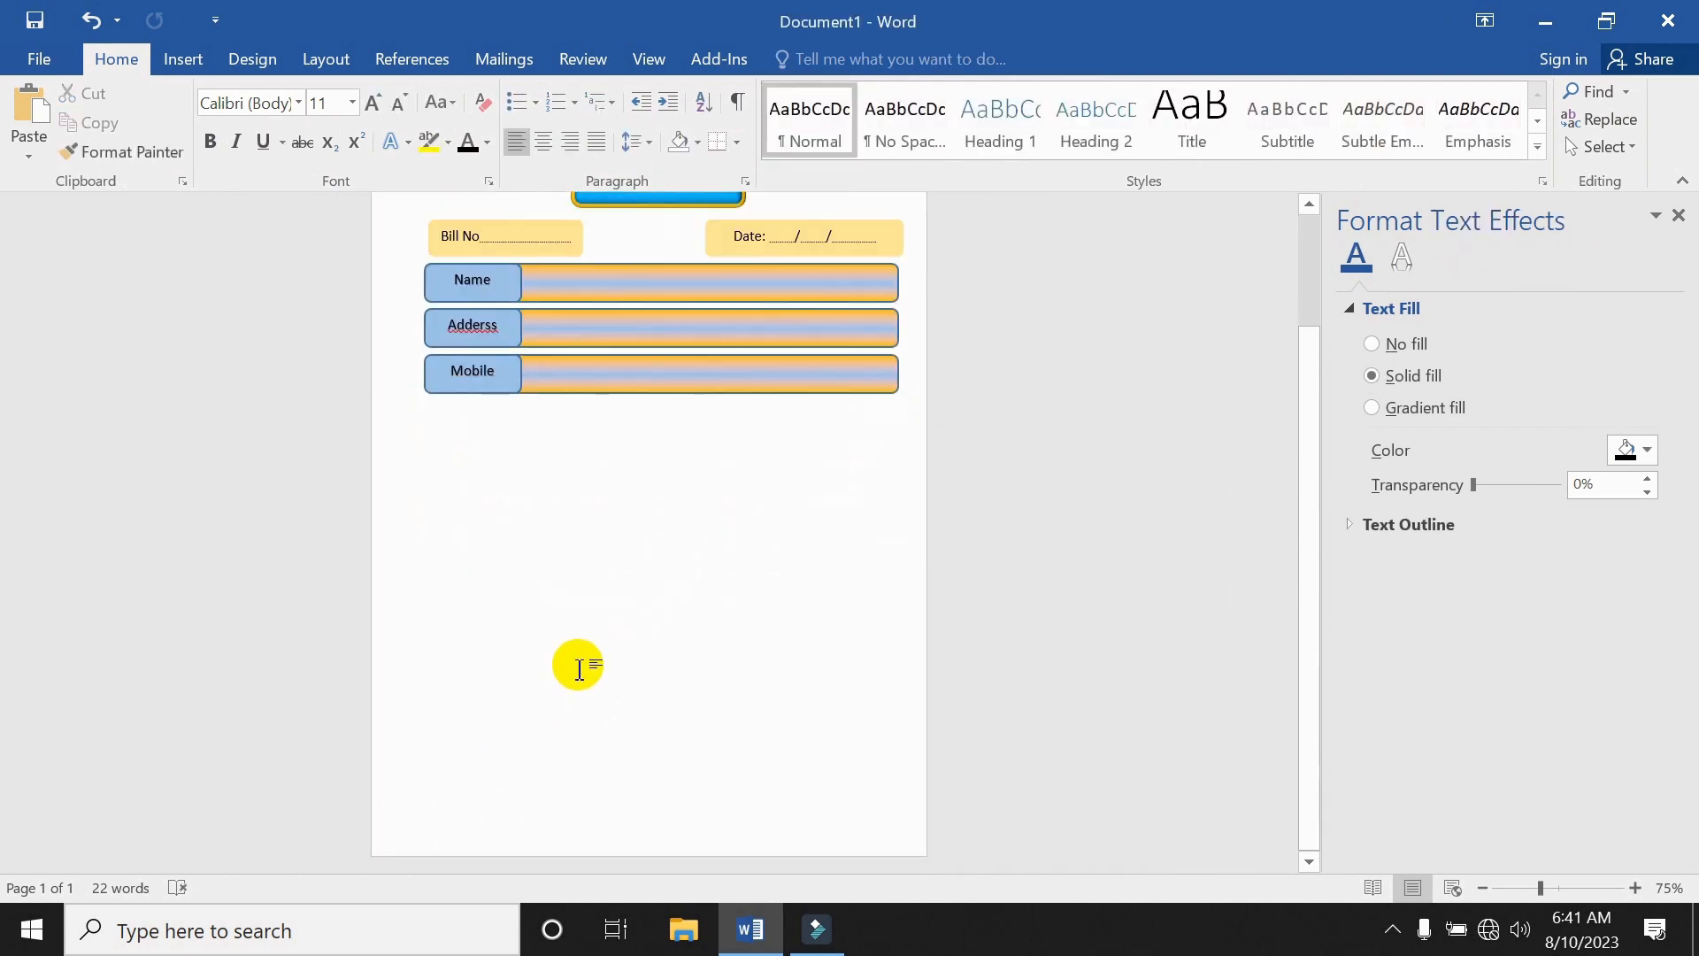
left_click(183, 60)
left_click(160, 141)
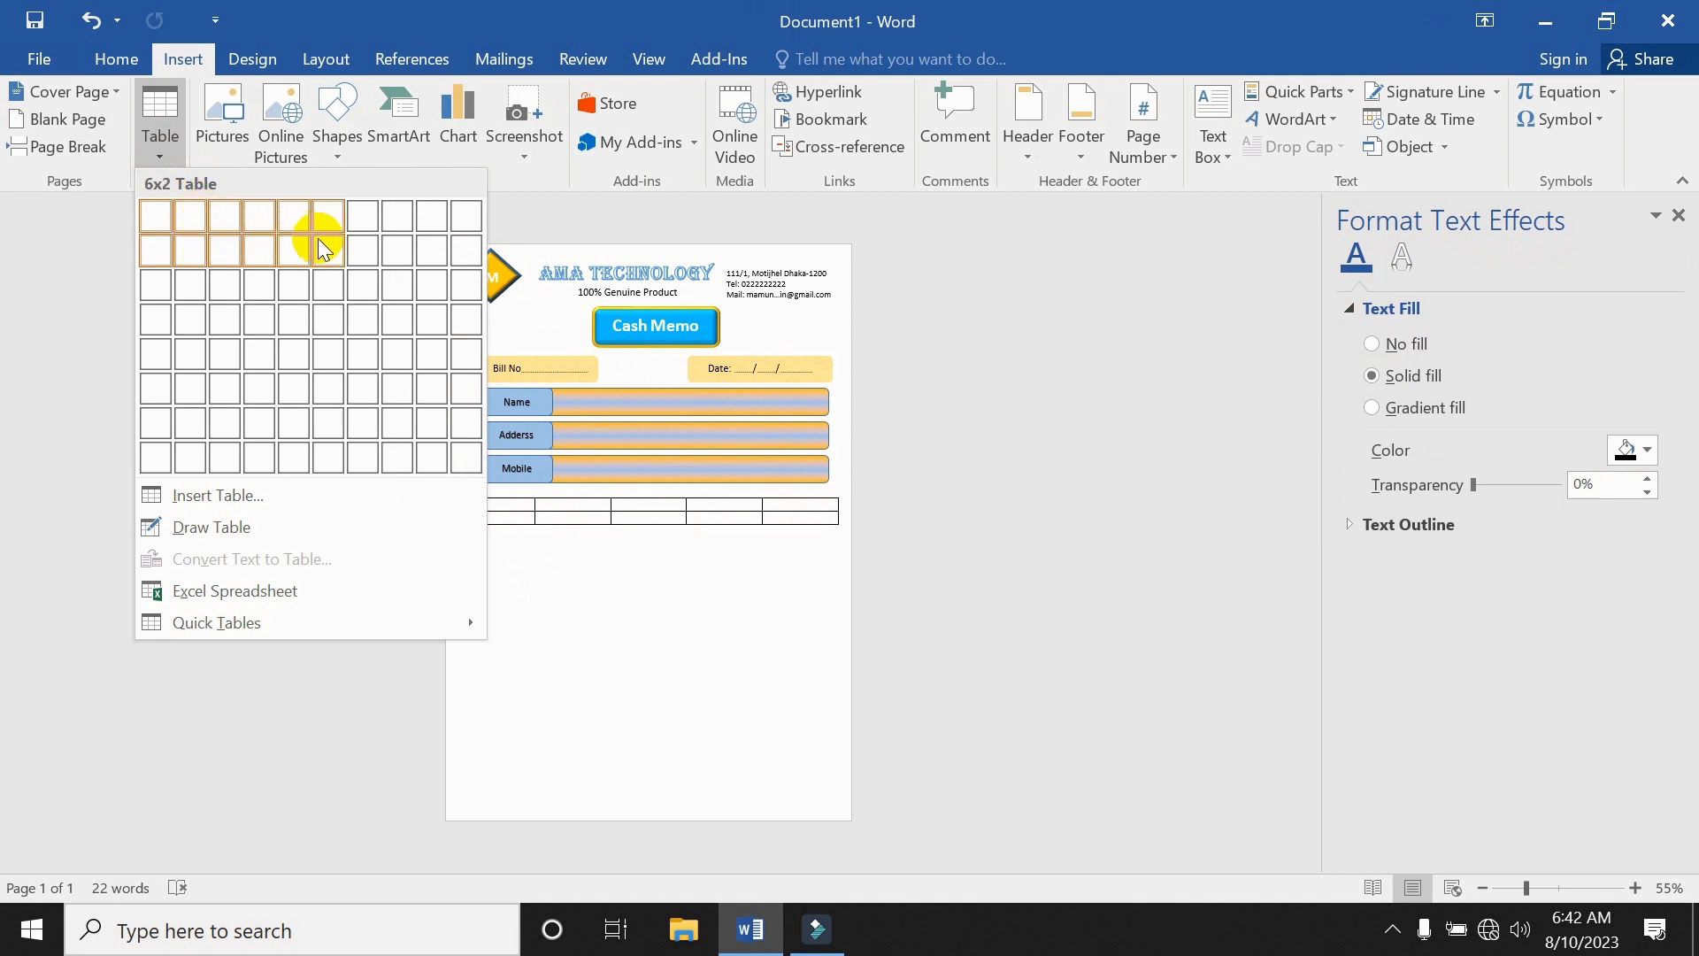
Insert a 5x5 table below the customer fields, with a narrow first column and a wide second column.
left_click(295, 357)
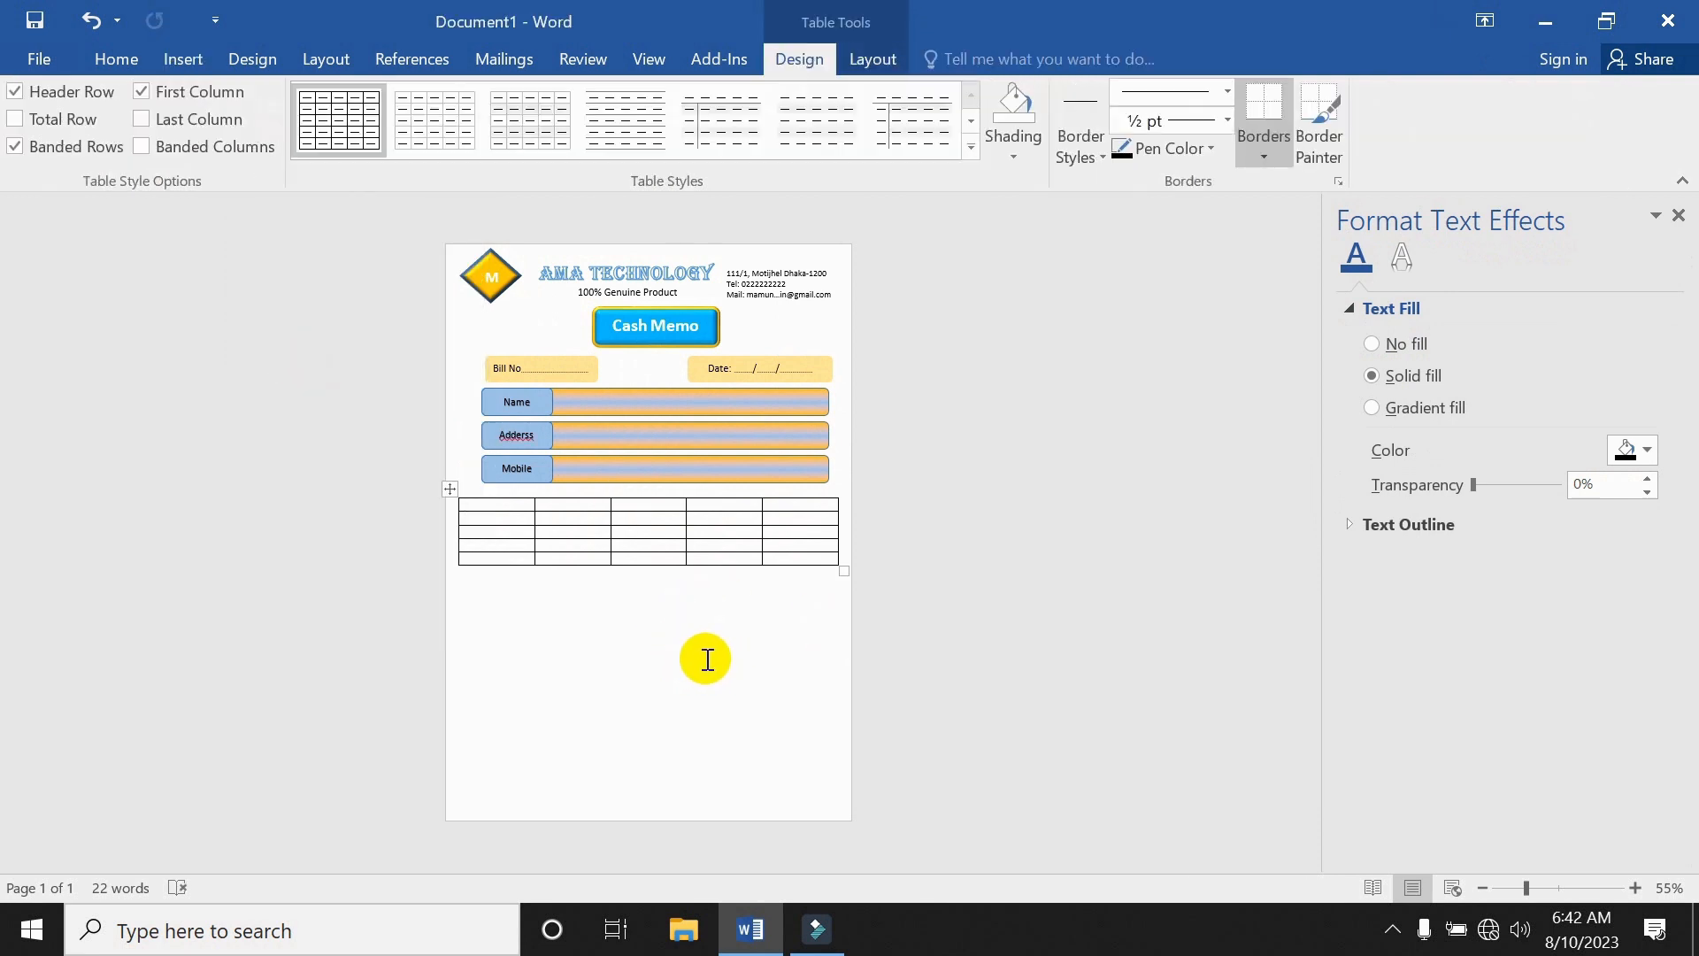
scroll(707, 659, "up", 12, "ctrl")
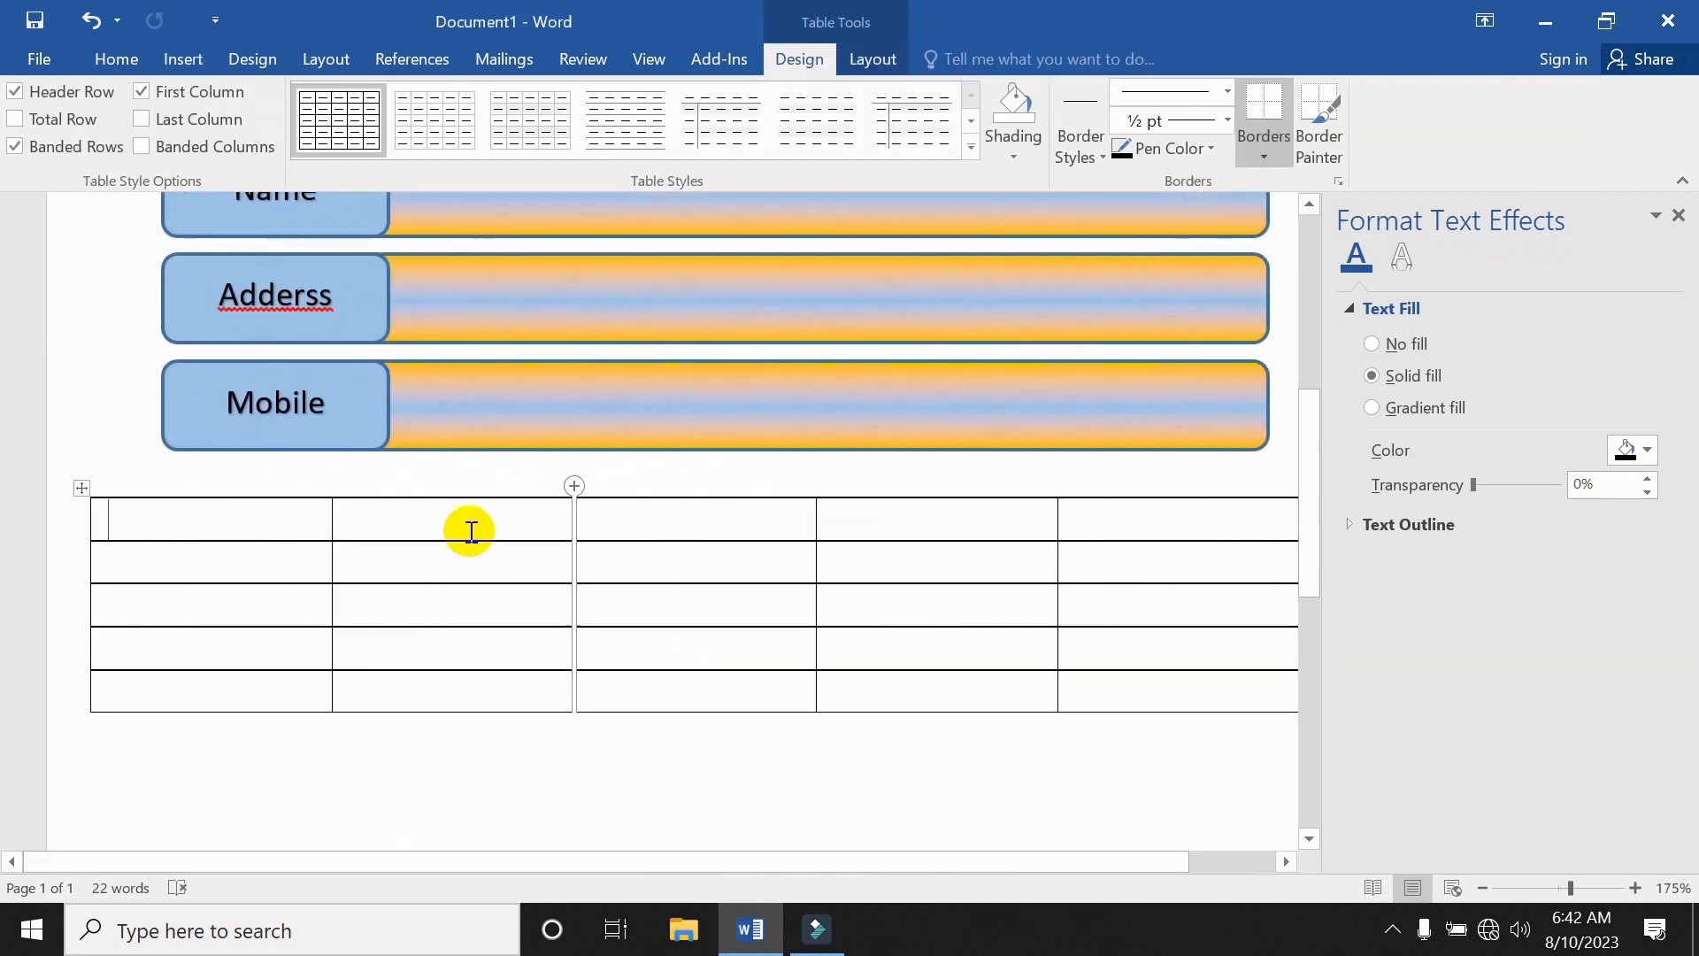
left_click_drag(331, 522, 189, 531)
left_click_drag(572, 524, 820, 513)
scroll(743, 522, "down", 2, "ctrl")
scroll(701, 626, "down", 4, "ctrl")
mouse_move(901, 421)
left_mouse_down()
mouse_move(845, 424)
mouse_move(847, 450)
mouse_move(921, 448)
left_mouse_up()
key("ctrl+z")
Enter the headers SL, Item Description, Qty, Rate and Amount, and make the header row bold.
left_click(266, 416)
type("SL")
left_click(524, 415)
type("Item Description")
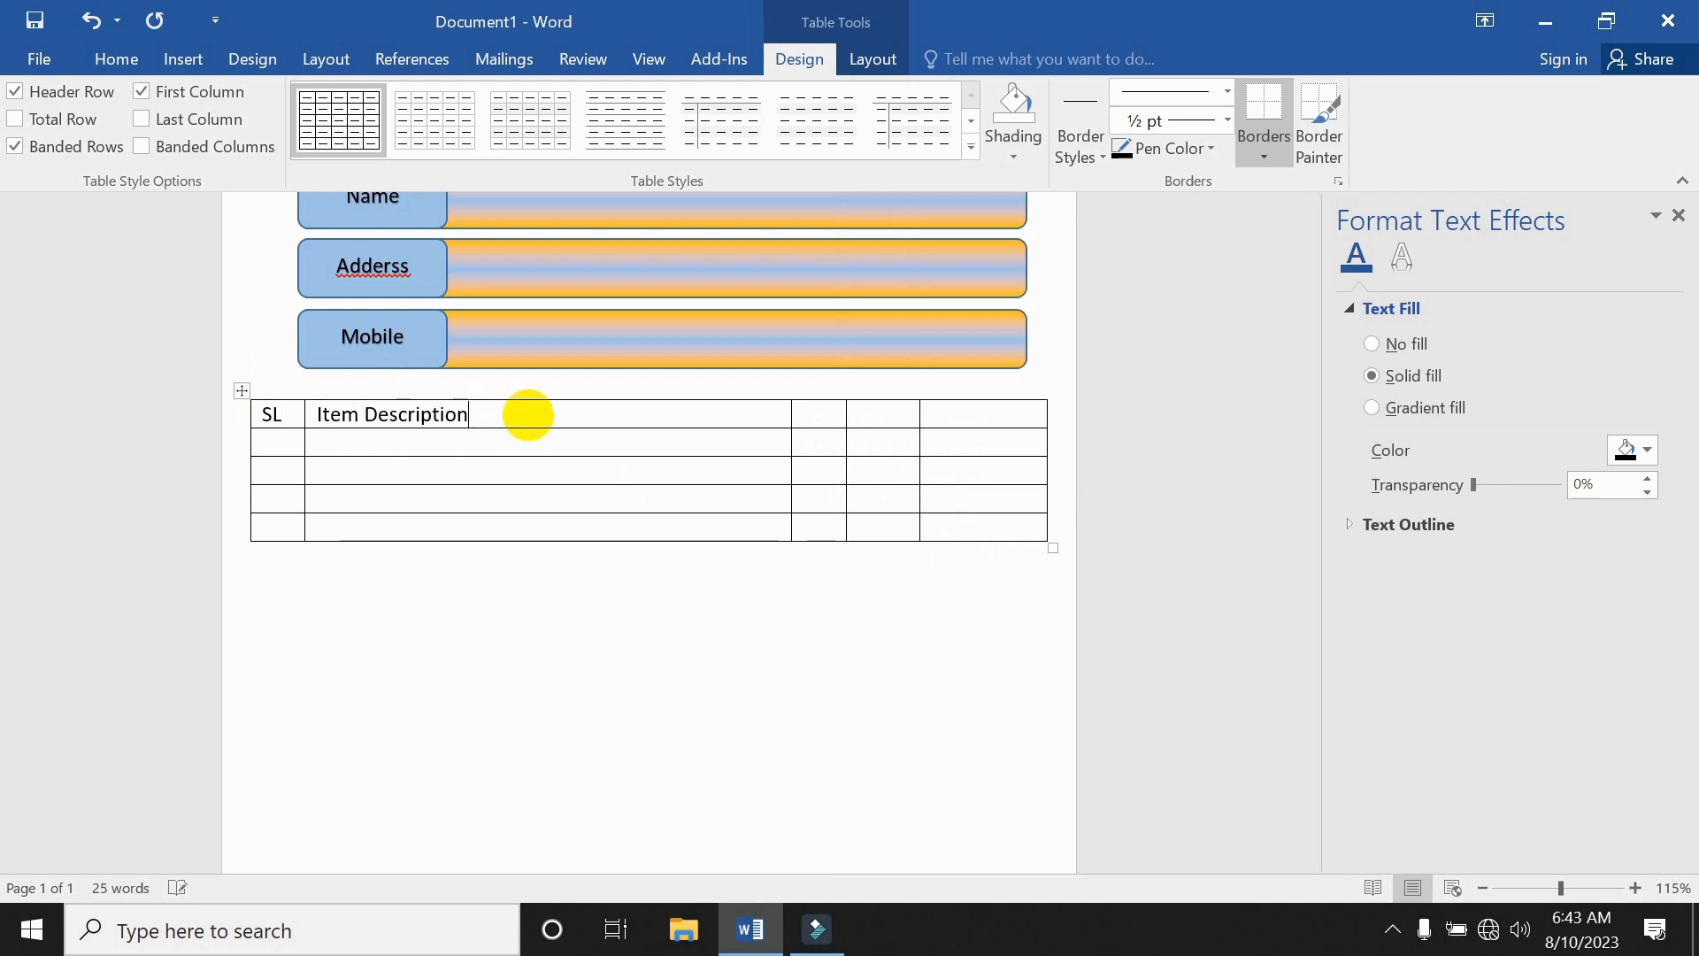
left_click(810, 416)
type("Qty")
left_click(911, 414)
type("Rate")
left_click(973, 416)
type("Amount")
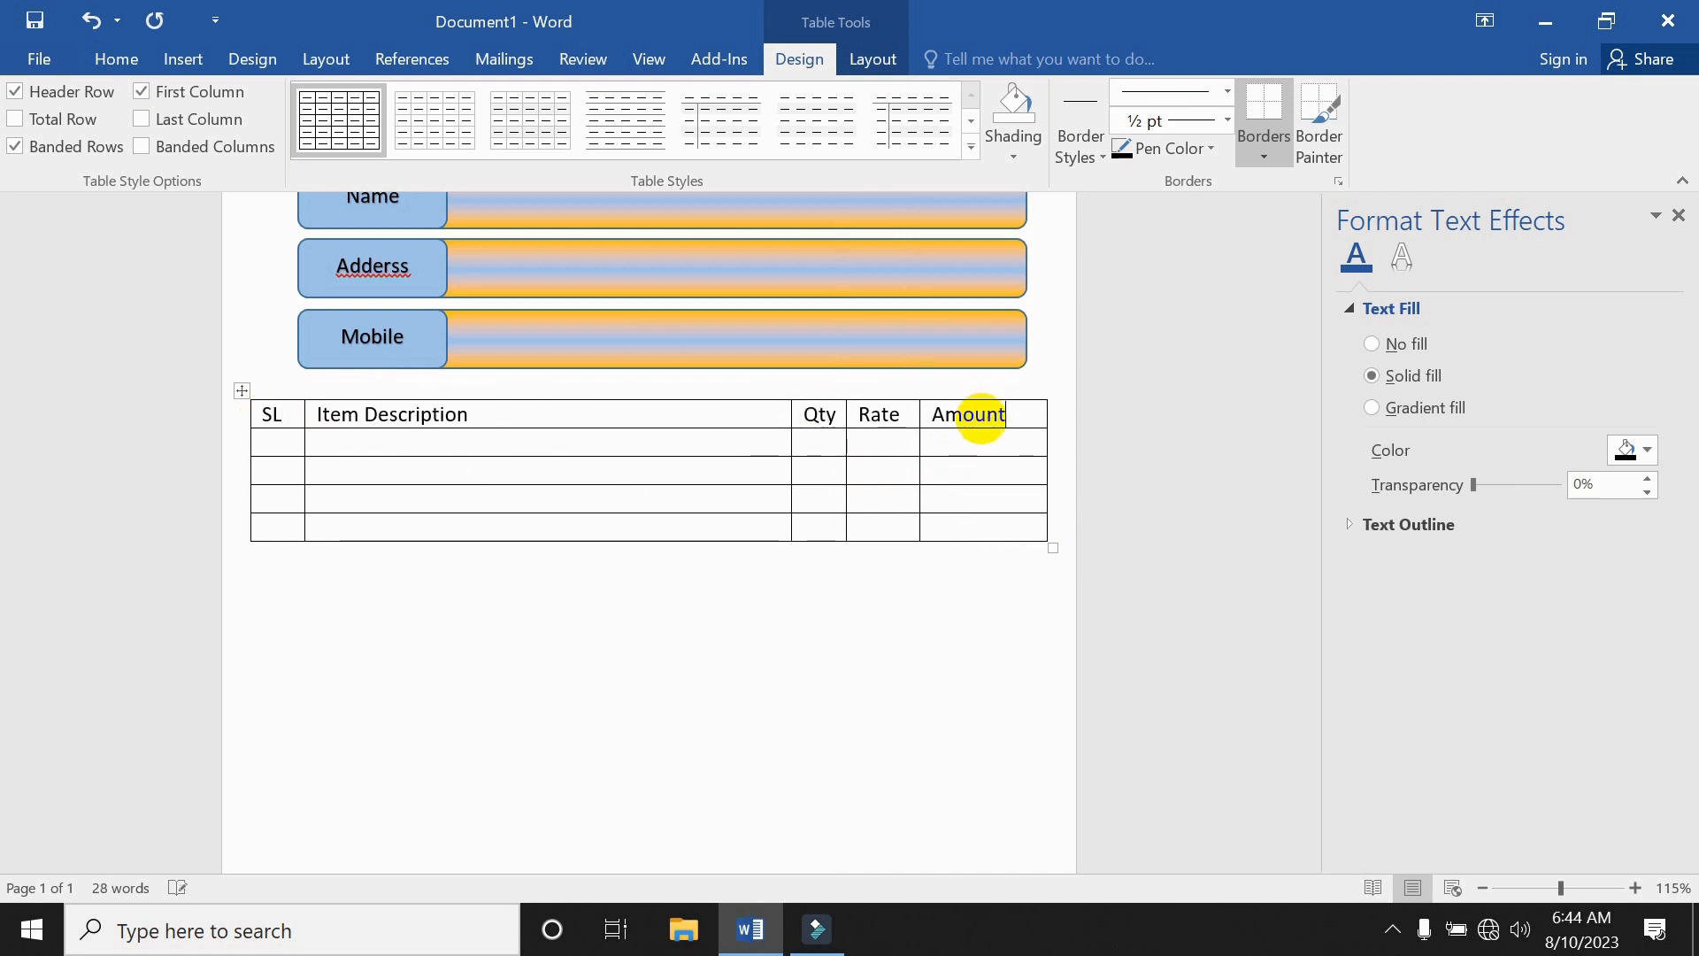
left_click(245, 414)
left_click(288, 485)
Stretch the item row much taller down the page.
left_click_drag(443, 456, 460, 538)
left_click_drag(464, 538, 495, 752)
scroll(584, 673, "down", 6, "ctrl")
left_click_drag(596, 672, 618, 726)
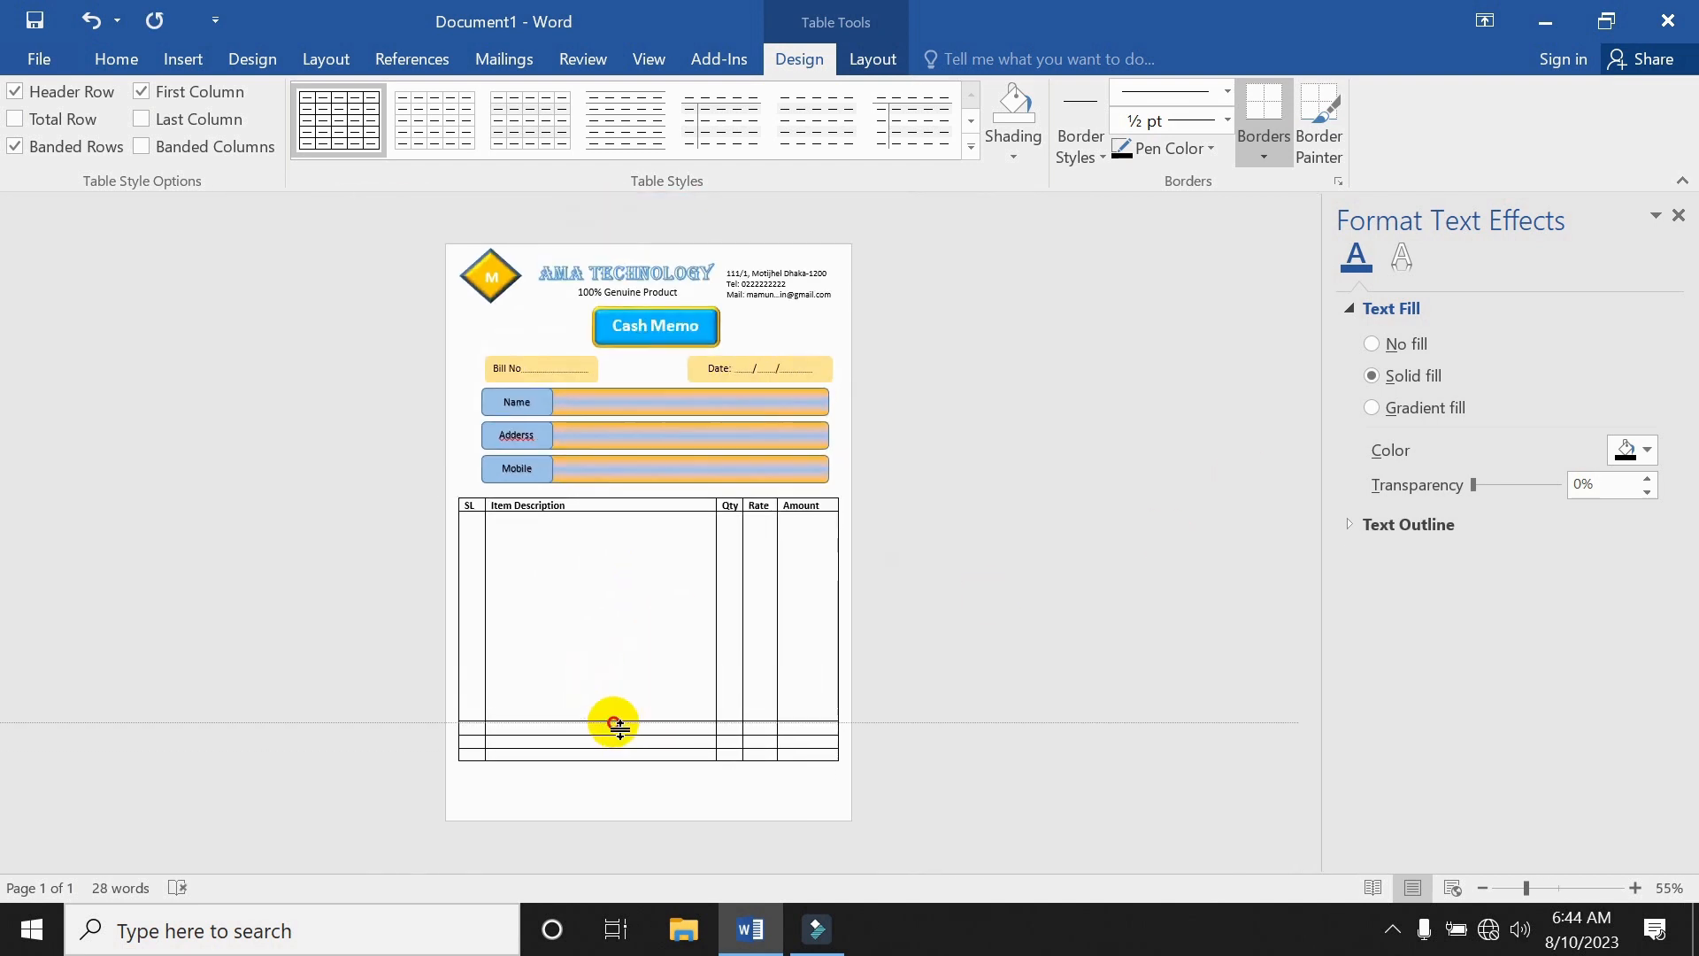
scroll(665, 631, "up", 5, "ctrl")
scroll(664, 631, "up", 1, "ctrl")
Add bold Total, Advance and Balance labels in the Rate column of the bottom three rows.
left_click(877, 721)
type("Total")
left_click(885, 748)
type("Advance")
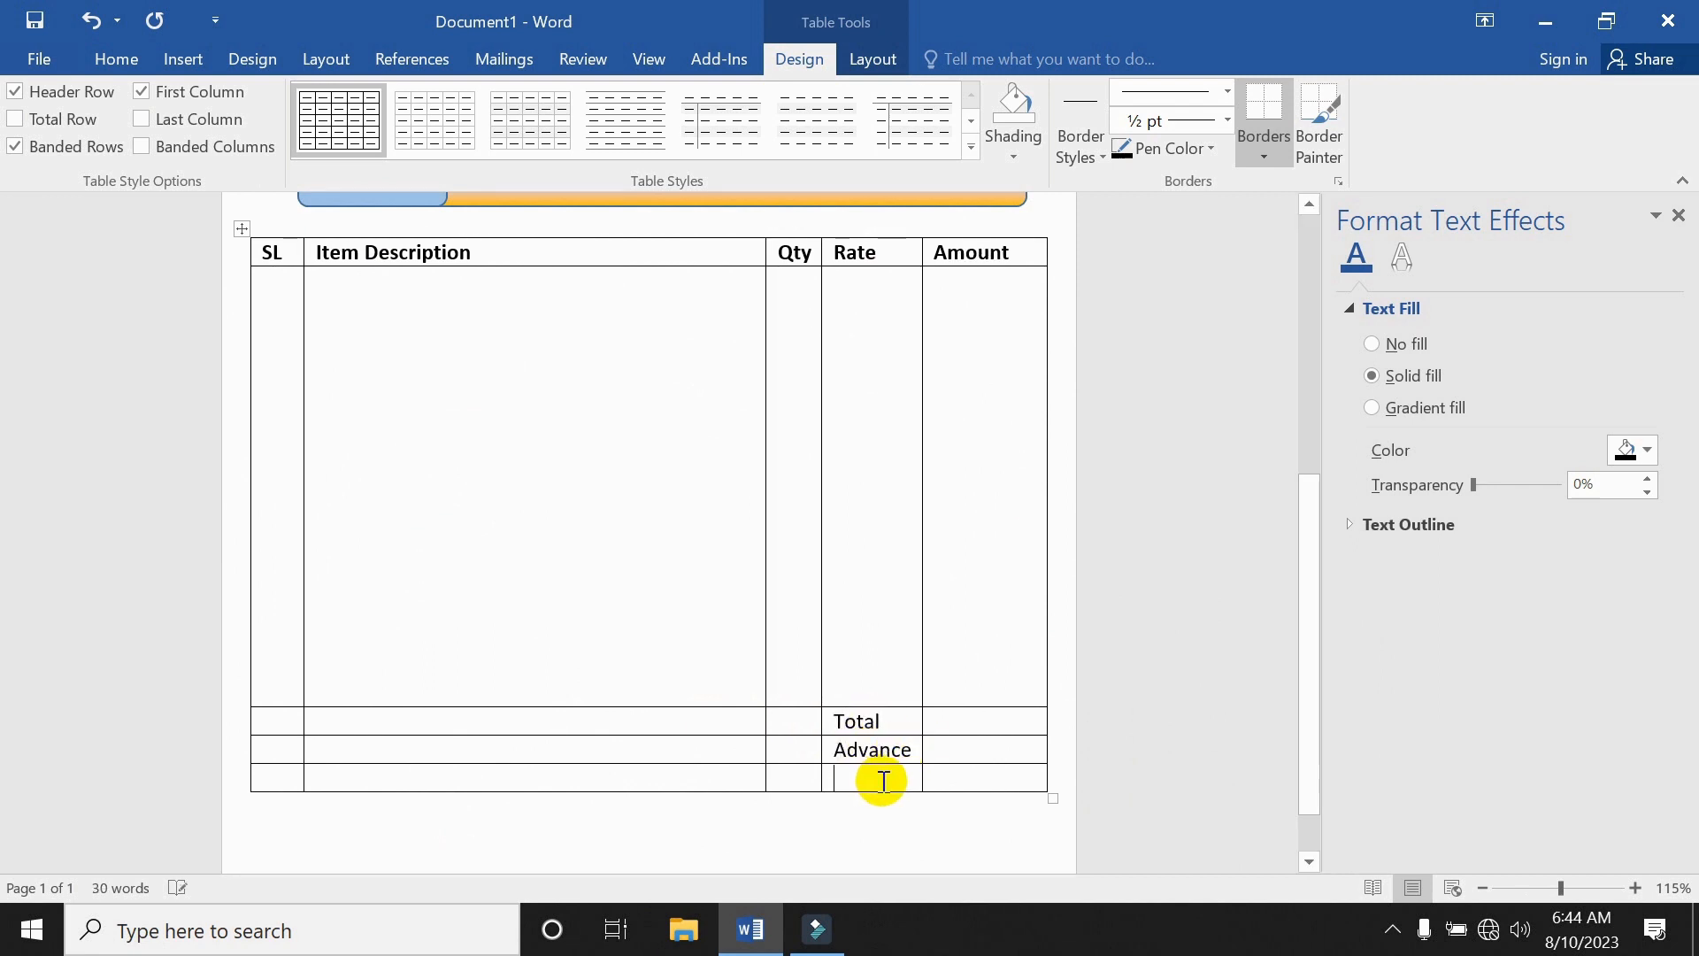
left_click(874, 779)
type("Balance")
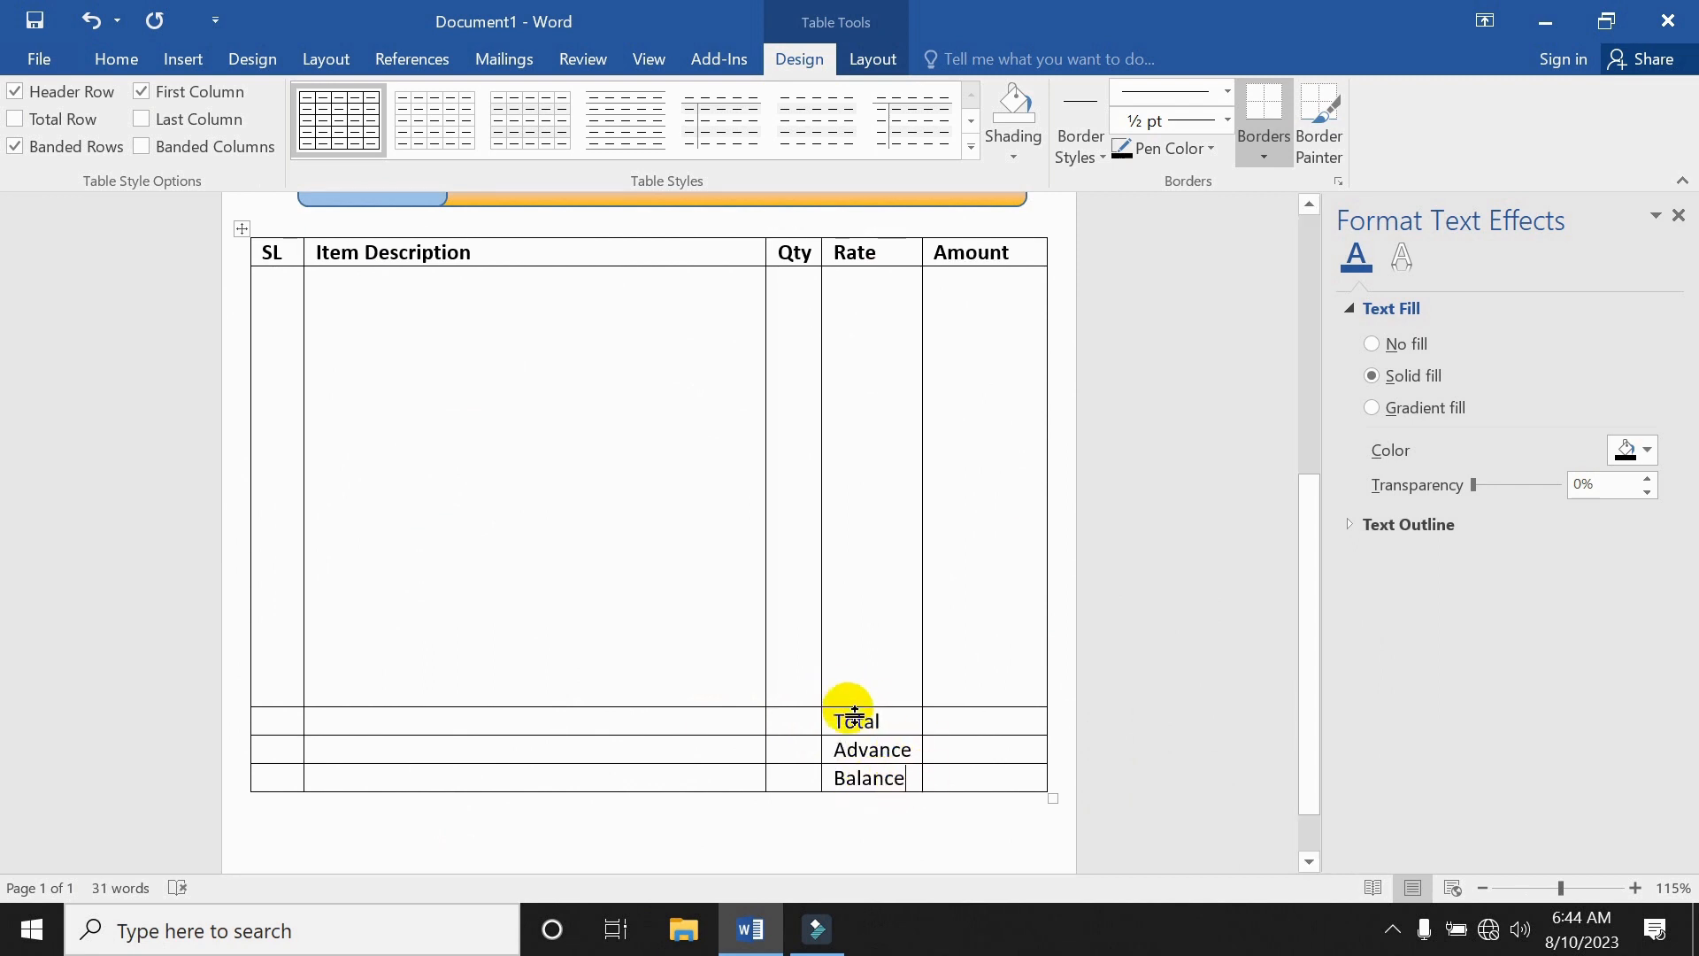
left_click_drag(838, 717, 860, 777)
left_click(876, 720)
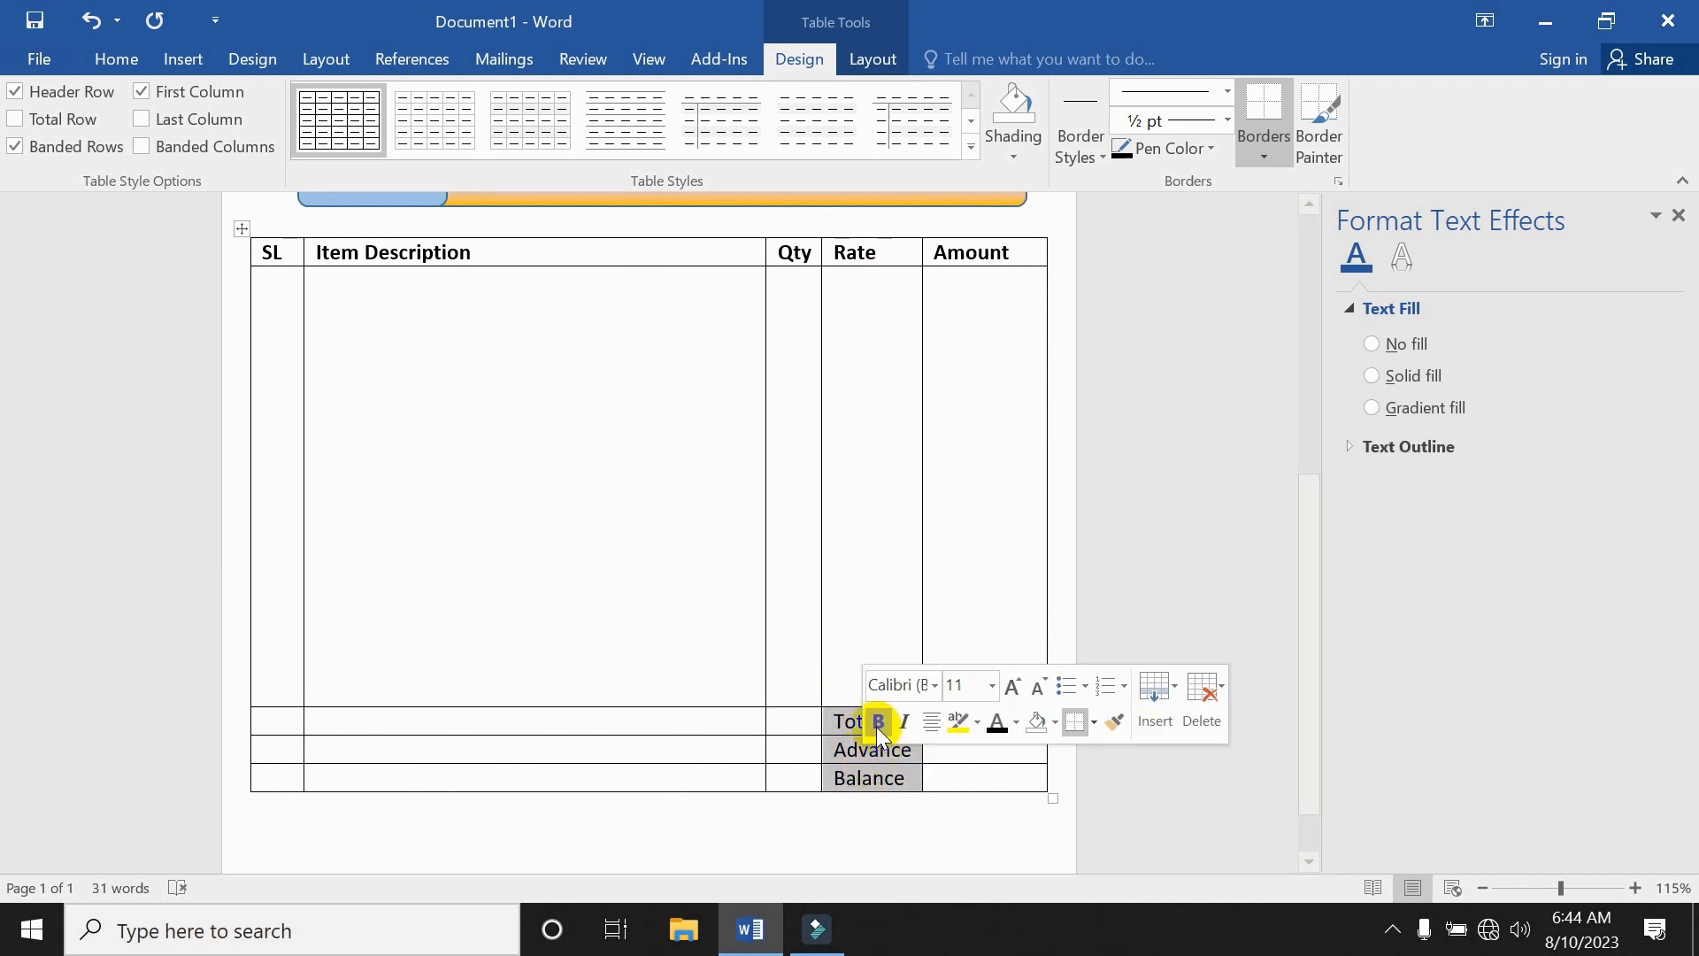
left_click(618, 718)
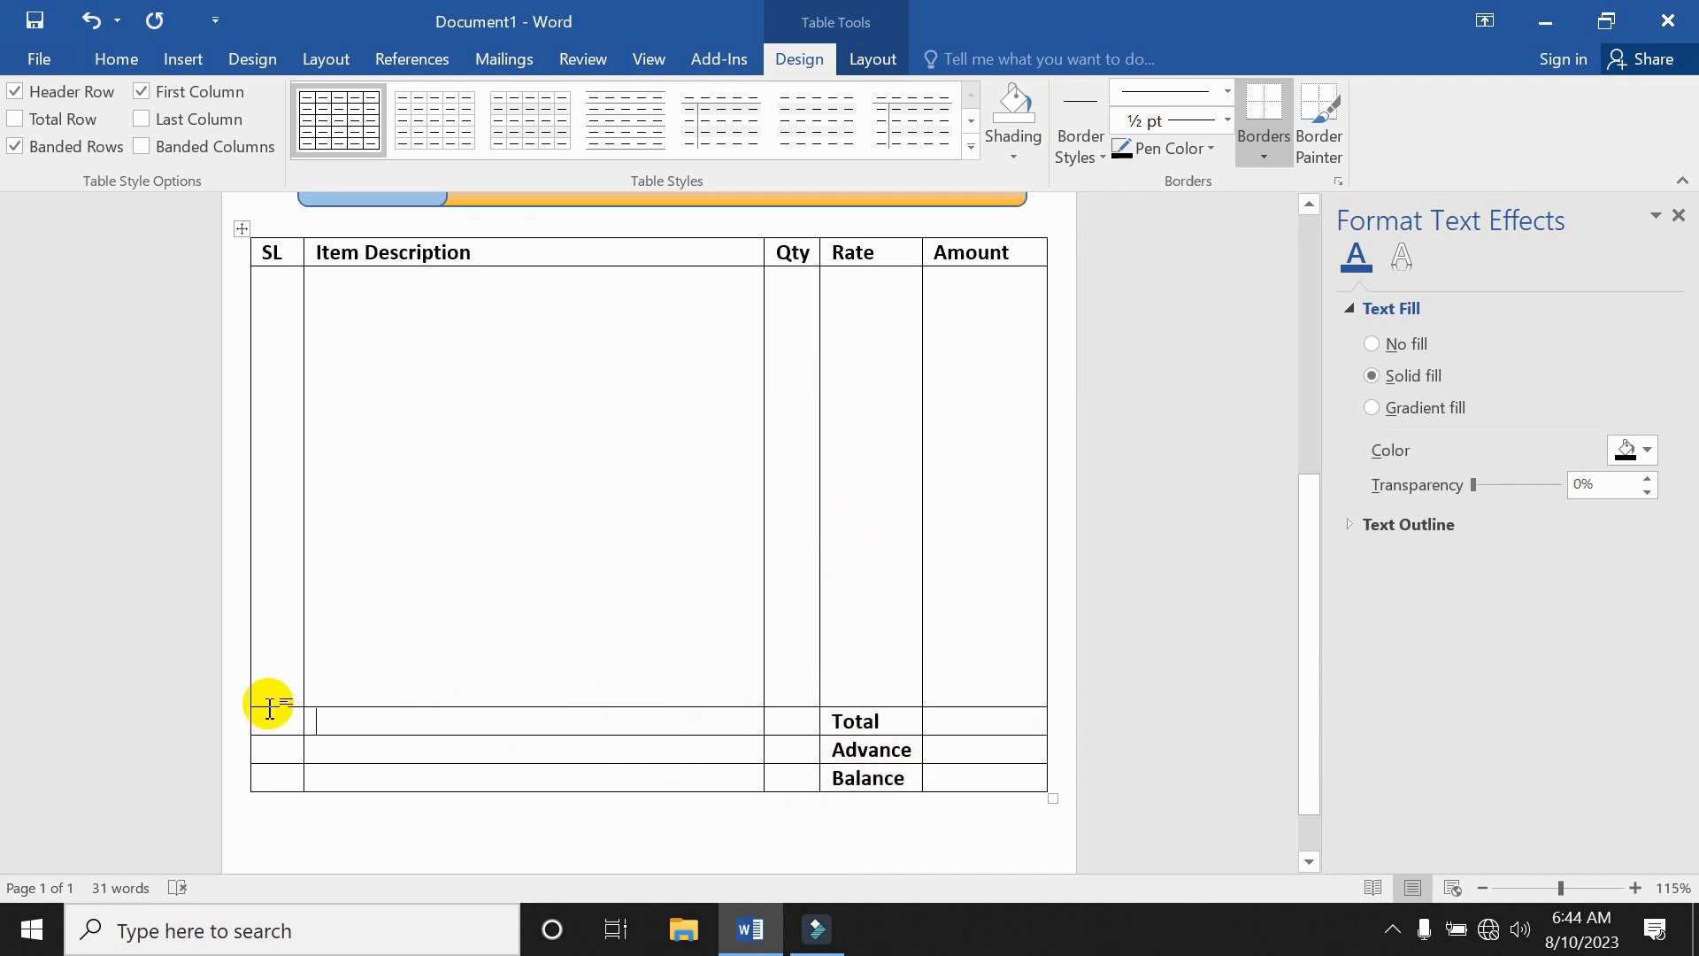
Merge the SL, Item Description and Qty cells of the bottom three rows and type 'In Word:'.
left_click_drag(301, 723, 785, 778)
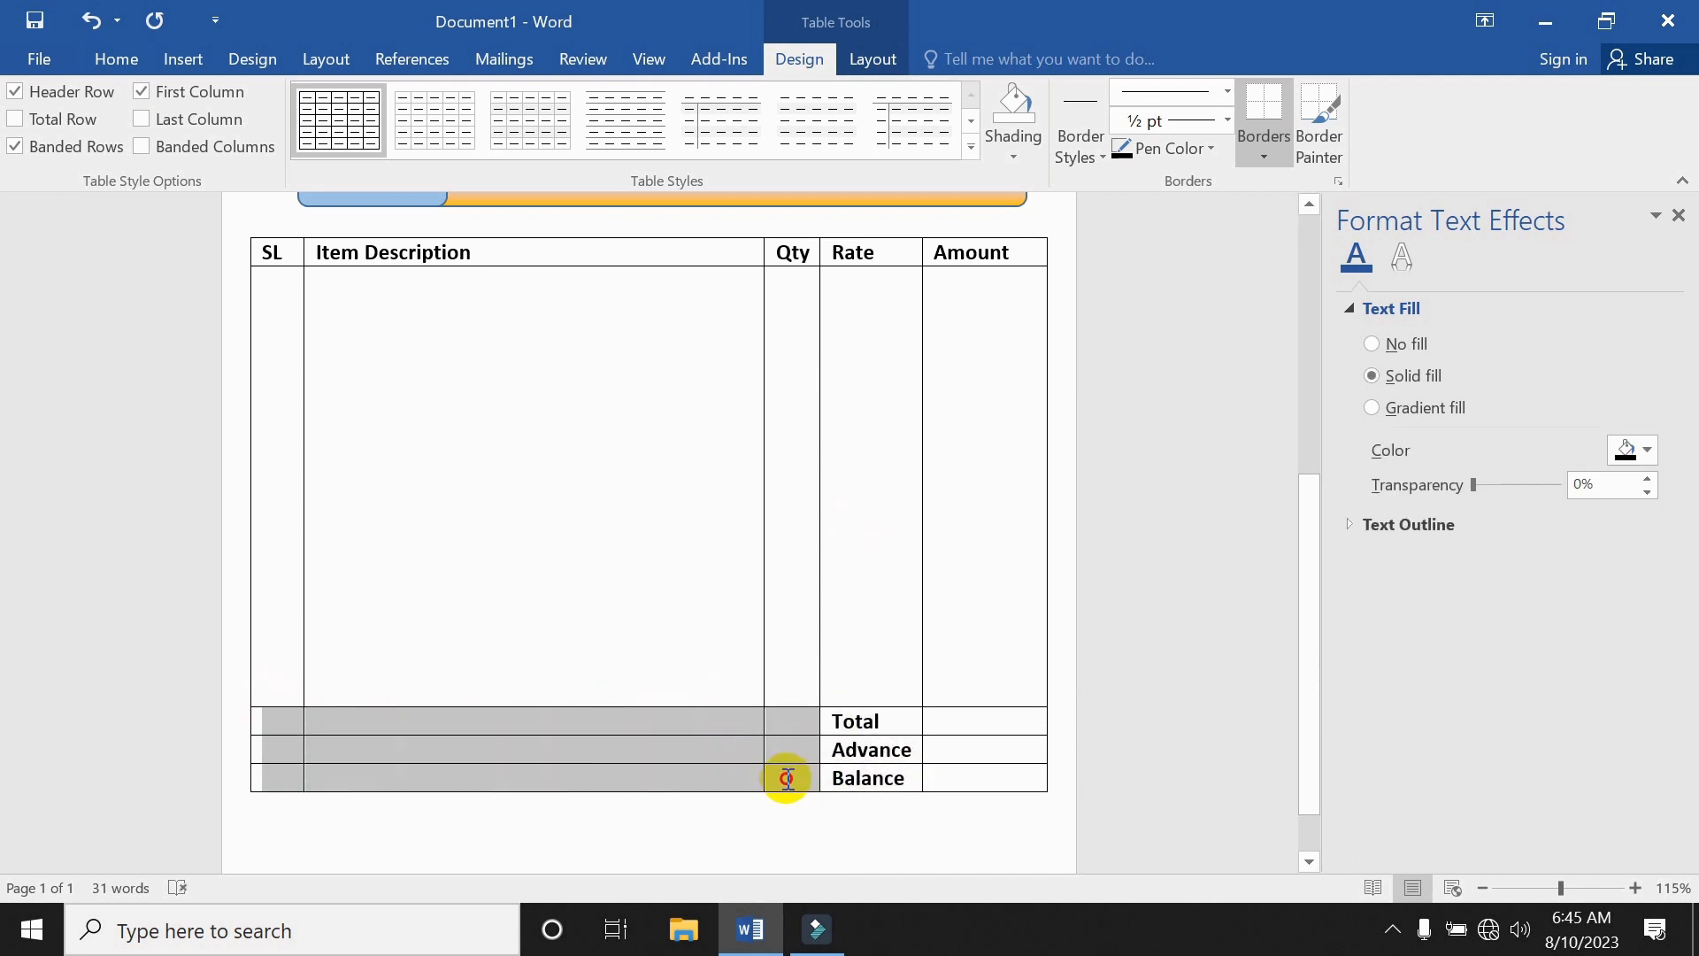
right_click(671, 722)
left_click(750, 572)
left_click(409, 721)
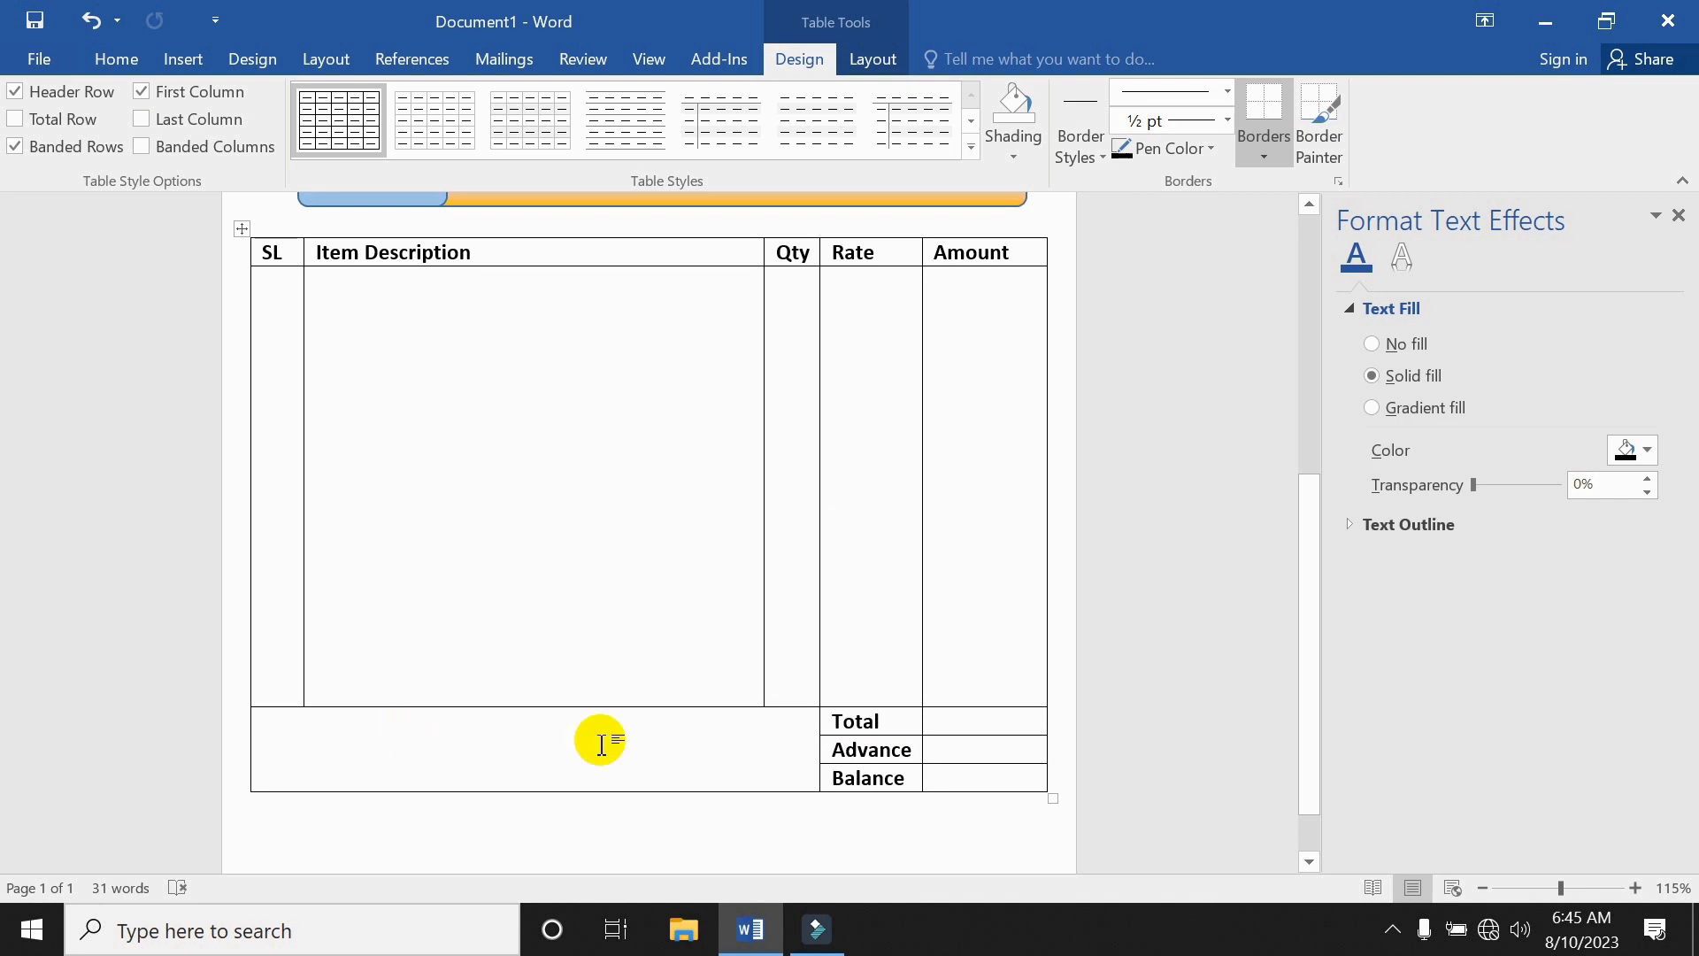
type("In")
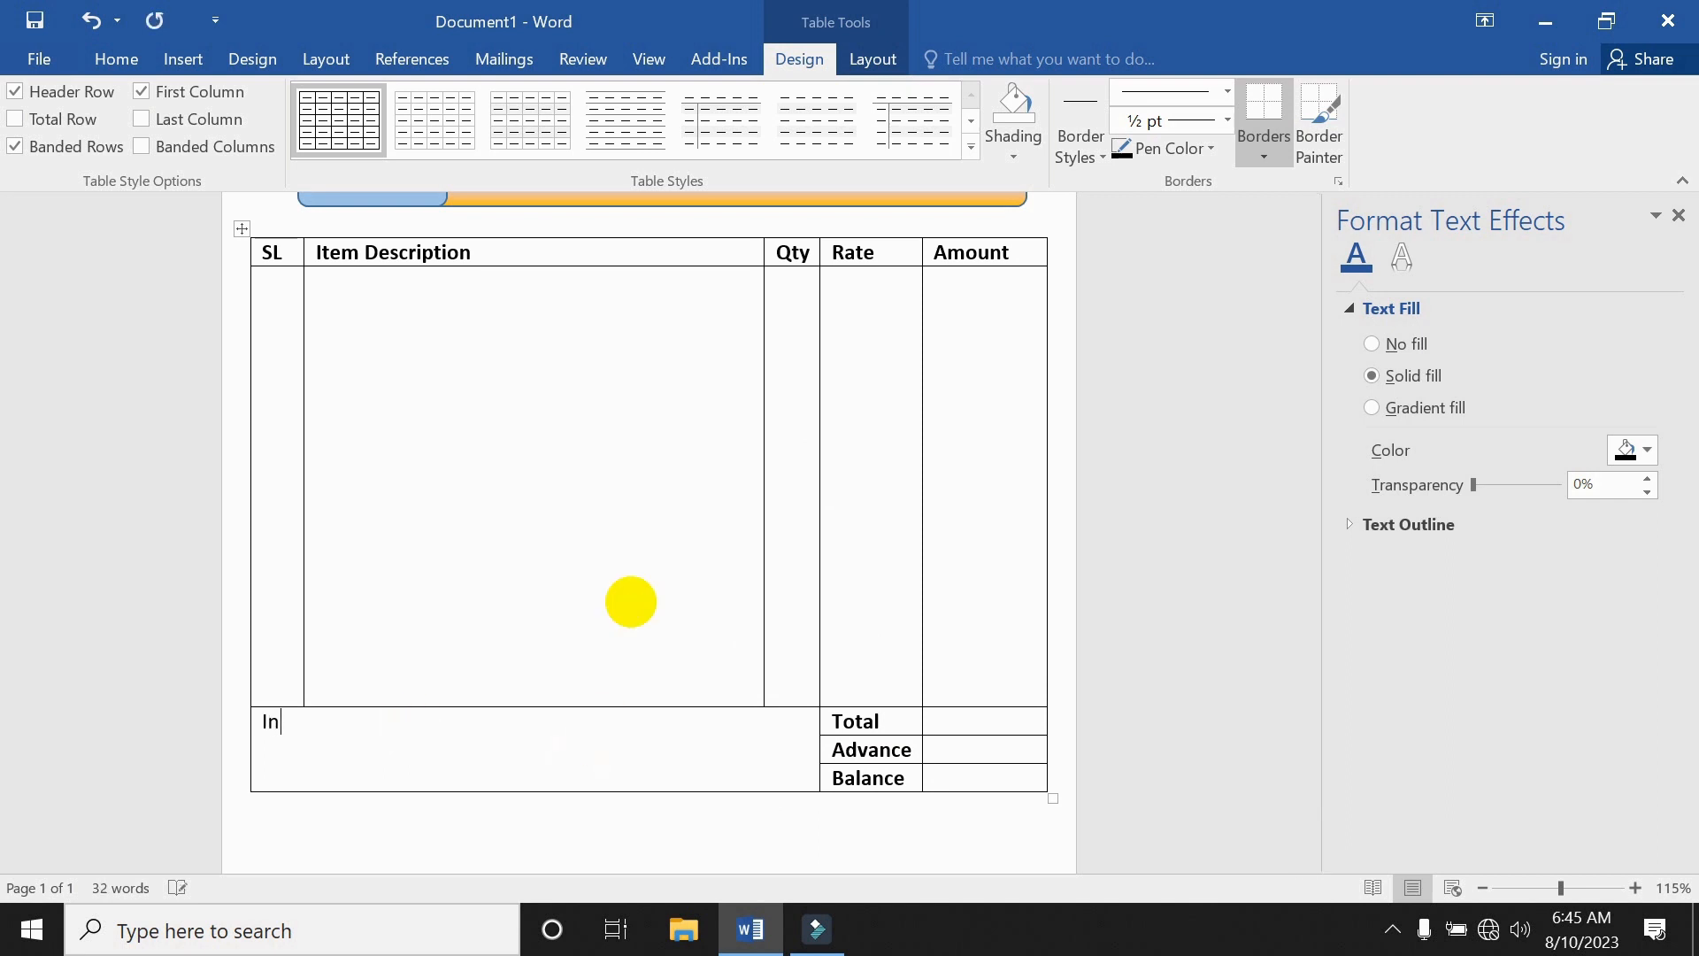
type(" Word:")
scroll(580, 637, "down", 2)
left_click(436, 730)
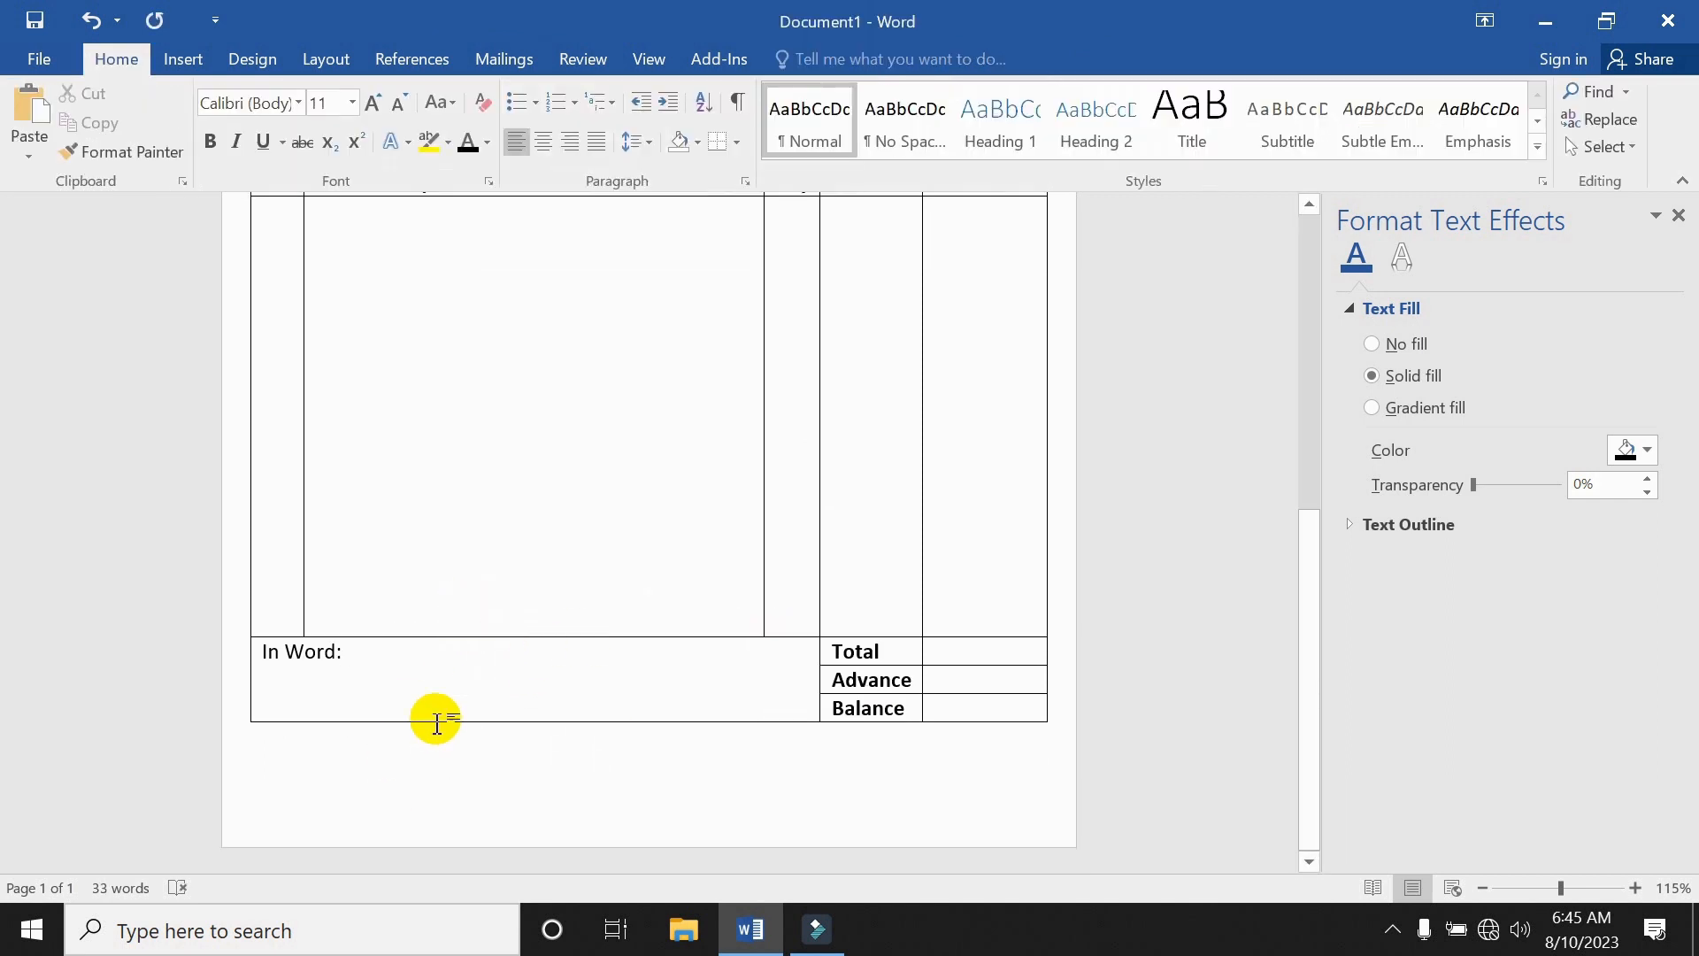
Draw a text box below the table's left edge containing 'Customer Sign'.
left_click(183, 58)
left_click(1212, 137)
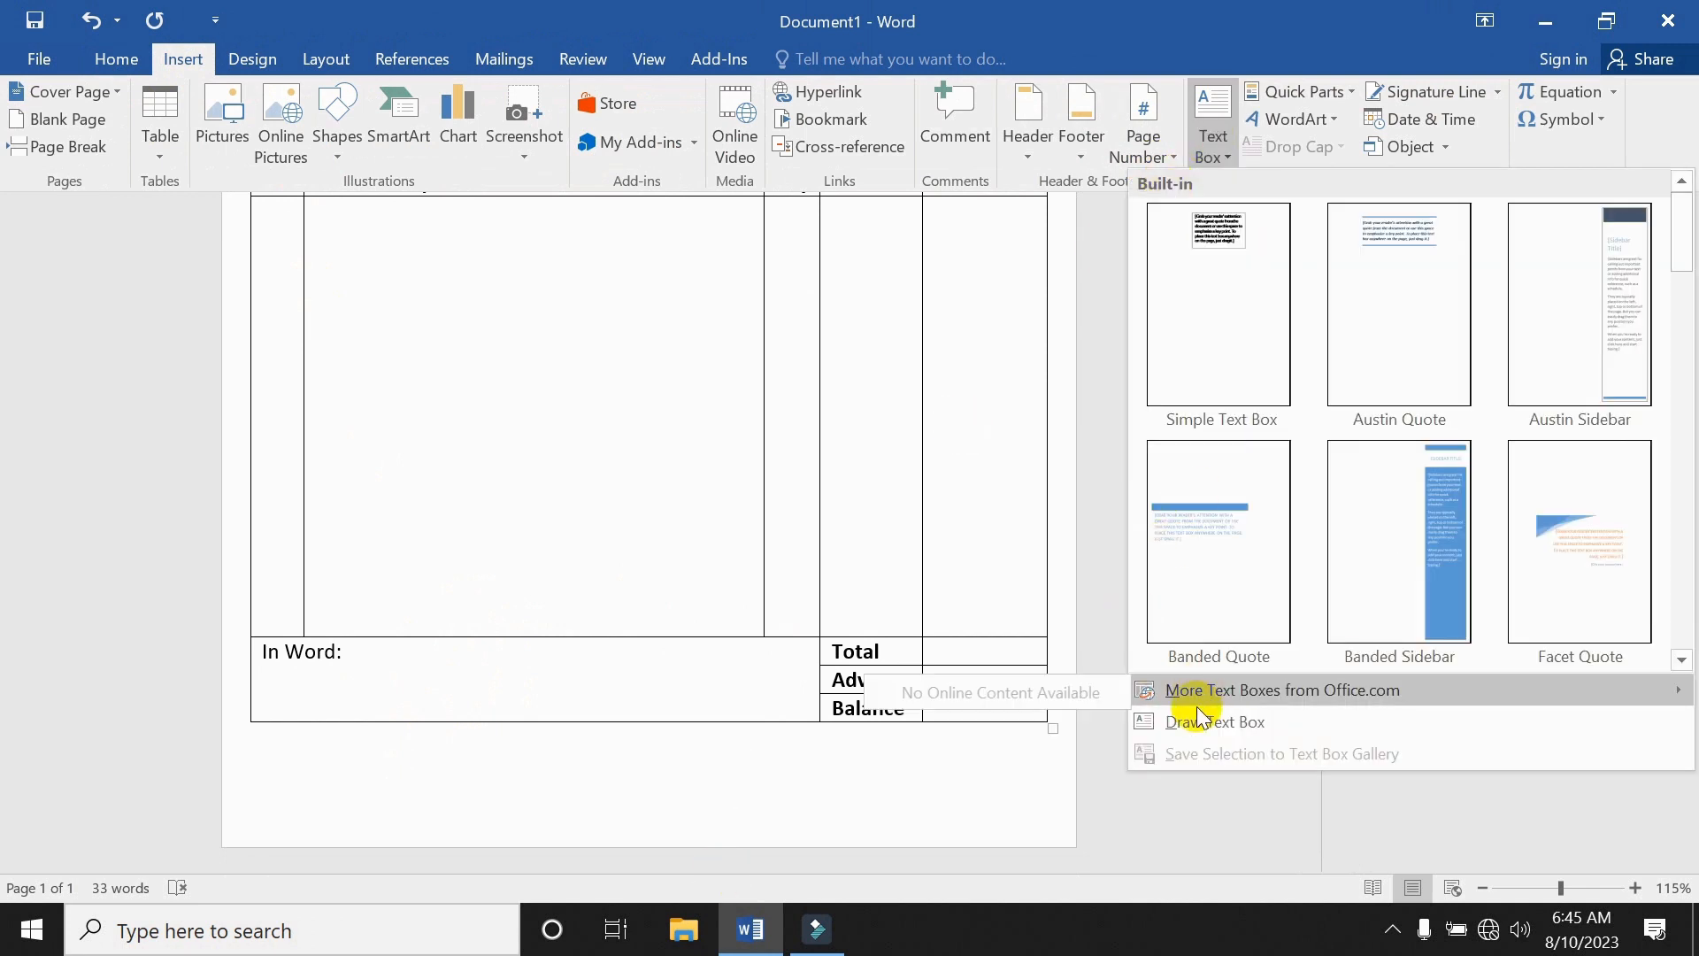
left_click(1196, 719)
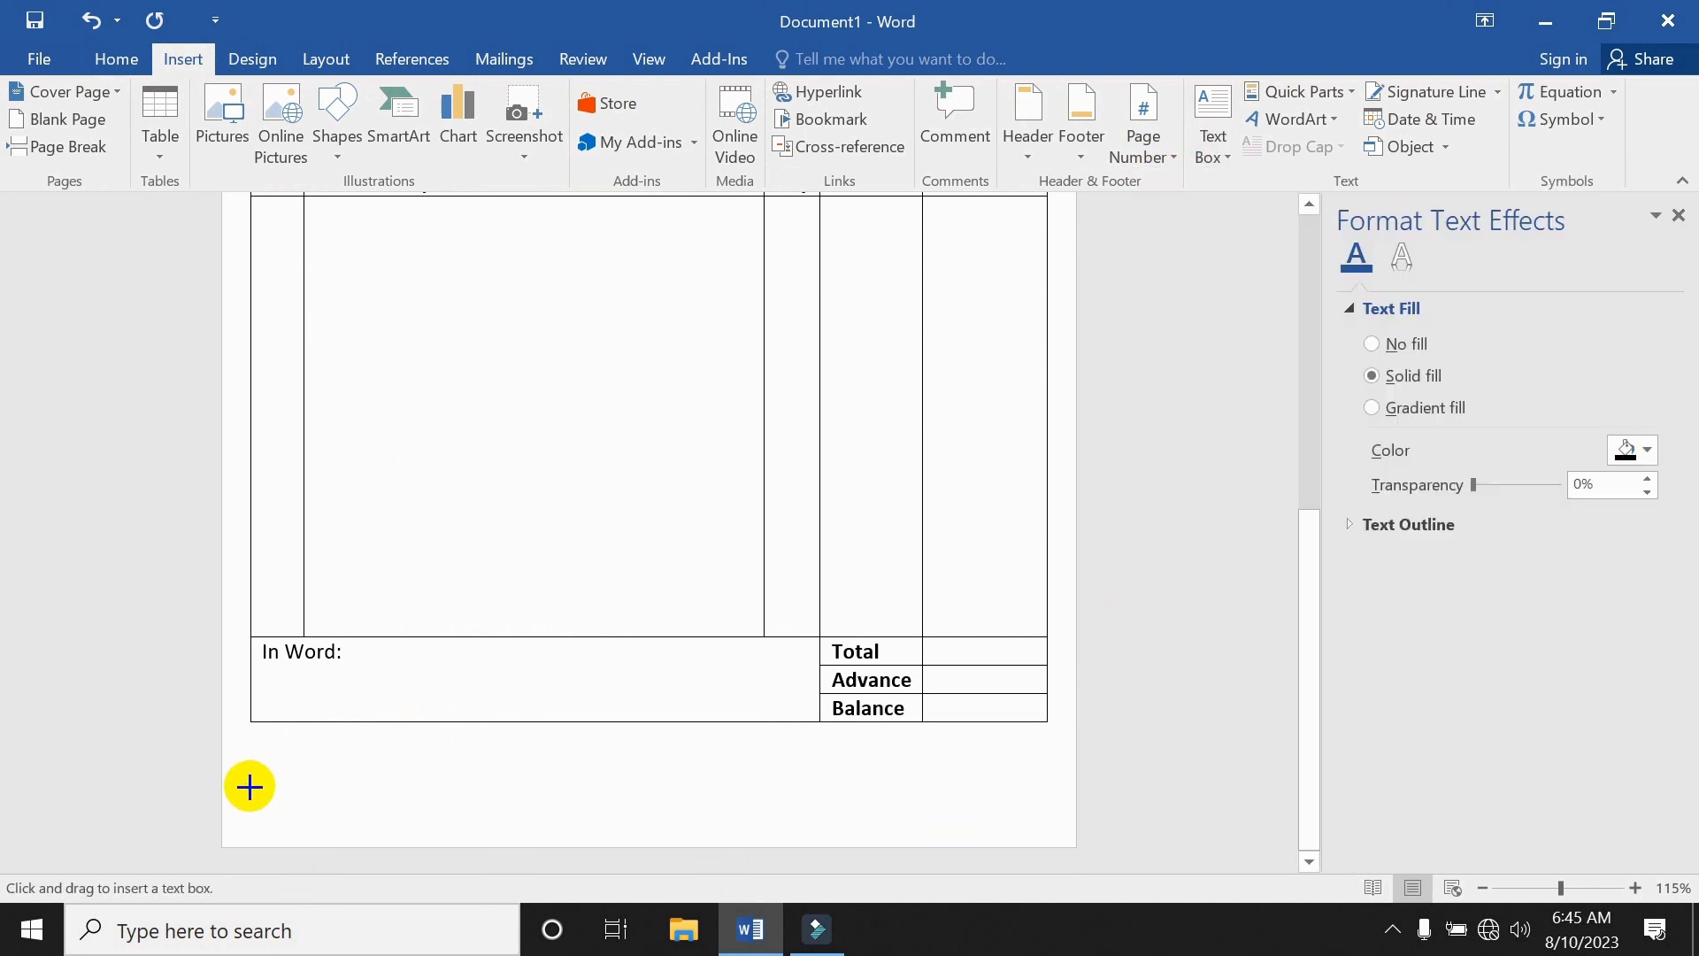
left_click_drag(249, 792, 406, 827)
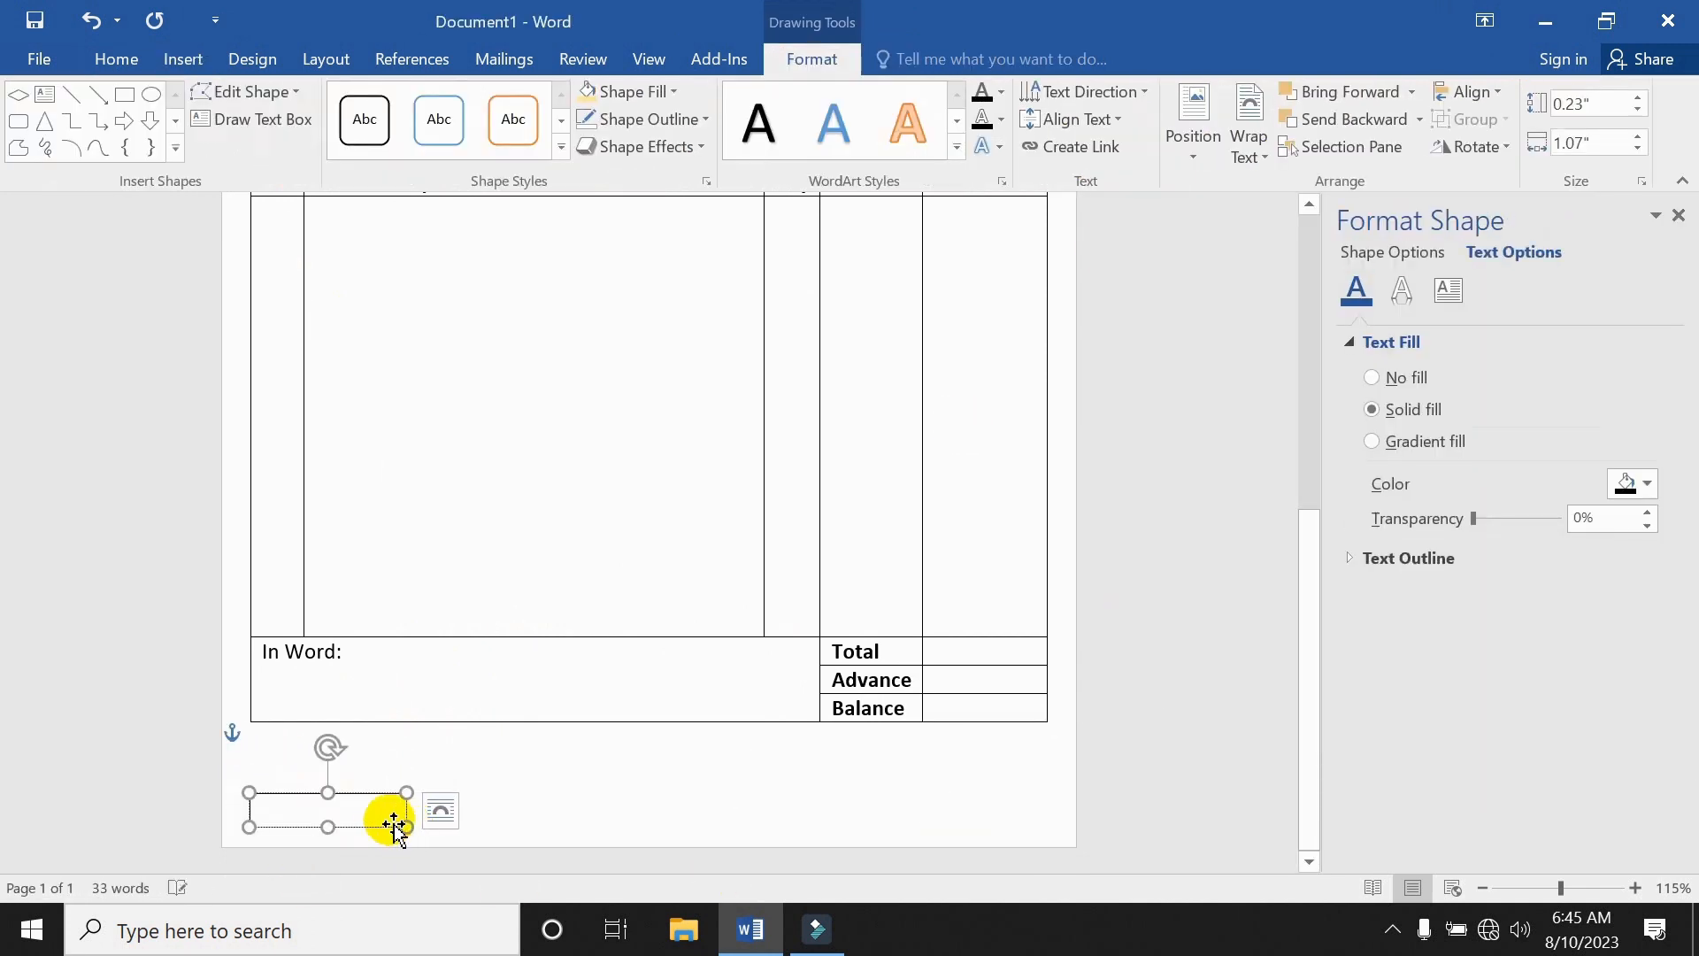
type("Cu")
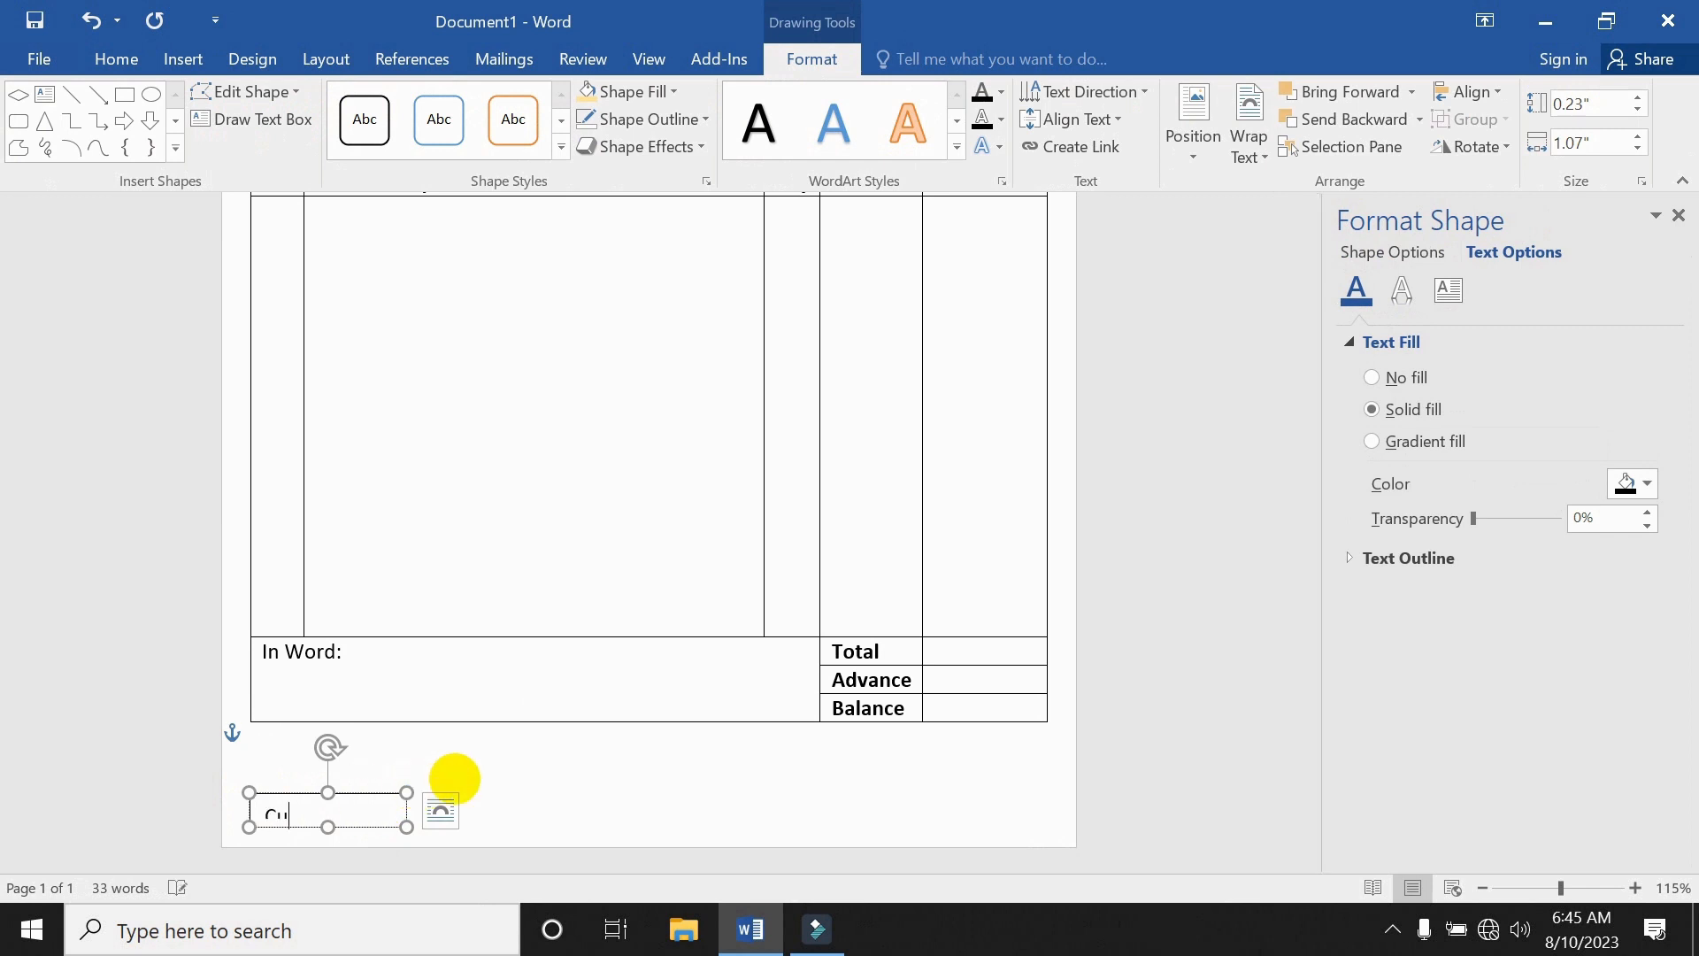
type("stomer S")
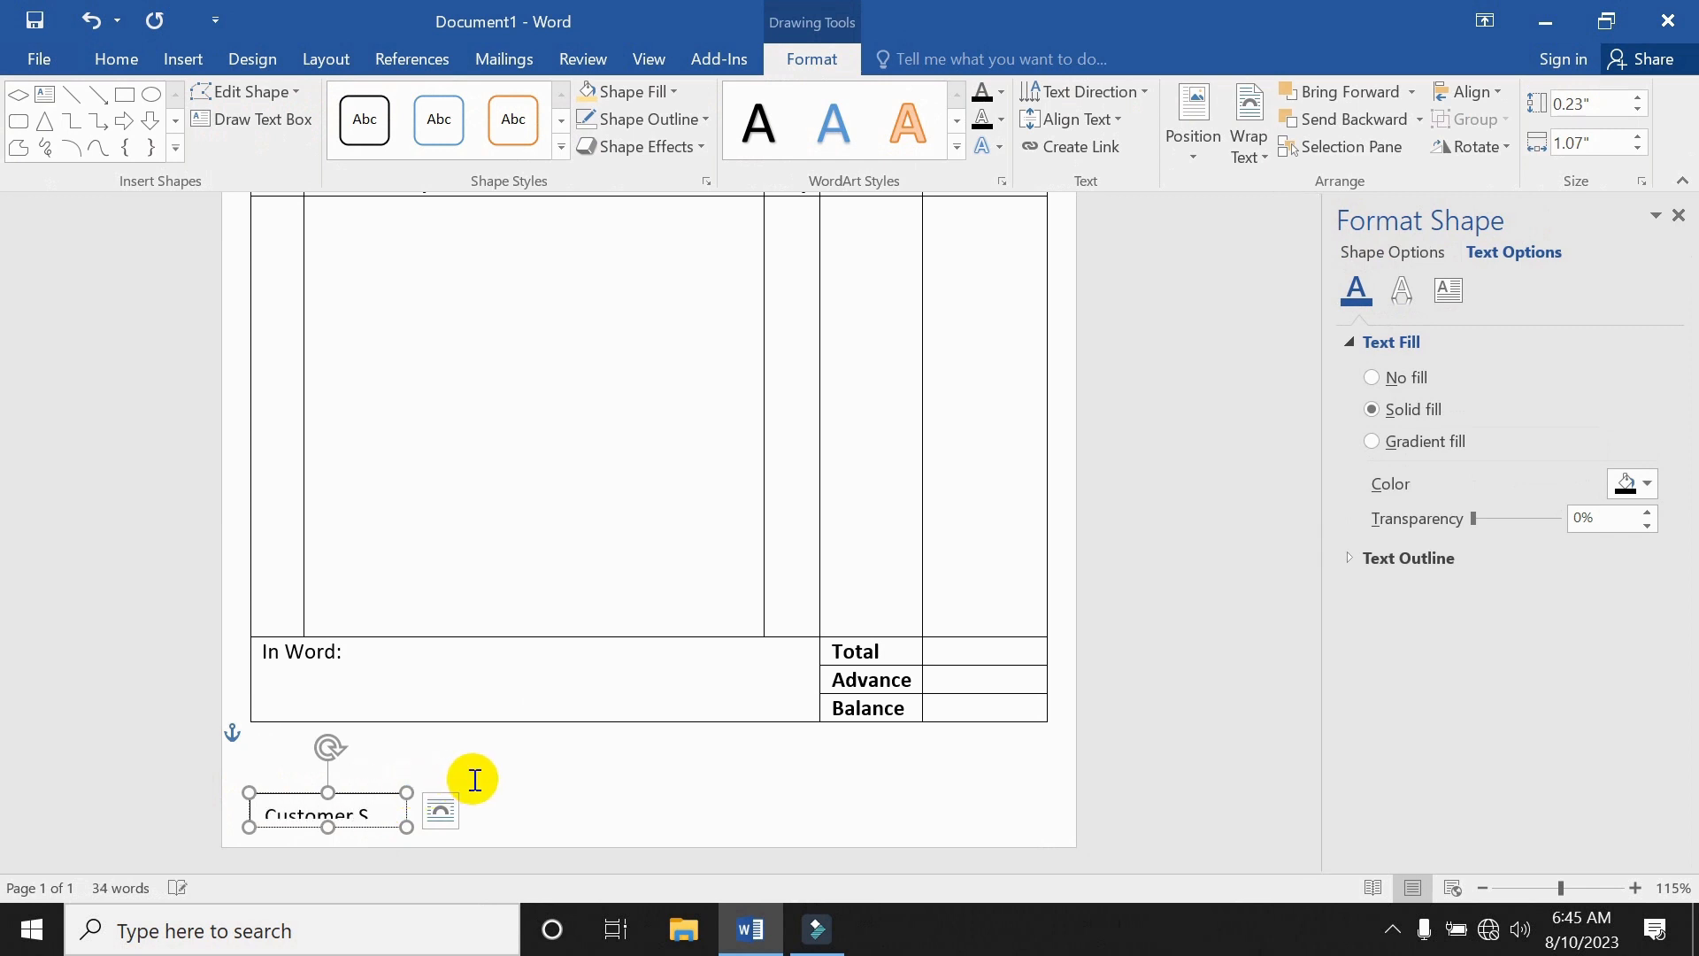
type("ign")
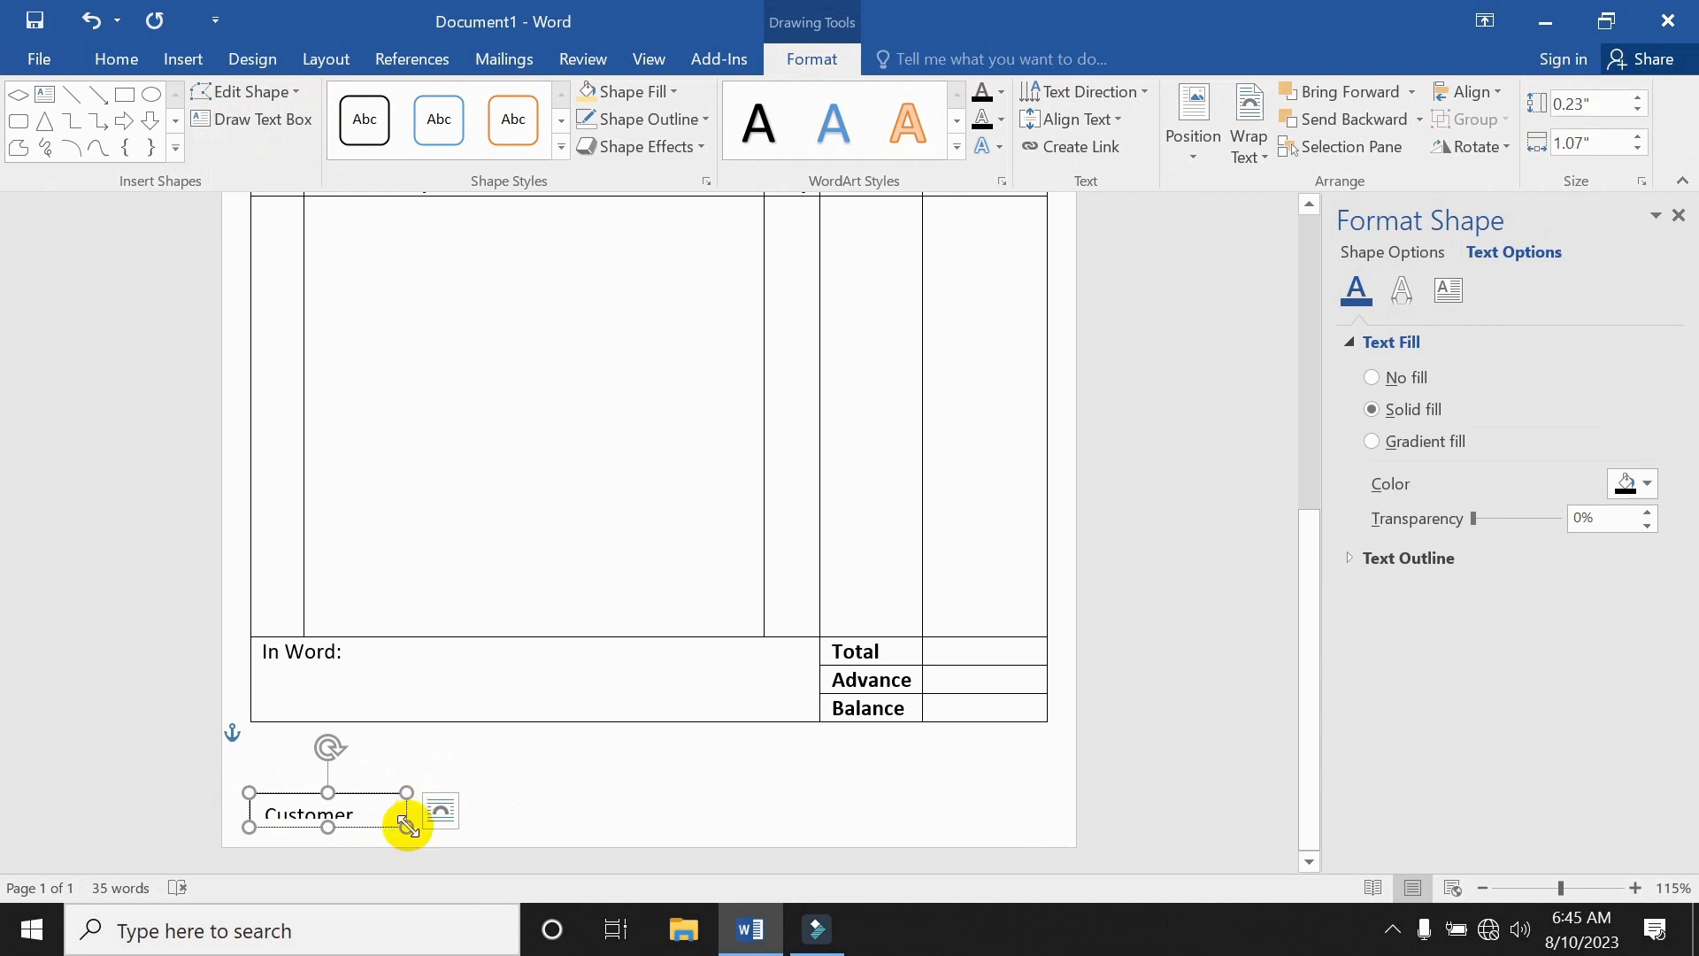
left_click_drag(407, 826, 342, 832)
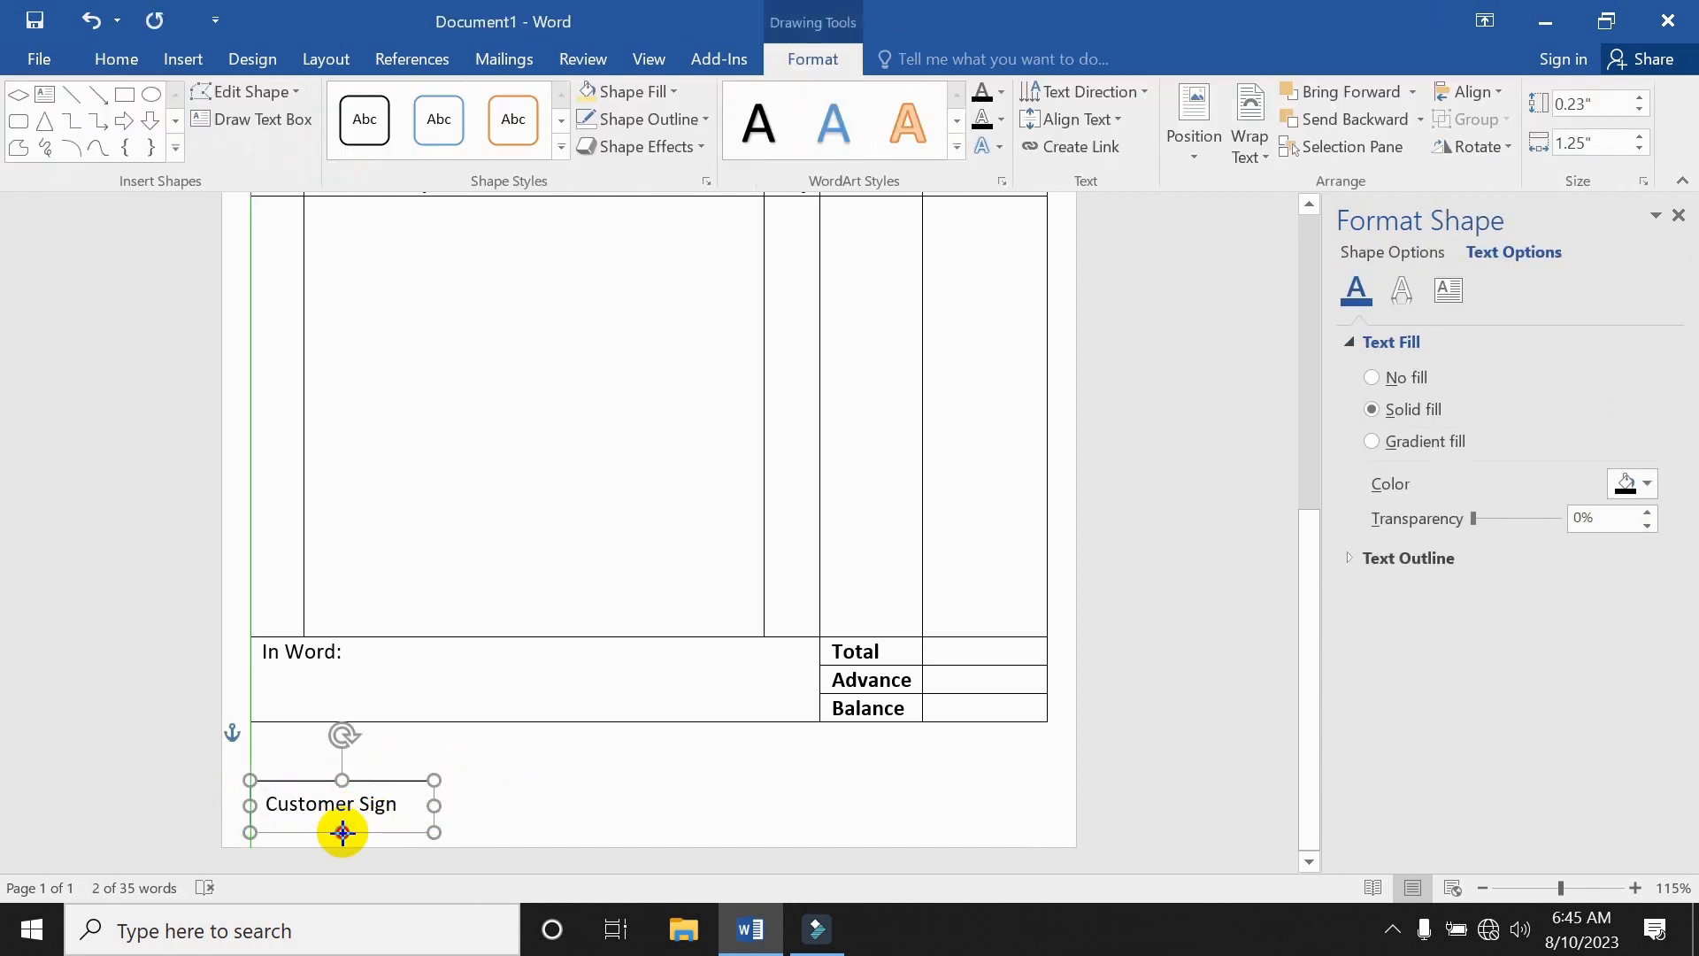
left_click(615, 794)
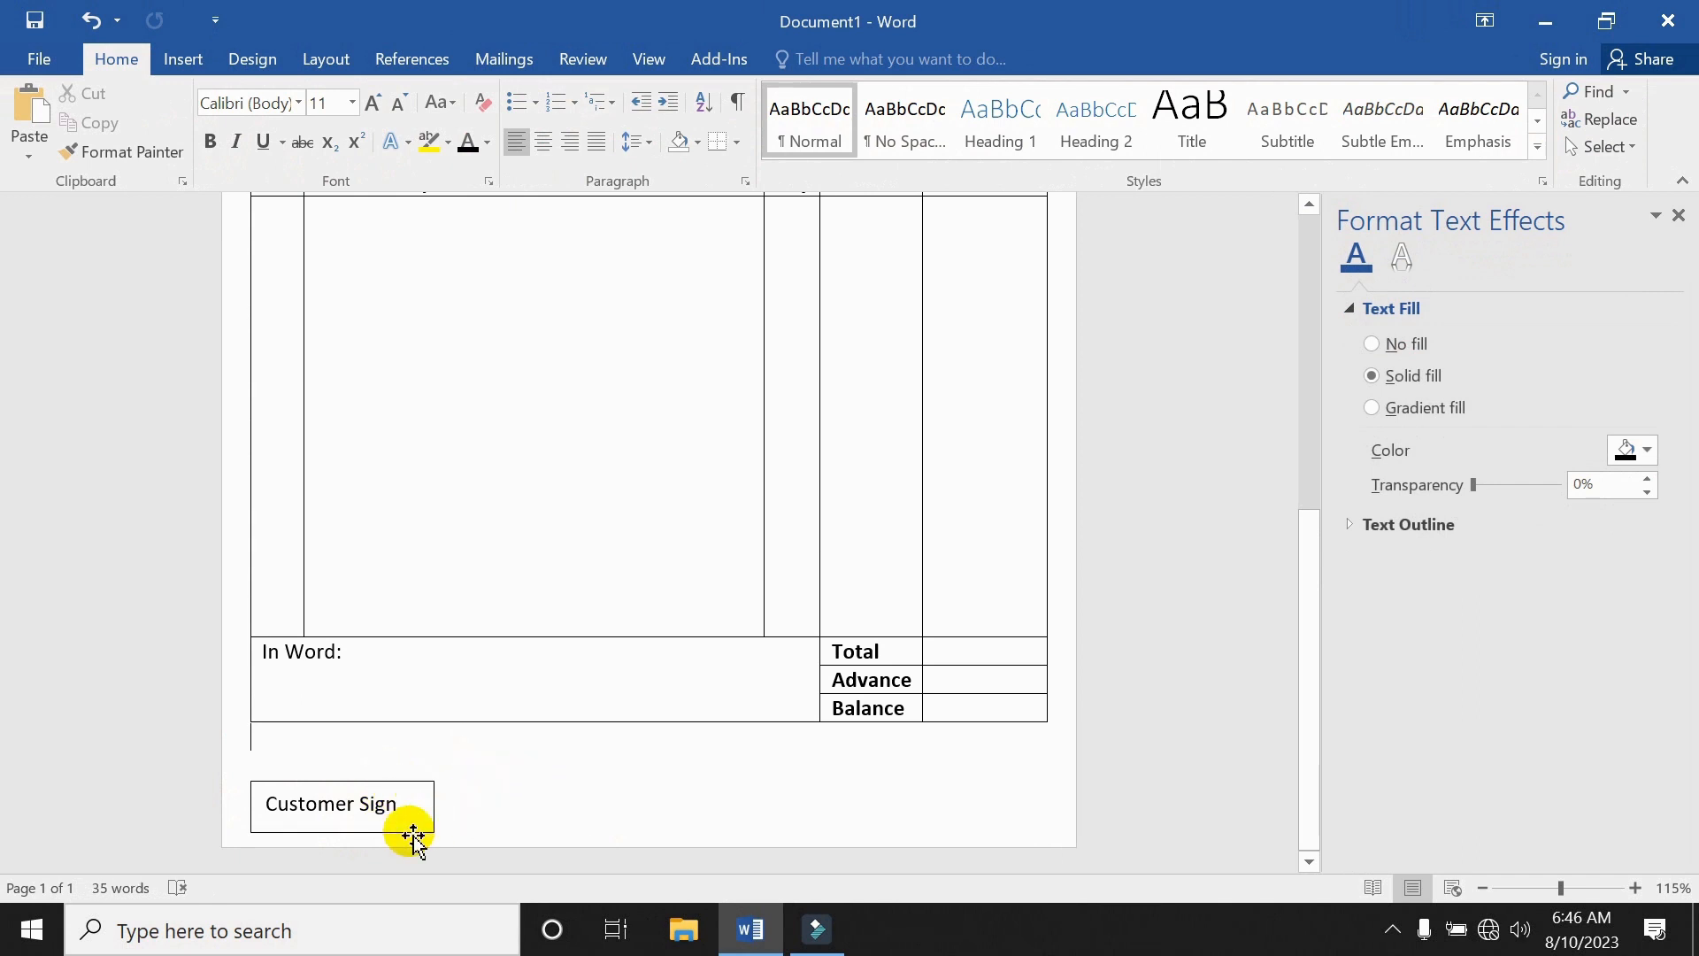
Remove the Customer Sign text box's fill and border.
left_click(358, 784)
left_click(630, 92)
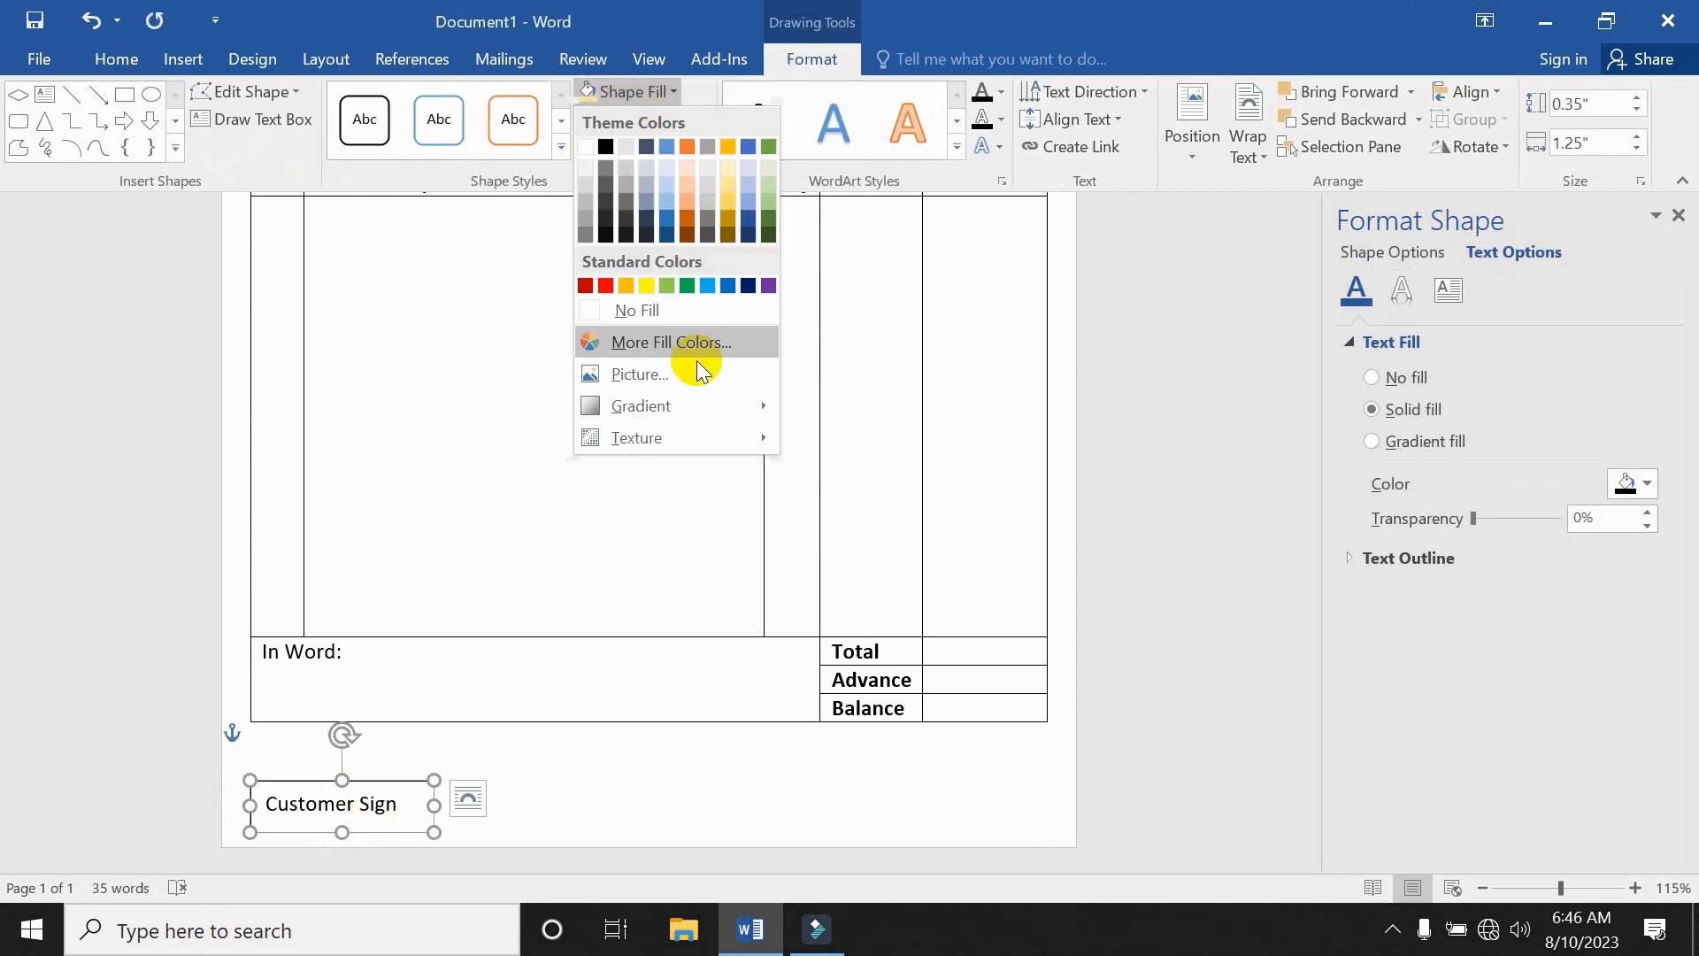
left_click(669, 316)
left_click(677, 115)
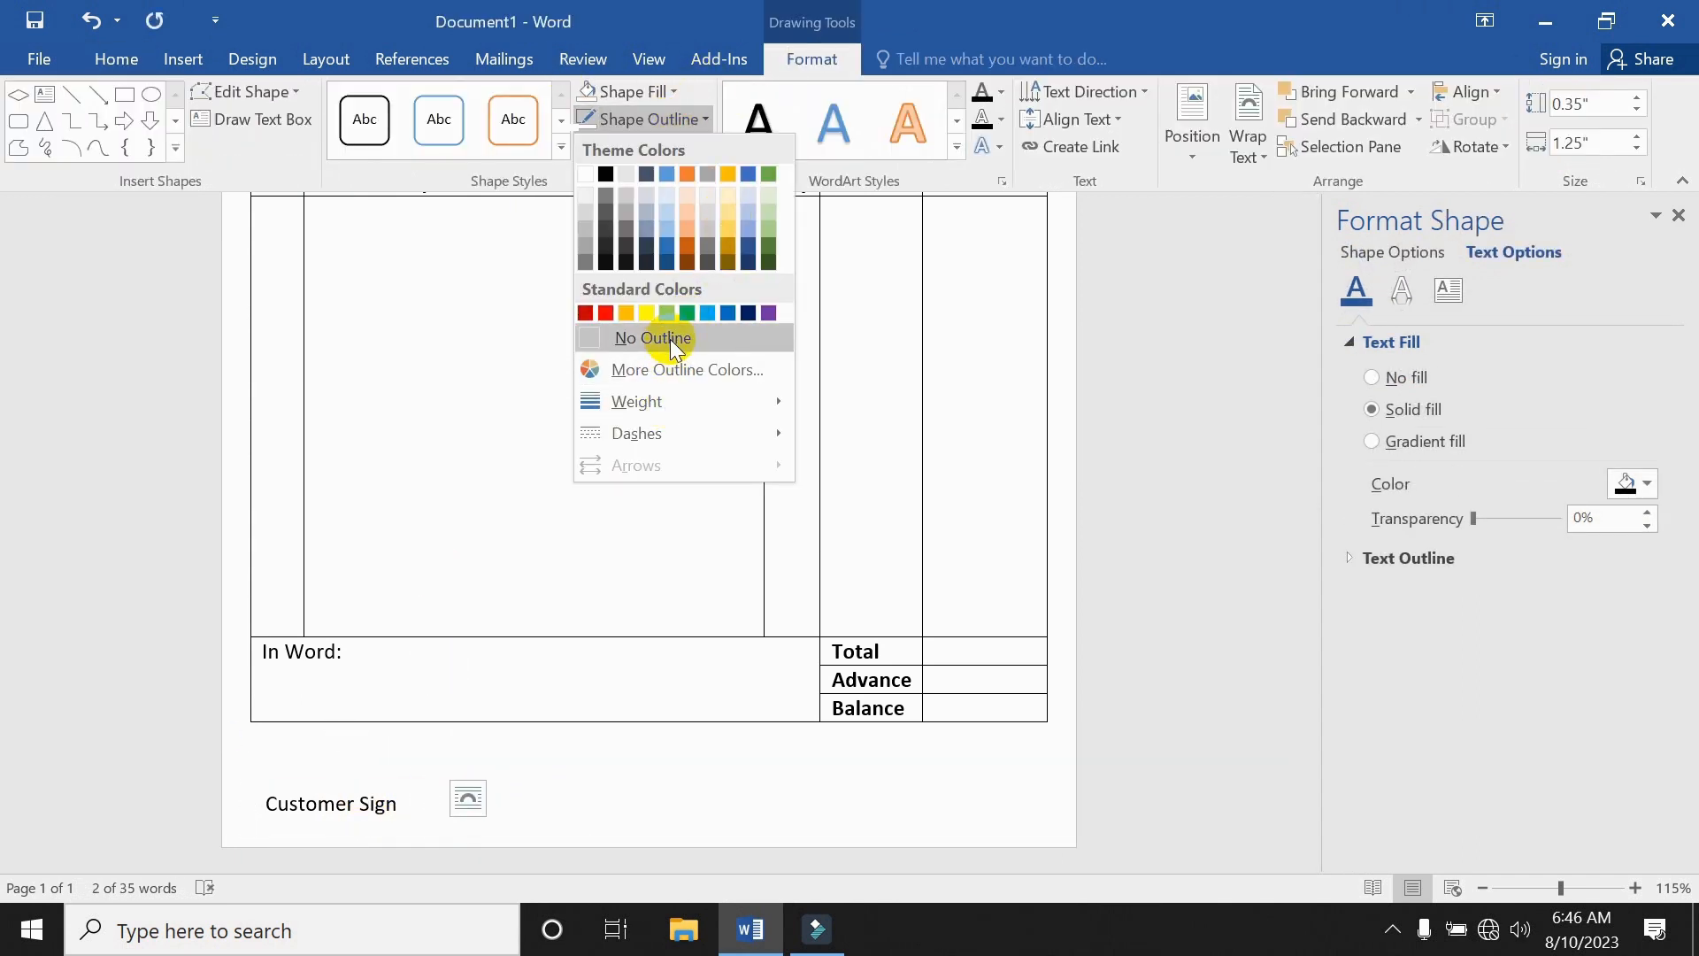
left_click(671, 338)
left_click(601, 763)
left_click(377, 805)
left_click(565, 770)
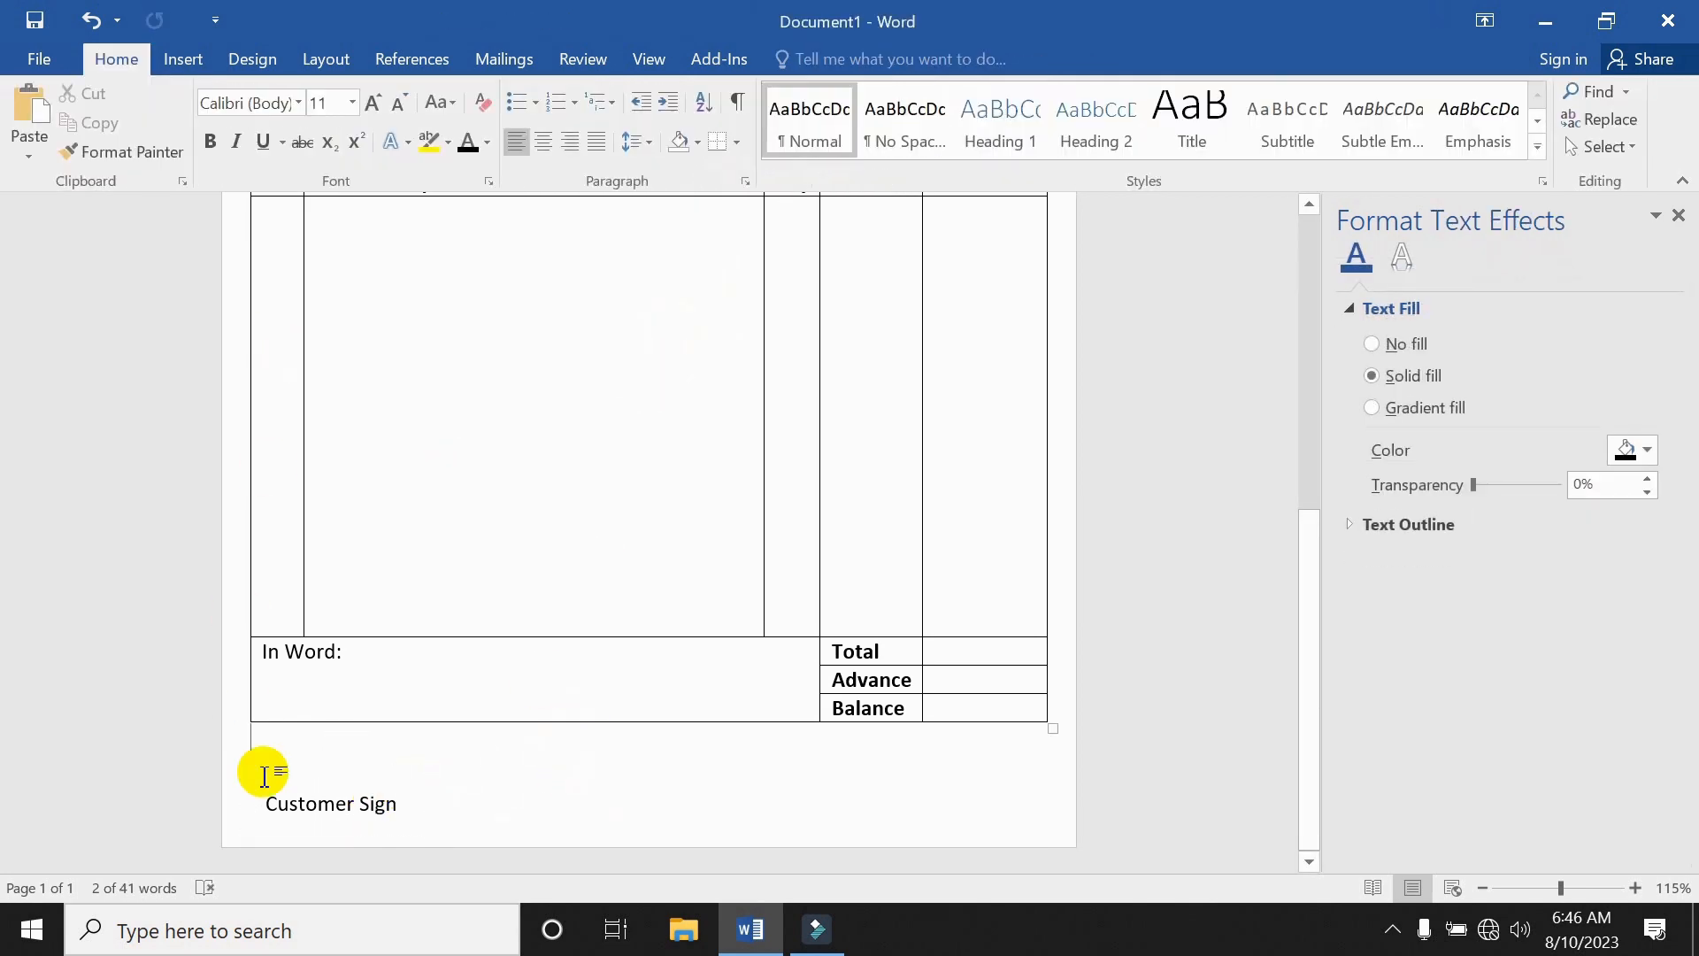
left_click(321, 807)
Make 'Customer Sign' bold, discarding a first attempt at the signature line.
left_click(72, 94)
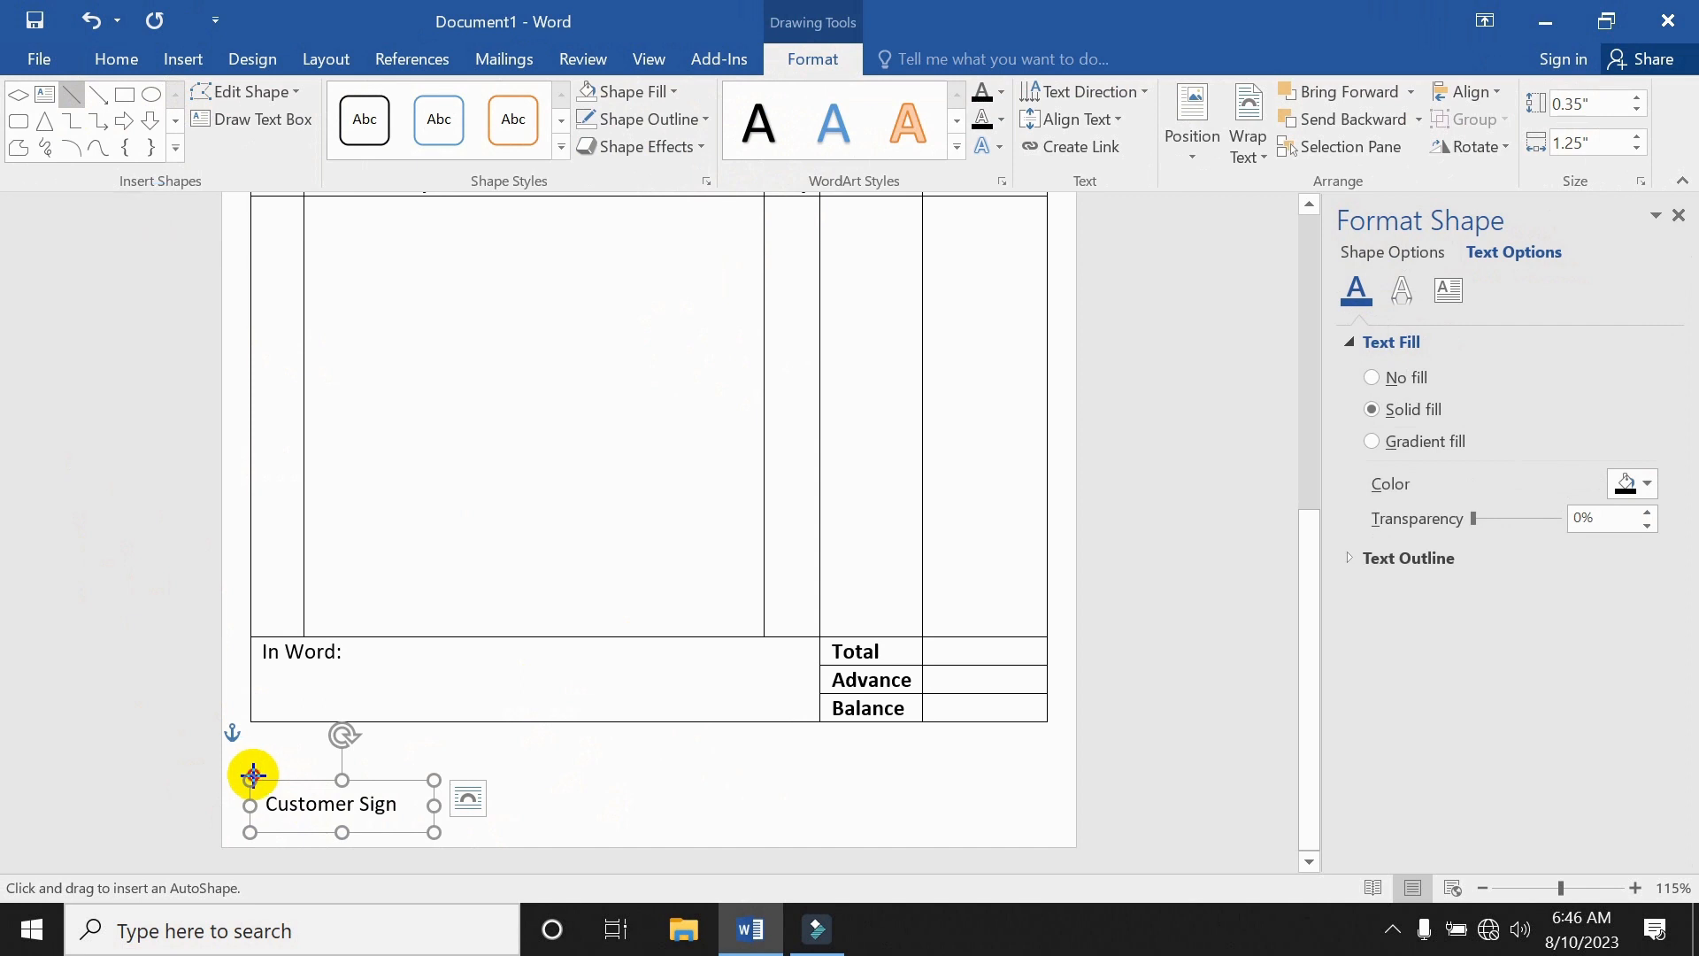
left_click_drag(251, 775, 434, 774)
left_click(607, 773)
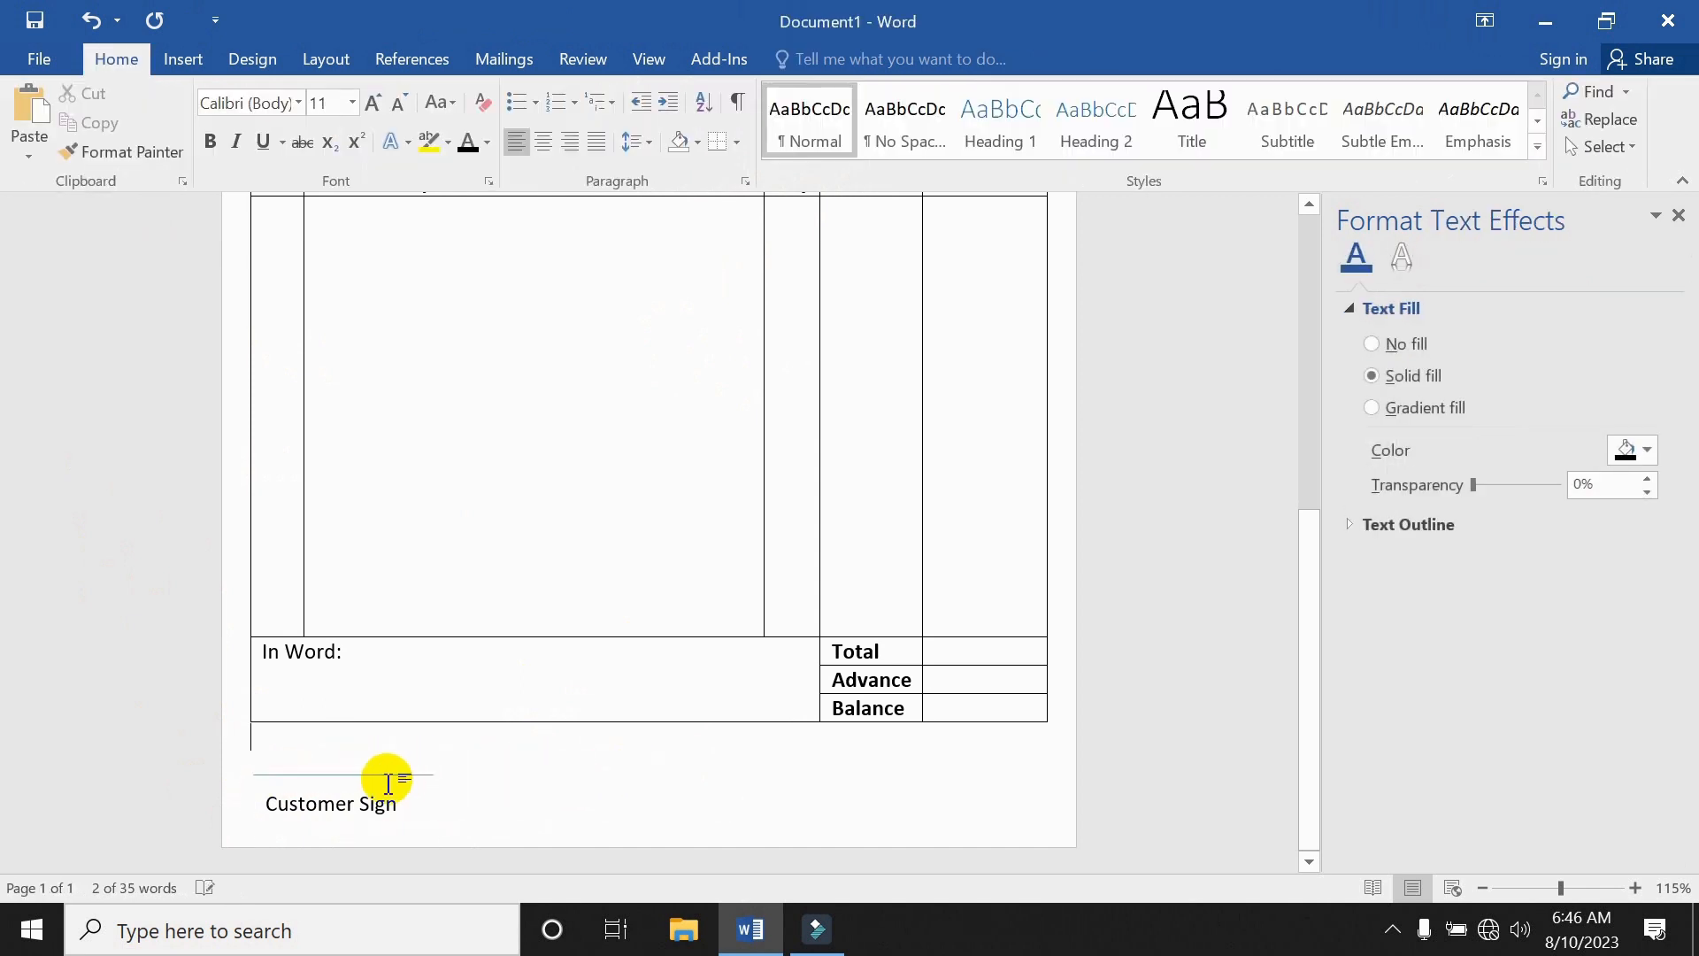
left_click(373, 779)
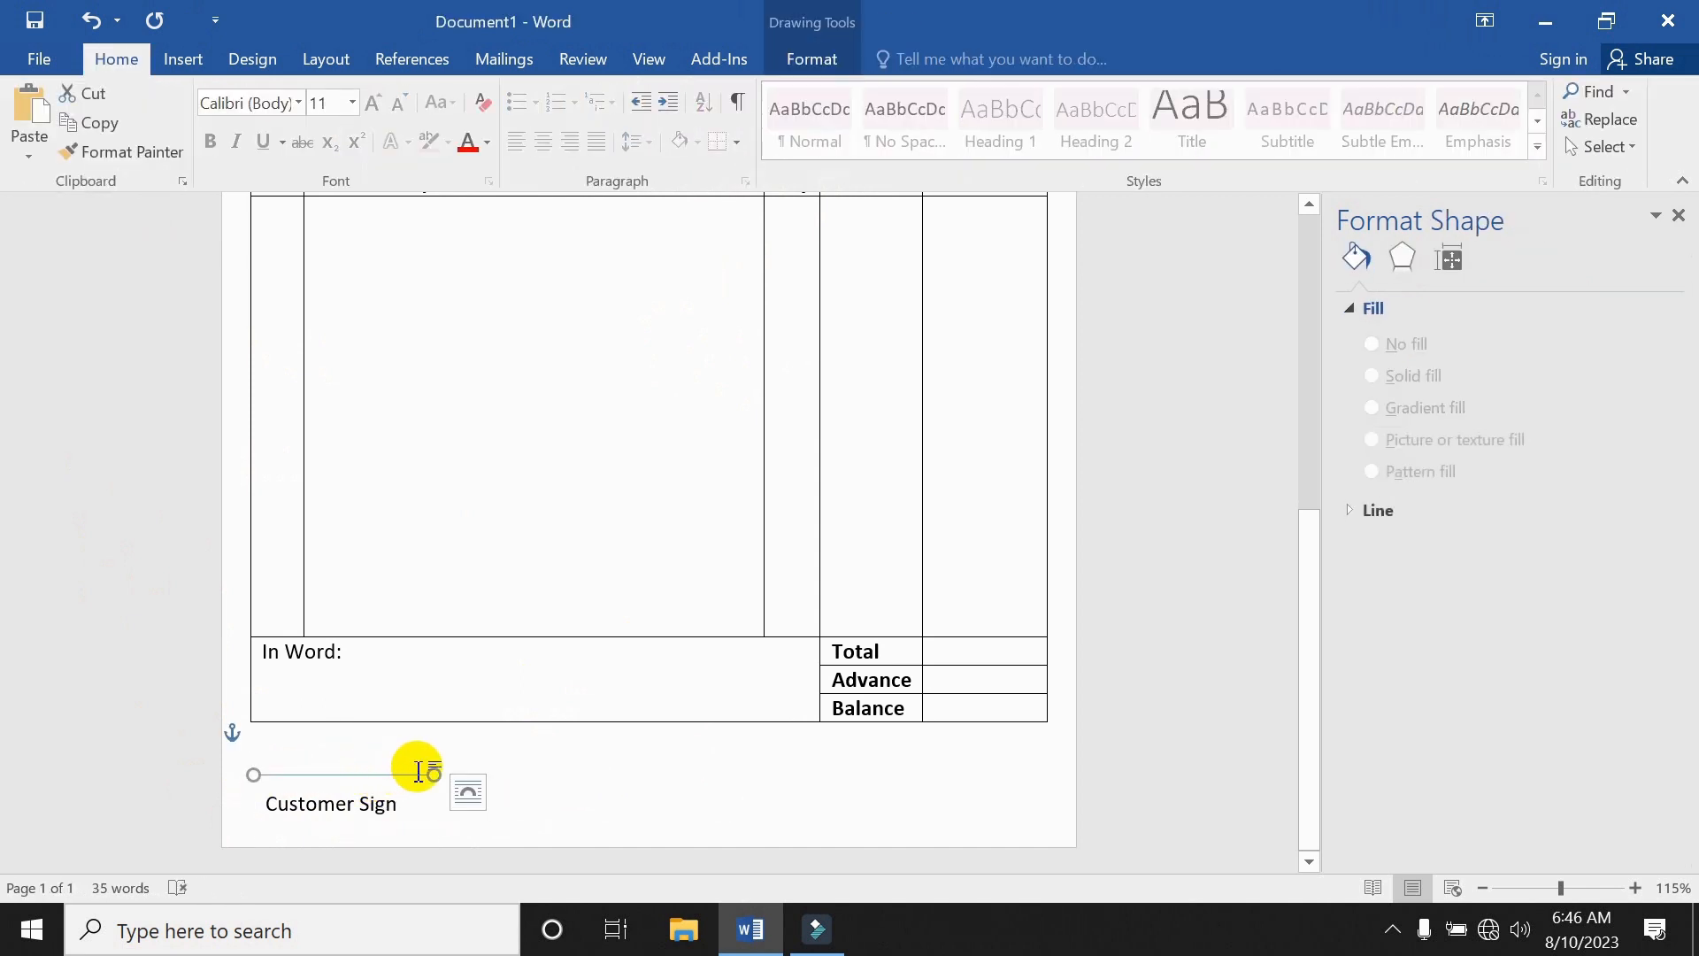
left_click_drag(409, 785, 409, 782)
left_click(501, 744)
triple_click(310, 814)
key("ctrl+b")
left_click(390, 790)
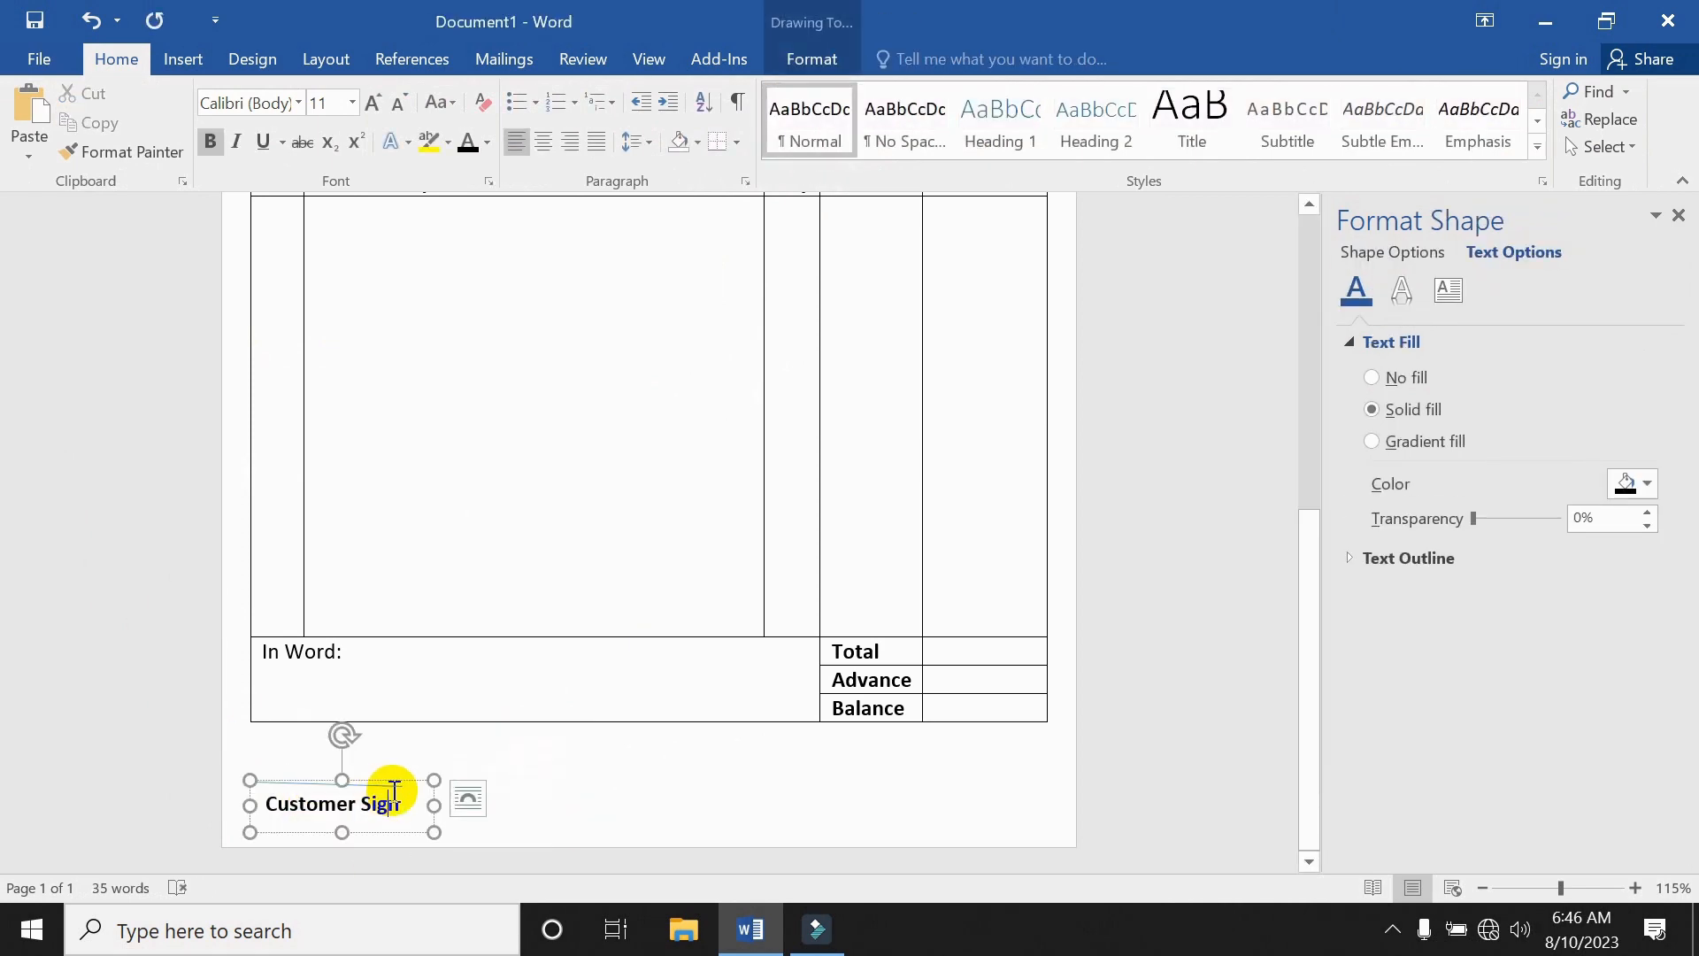
left_click(401, 783)
key("Delete")
left_click(420, 804)
Draw a straight signature line above Customer Sign and give it a heavier outline weight.
left_click(495, 752)
left_click(183, 60)
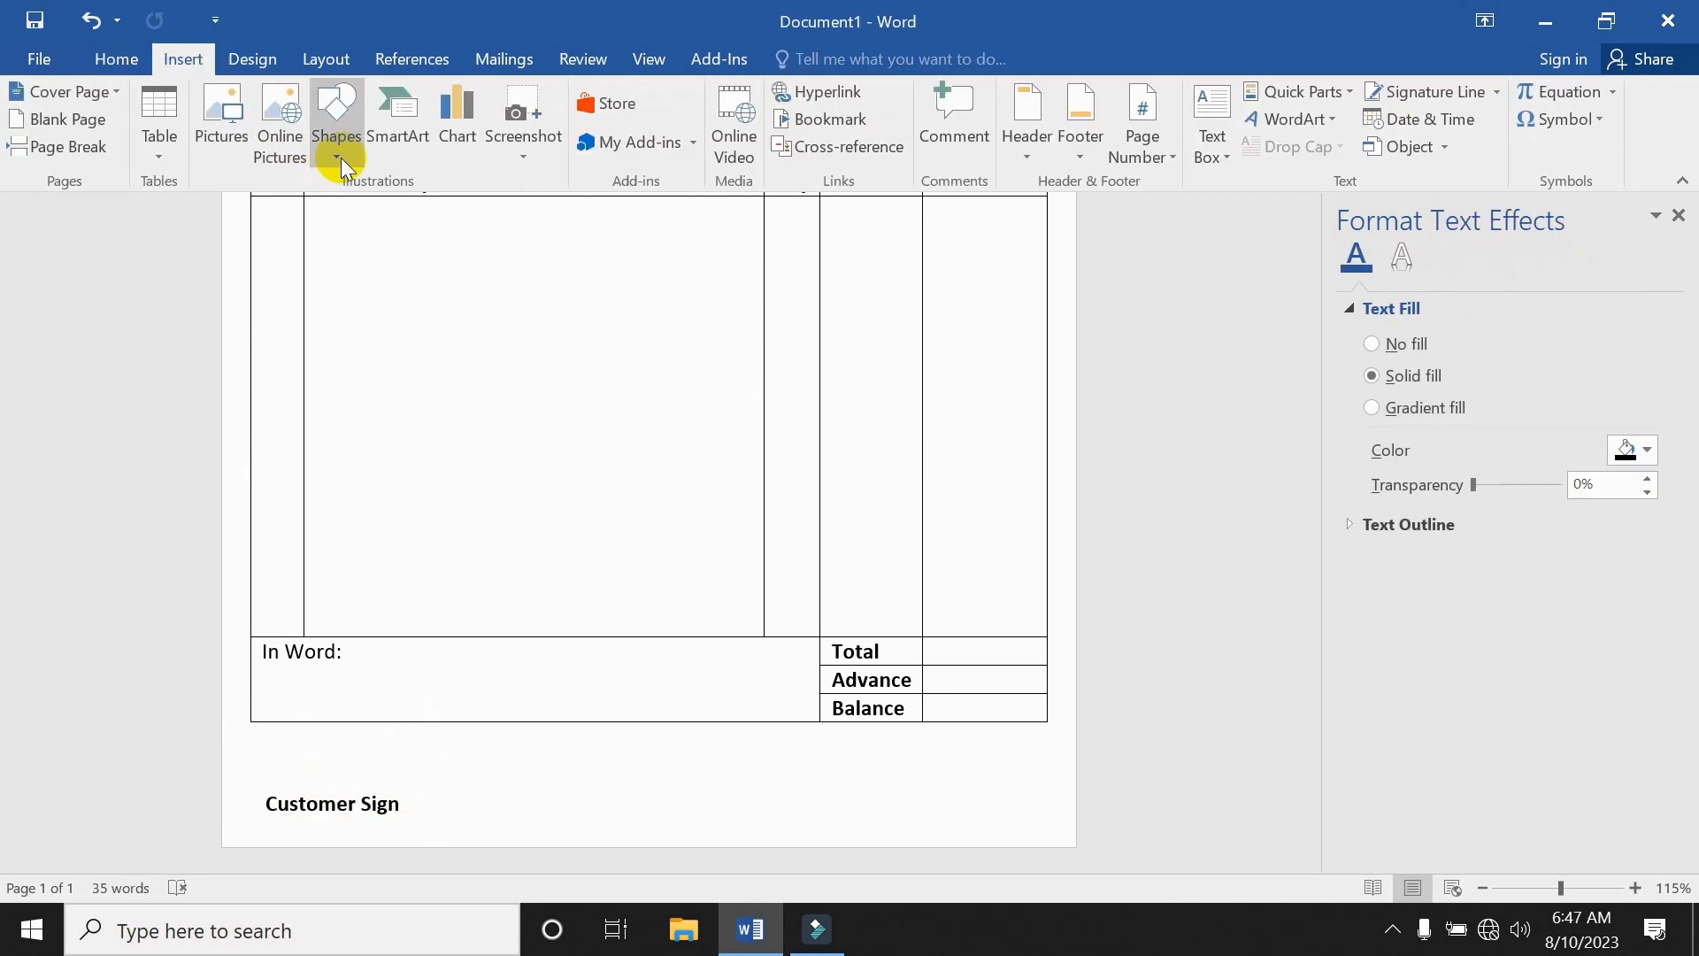
left_click(341, 154)
left_click(376, 218)
left_click_drag(267, 784, 406, 785)
left_click(390, 779)
left_click(390, 783)
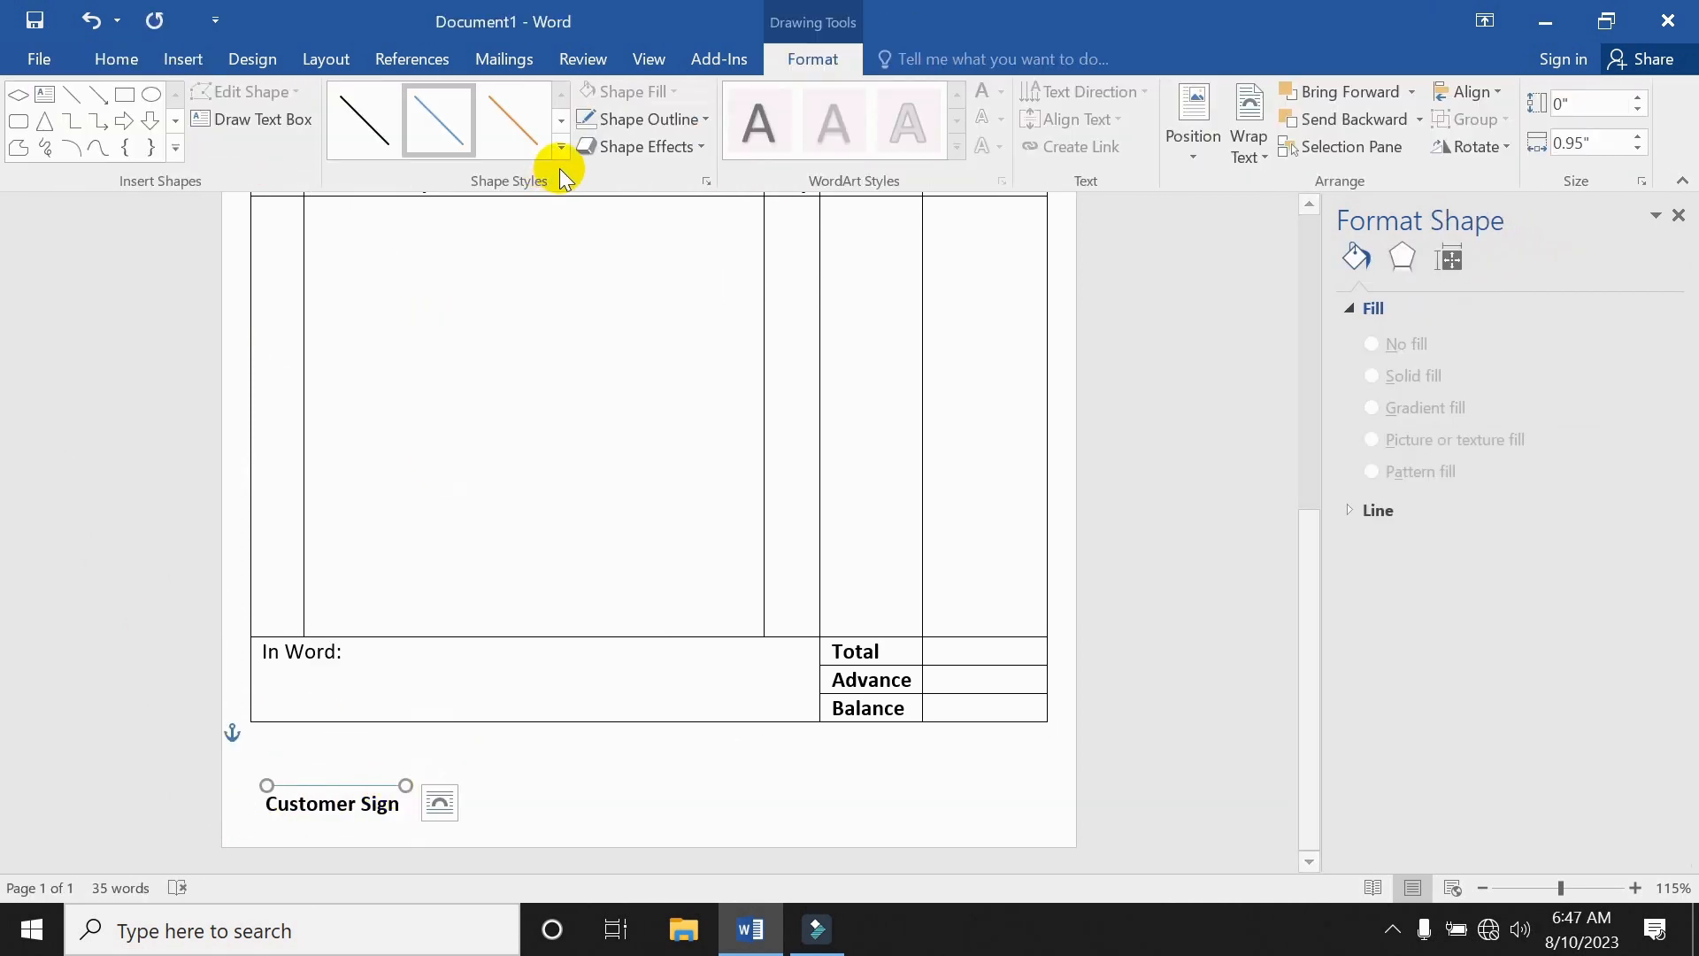
left_click(680, 120)
mouse_move(667, 405)
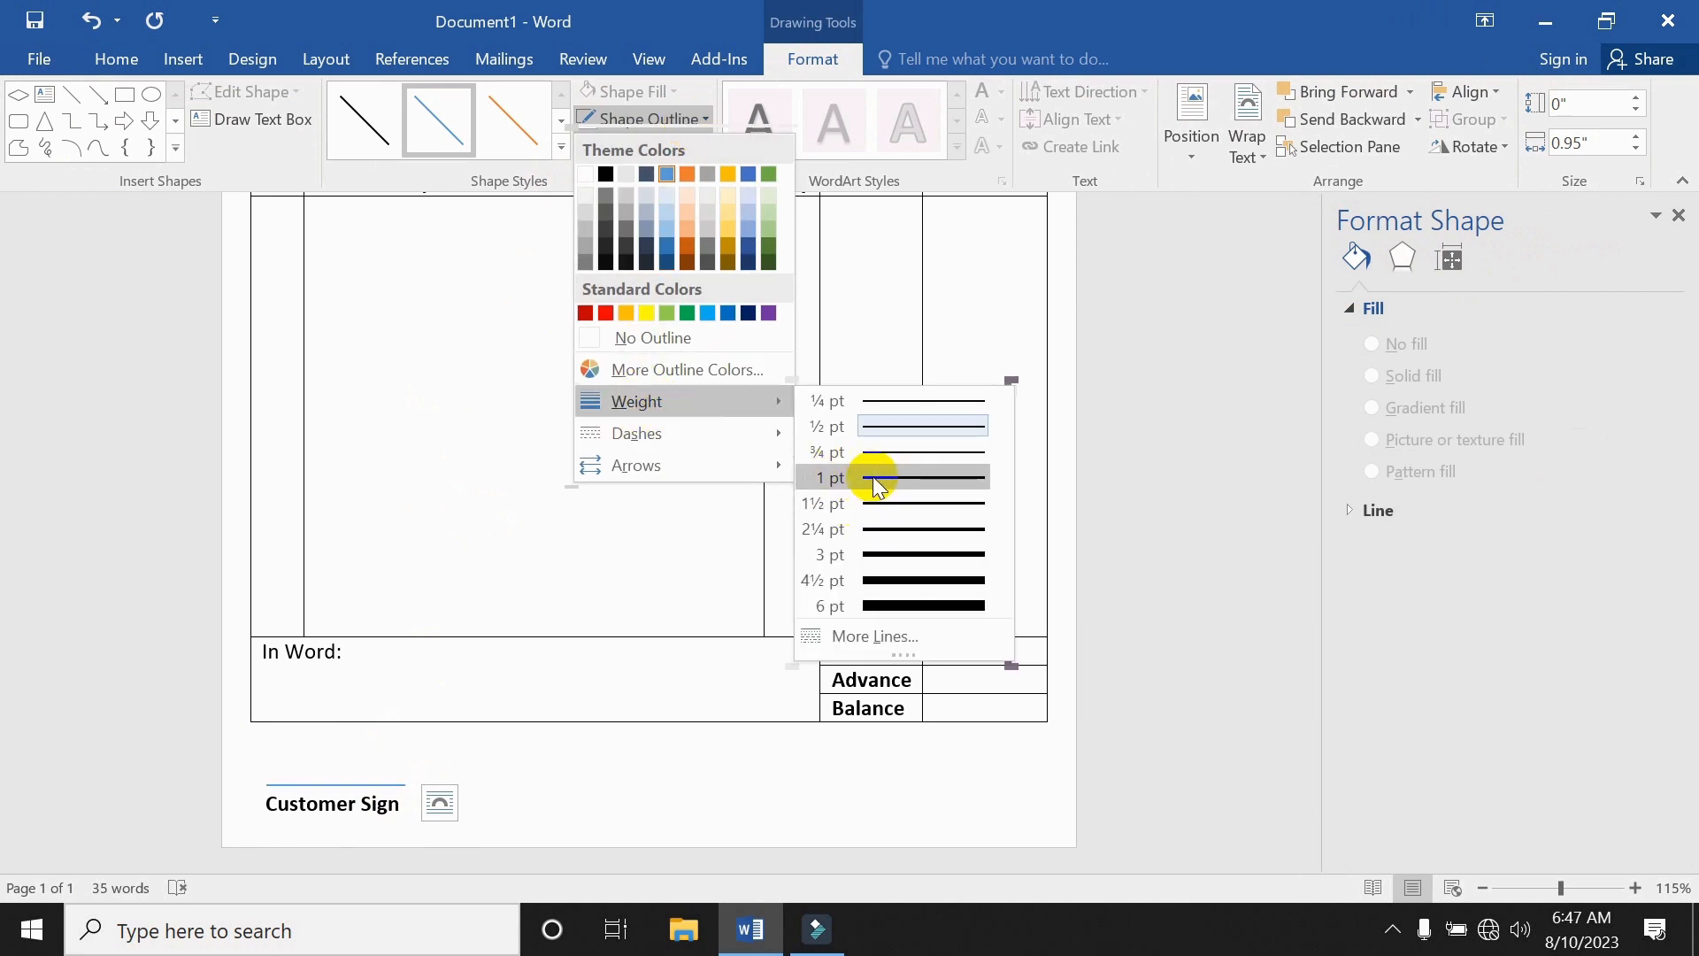
left_click(872, 476)
left_click(645, 759)
Copy the label and line to the right side and change the copy to 'Authorize Sign'.
left_click(363, 788)
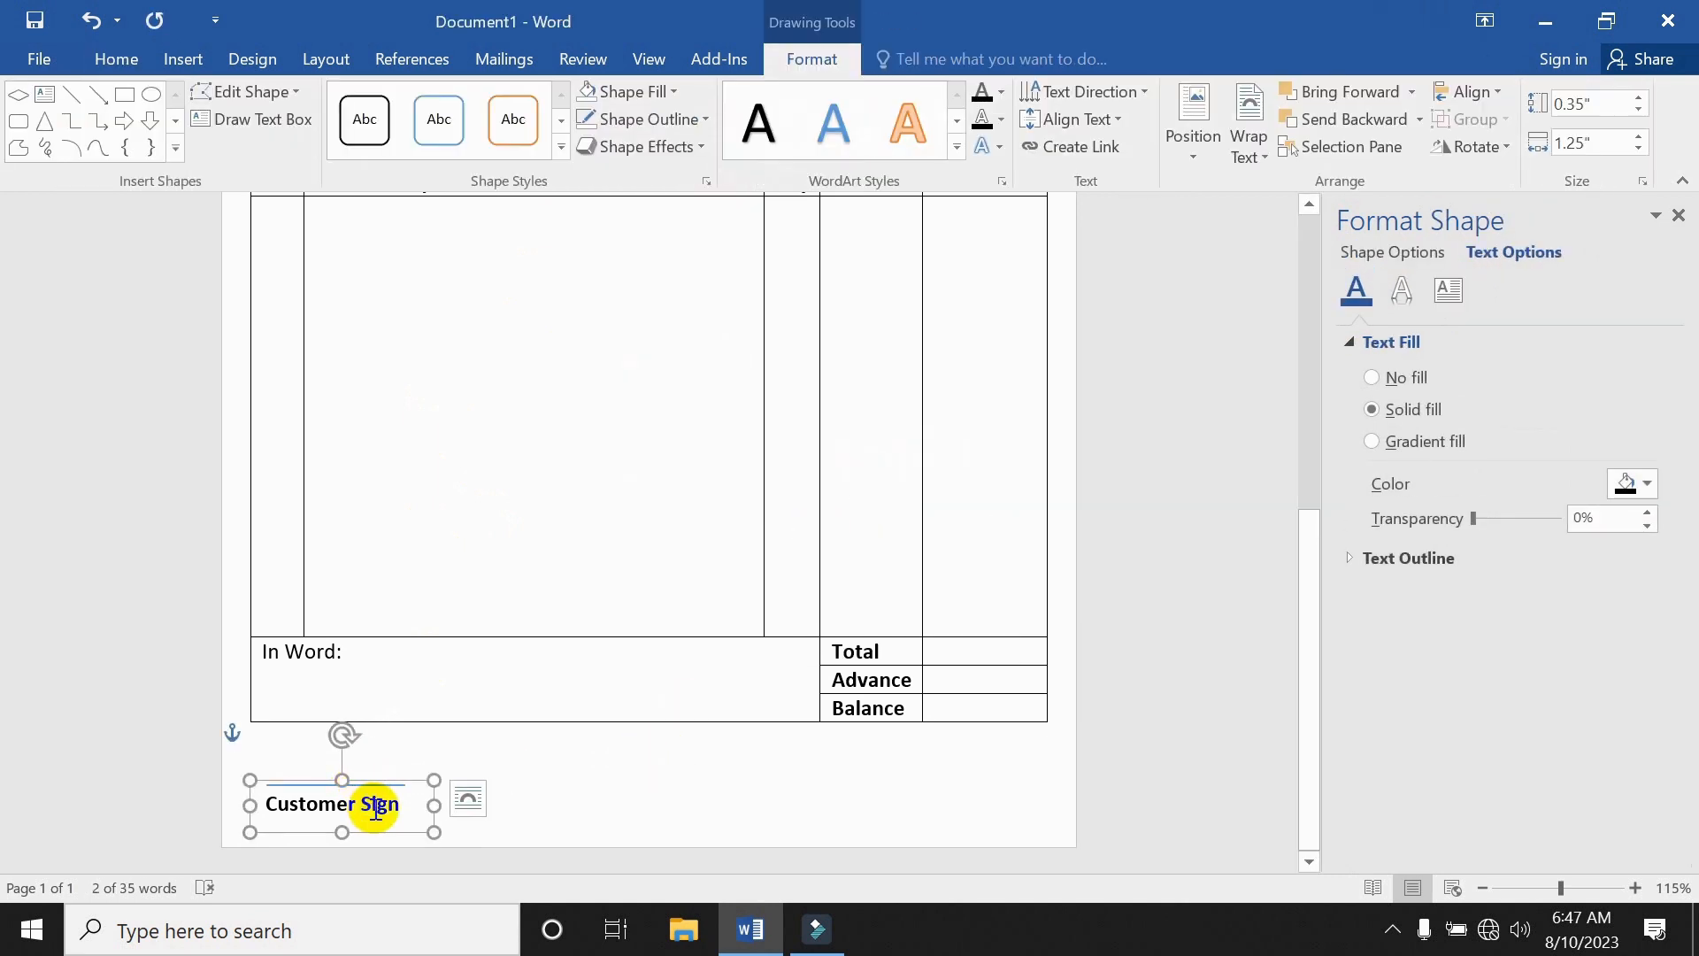
left_click_drag(378, 785, 984, 789)
left_click(393, 785)
left_click_drag(378, 786, 988, 788)
double_click(885, 804)
type("Author")
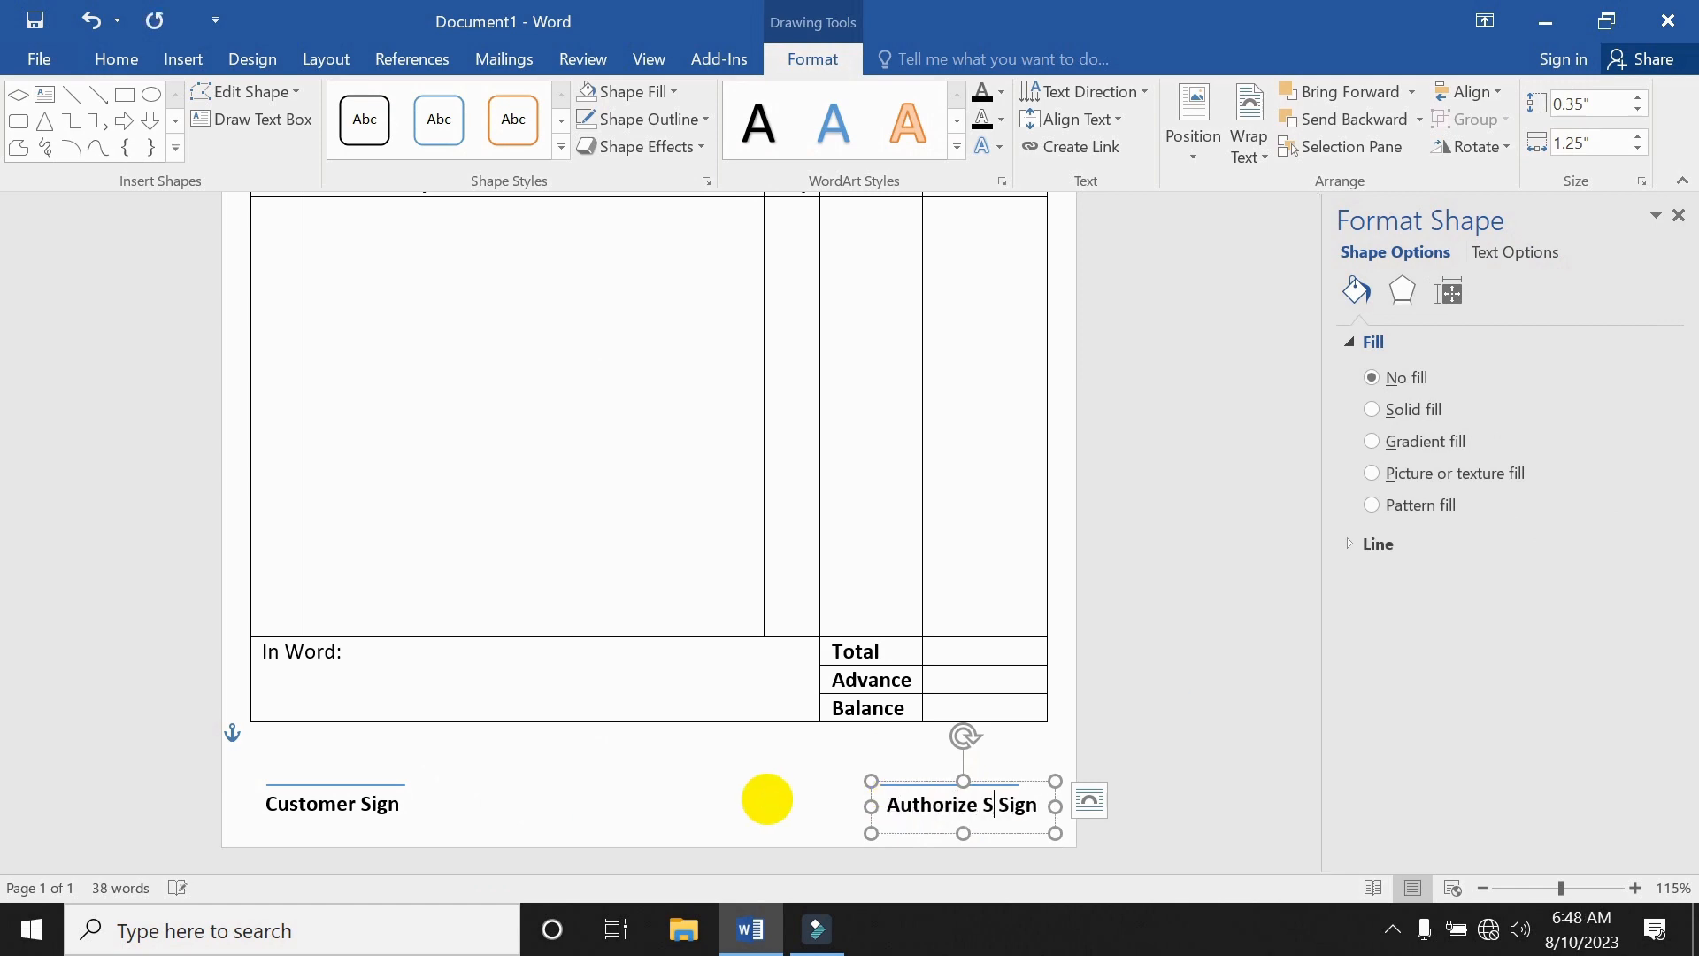
type("ize S")
key("BackSpace")
key("BackSpace")
left_click(768, 799)
scroll(629, 581, "down", 5)
scroll(629, 581, "up", 1)
left_click(629, 580)
left_click(253, 60)
left_click(196, 62)
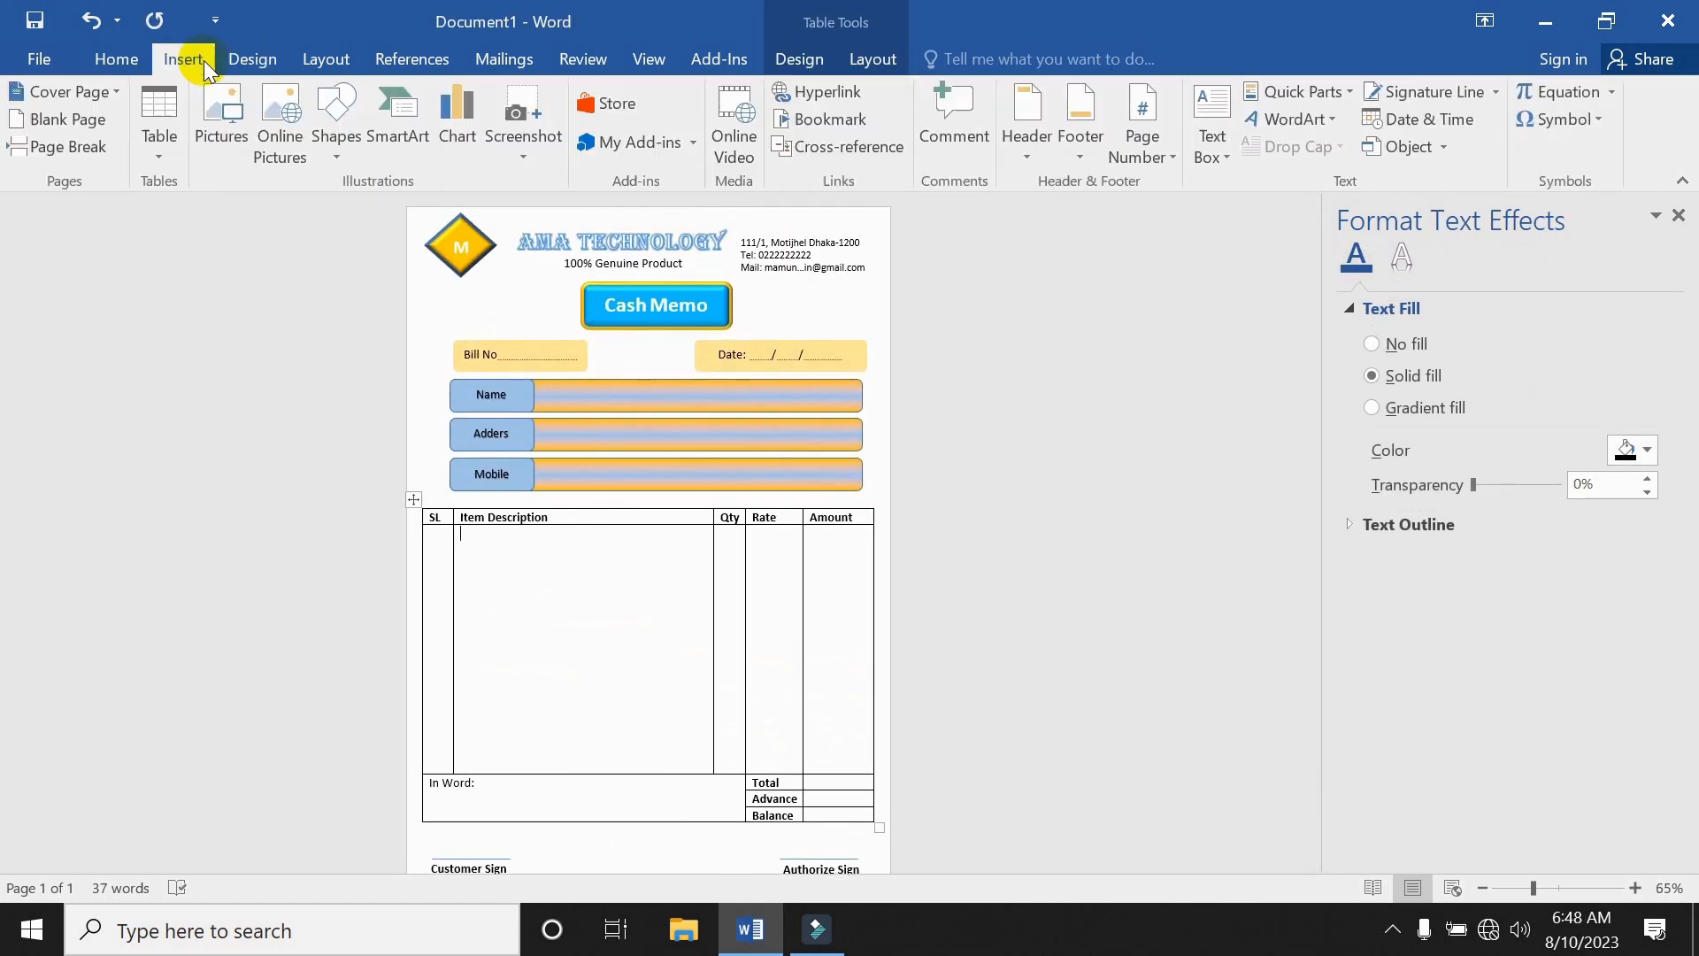
Draw a rectangle stretching from the page's top-left corner to its bottom-right corner.
left_click(337, 150)
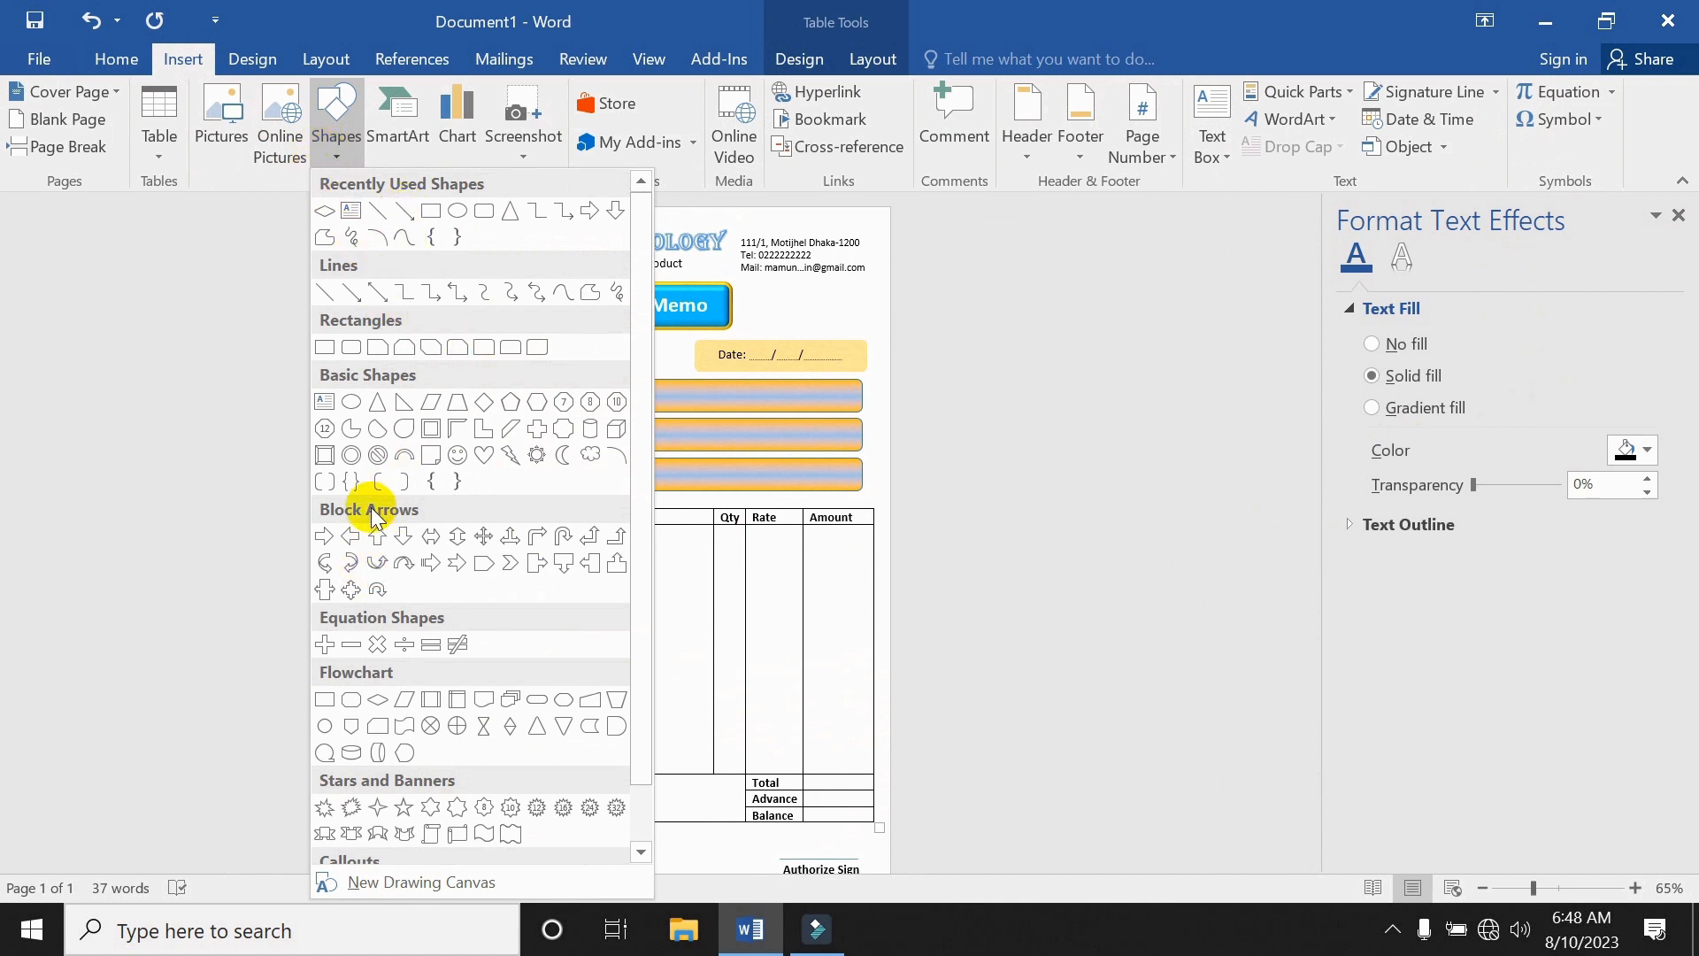
left_click(327, 348)
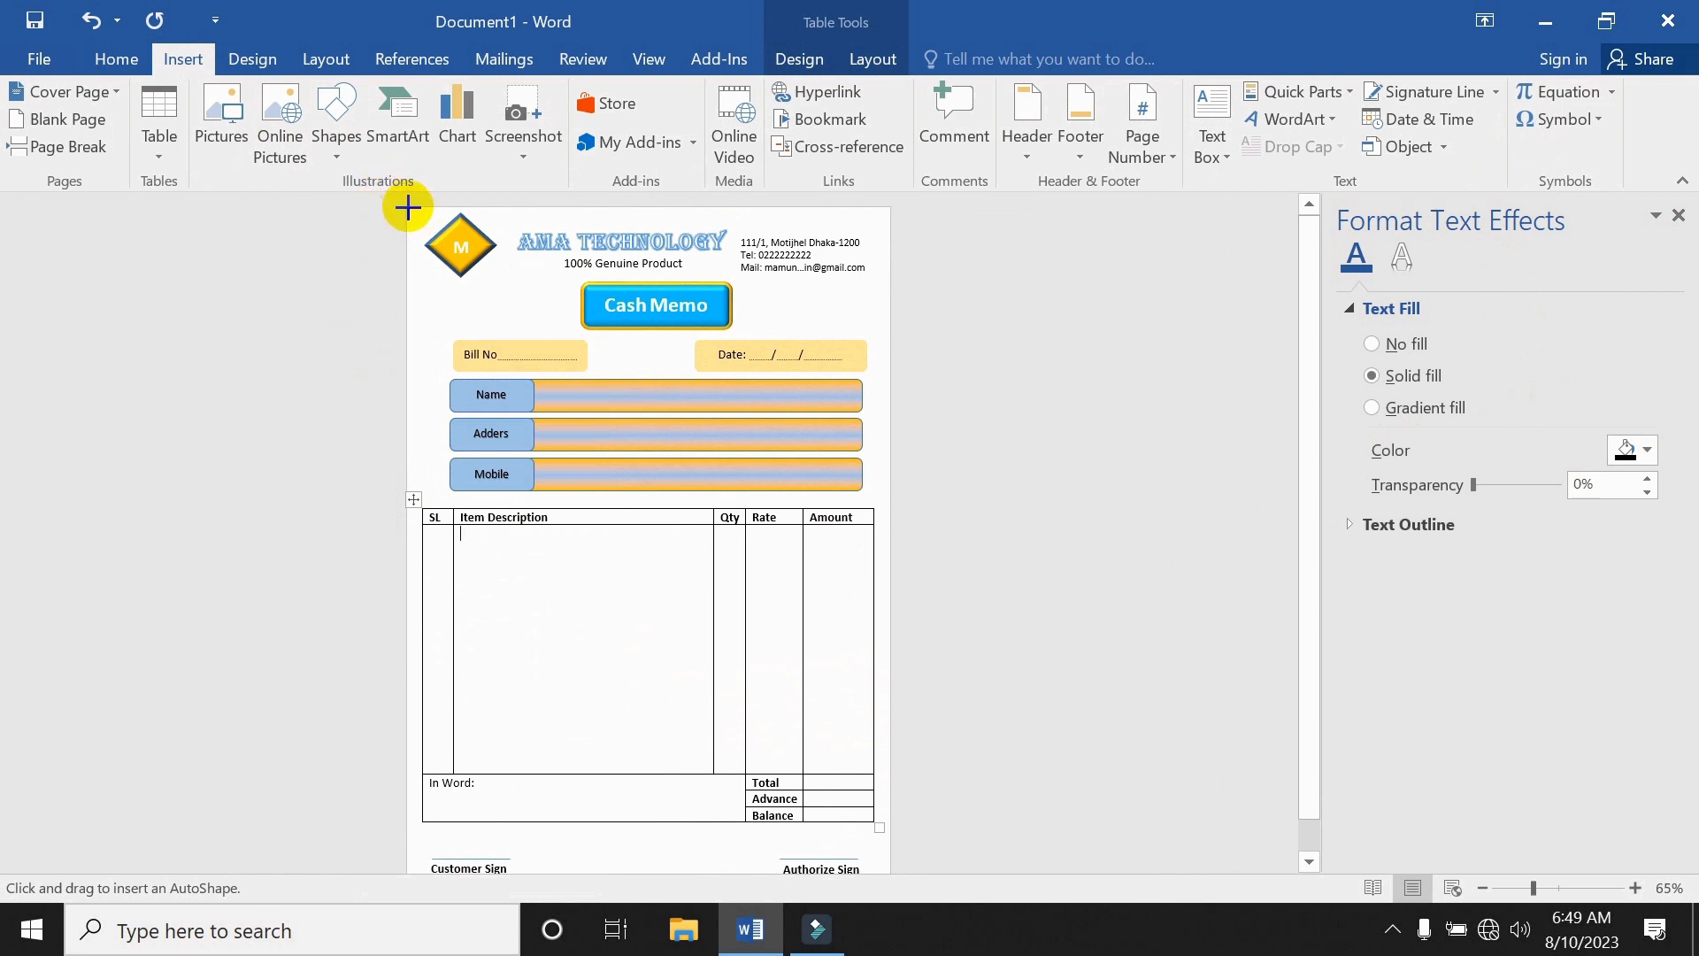
left_click_drag(408, 207, 895, 904)
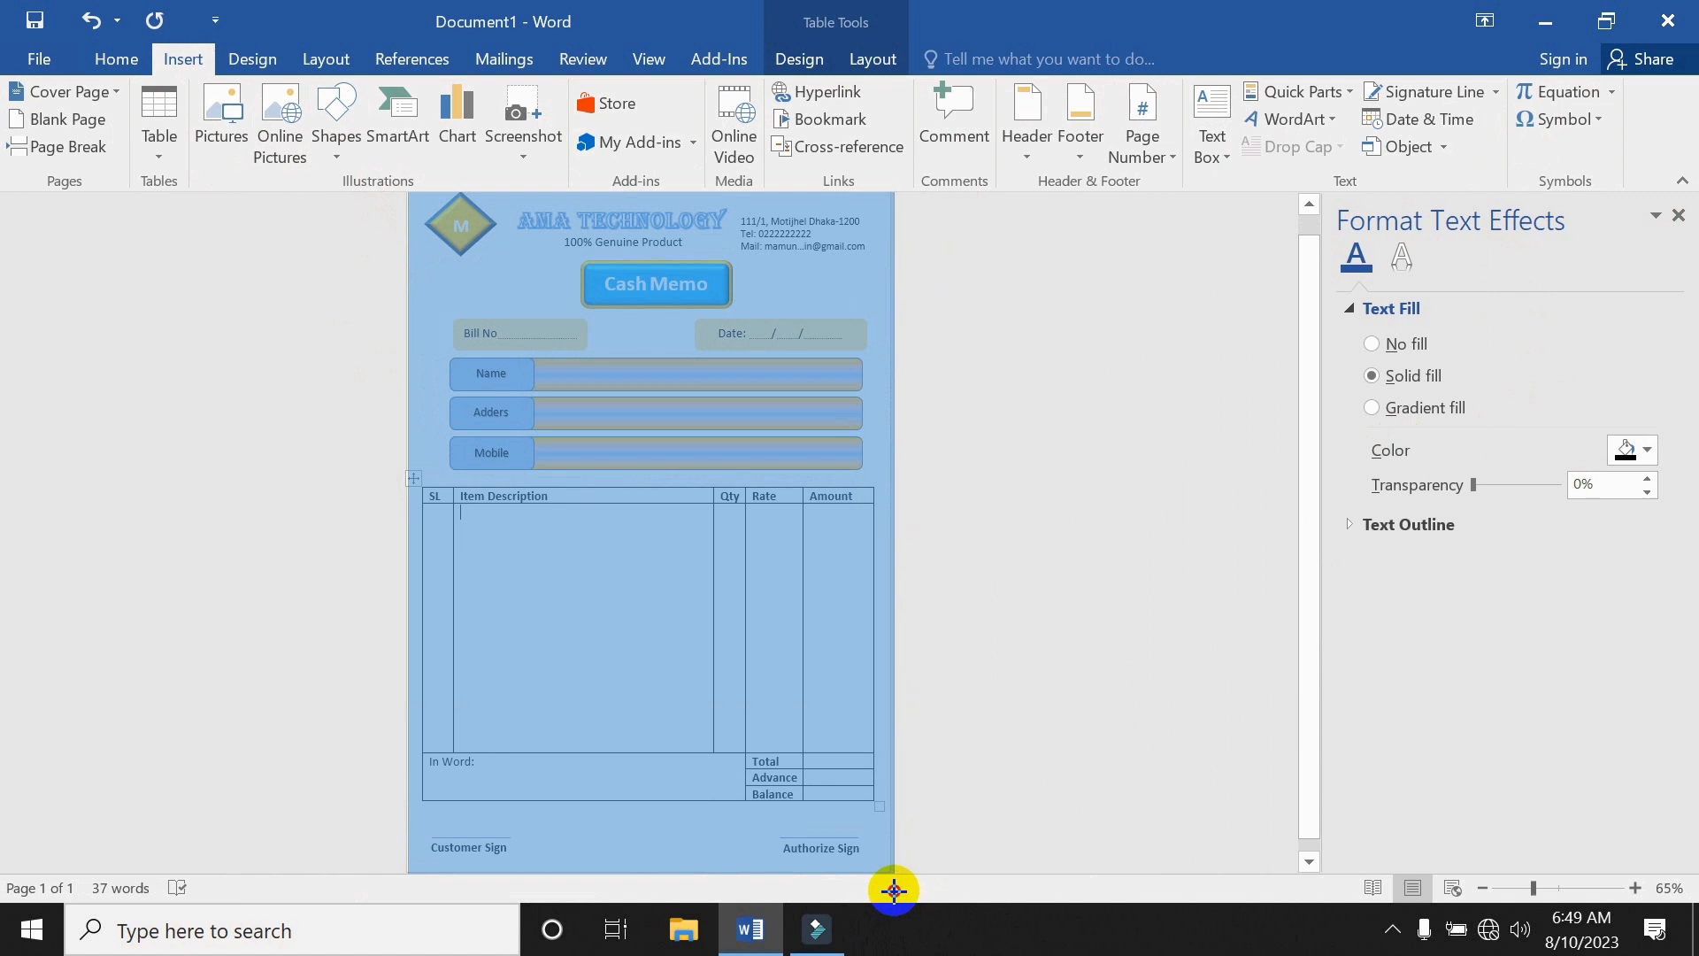
left_click_drag(891, 898, 891, 898)
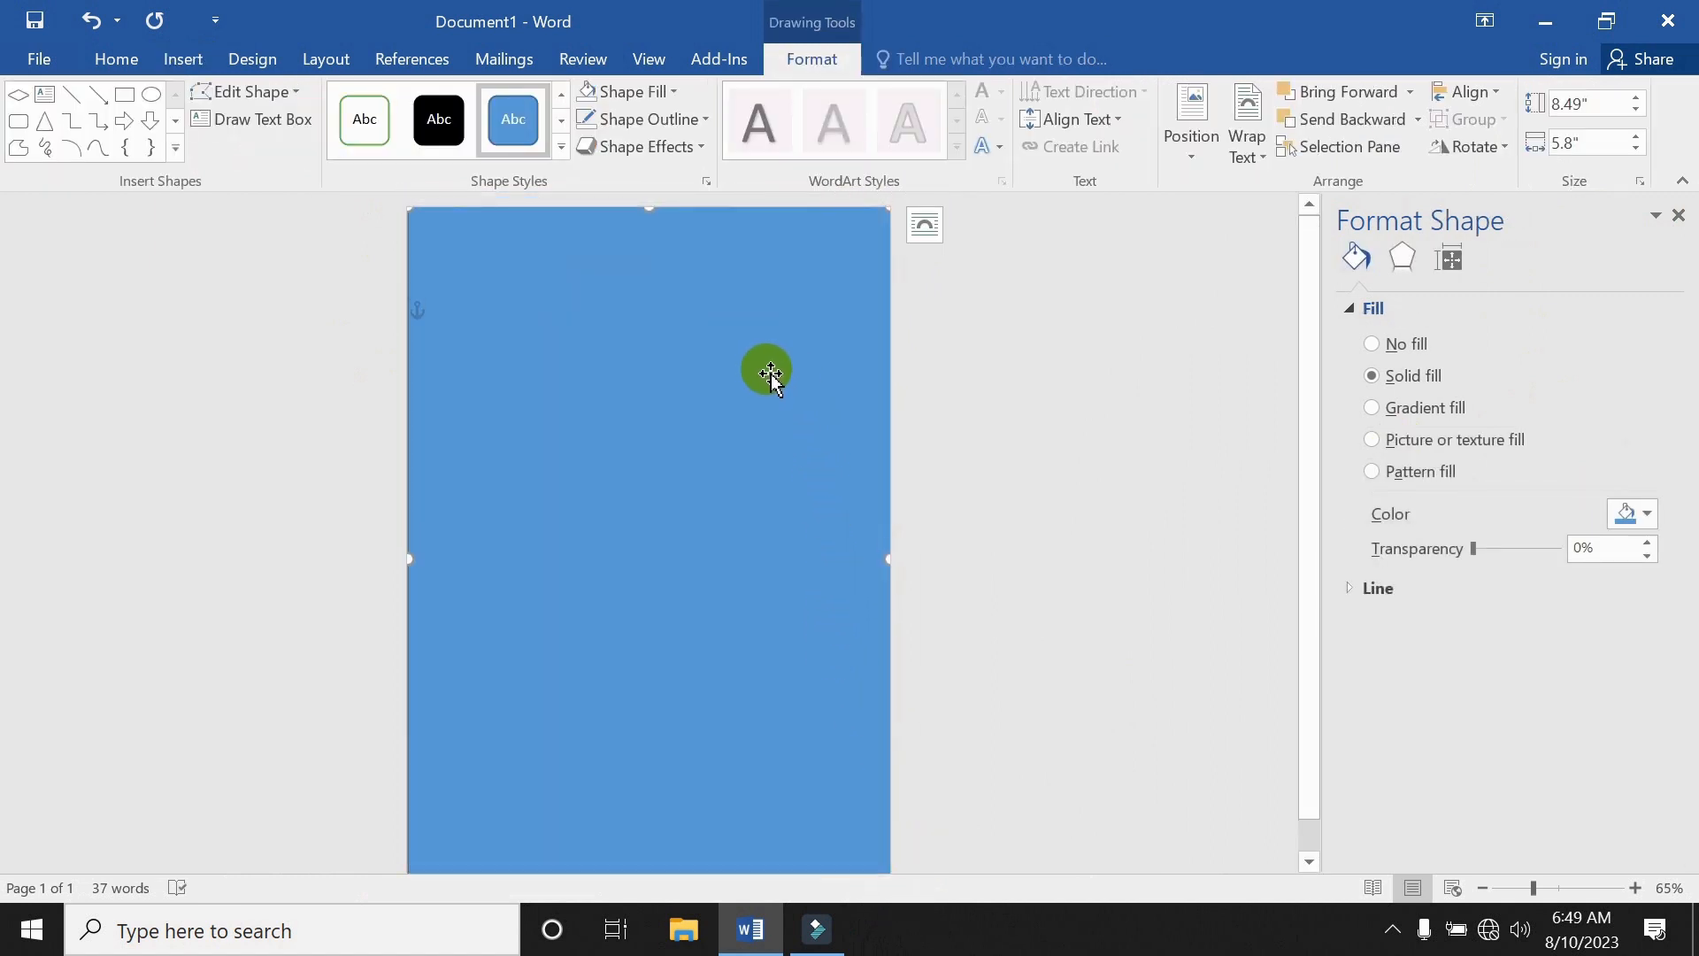
Place the rectangle behind text and fill it with an orange-blue gradient angled at 230°.
left_click(921, 235)
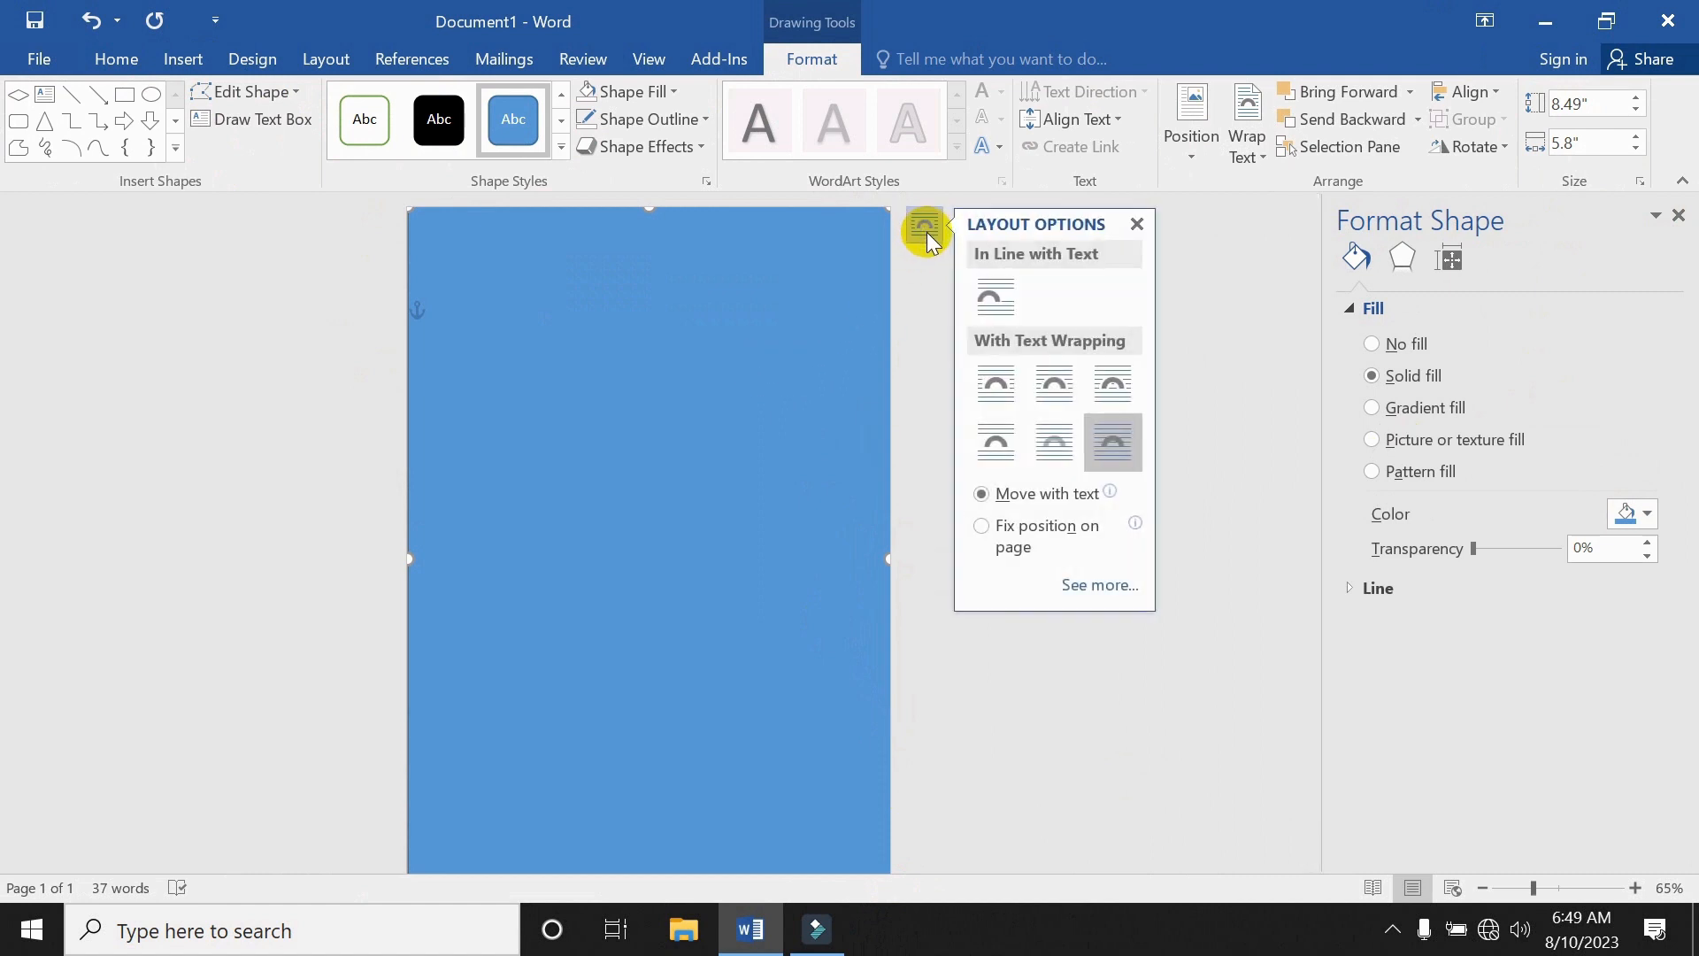
left_click(1051, 449)
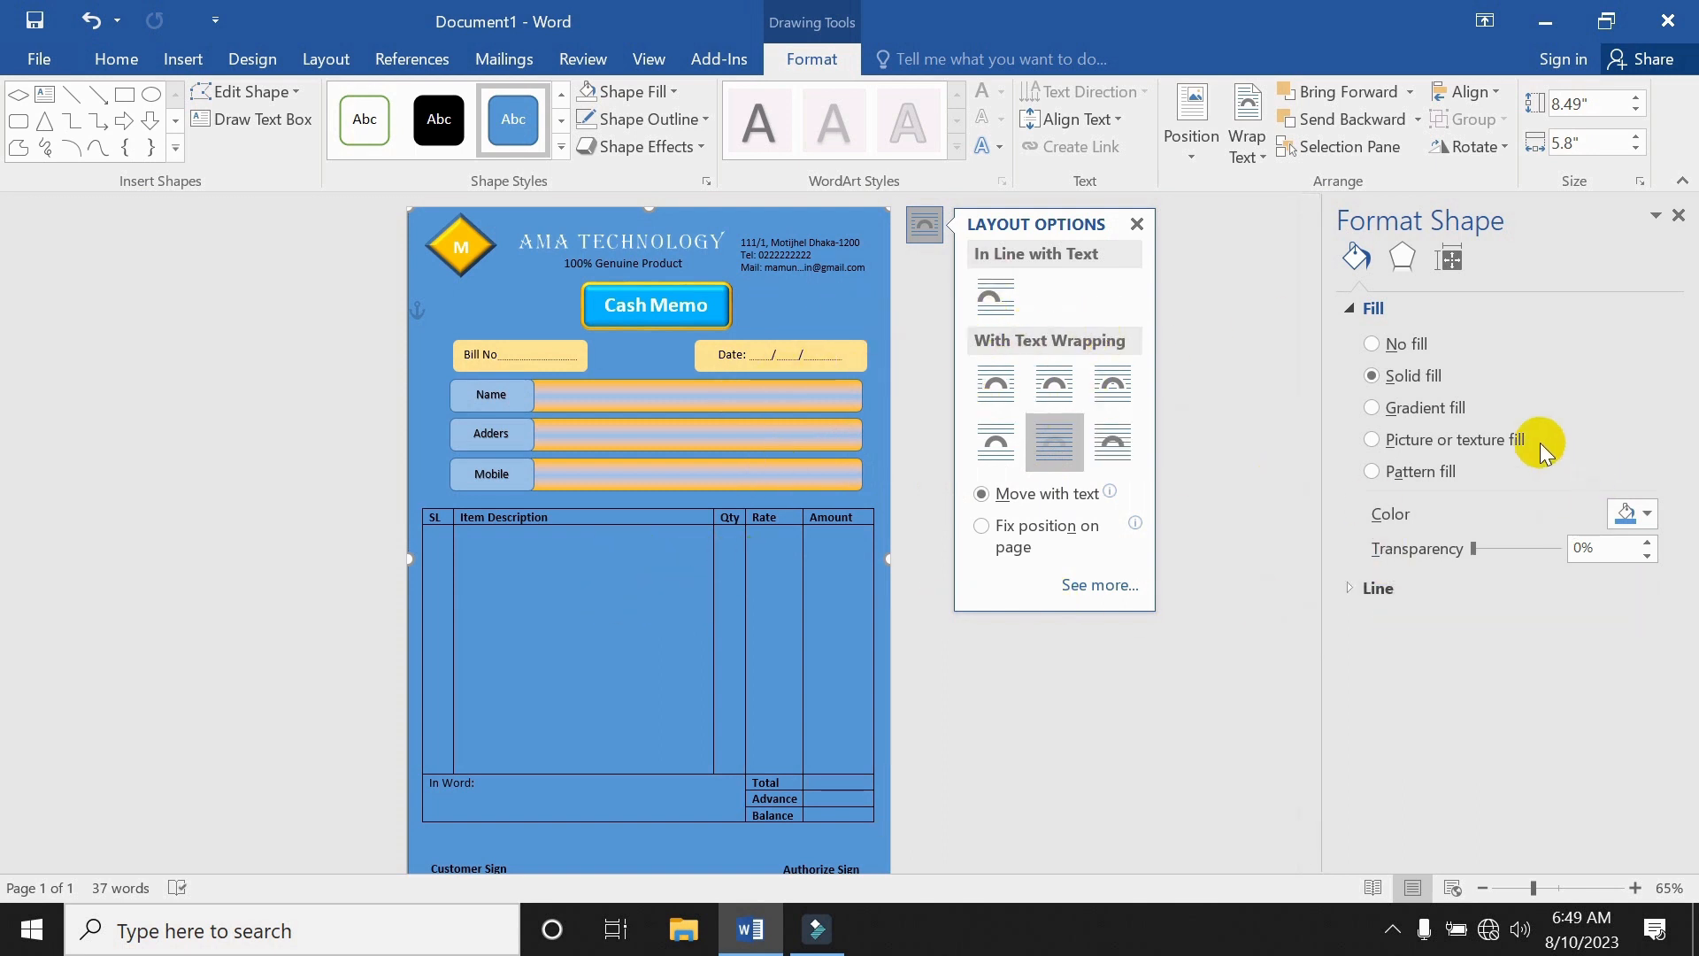
left_click(1422, 414)
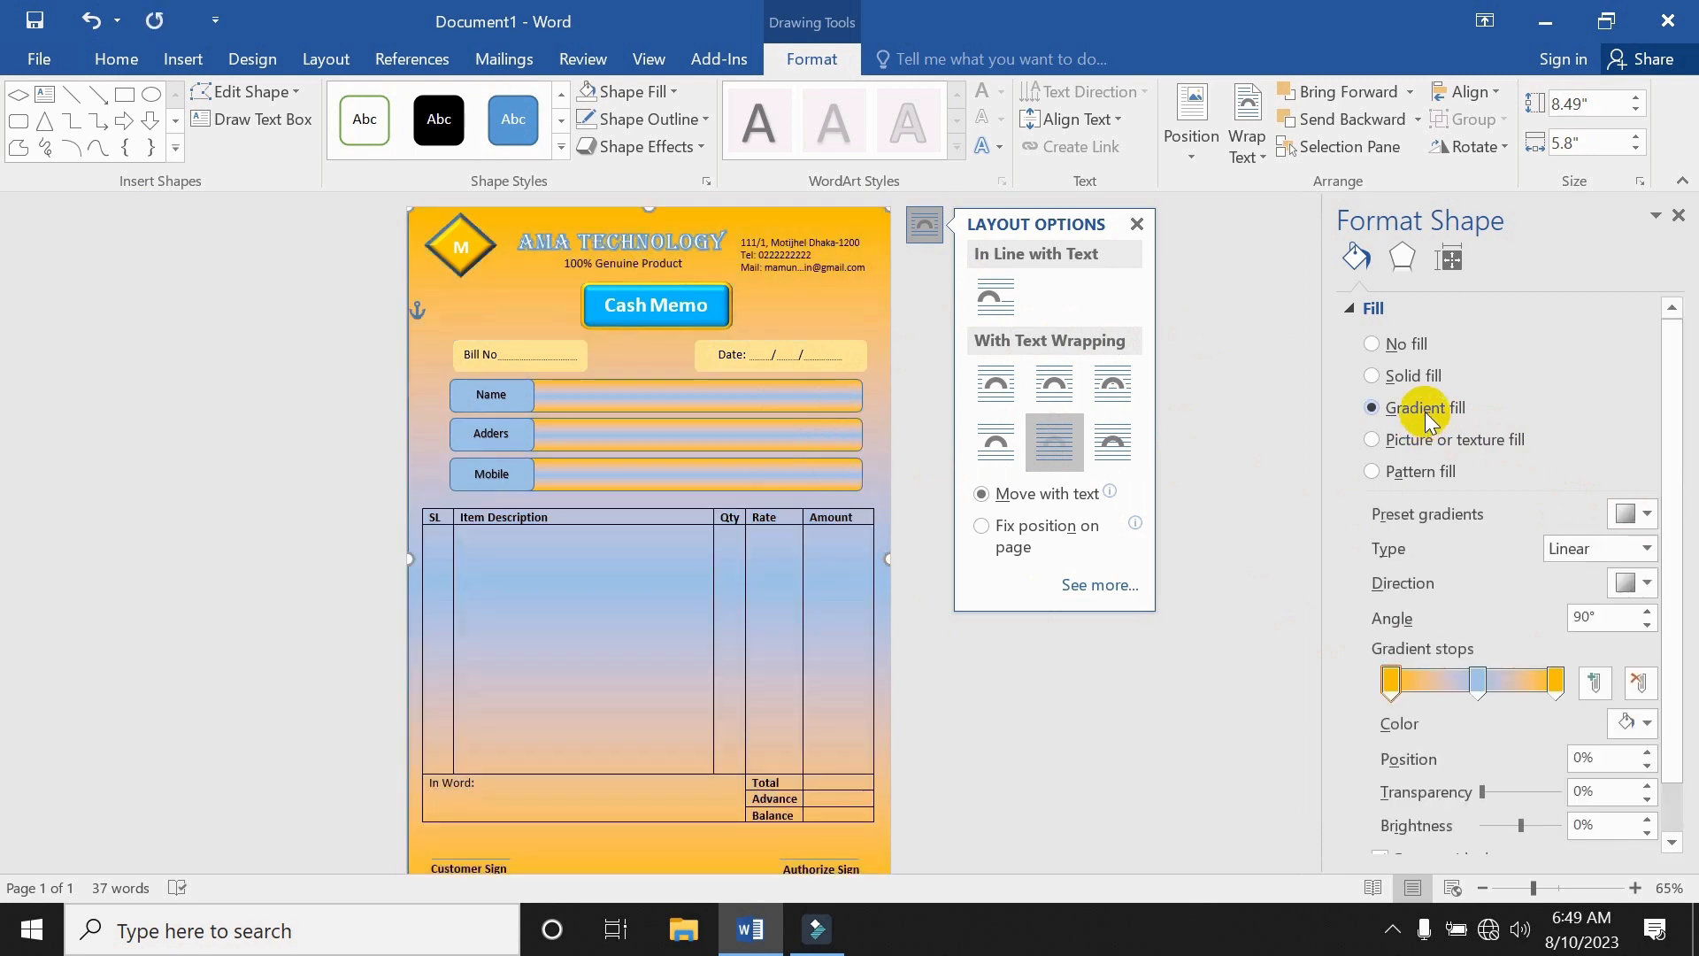
left_click(1651, 611)
left_click(1651, 611)
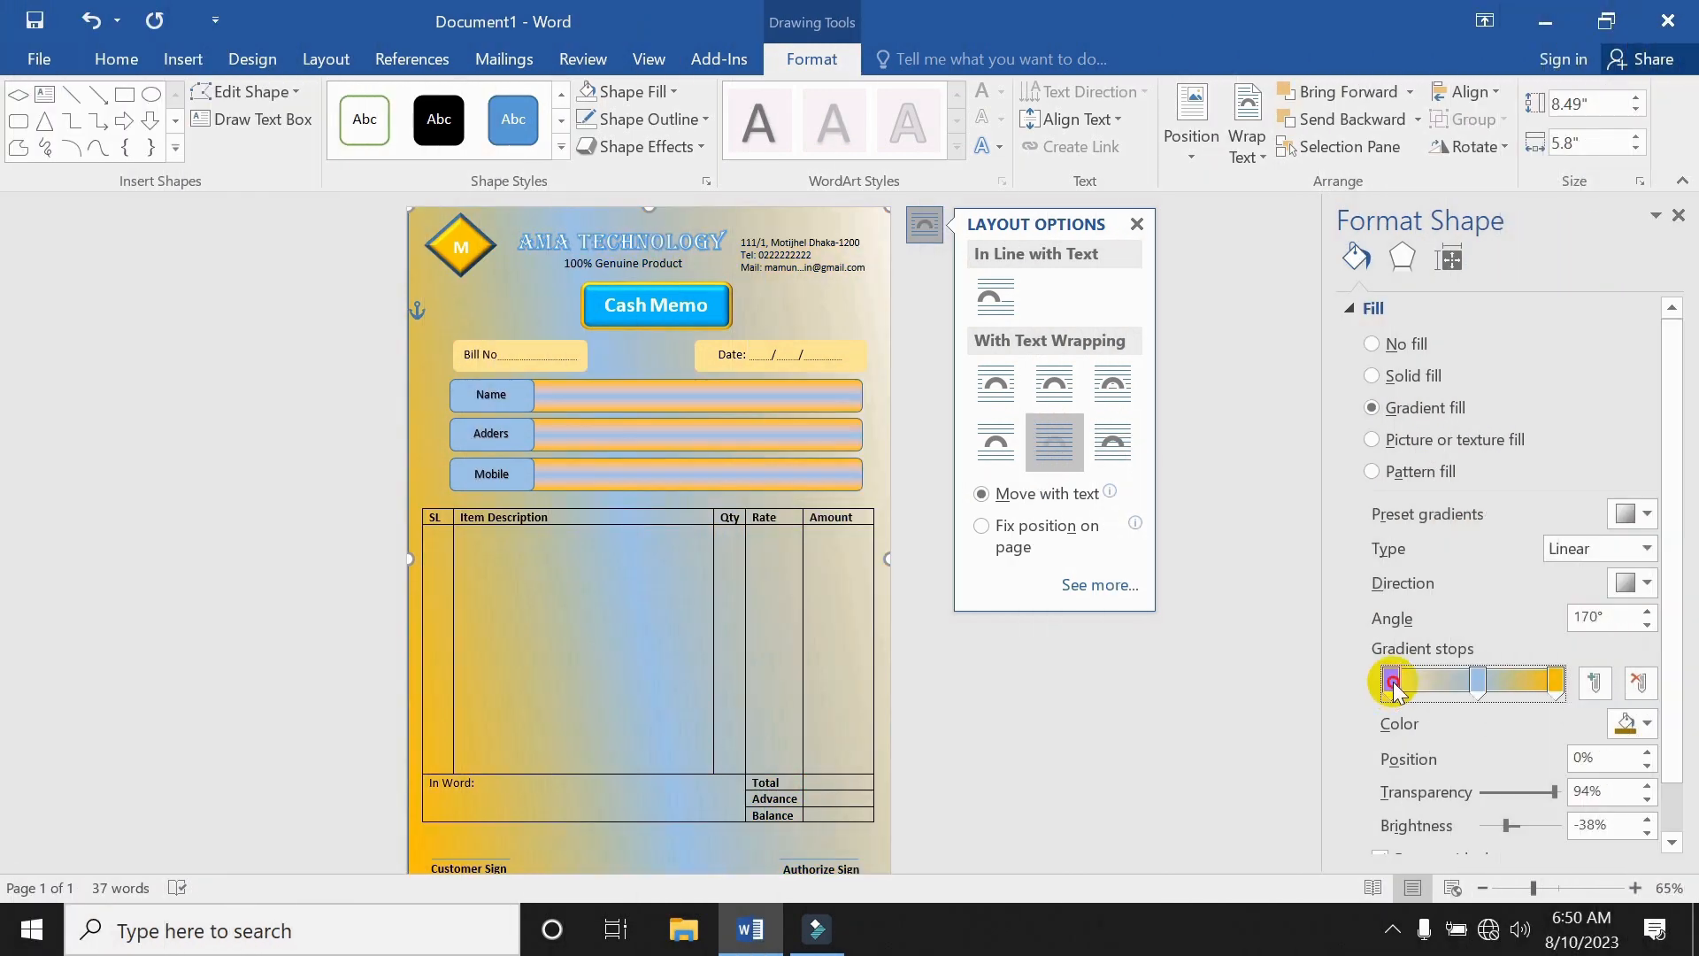
left_click(1635, 724)
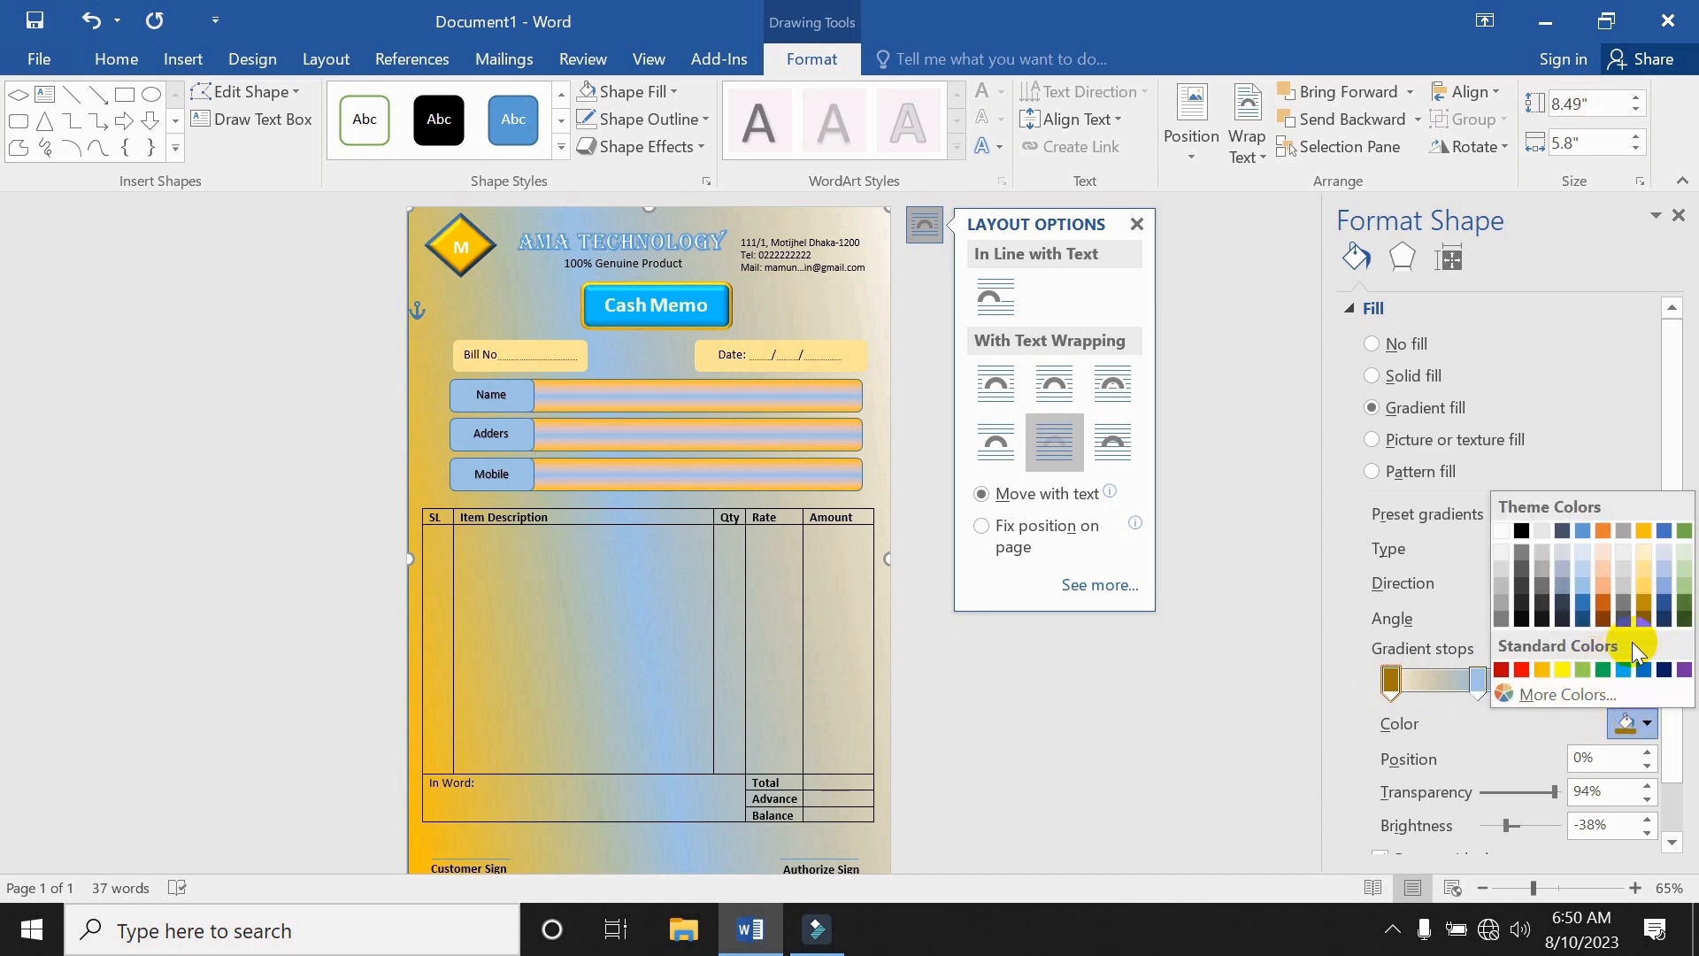
left_click(1539, 671)
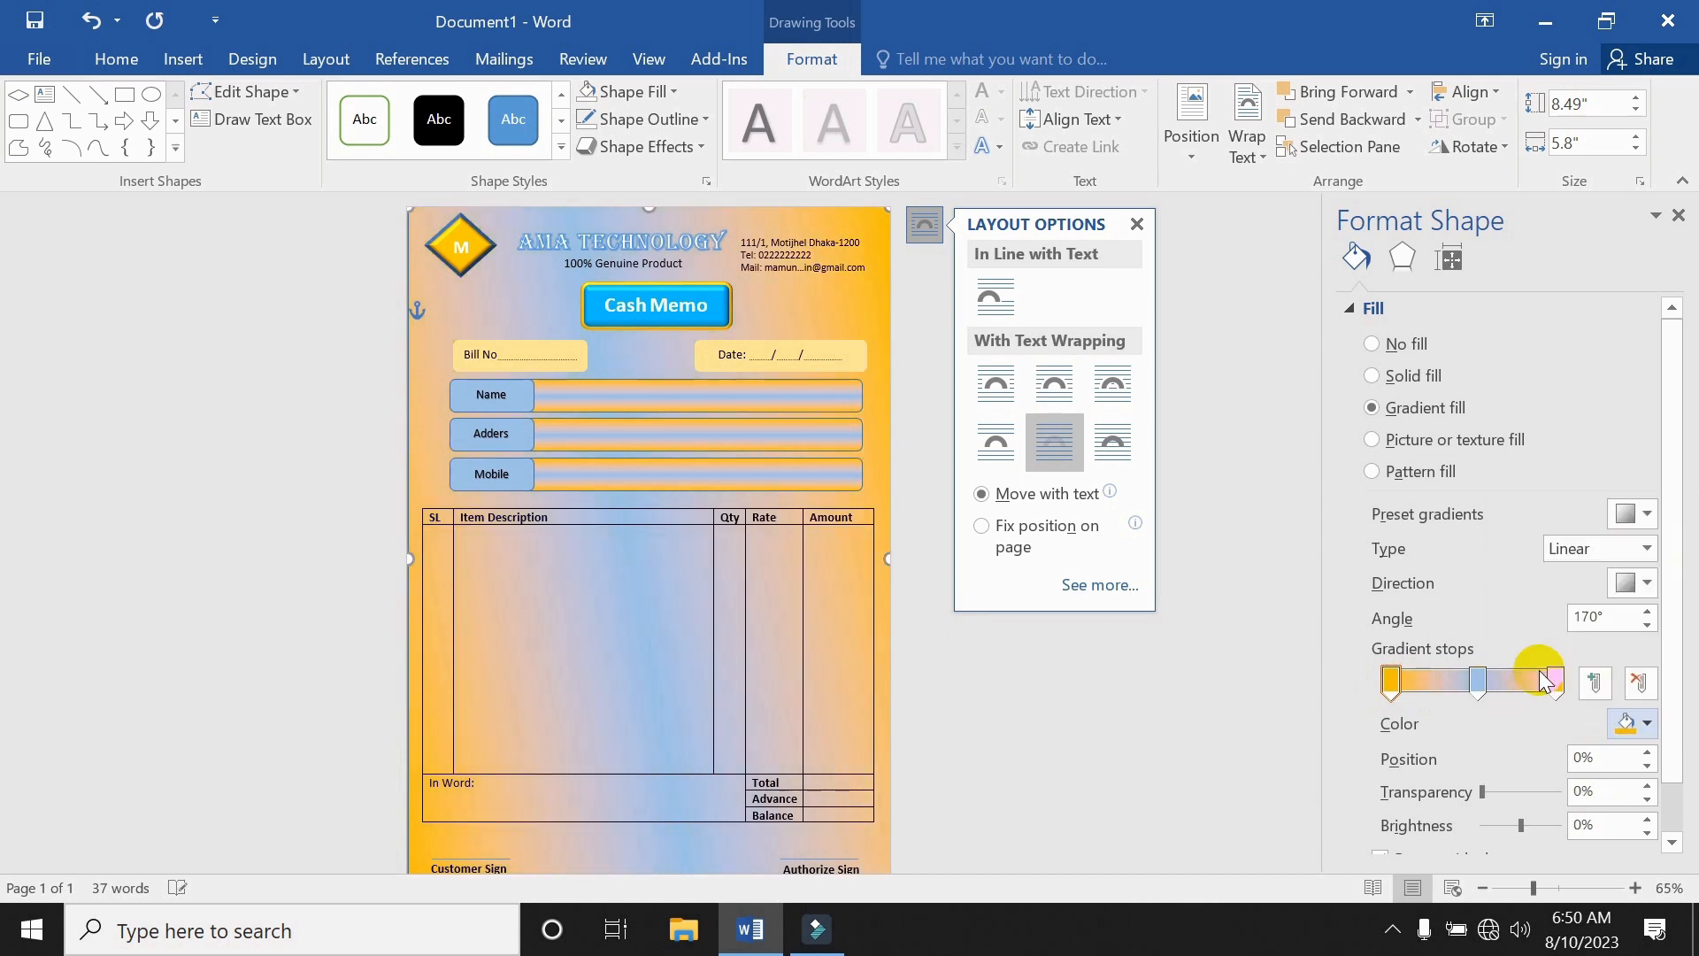
left_click(1645, 624)
left_click(1645, 624)
left_click(1645, 624)
left_click(1645, 624)
left_click(1645, 623)
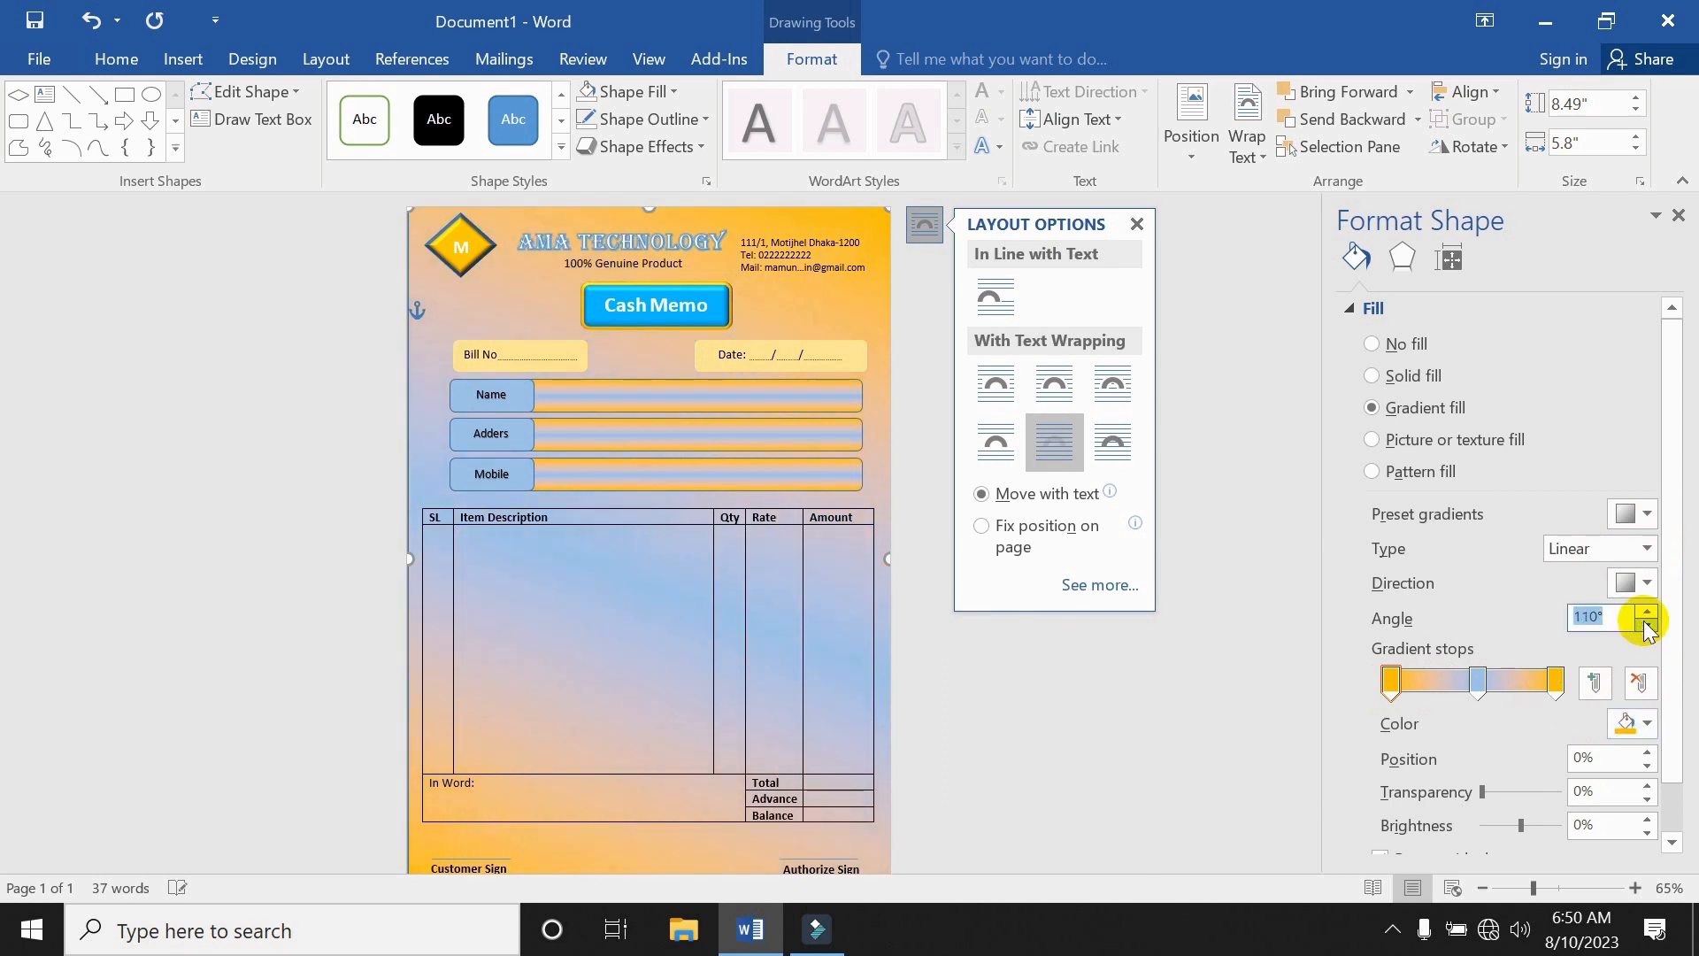
left_click(1647, 612)
left_click(1647, 612)
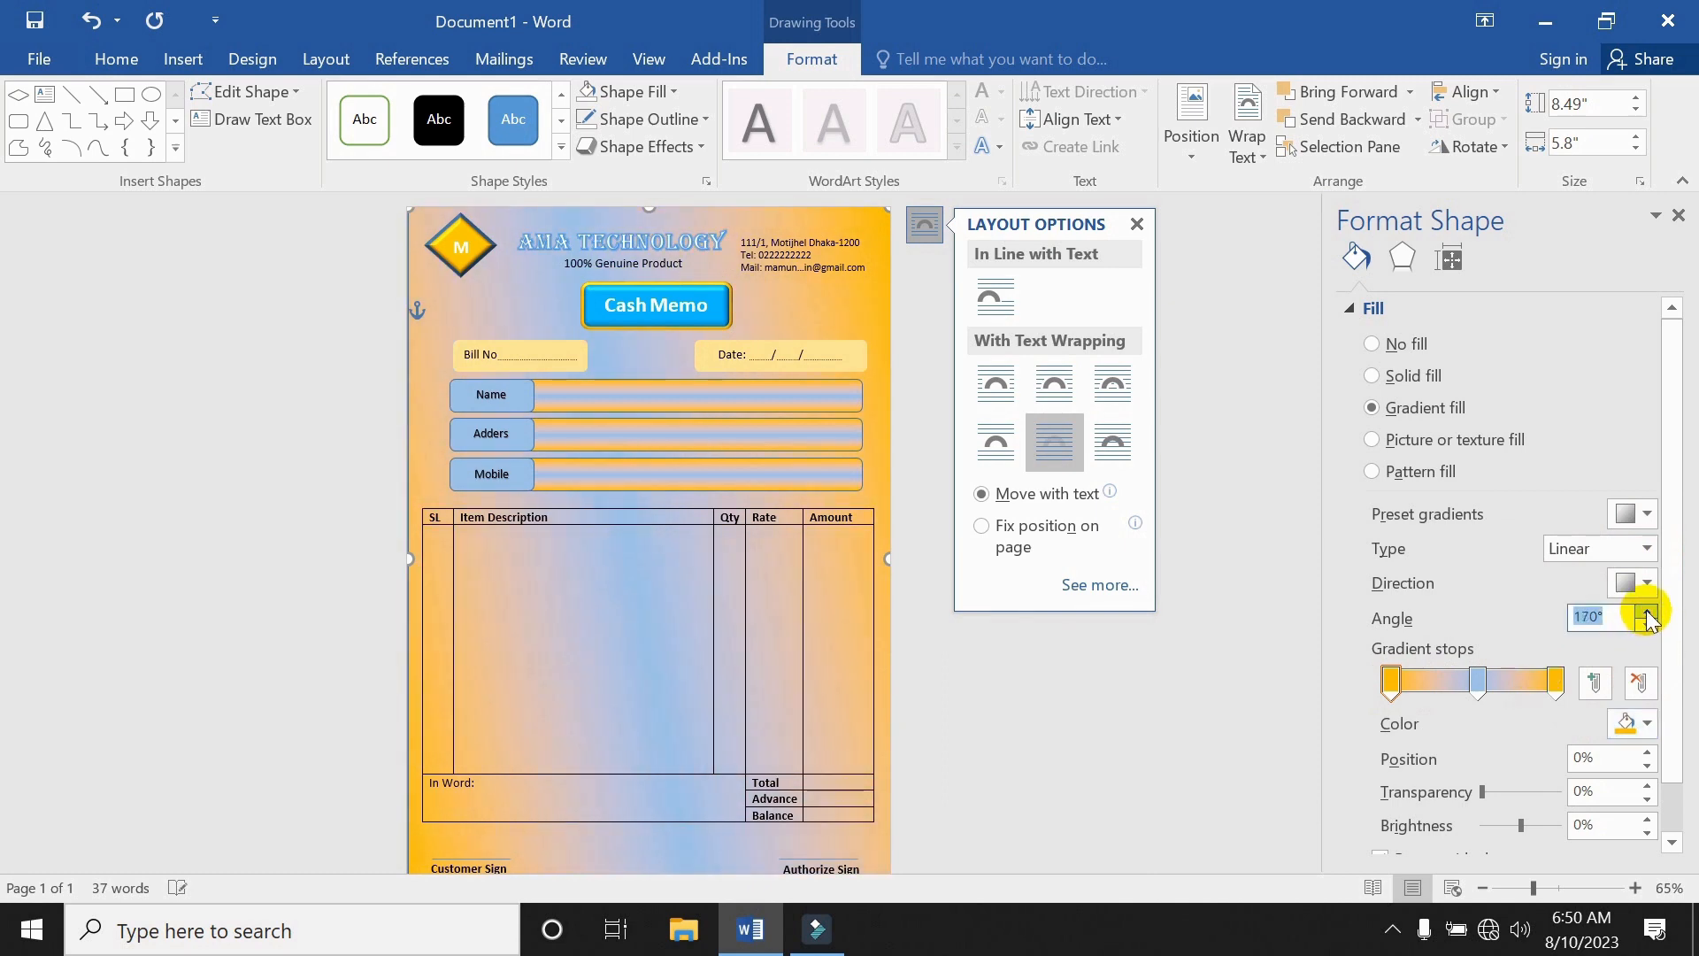
left_click(1646, 611)
left_click(1647, 611)
left_click(1647, 611)
left_click(1647, 612)
left_click(1646, 611)
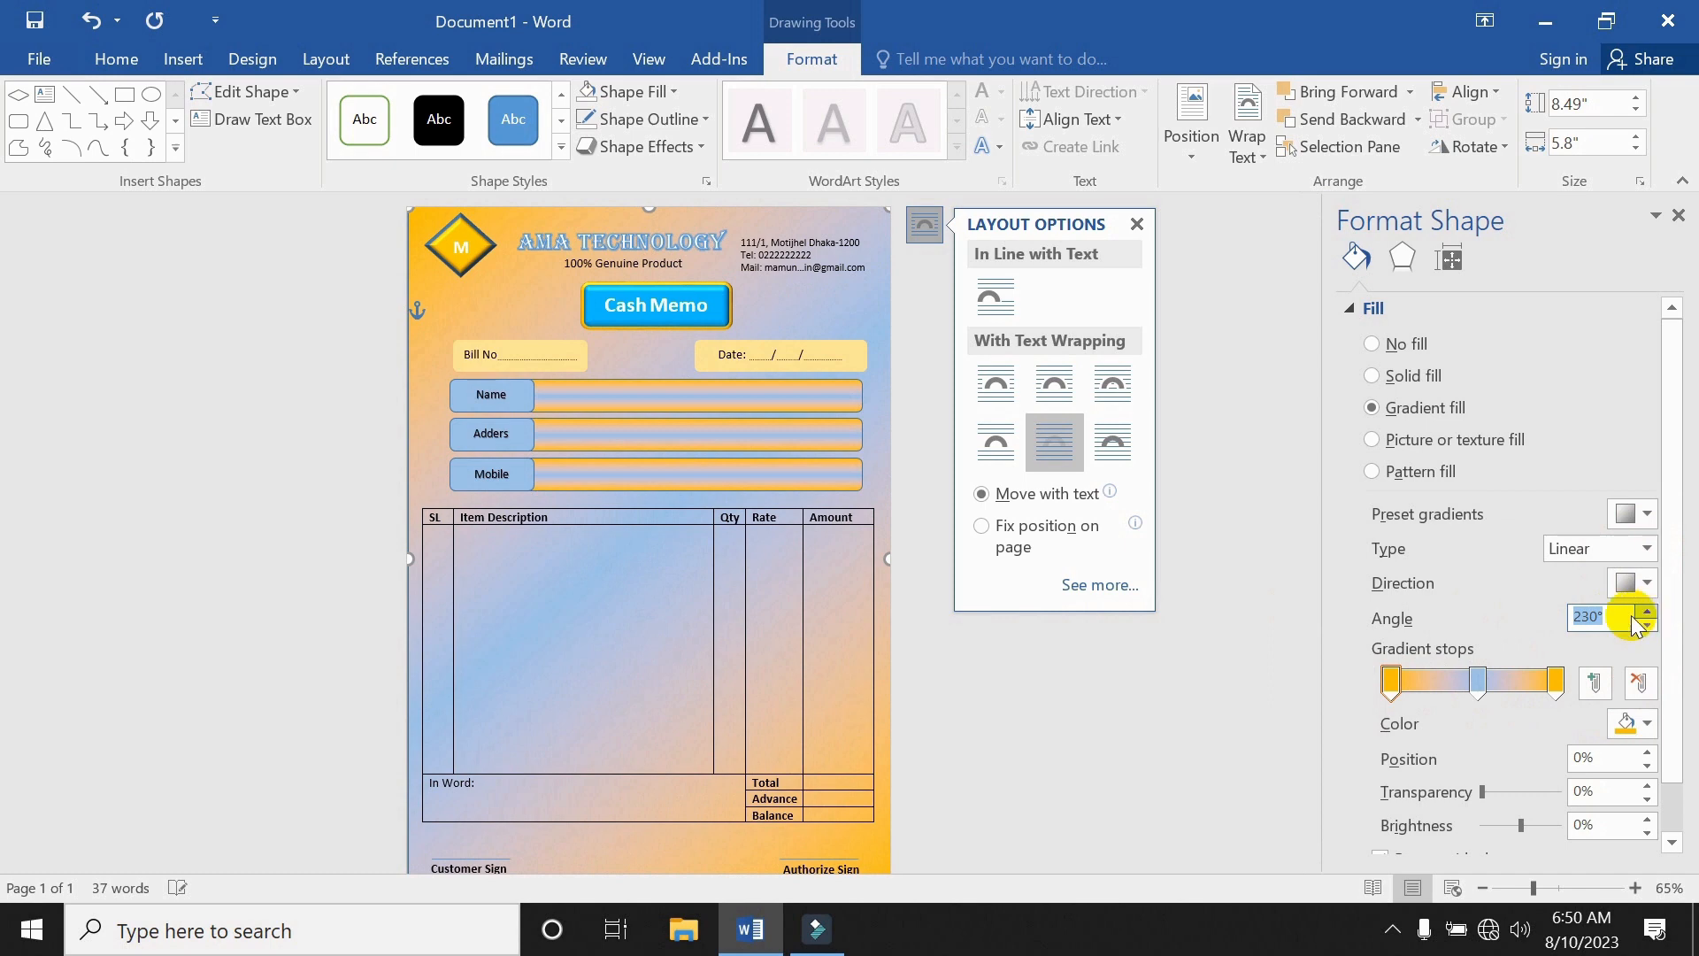
left_click(630, 637)
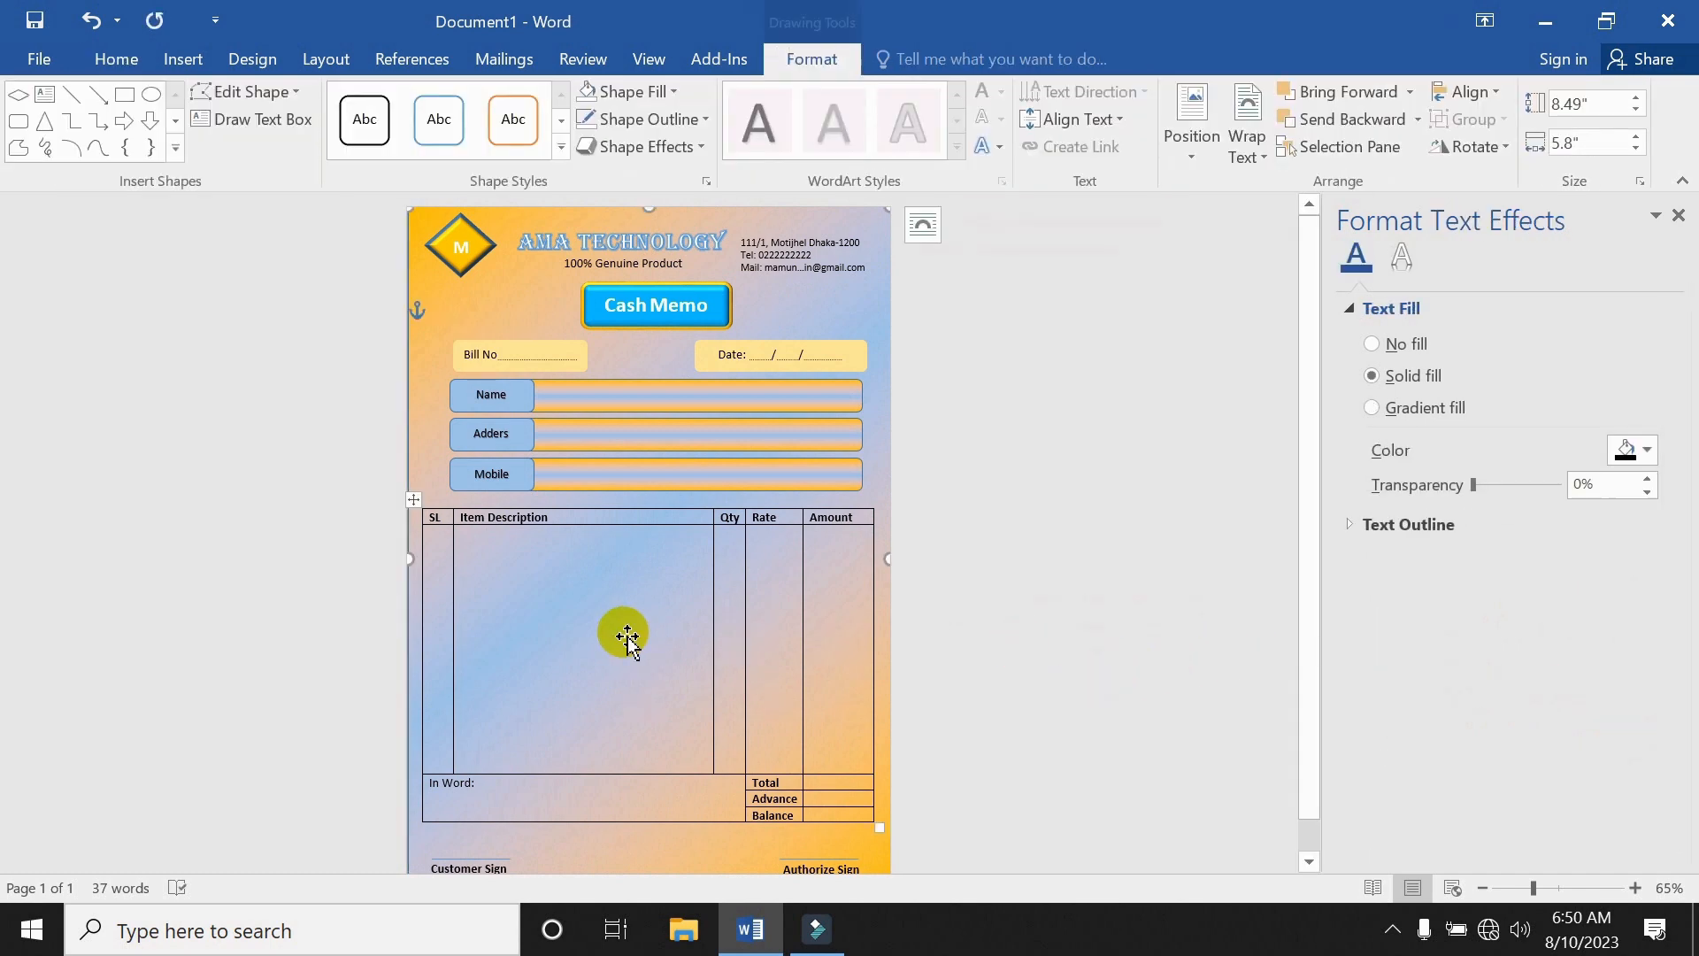
Insert outlined blue WordArt reading 'AMA TECHNOLOGY' and drag it over the item table.
left_click(627, 637)
scroll(635, 655, "up", 4)
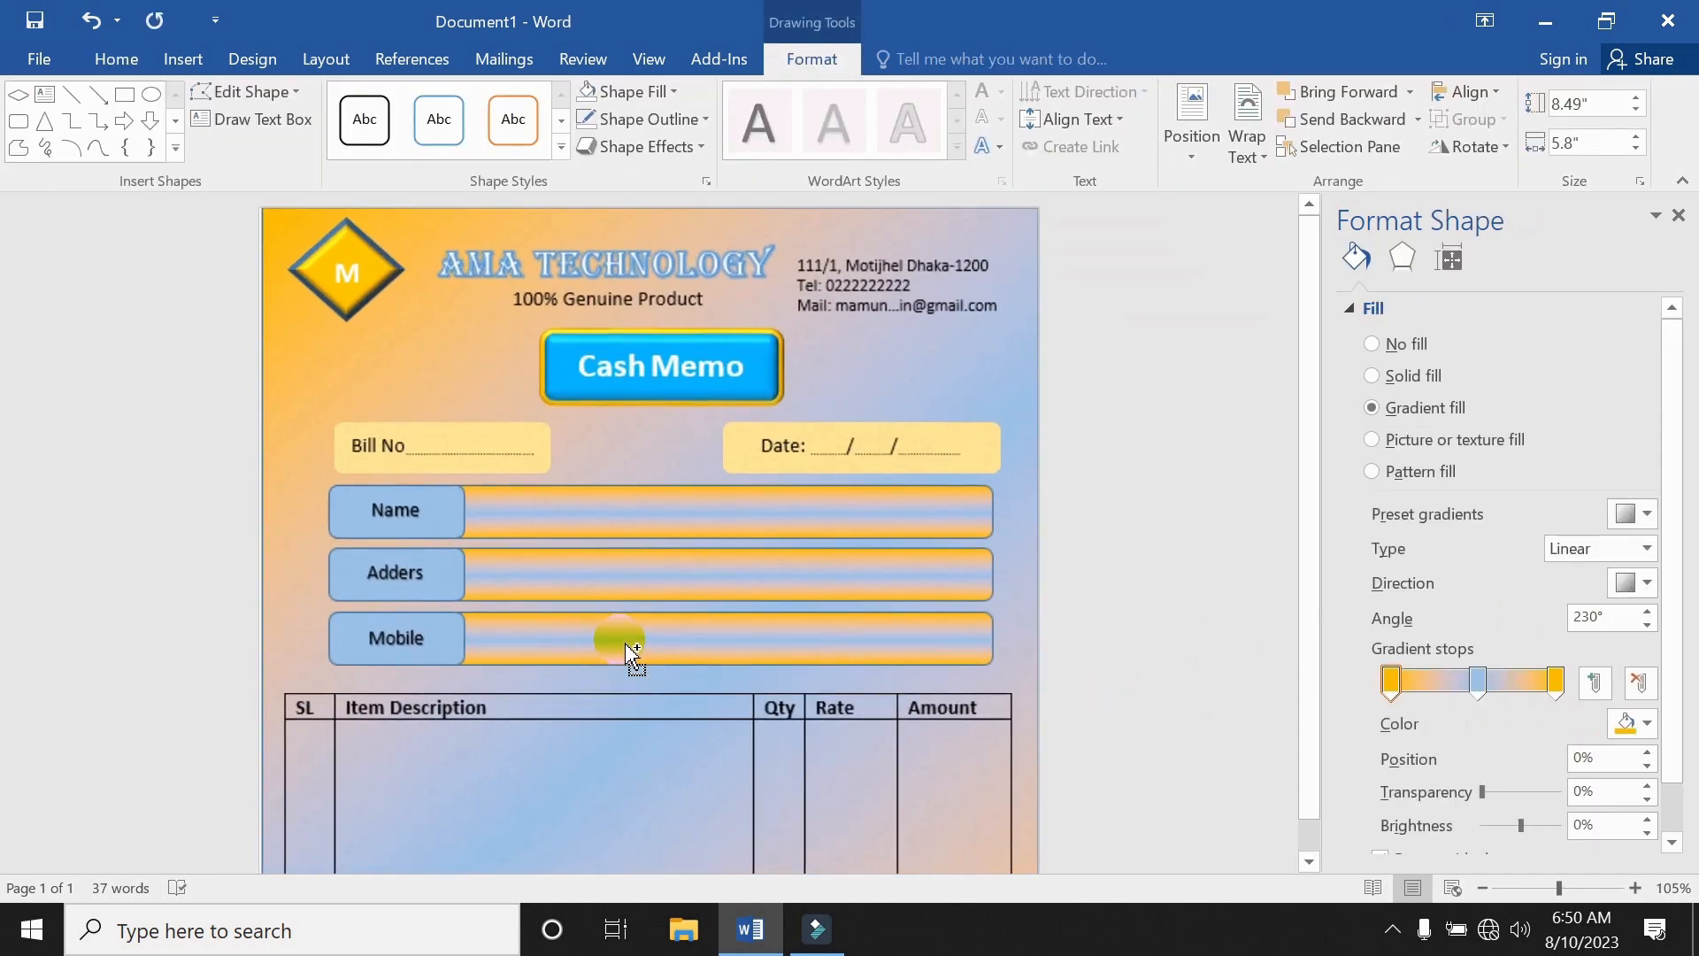
scroll(657, 633, "down", 5)
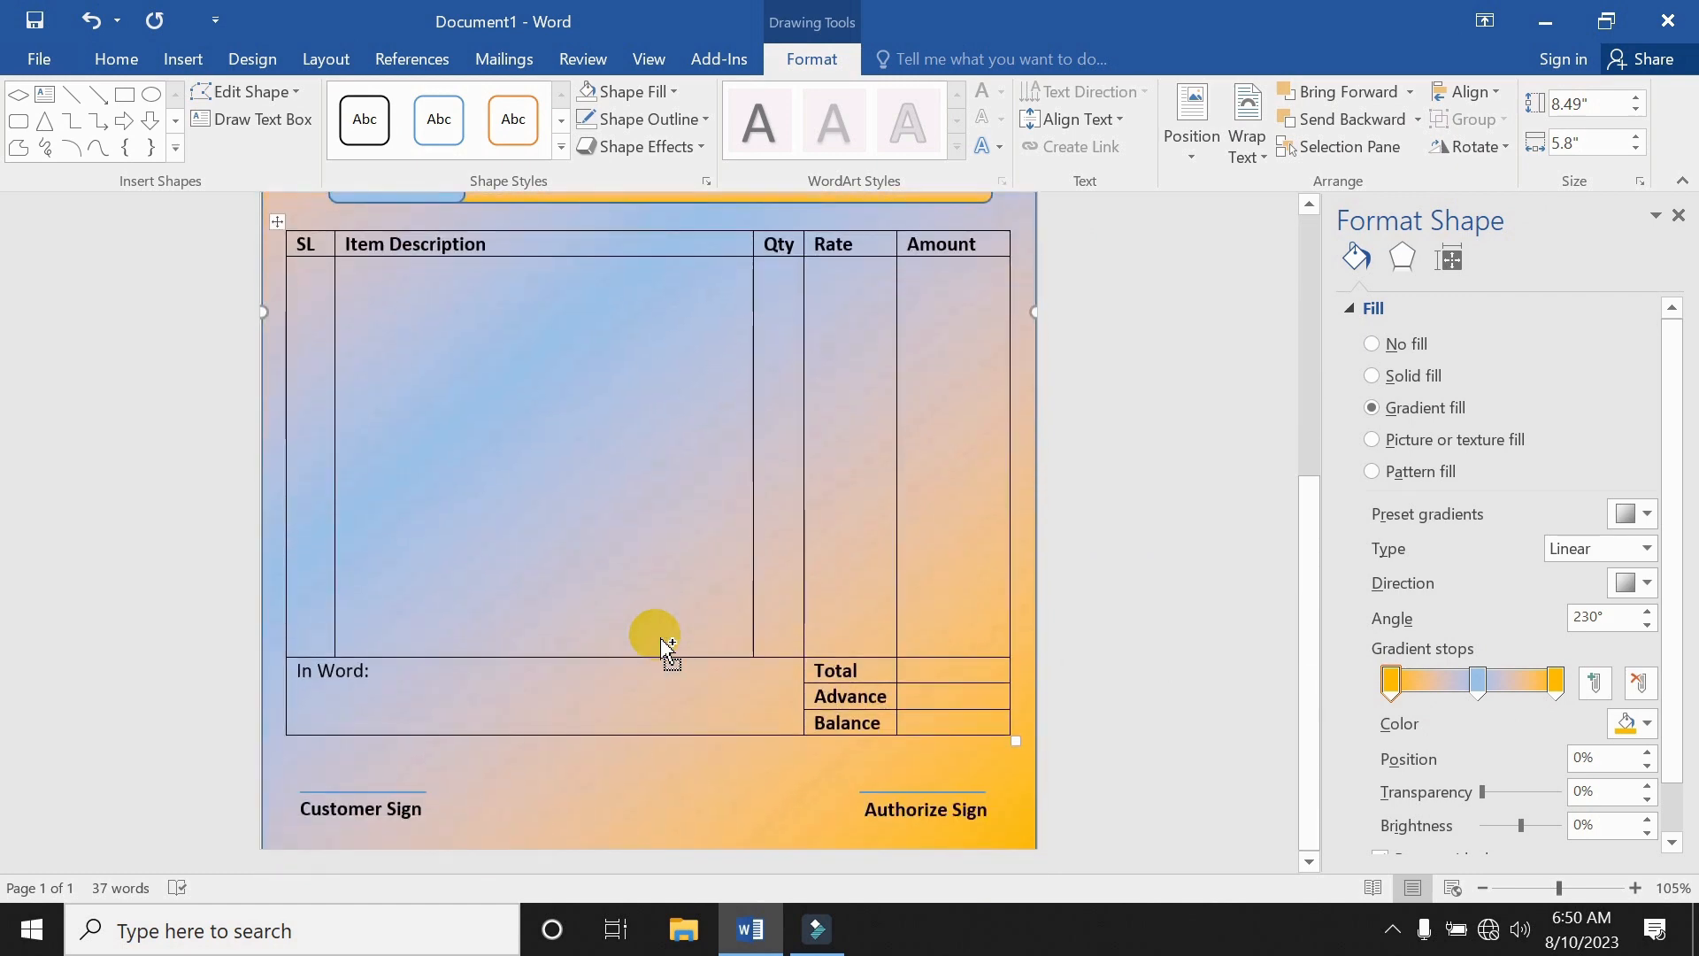
scroll(662, 639, "up", 3)
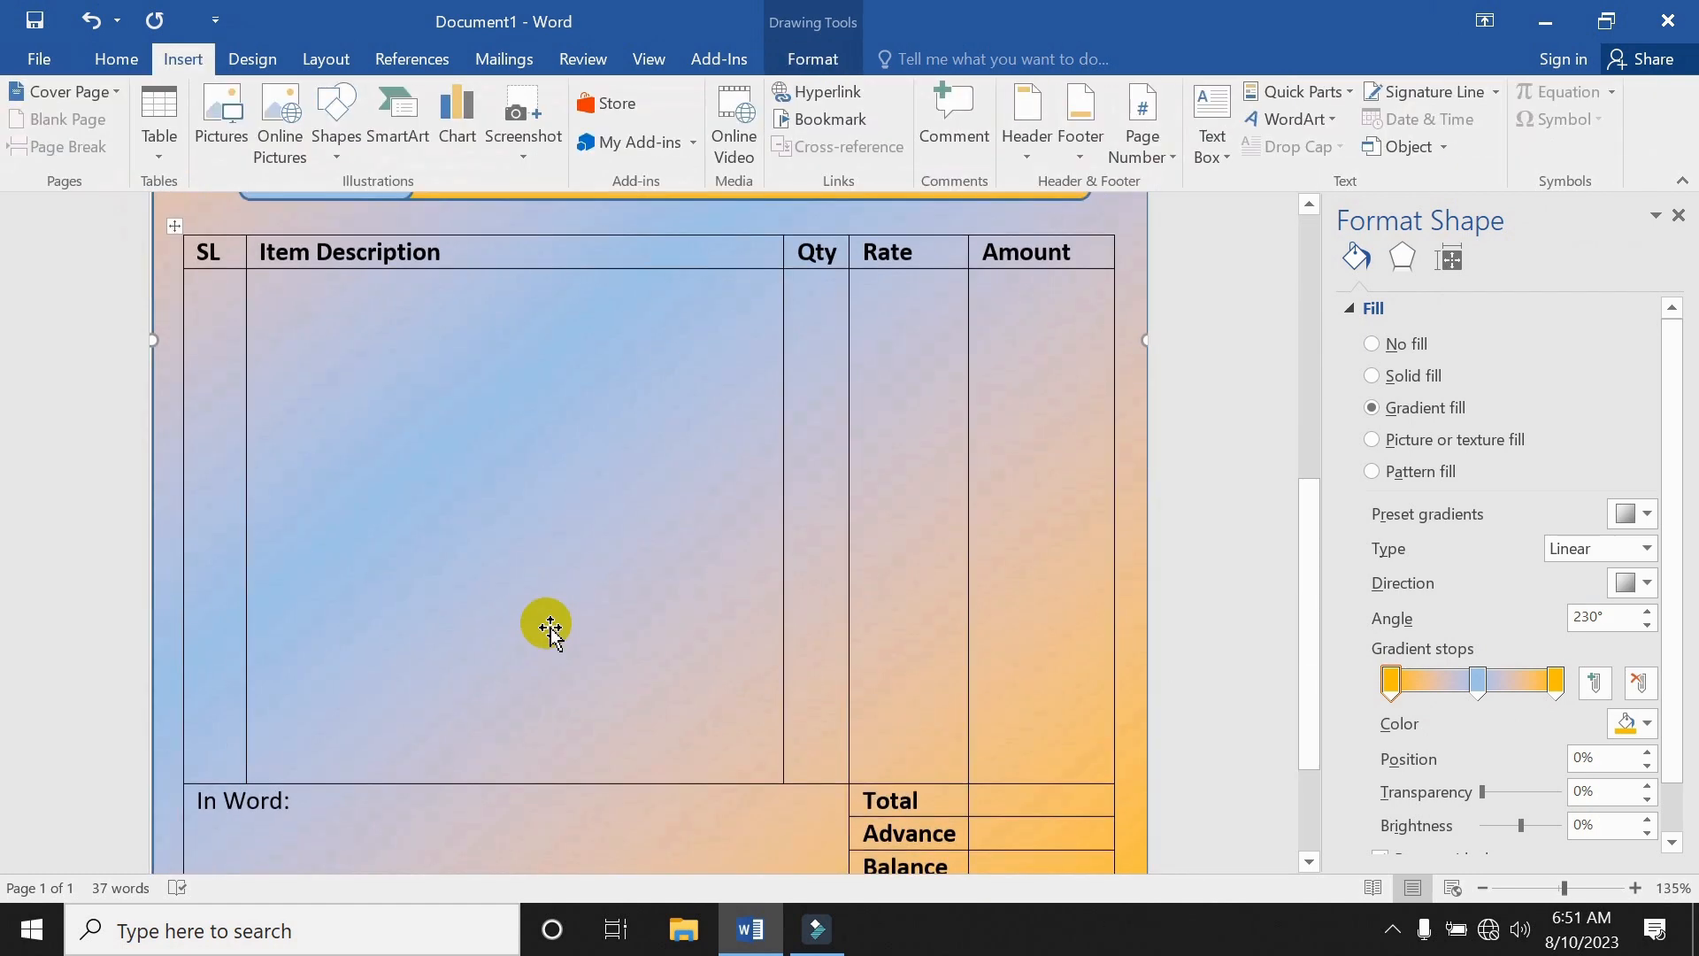
scroll(549, 629, "down", 1)
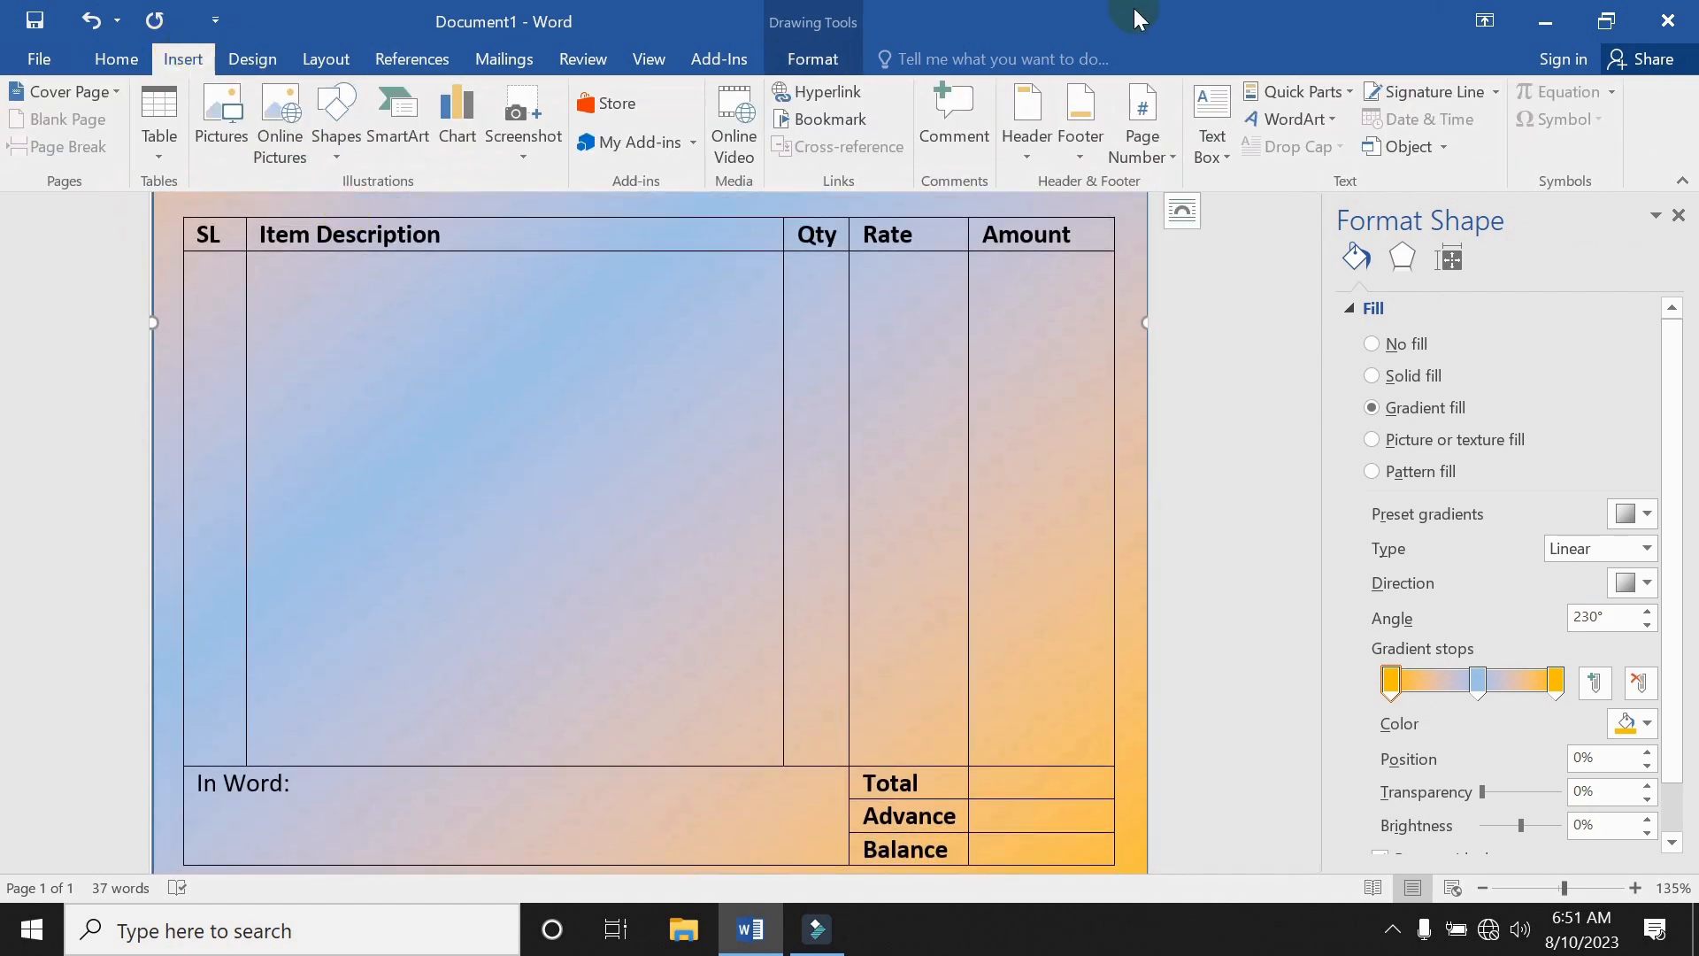
left_click(1288, 119)
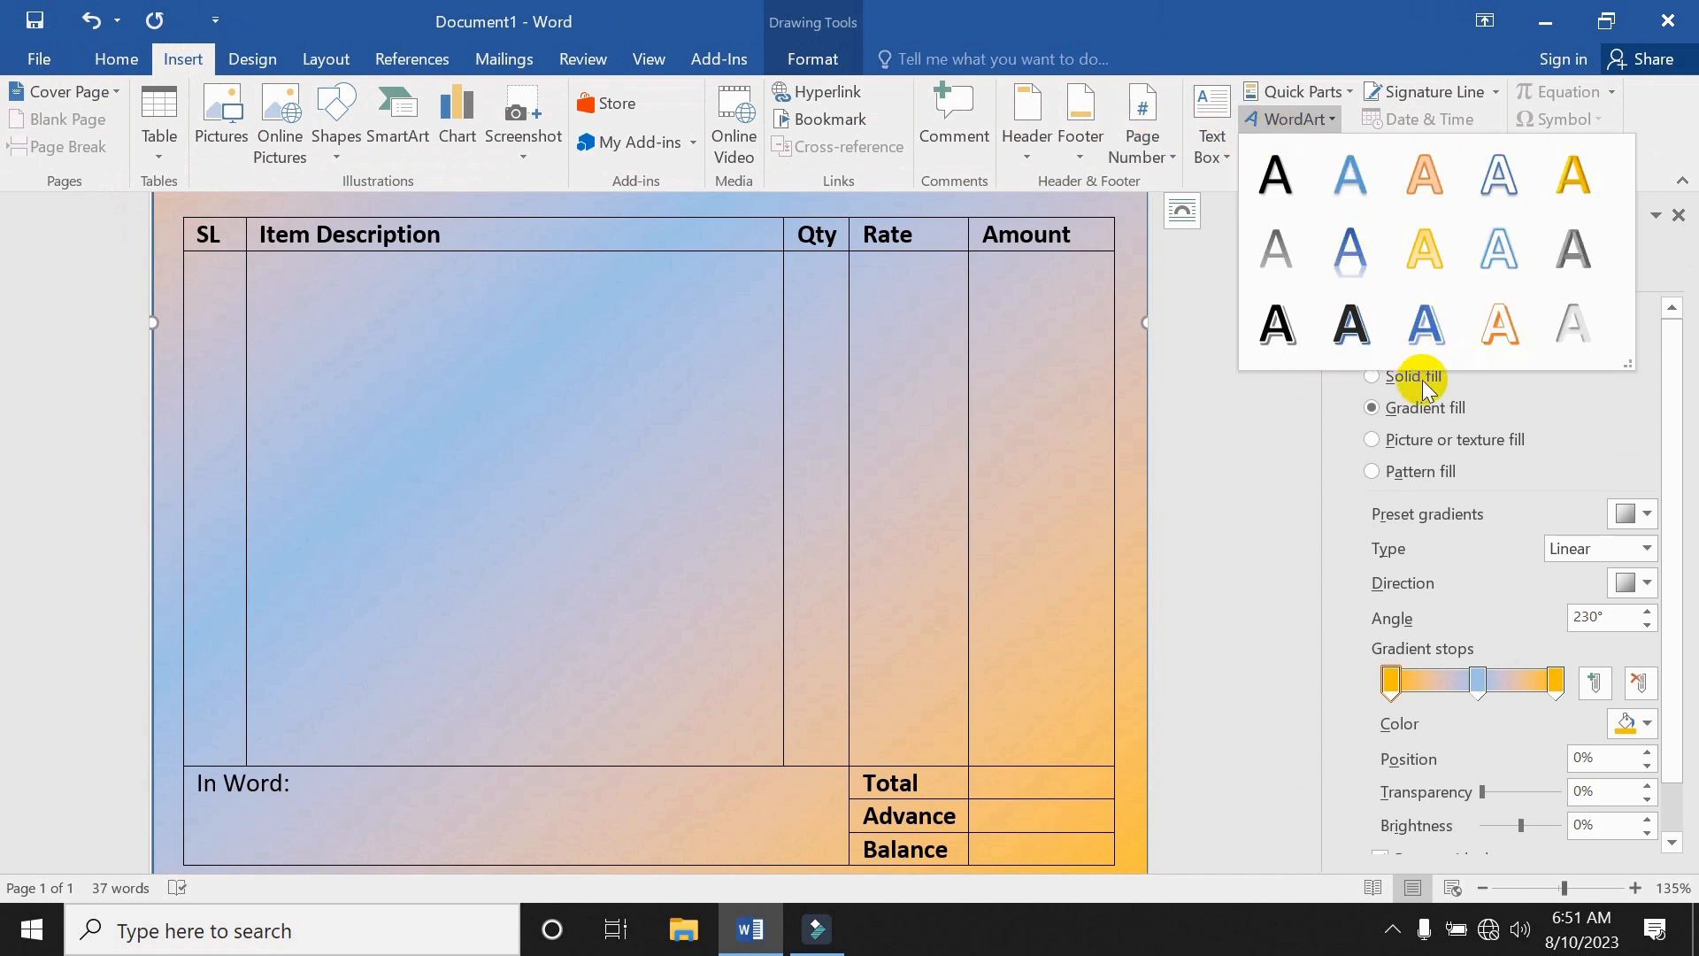
left_click(1424, 324)
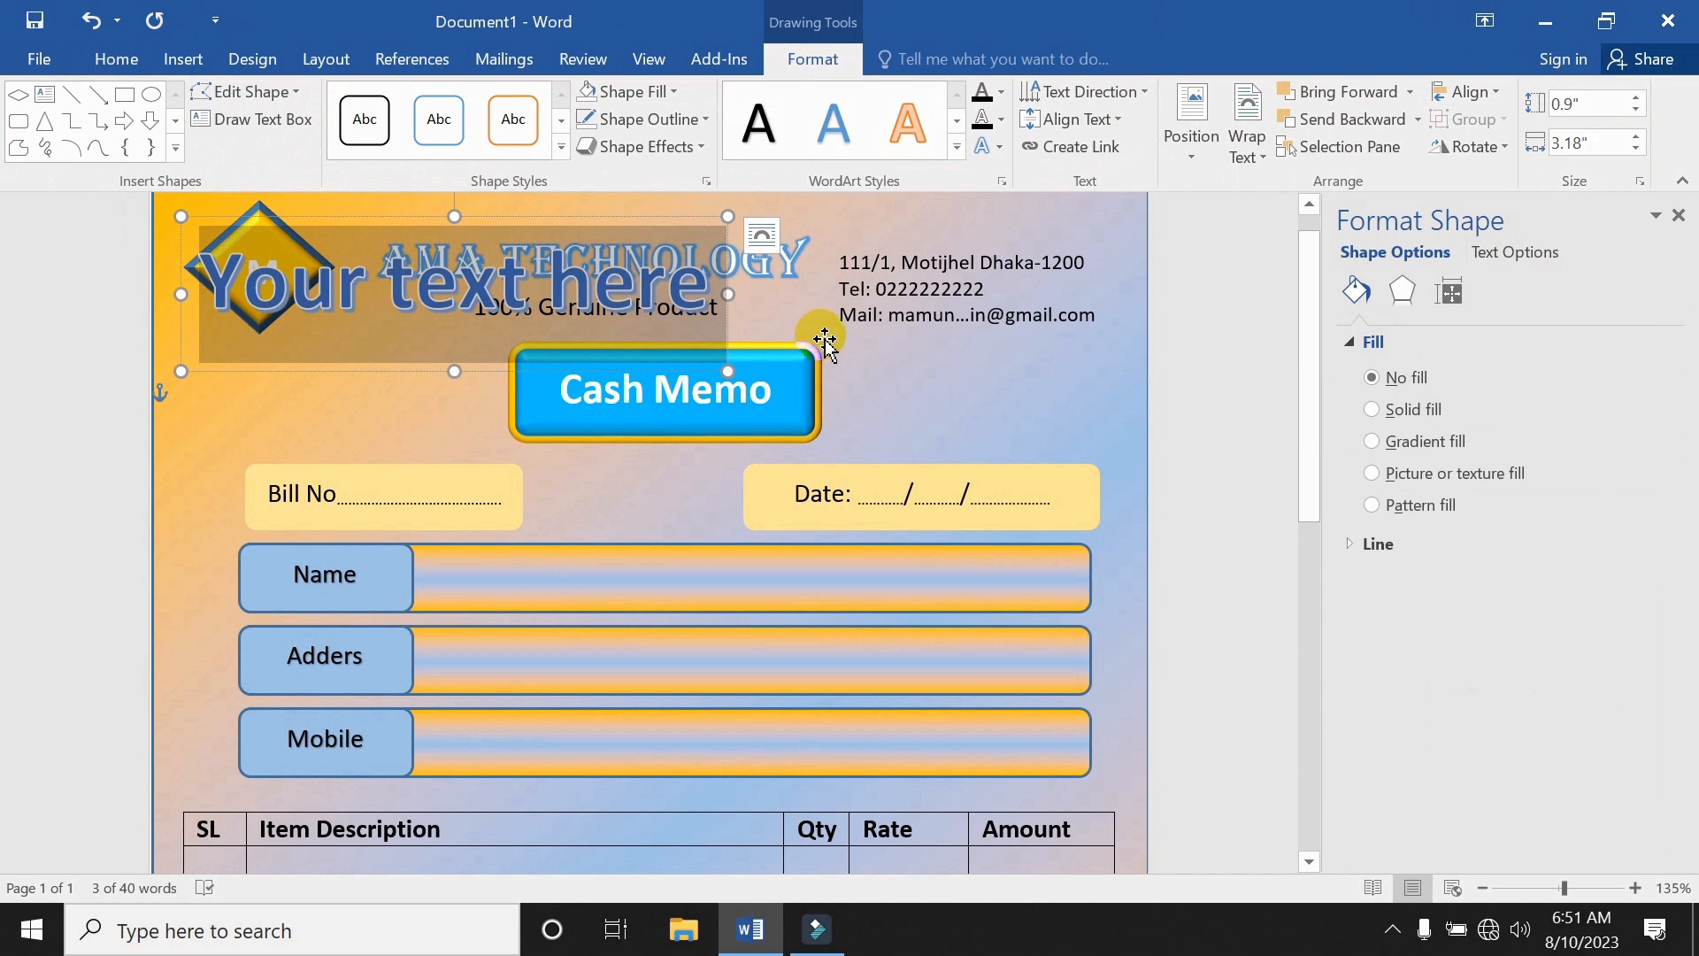
type("AMA")
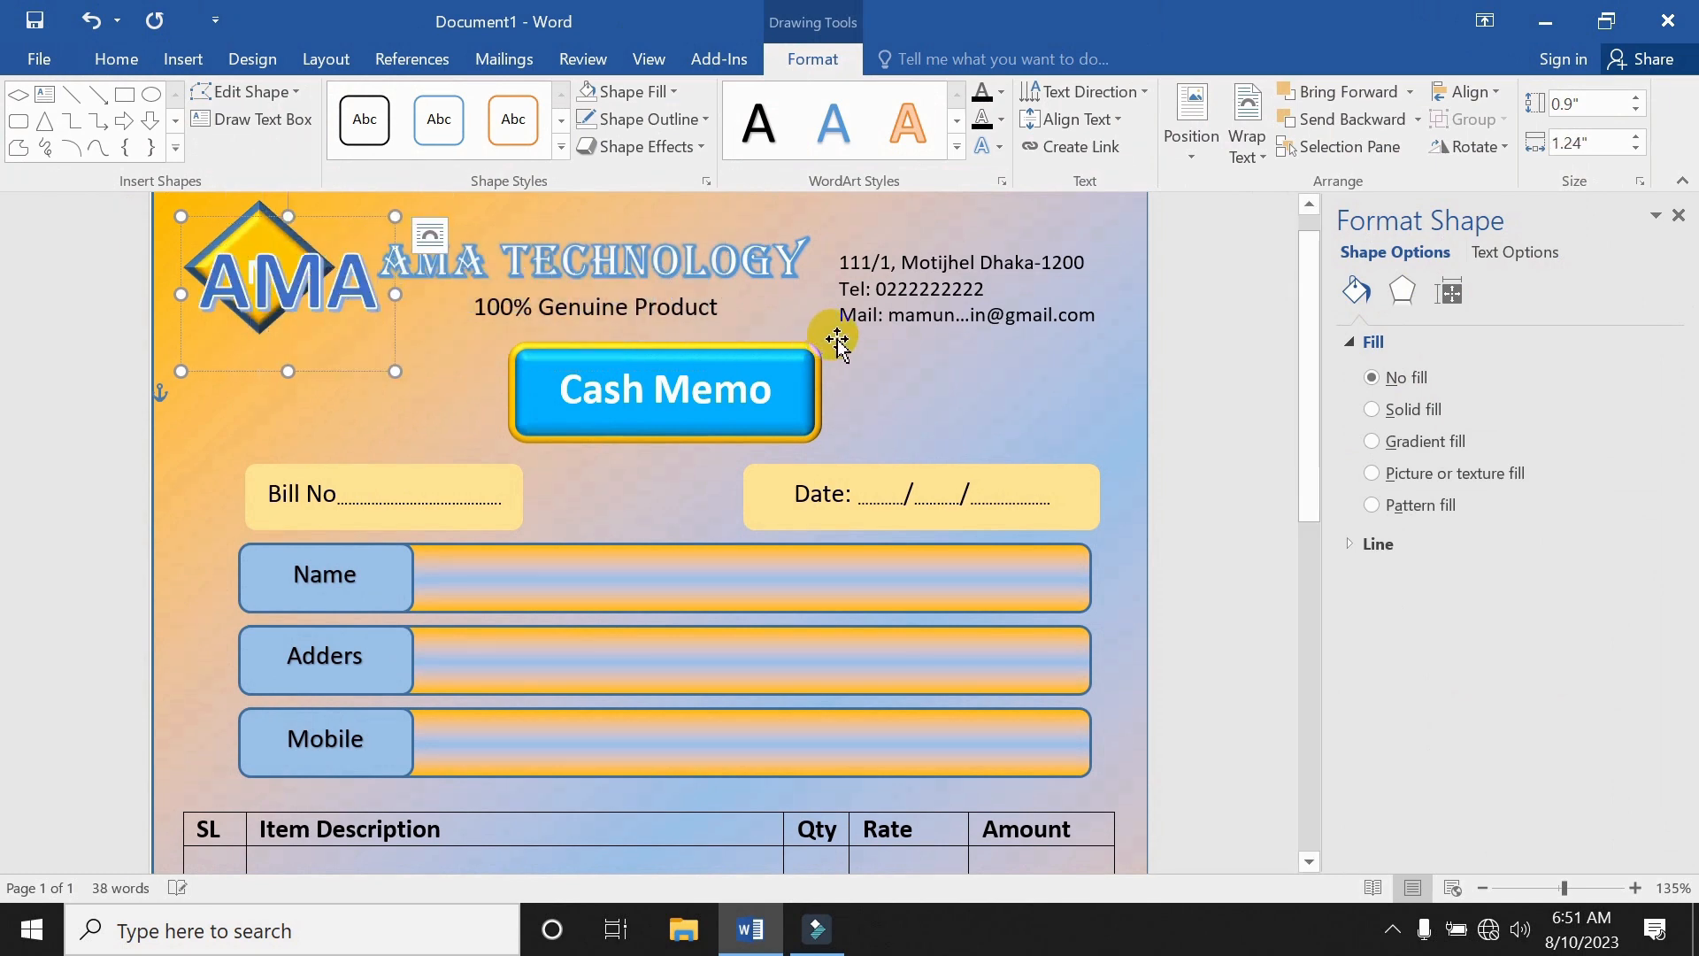
type(" TECH")
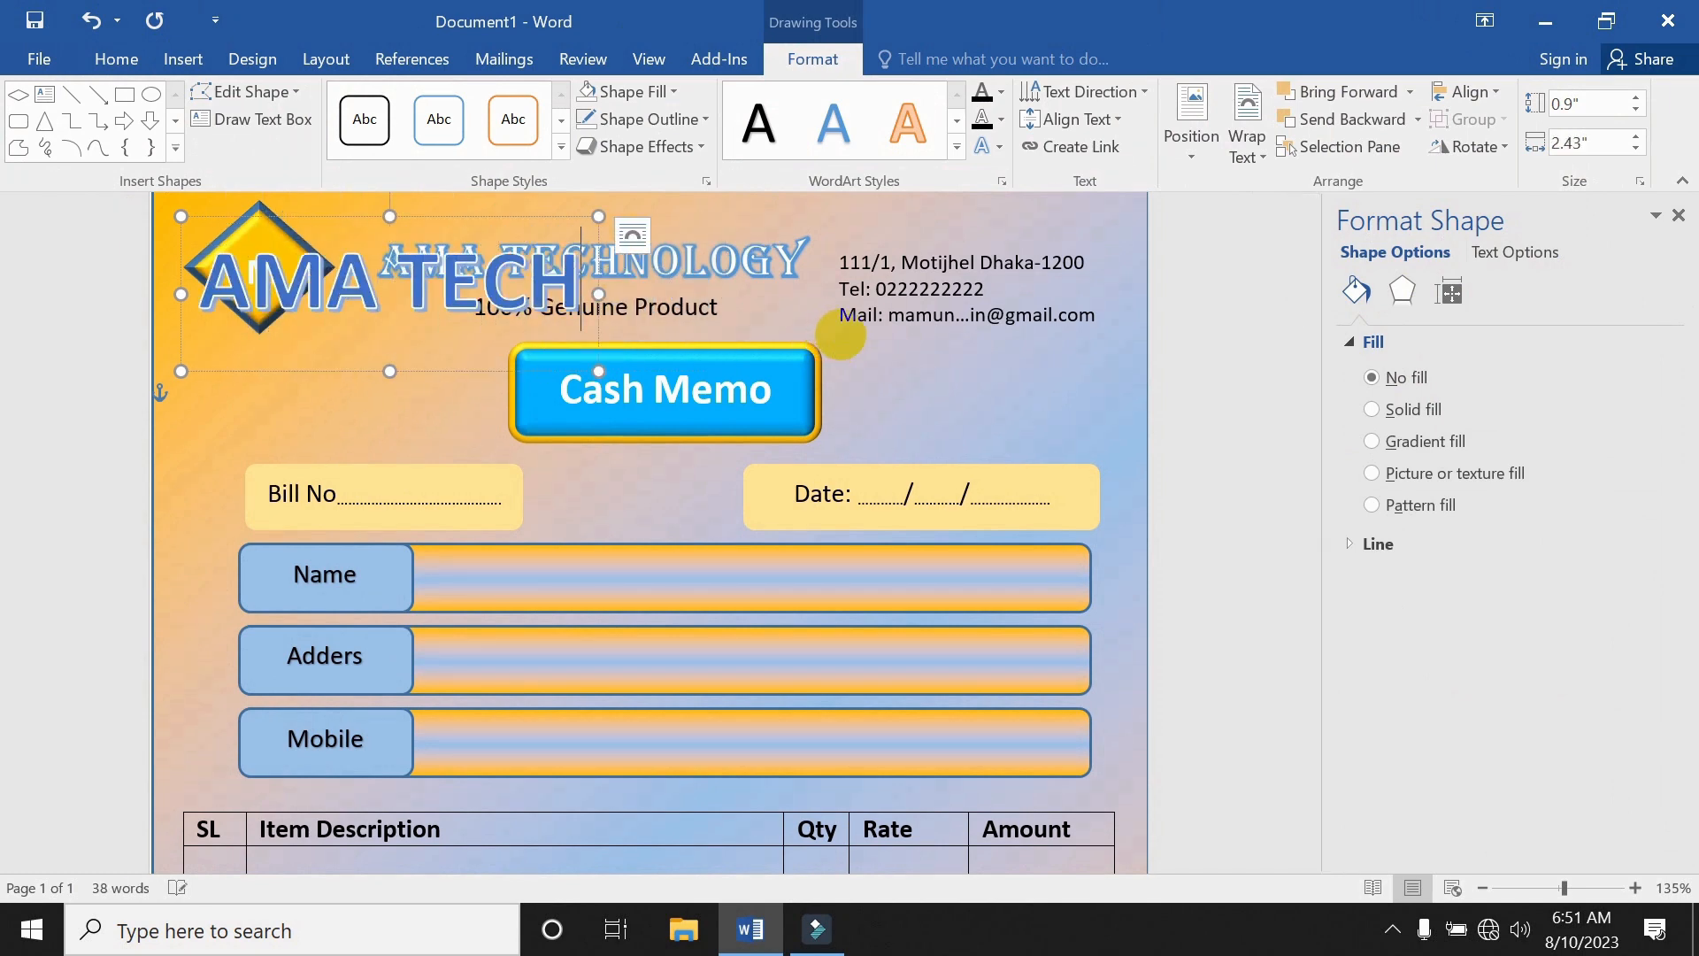
type("NOLOGY")
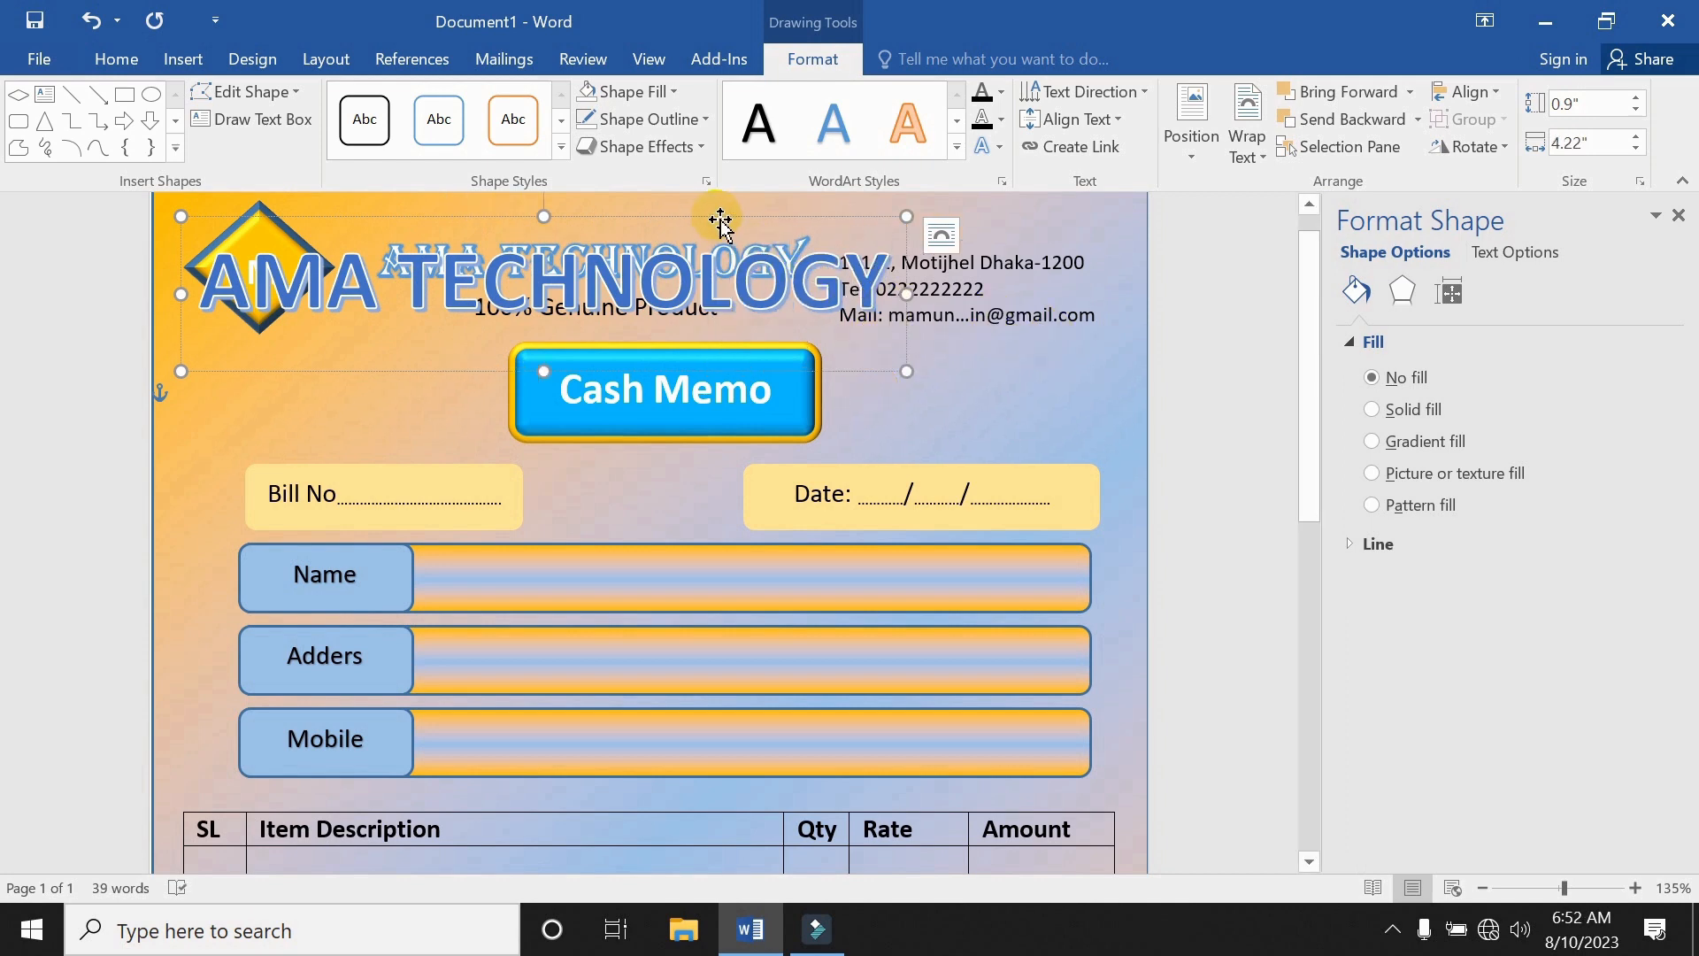
left_click_drag(717, 256, 739, 697)
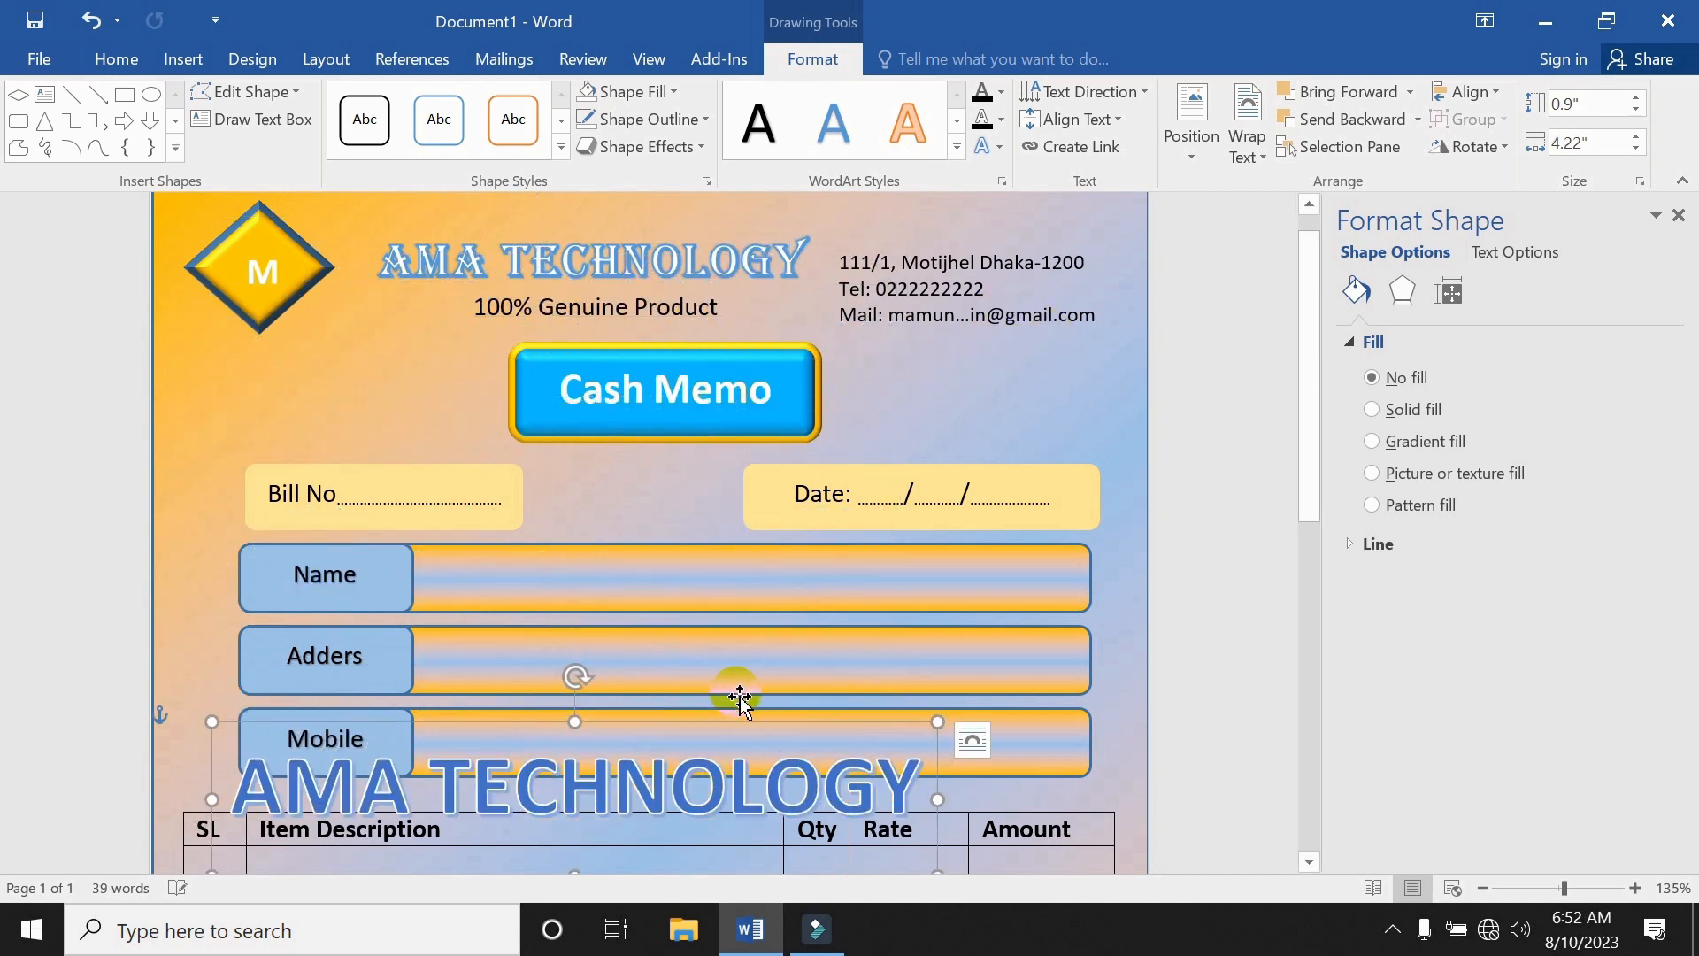
scroll(758, 682, "down", 6, "ctrl")
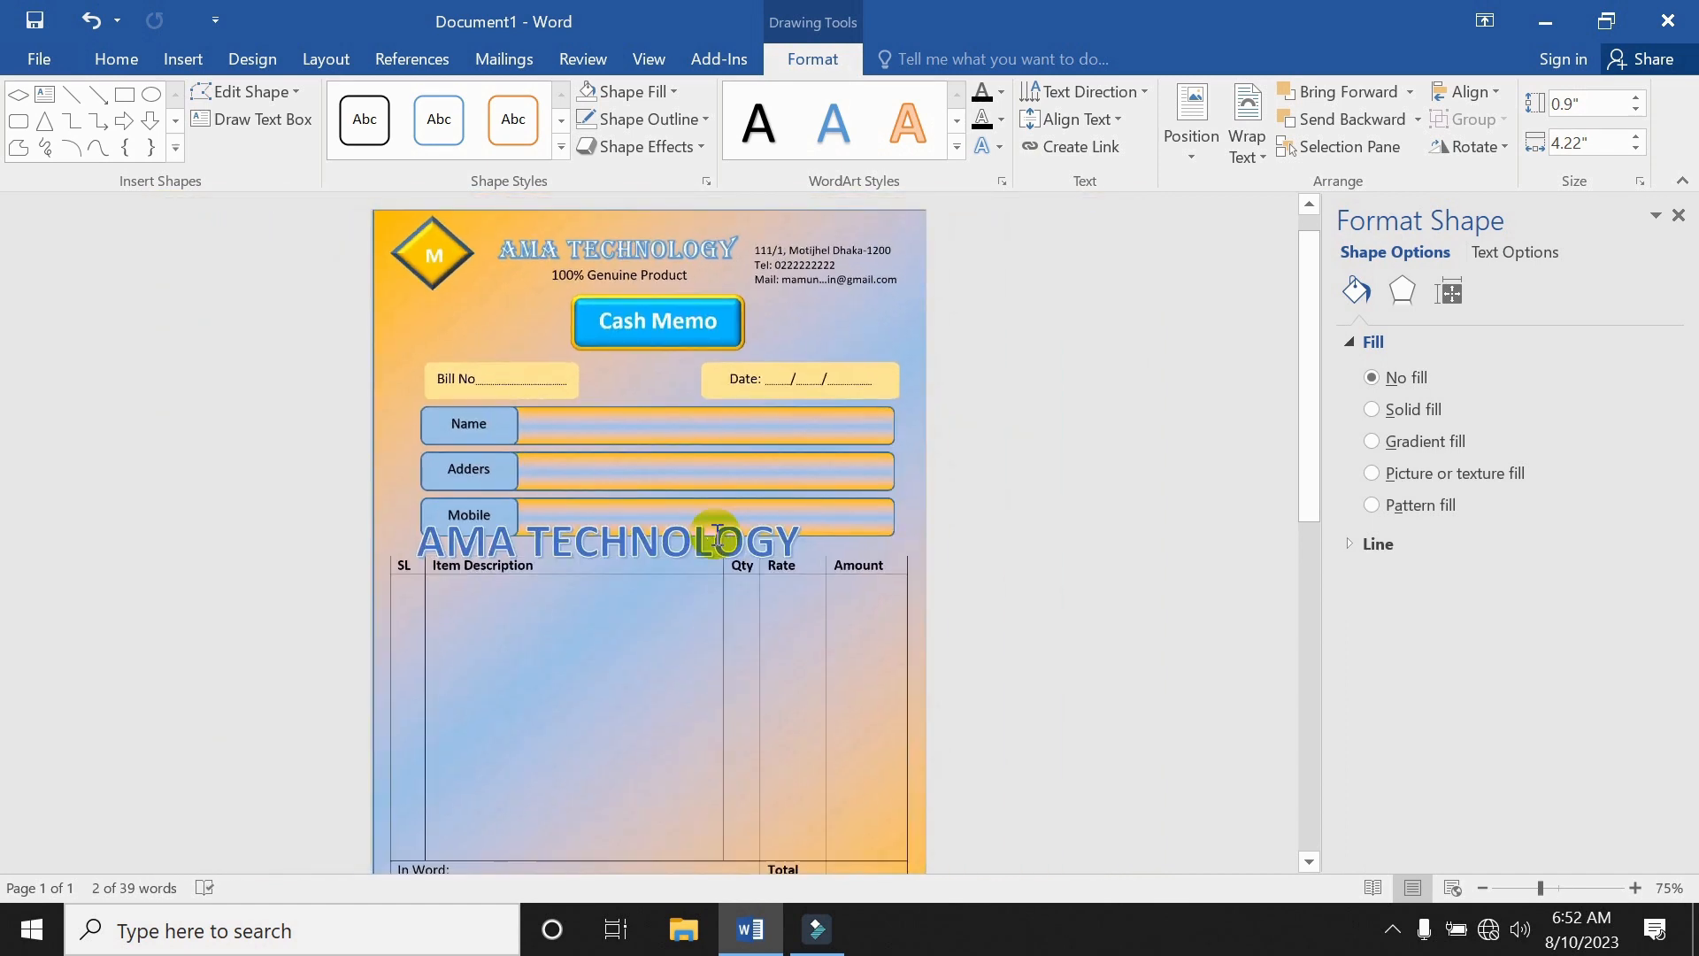
Move the WordArt into the table body, apply the Algerian font, and rotate it.
left_click_drag(709, 516, 732, 675)
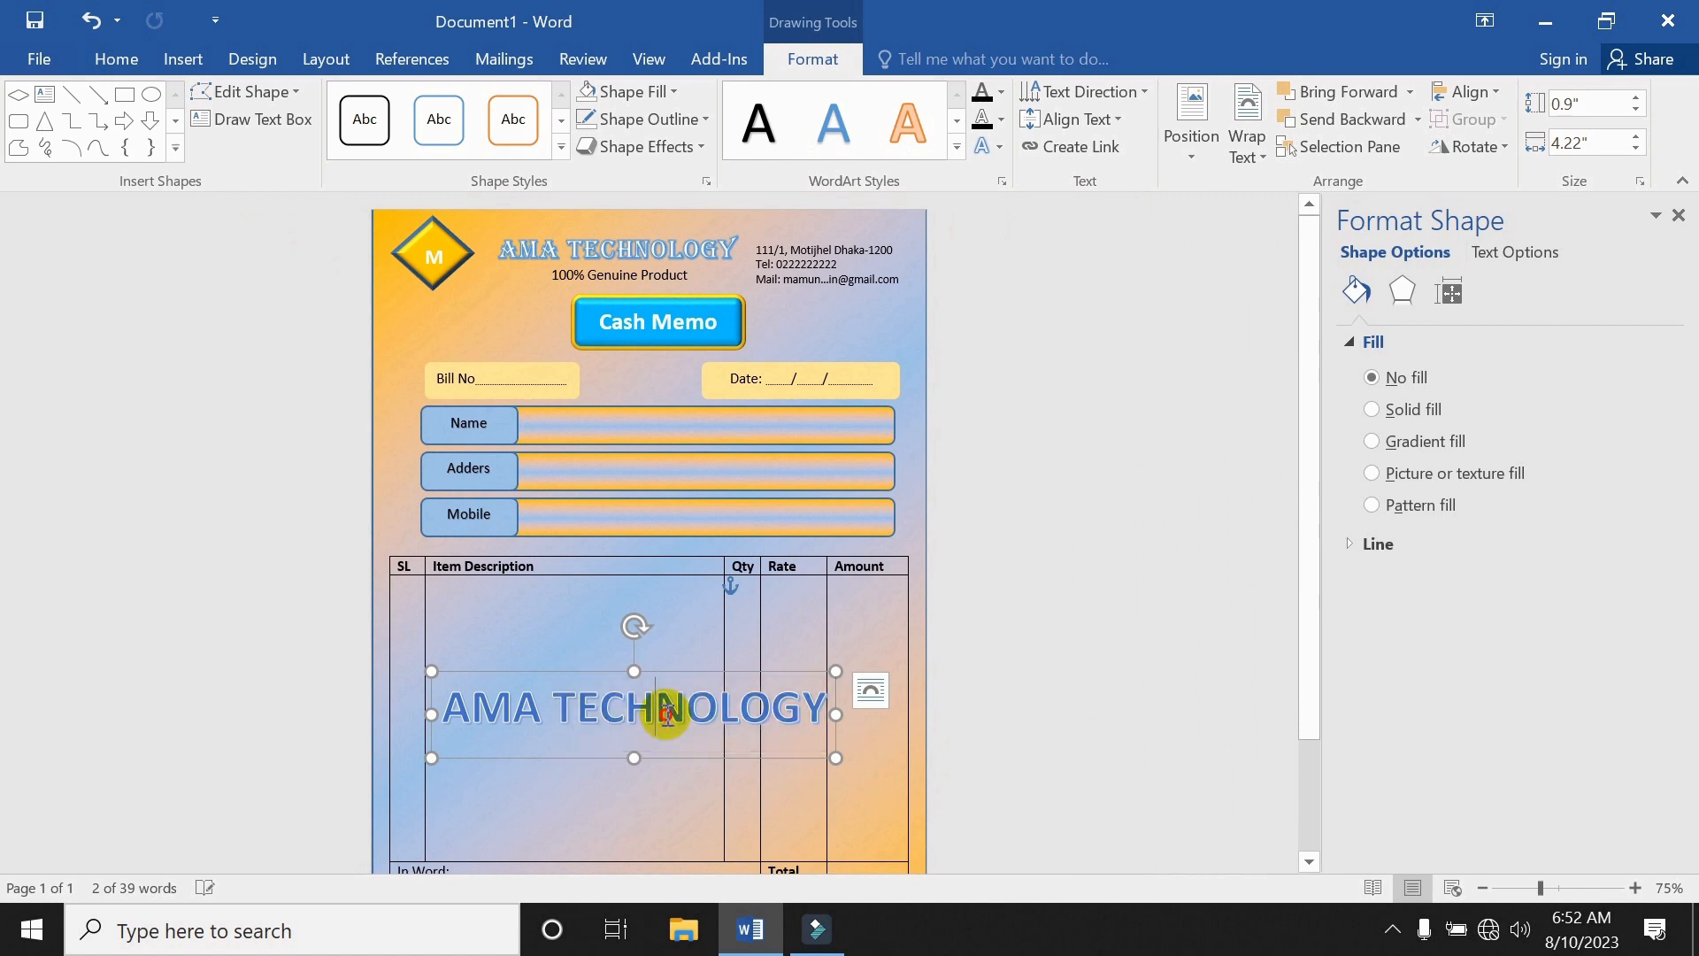
triple_click(666, 713)
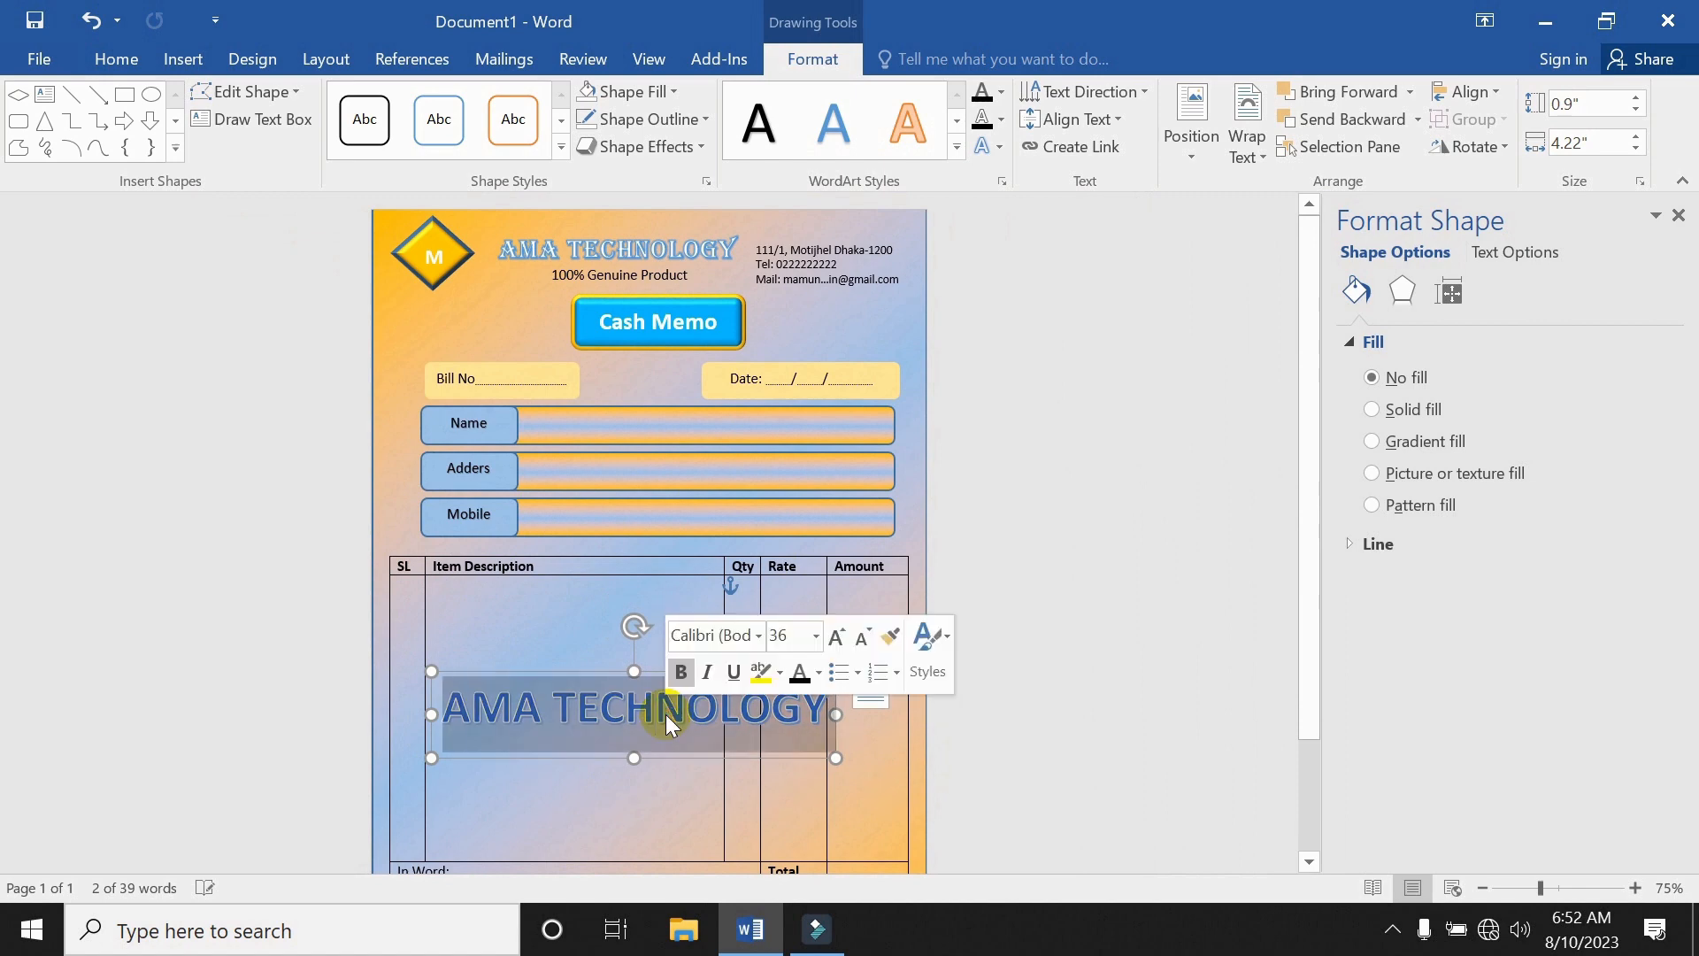
left_click(759, 637)
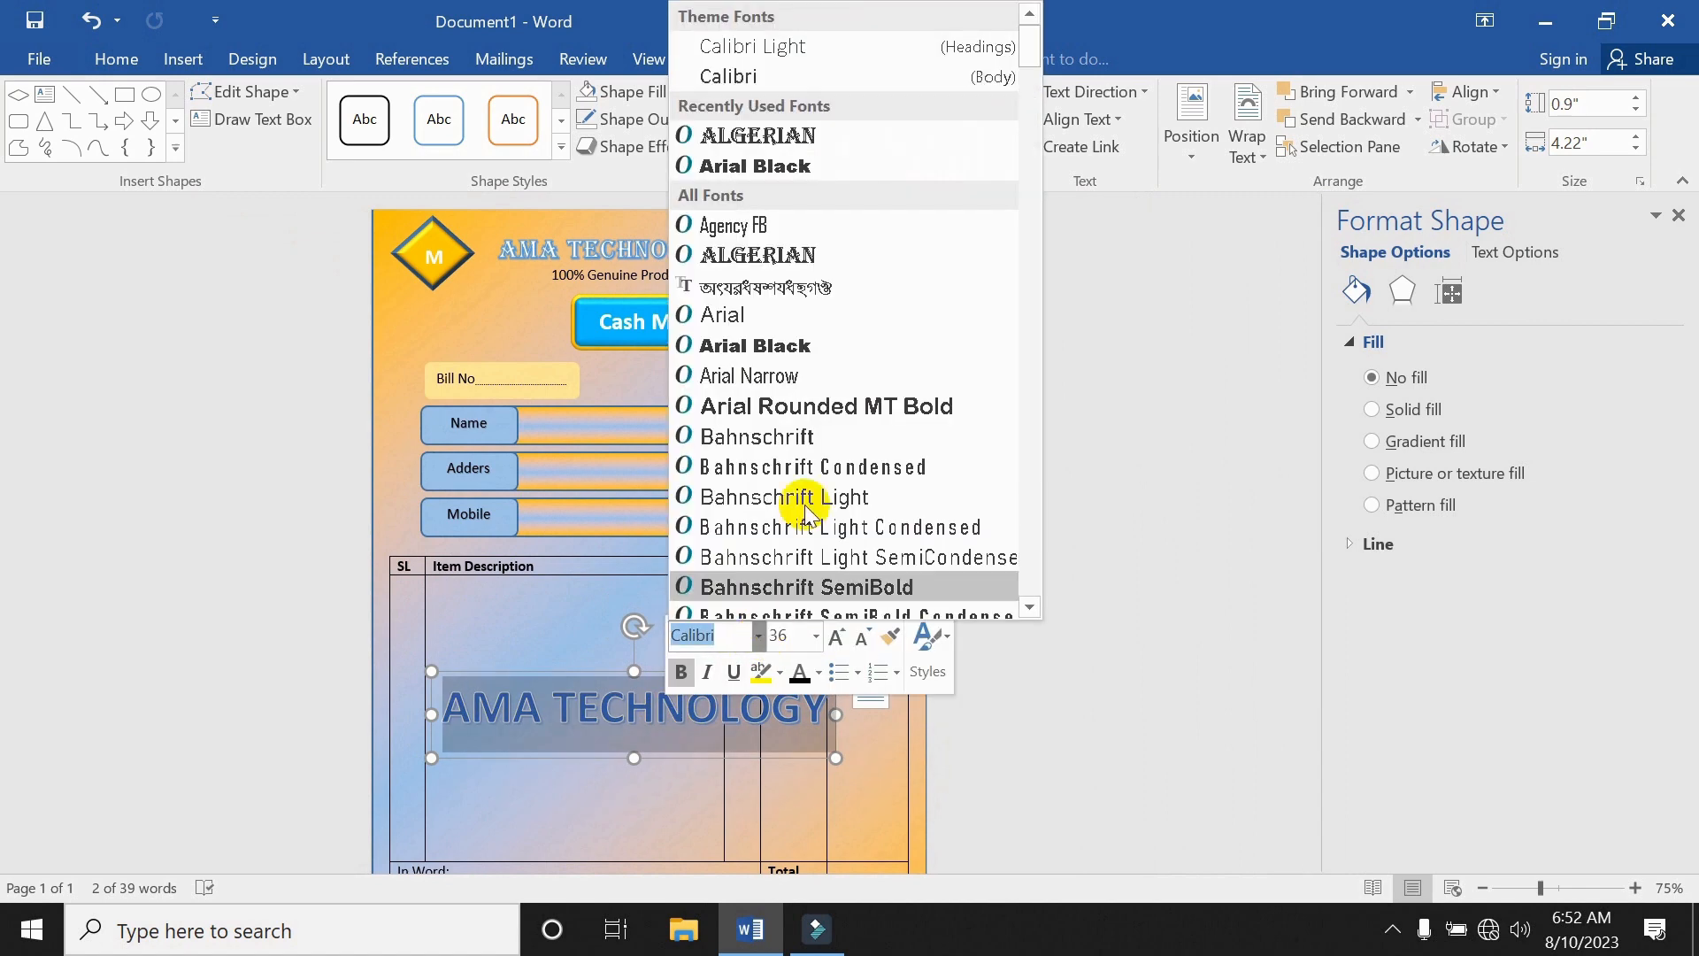
left_click(793, 140)
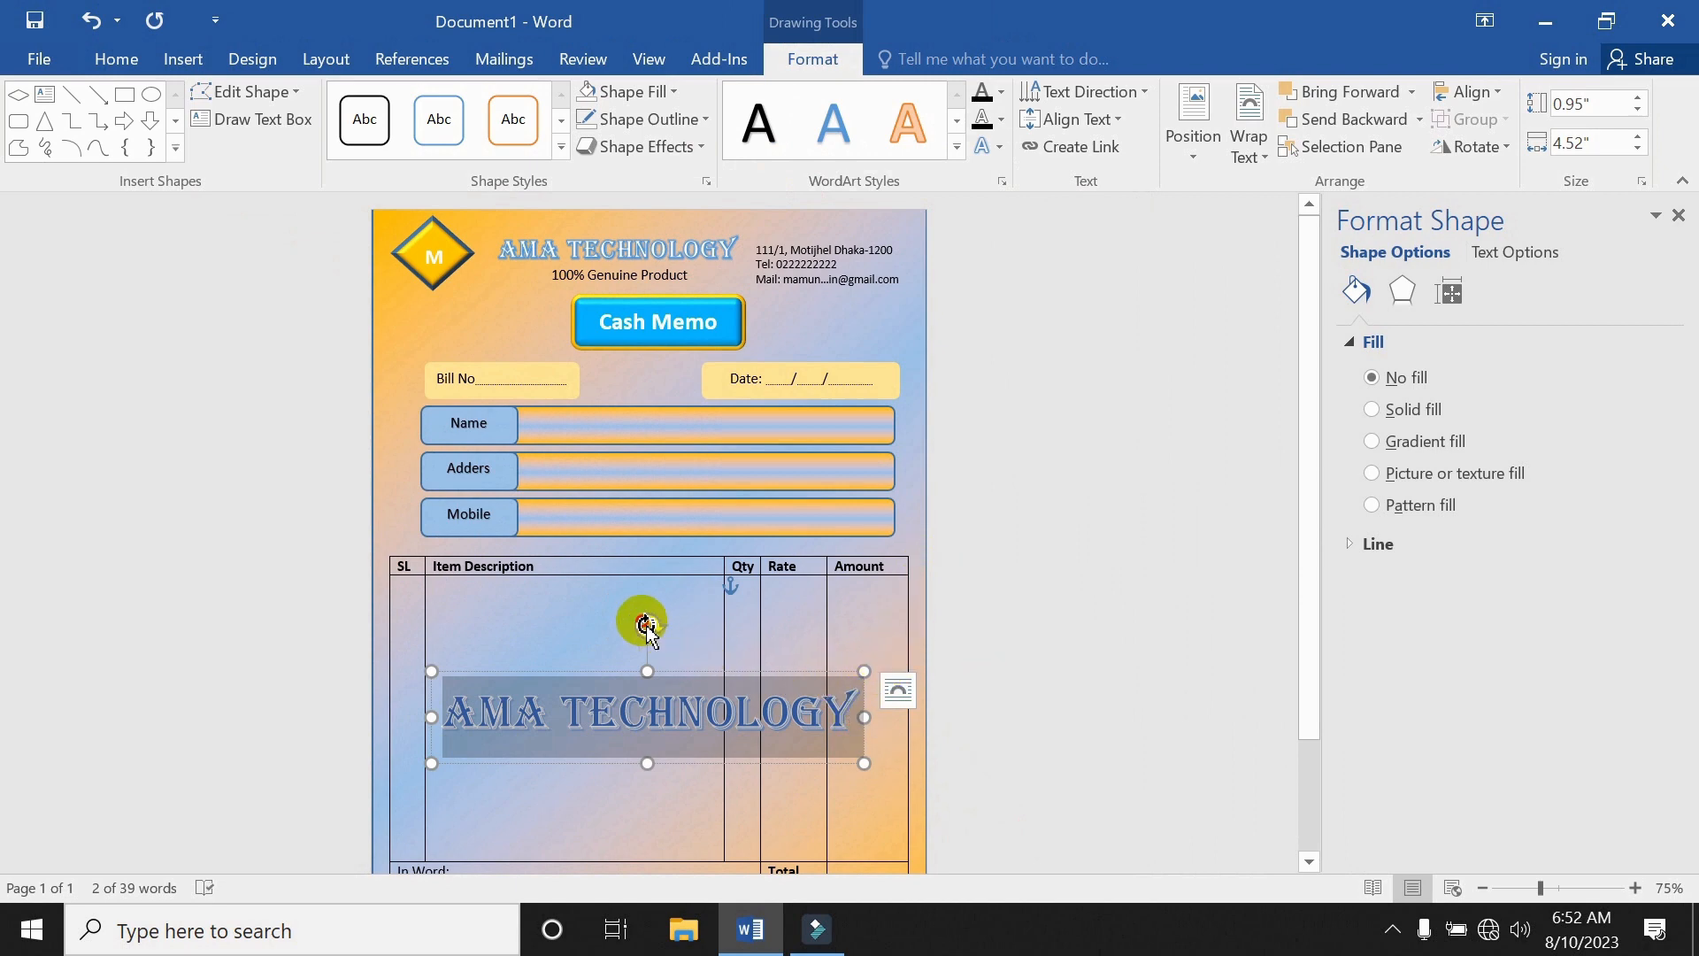
left_click_drag(648, 630, 663, 672)
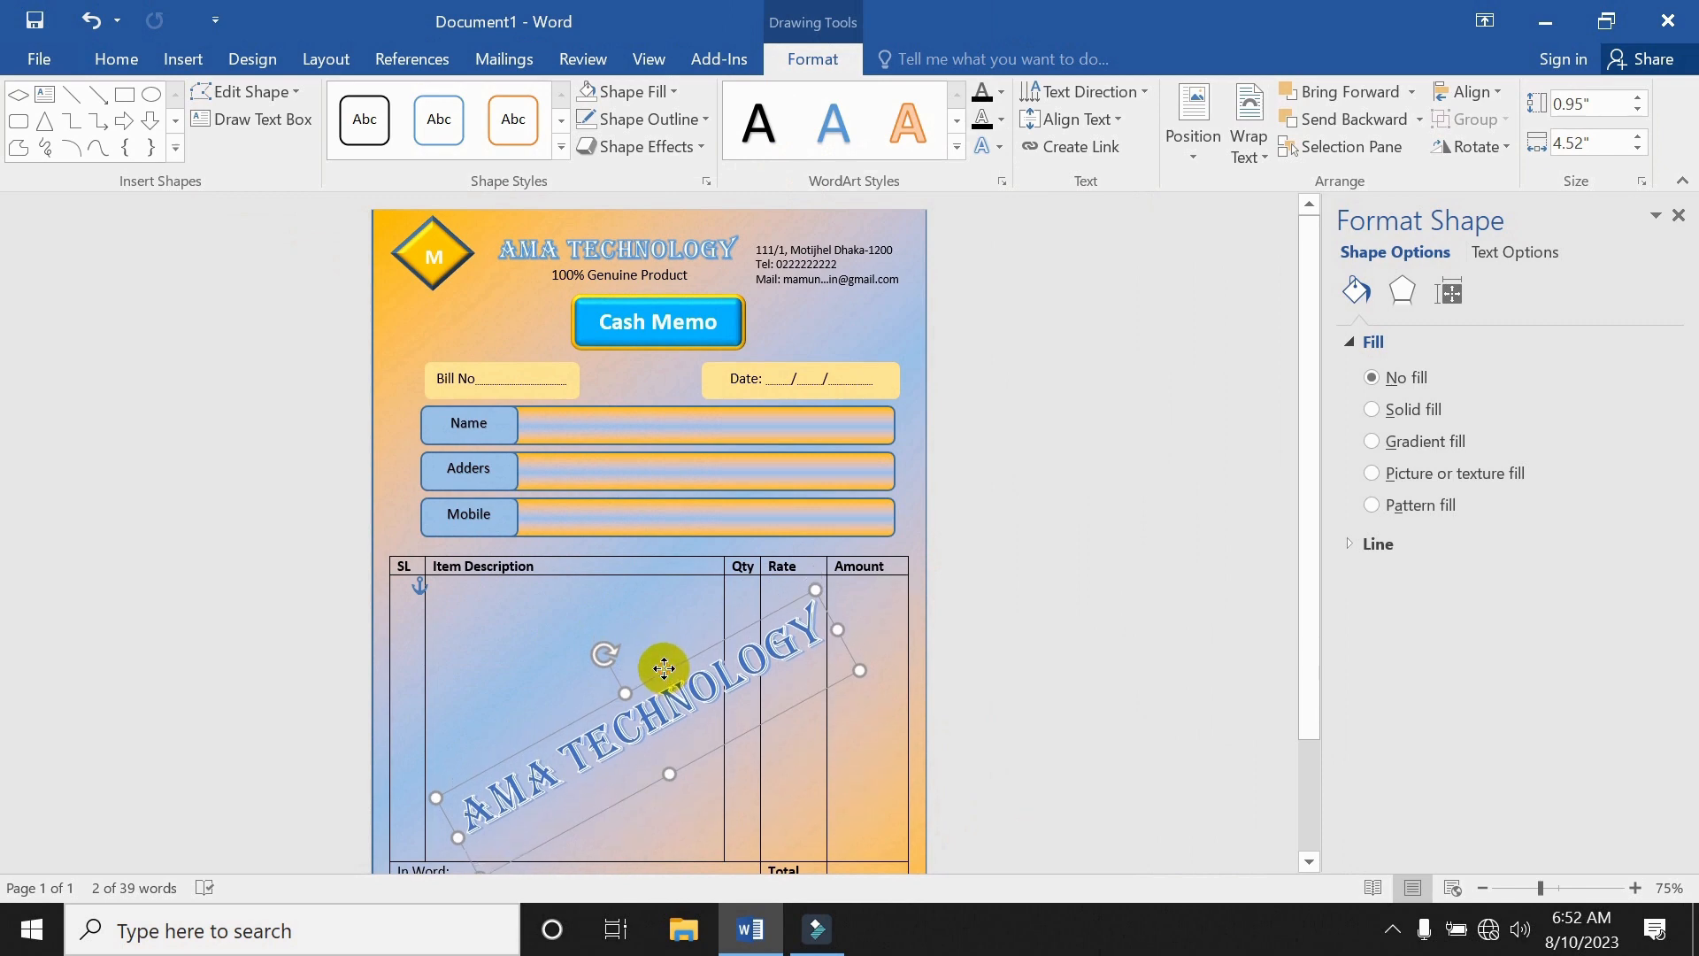
left_click(729, 694)
Resize the watermark text to 24 pt and shift it lower and right within the table.
left_click(729, 694)
triple_click(706, 698)
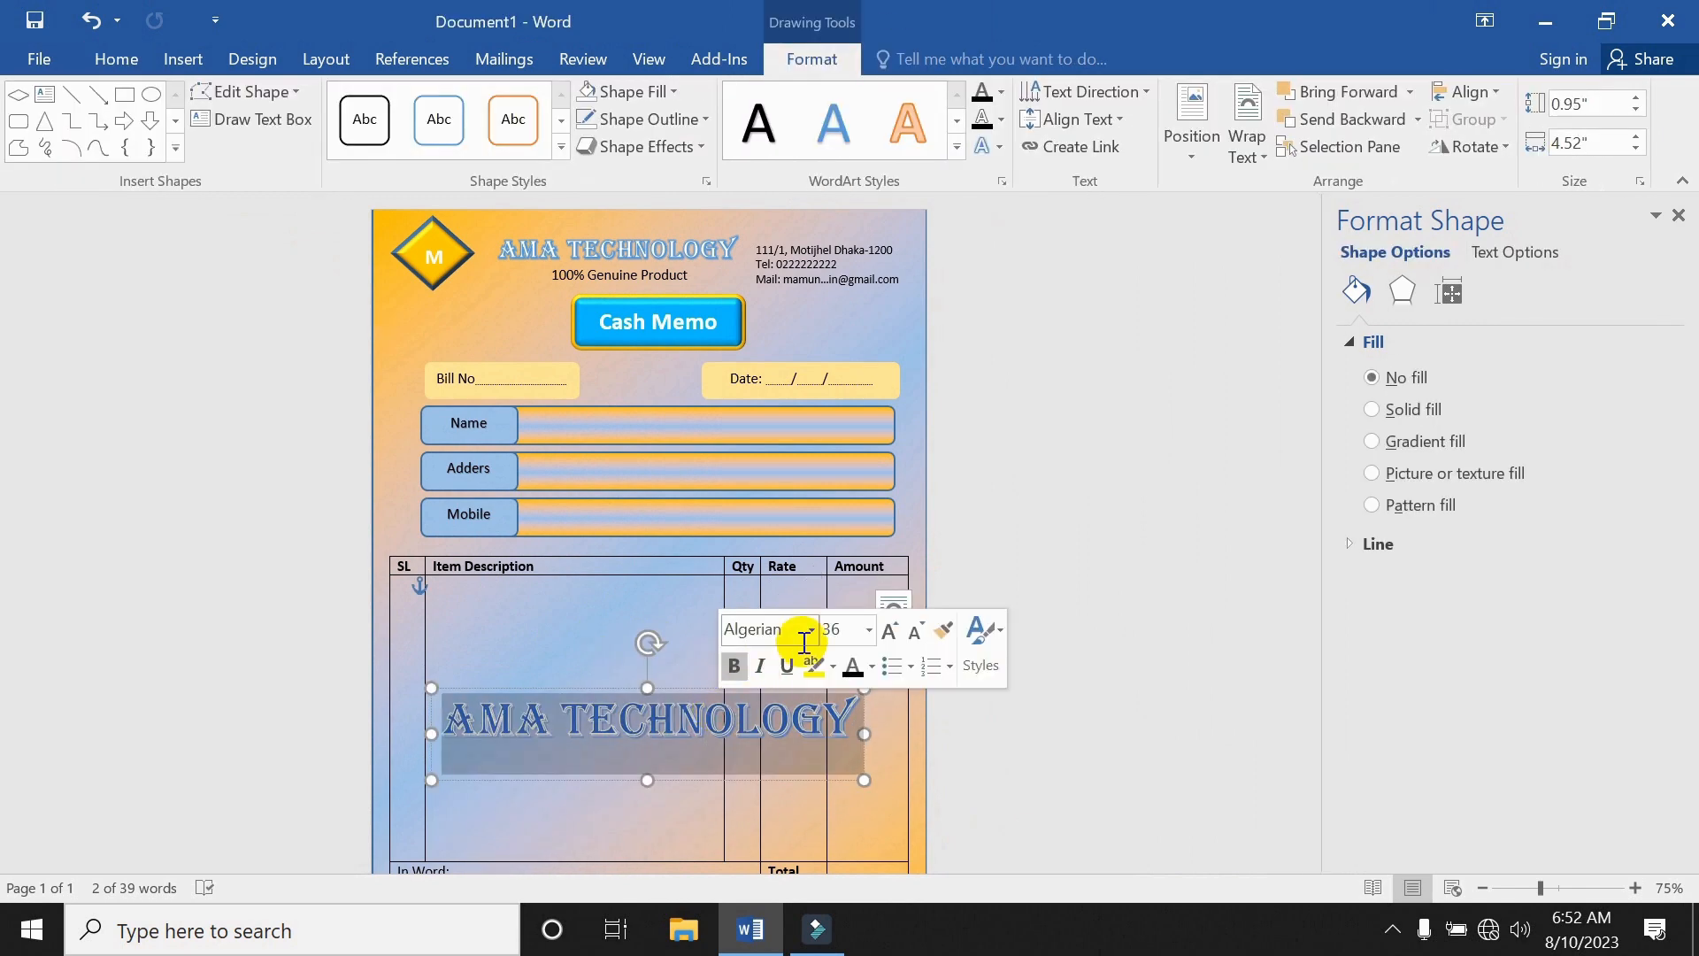
left_click(869, 629)
left_click(851, 479)
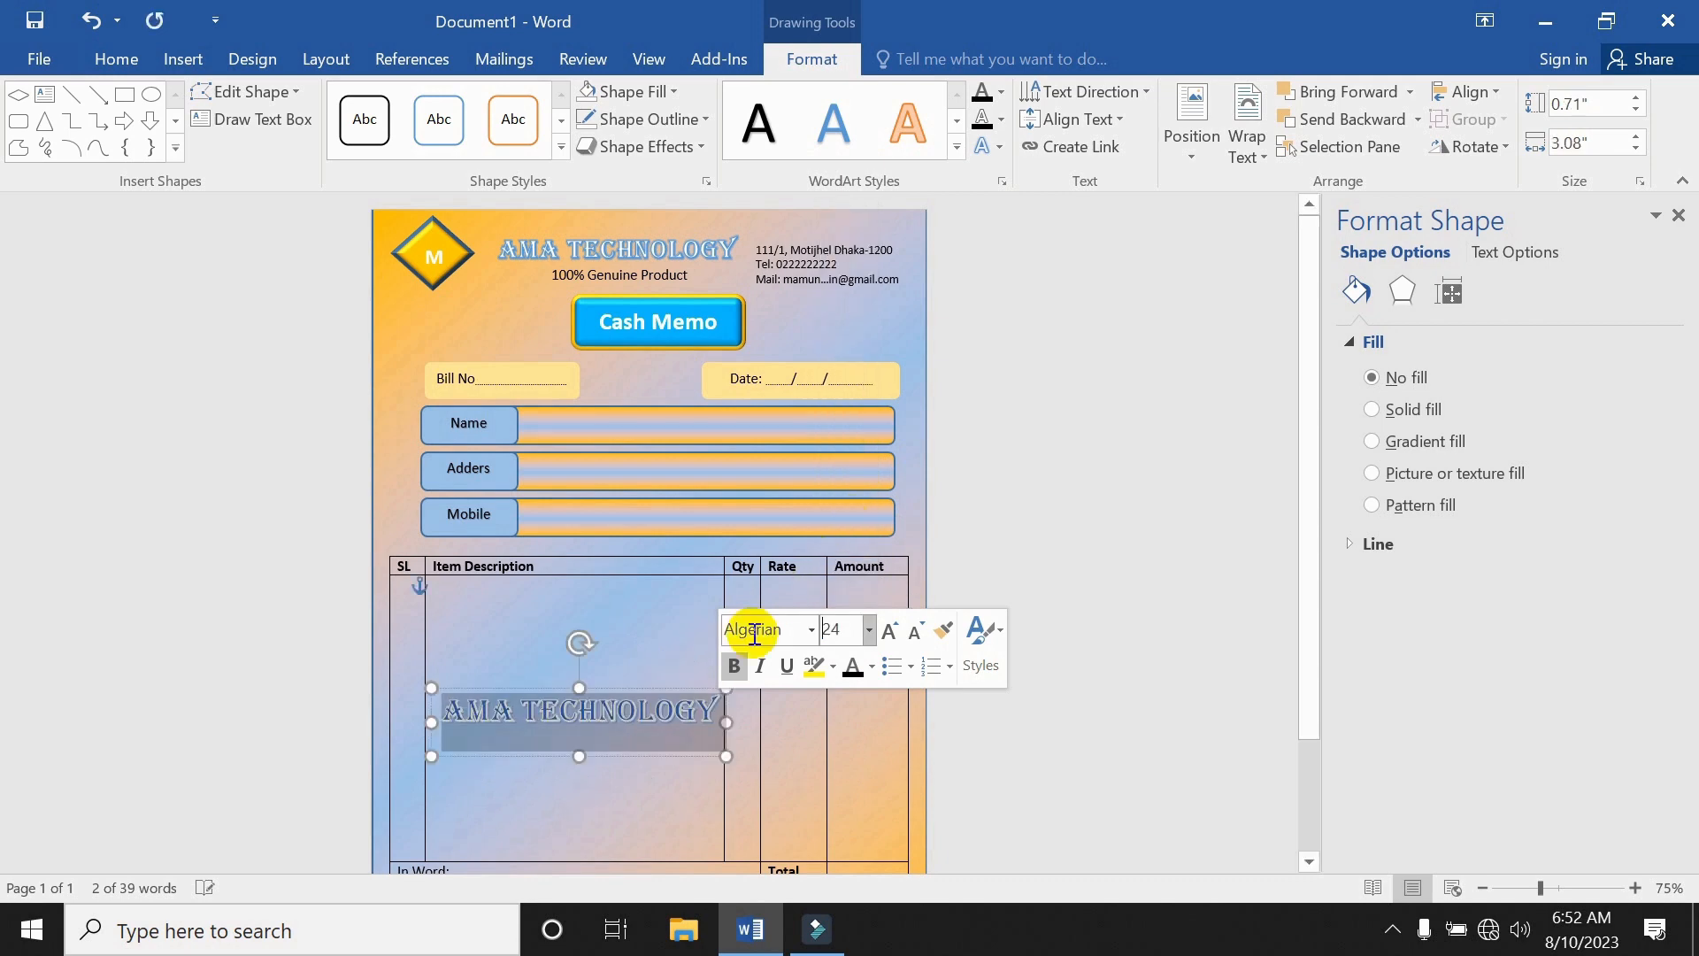
left_click(690, 737)
left_click(682, 655)
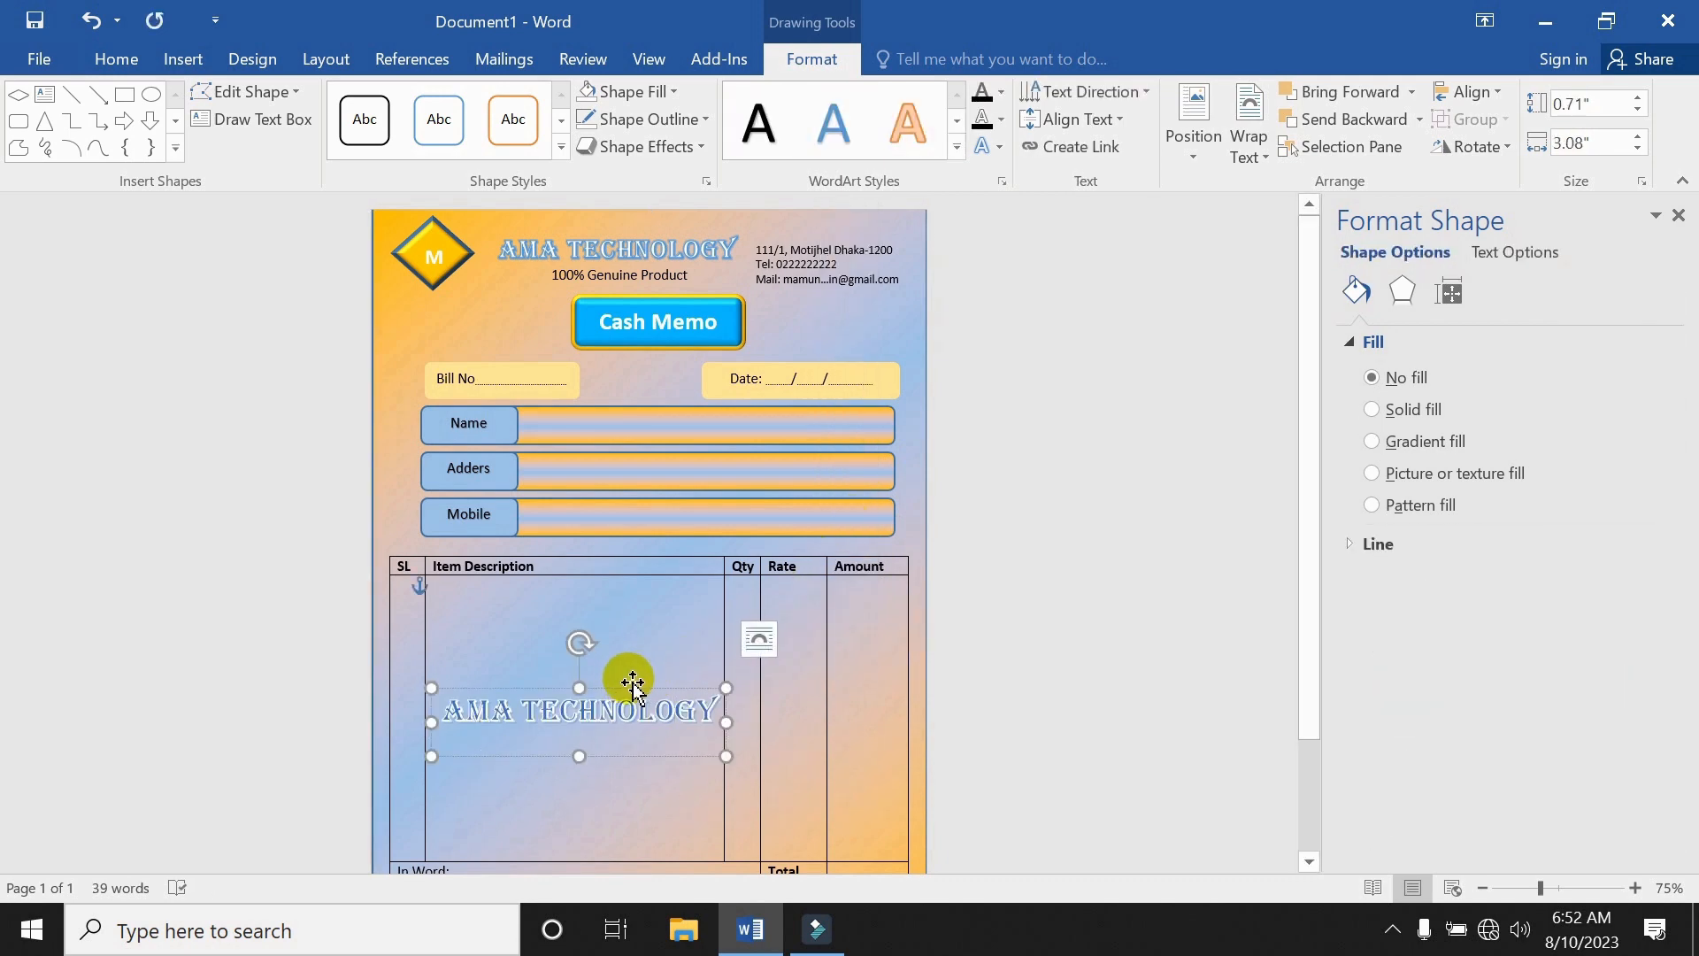
left_click_drag(630, 675, 694, 702)
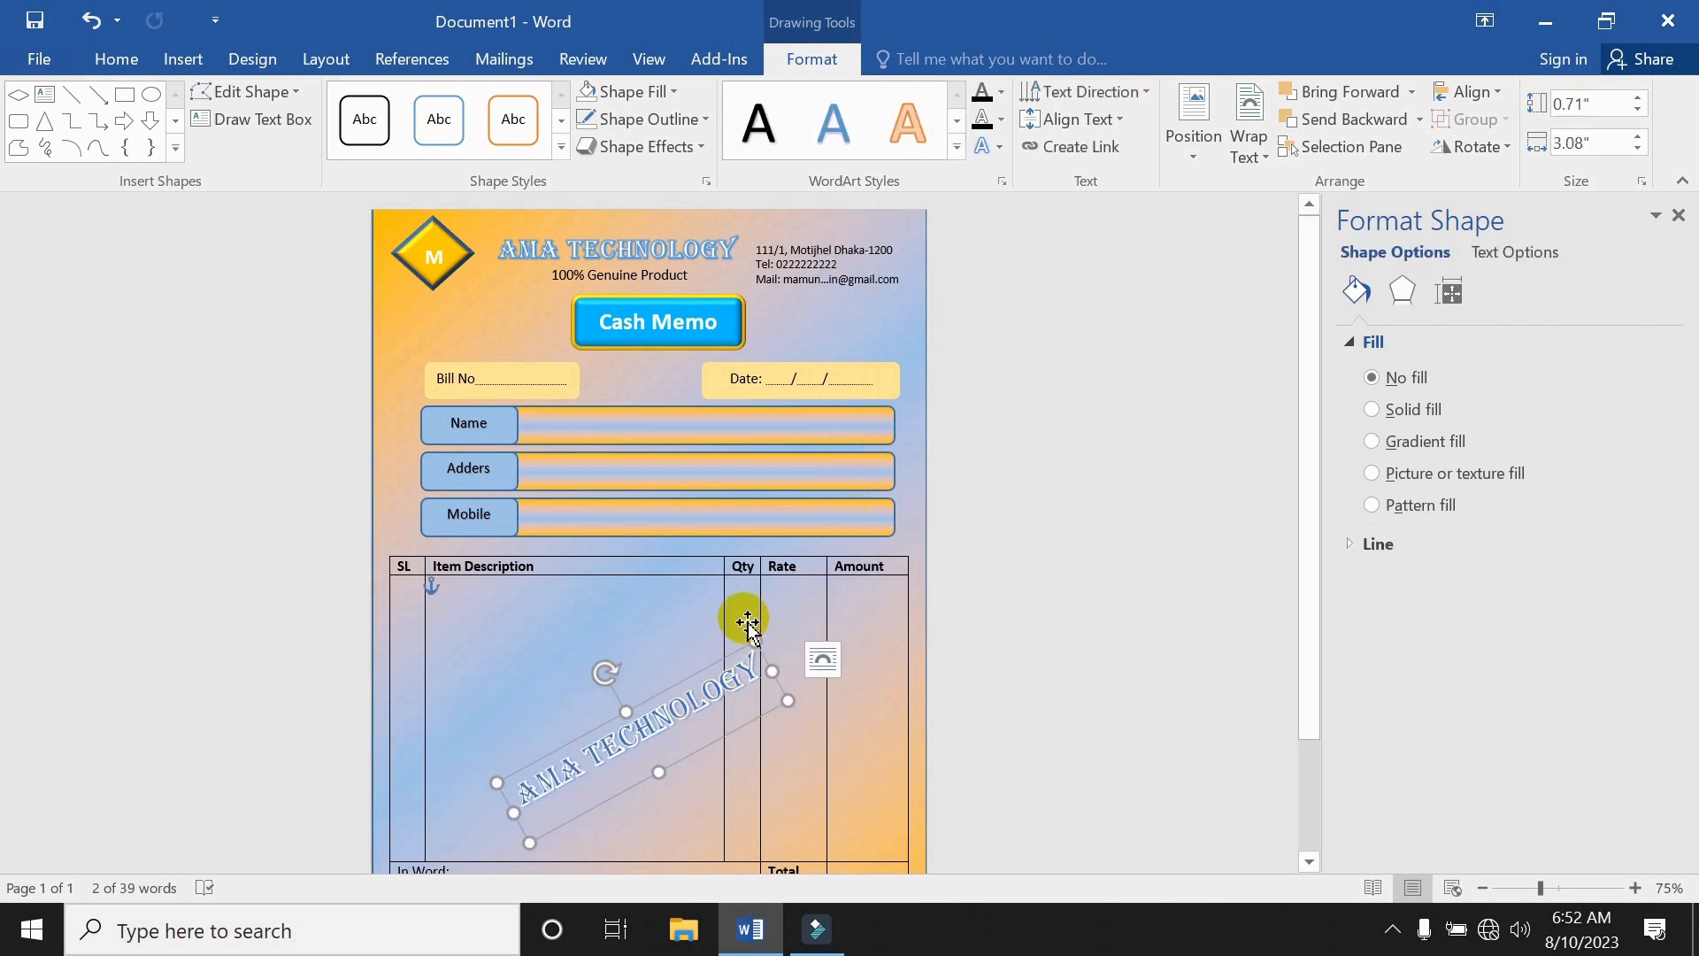
left_click(717, 622)
left_click(675, 705)
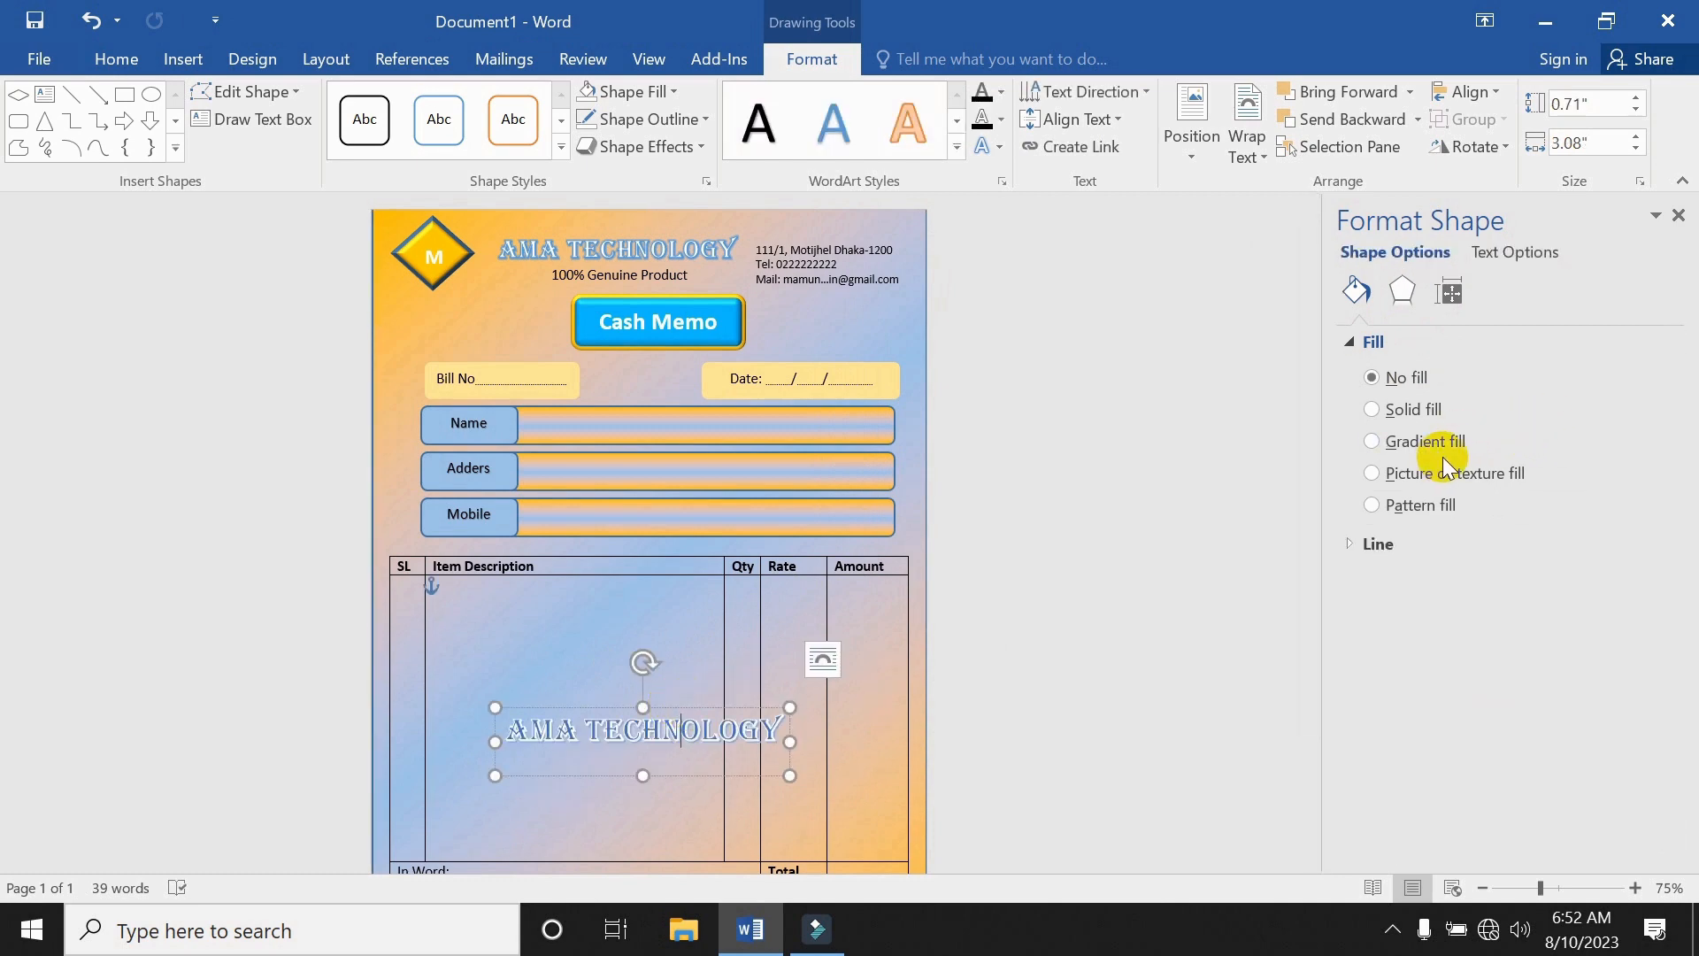
Select all the AMA TECHNOLOGY text and set its Text Outline to No line.
left_click(1516, 256)
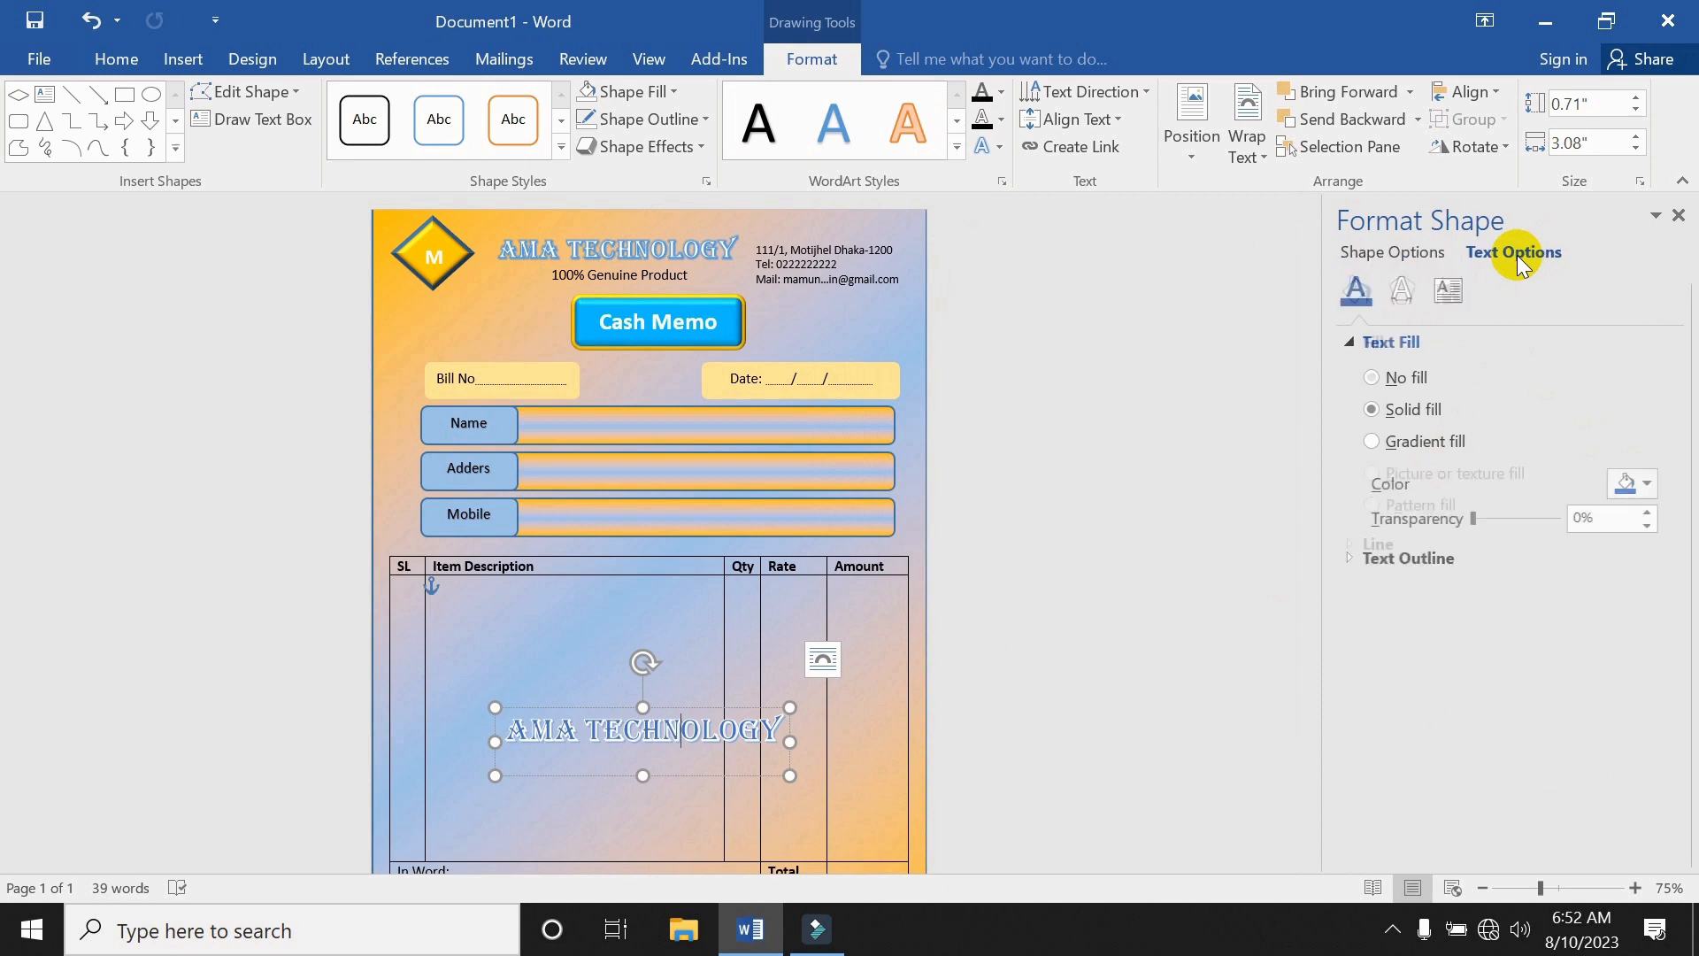
left_click(1347, 557)
left_click(1428, 597)
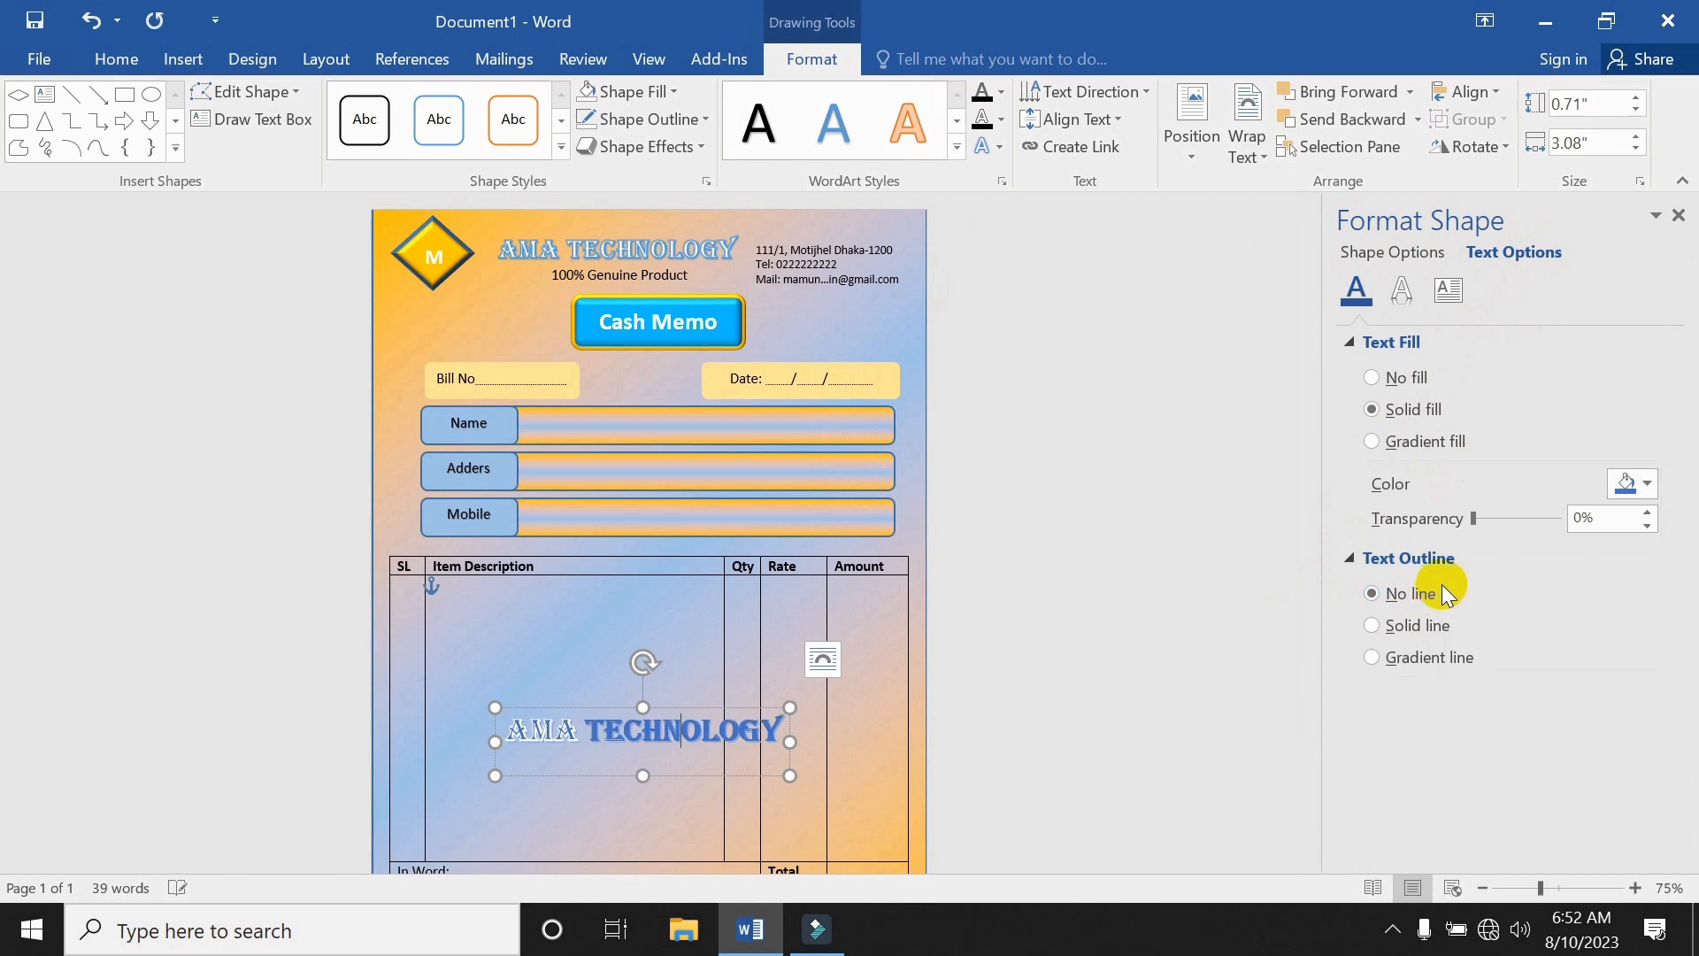
triple_click(683, 743)
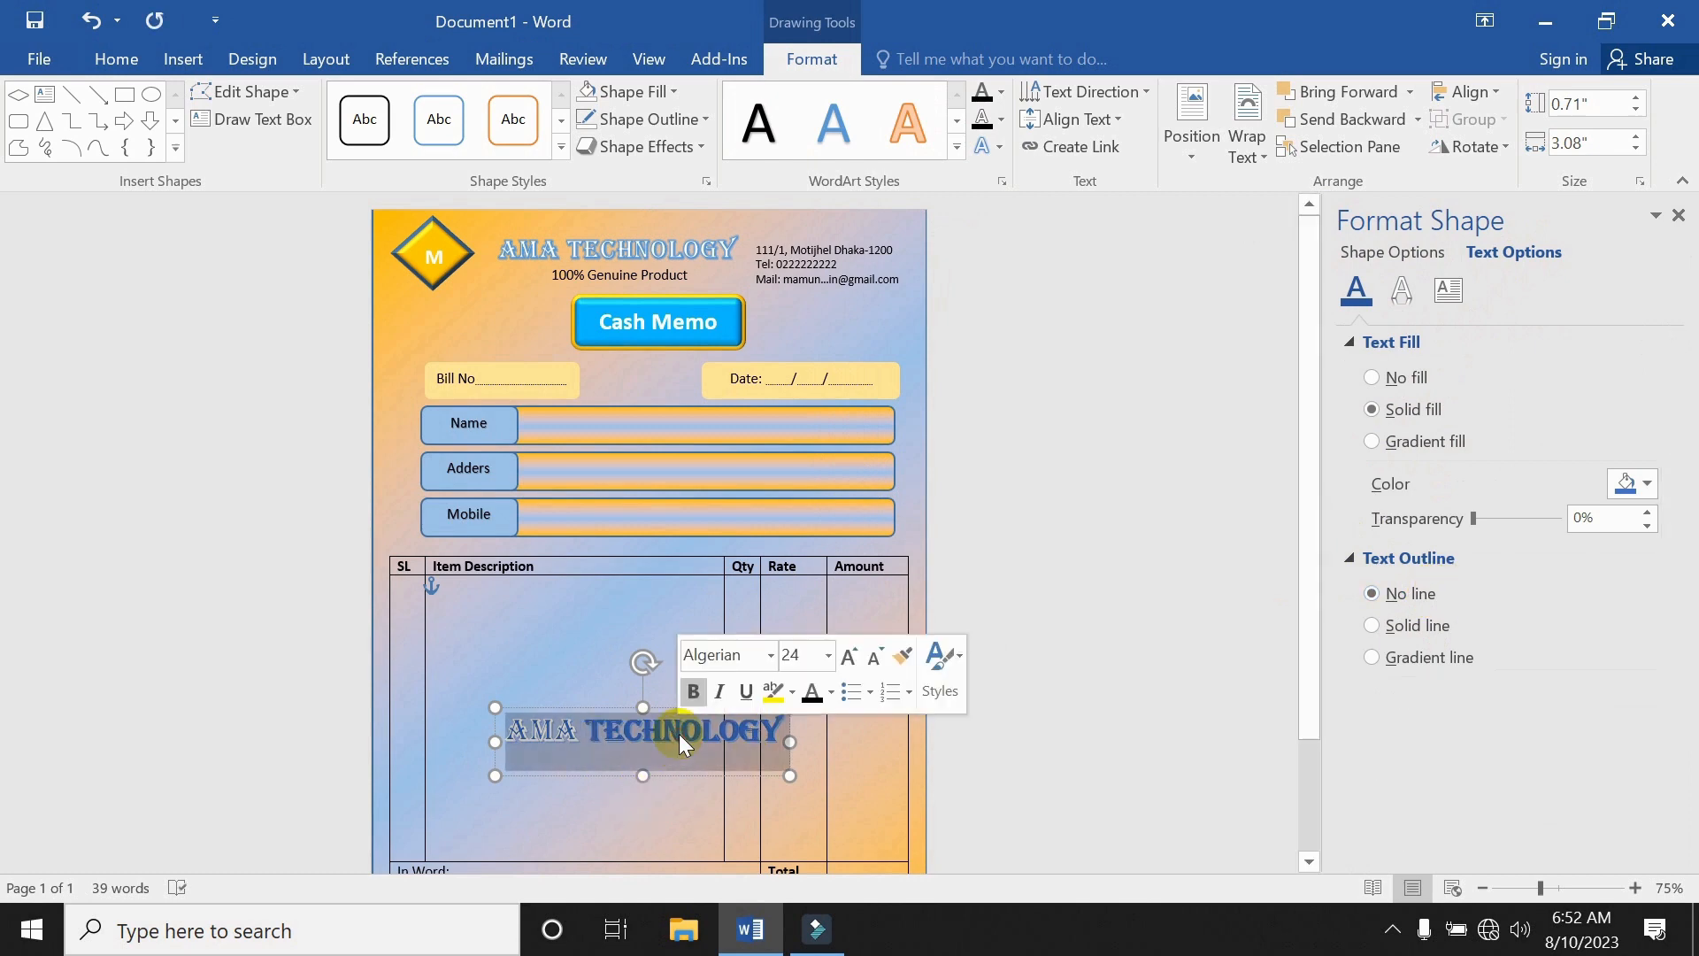
left_click(1416, 625)
left_click(1412, 594)
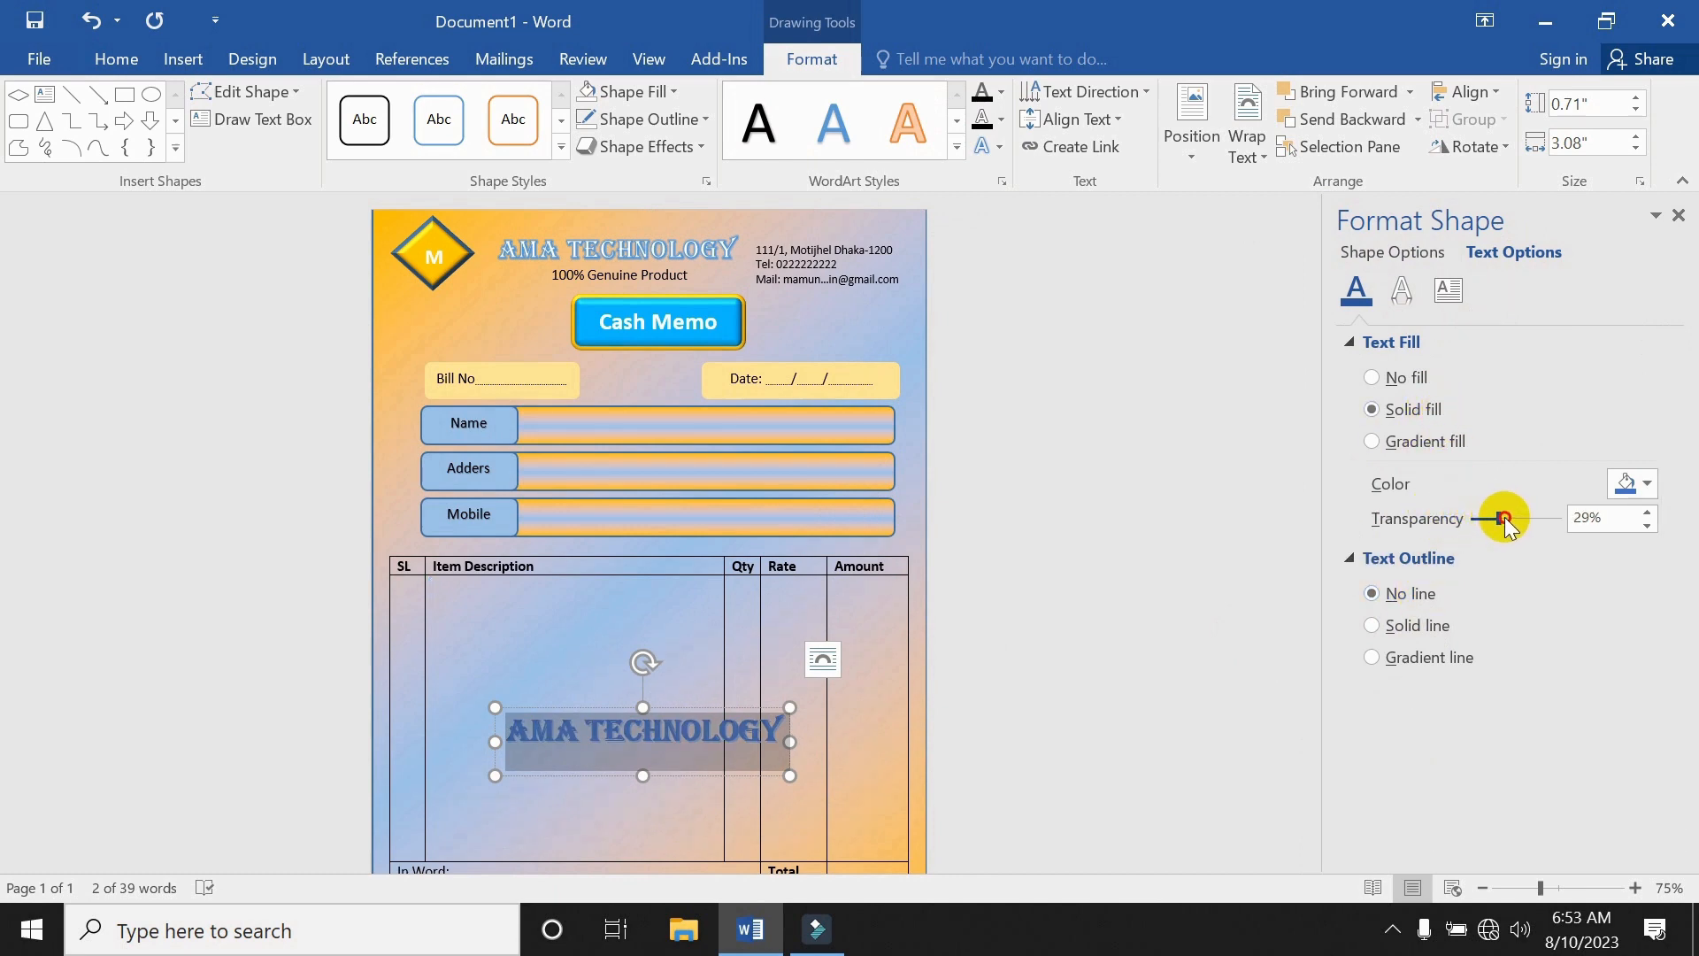
Set the AMA TECHNOLOGY text fill transparency to about 83%.
left_click_drag(1507, 522, 1555, 524)
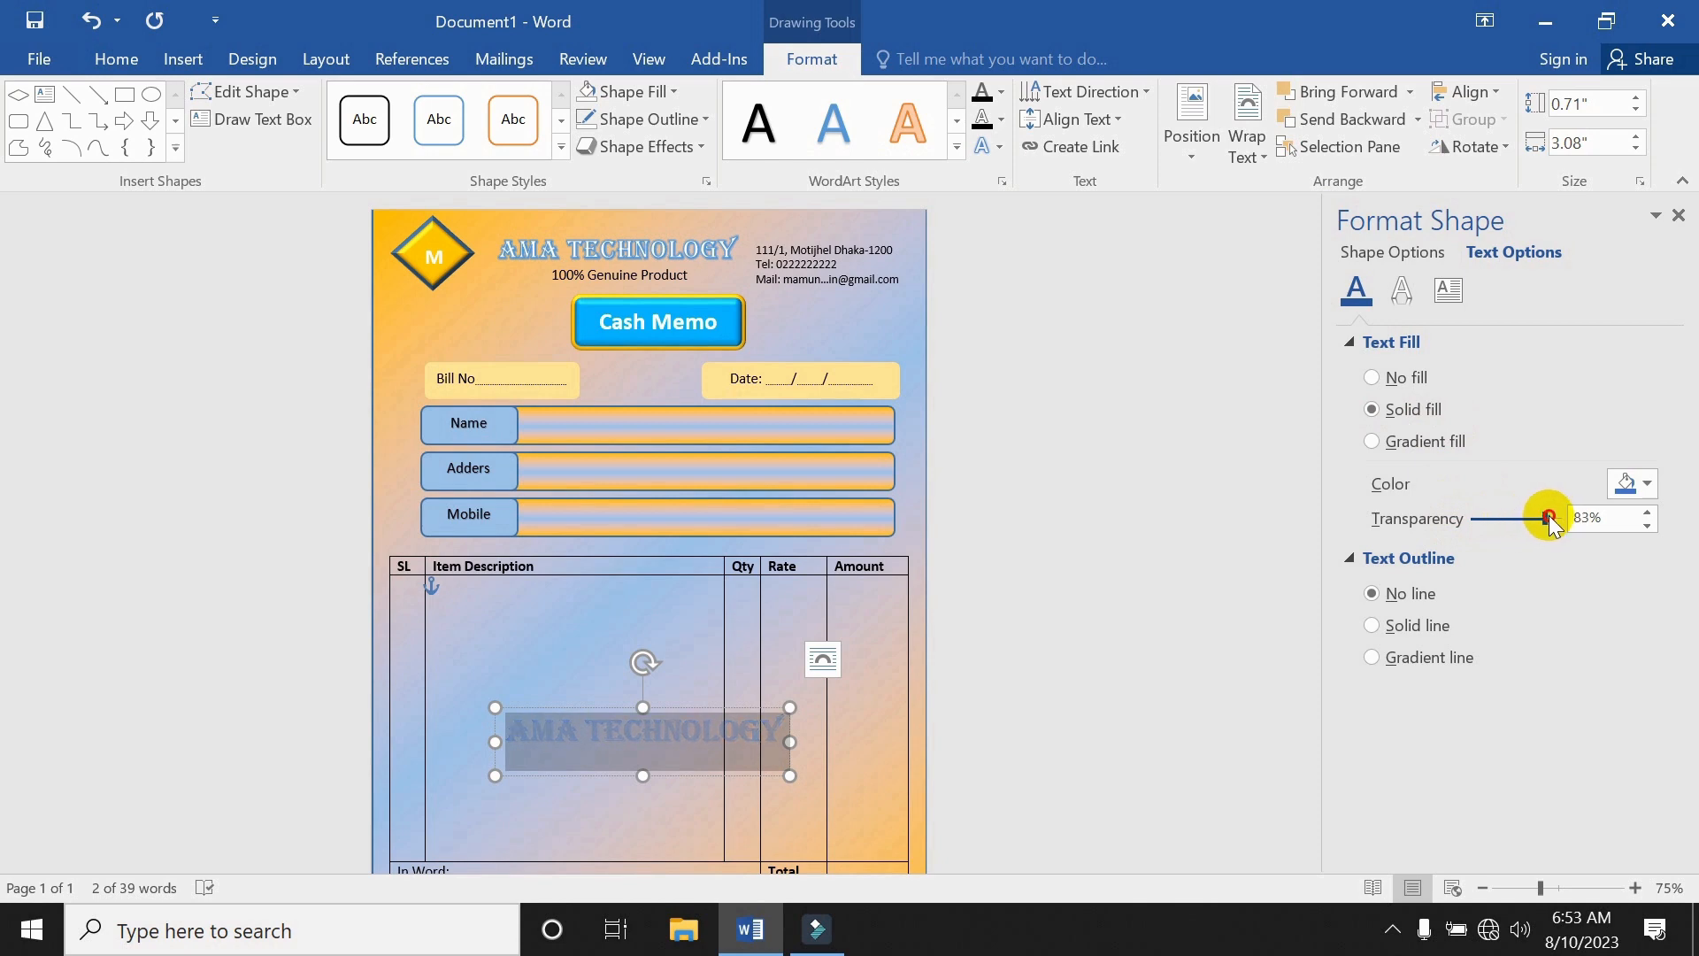
left_click(884, 732)
left_click(677, 717)
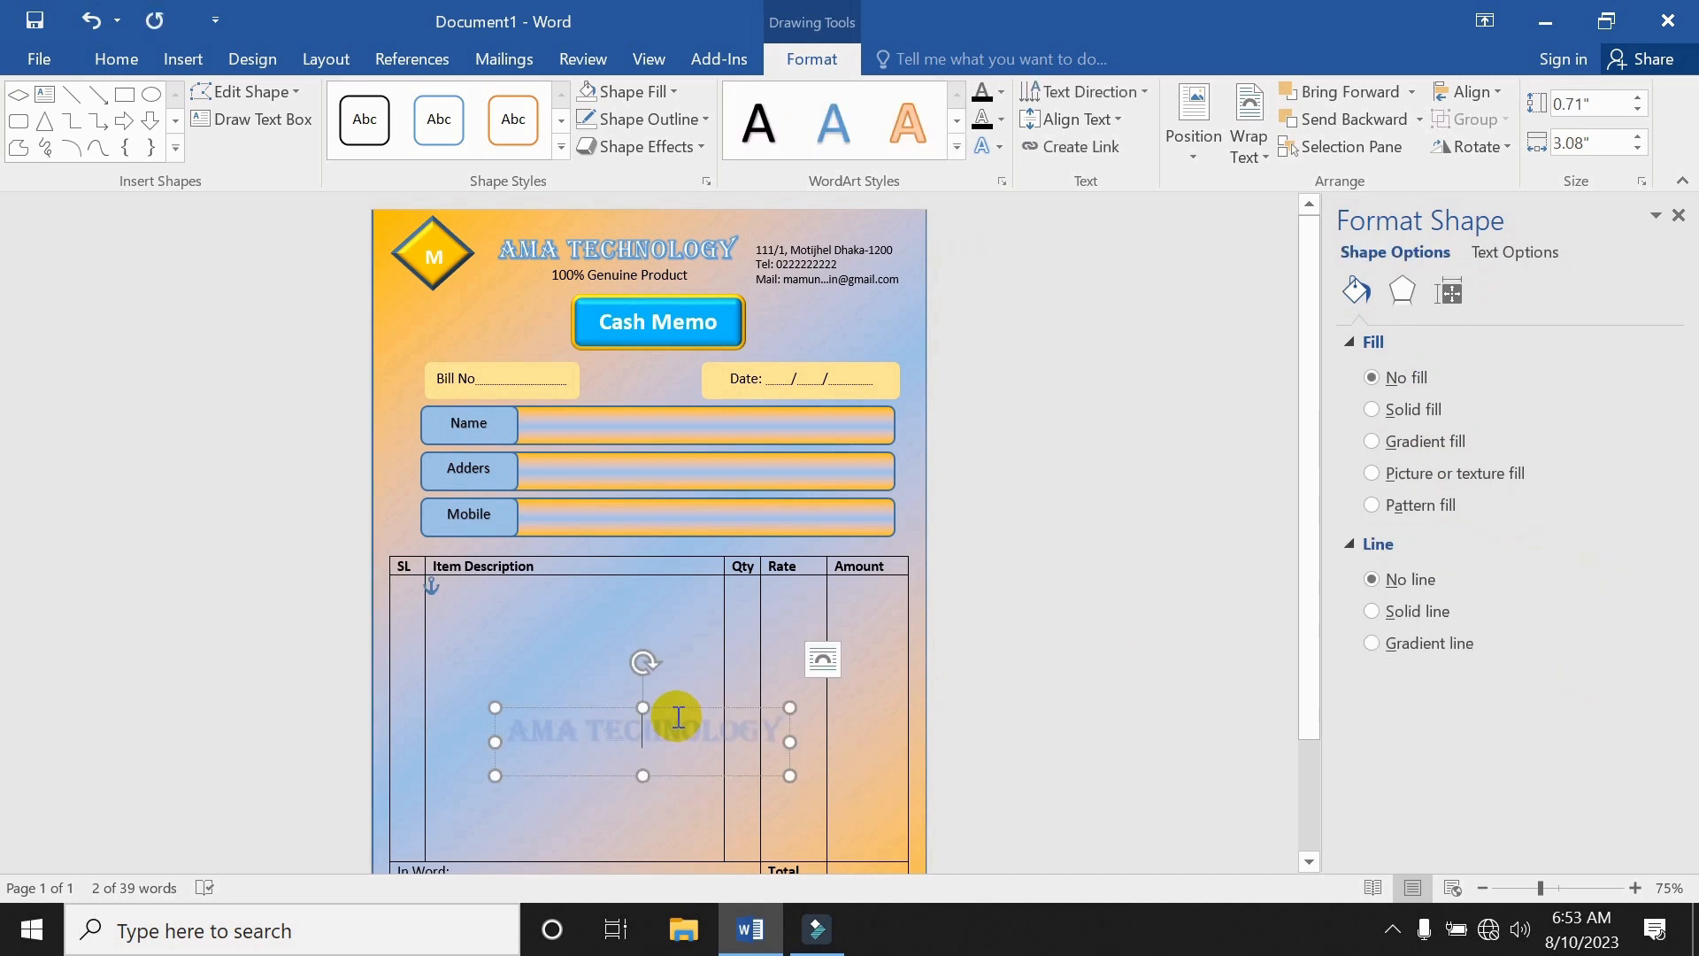
left_click(695, 658)
scroll(697, 662, "down", 4)
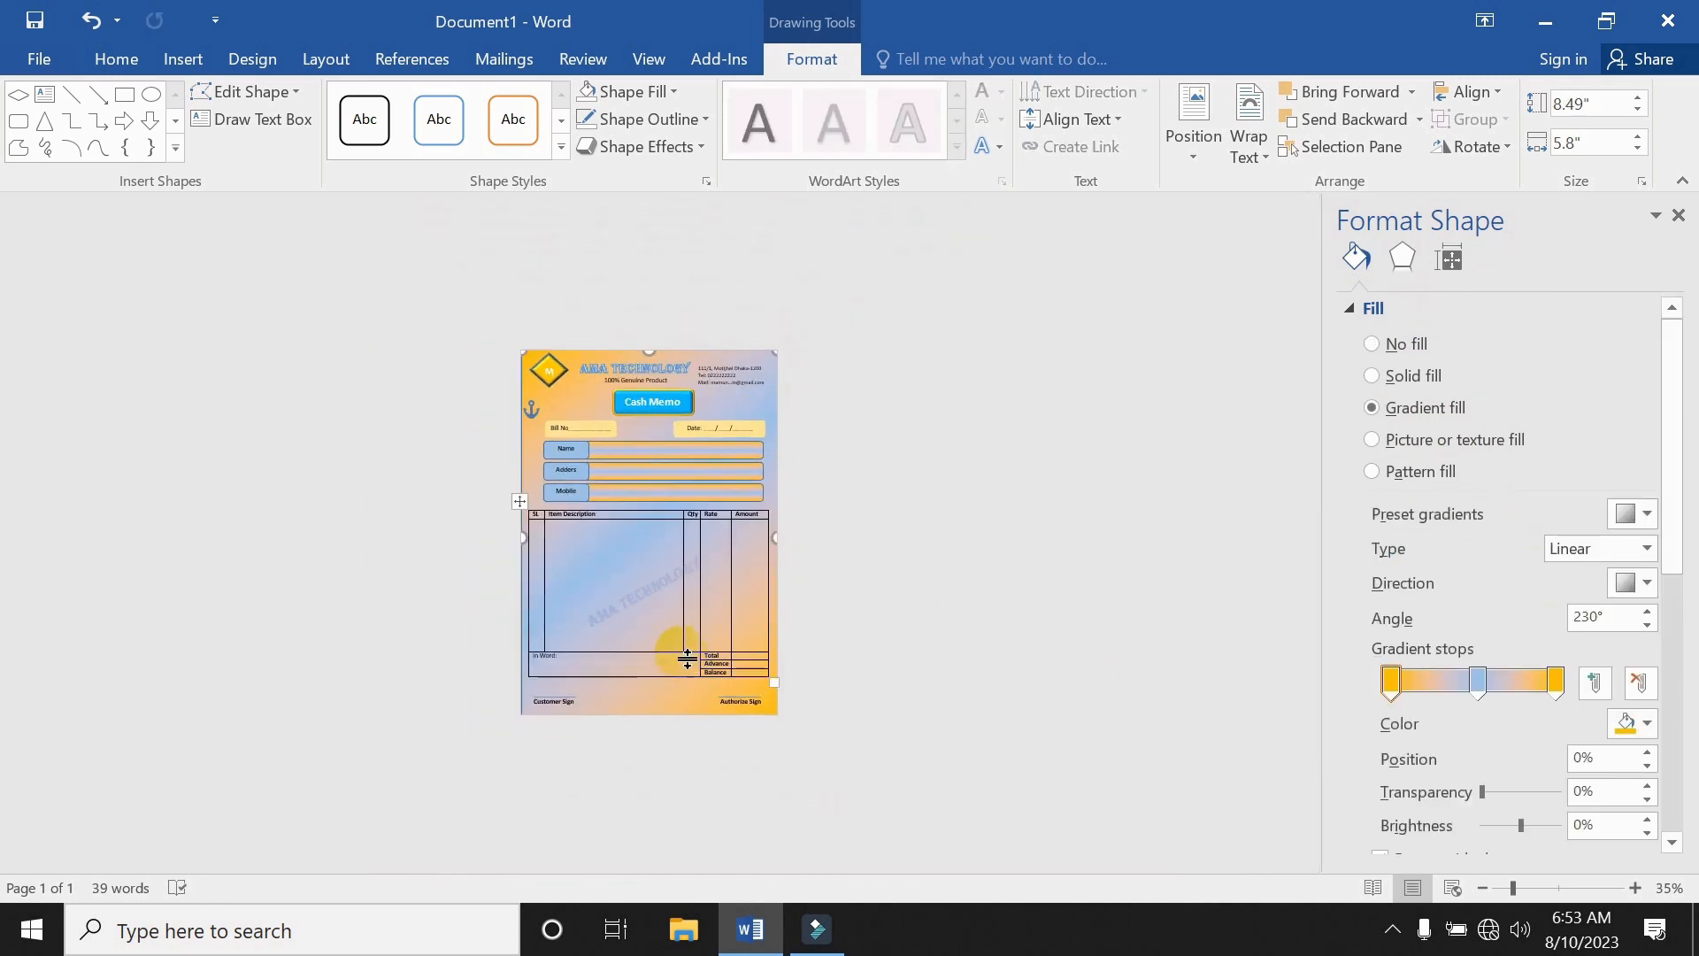
scroll(702, 675, "up", 6)
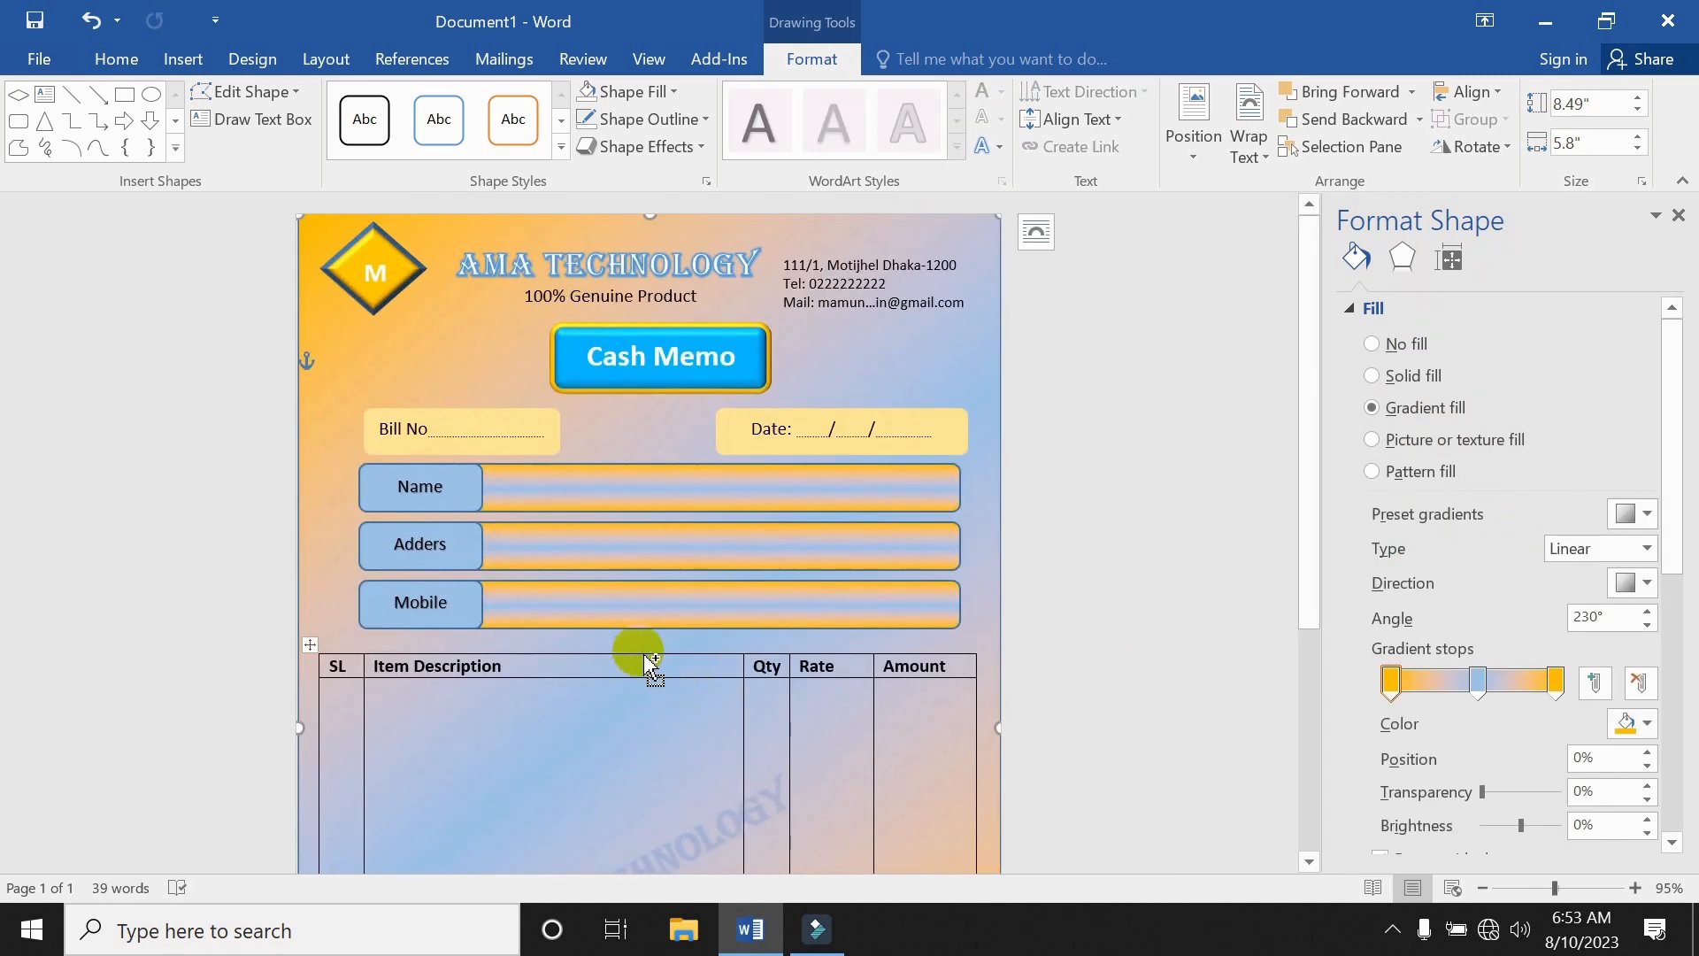
scroll(645, 655, "up", 1)
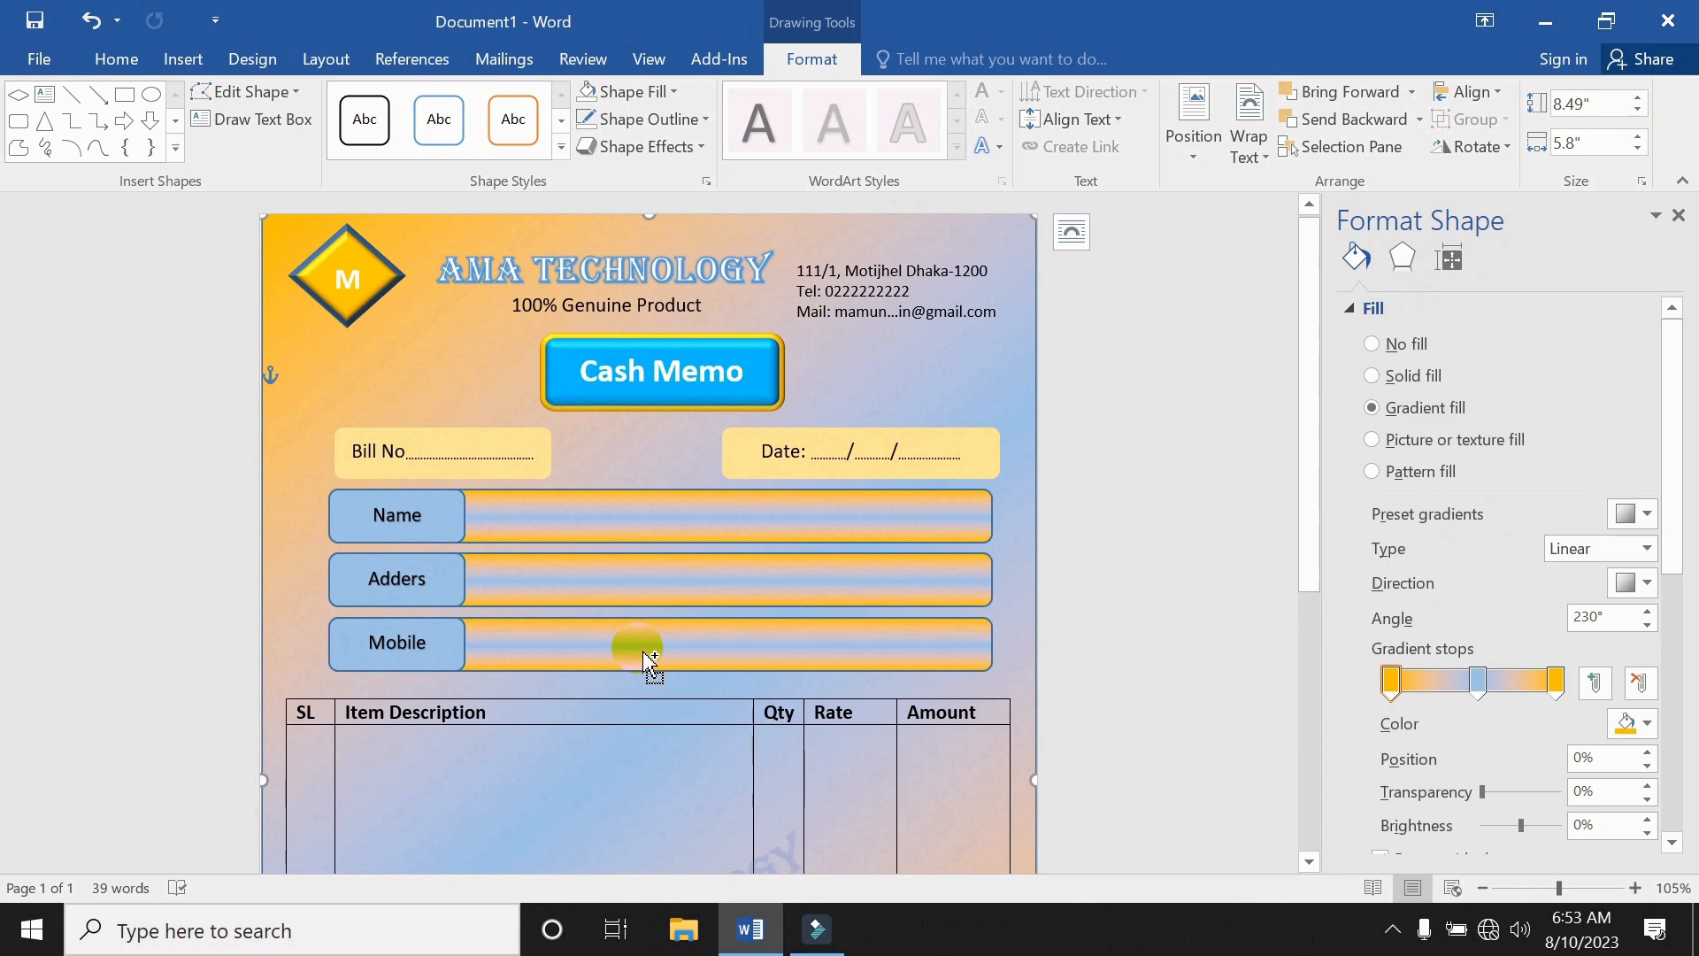
scroll(642, 650, "down", 6)
scroll(641, 651, "up", 4)
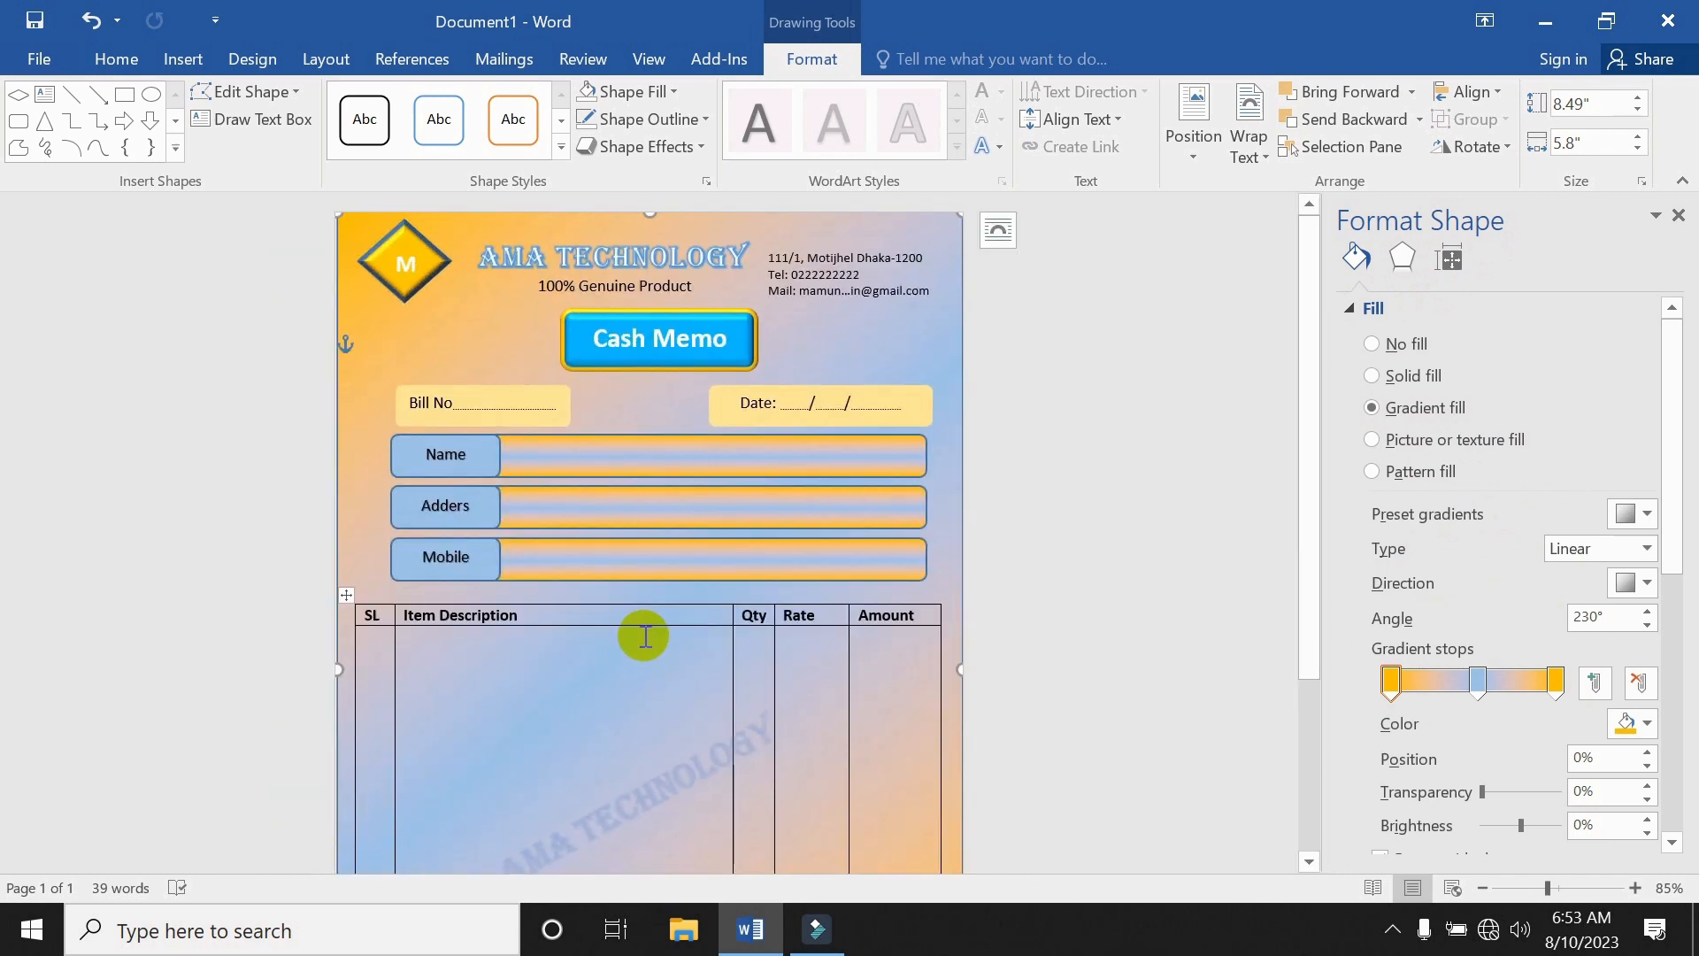
scroll(645, 636, "down", 6)
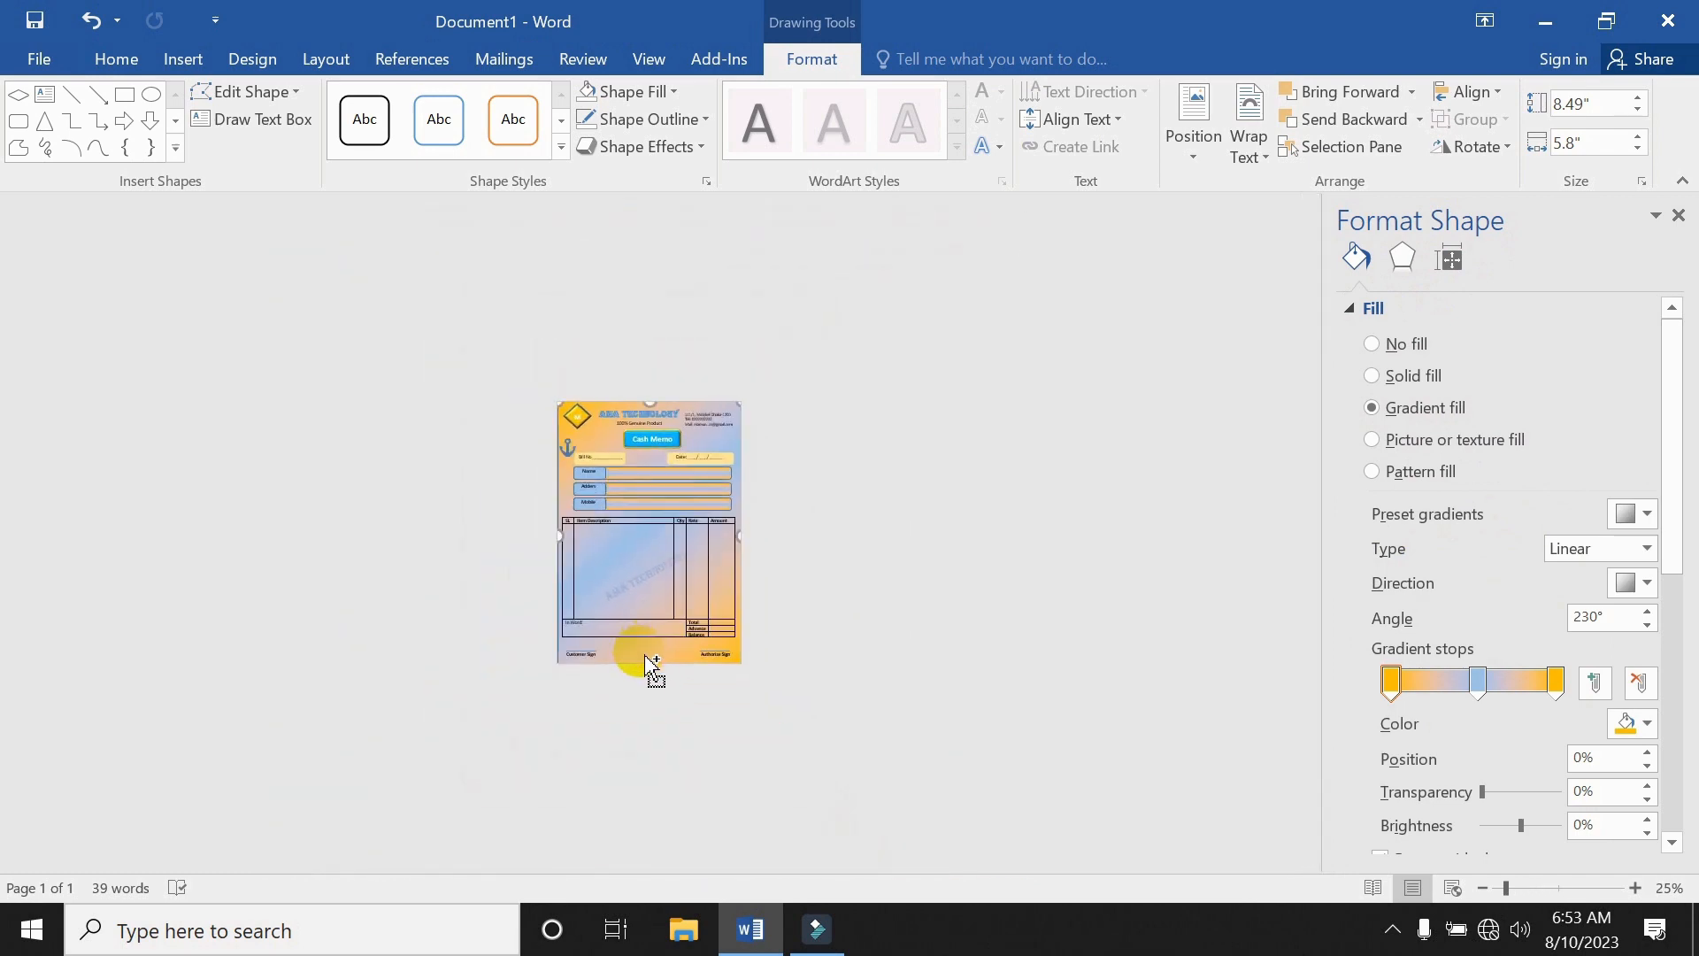
scroll(646, 656, "up", 13)
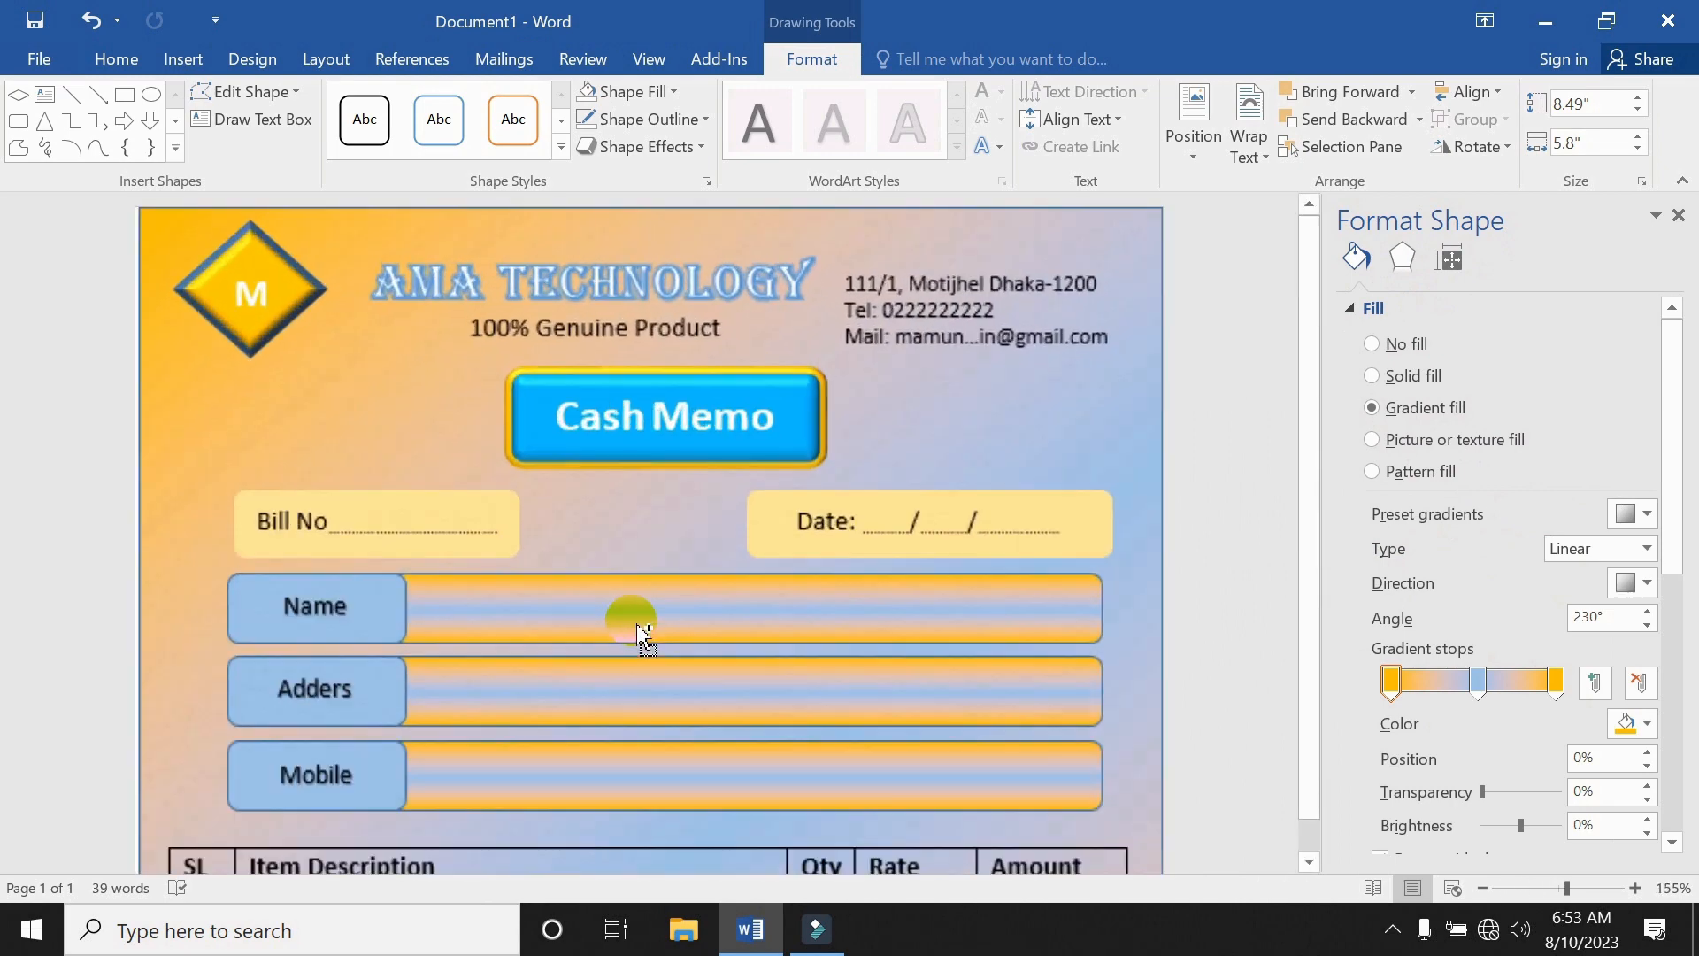
scroll(644, 630, "down", 8)
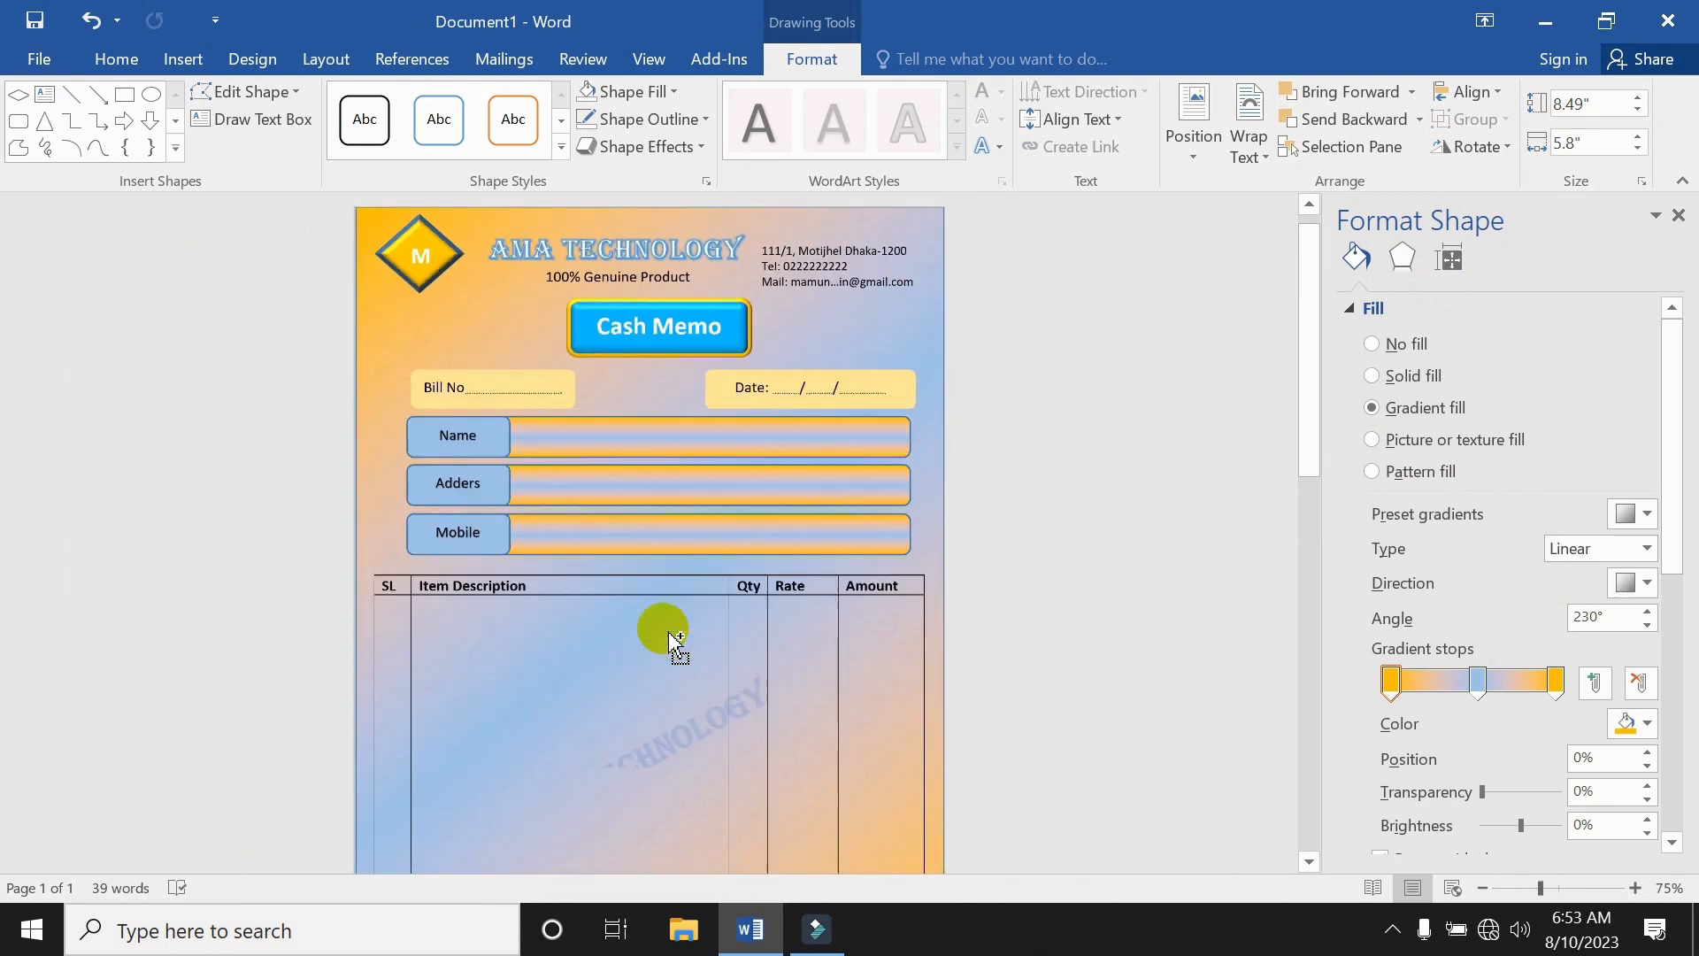